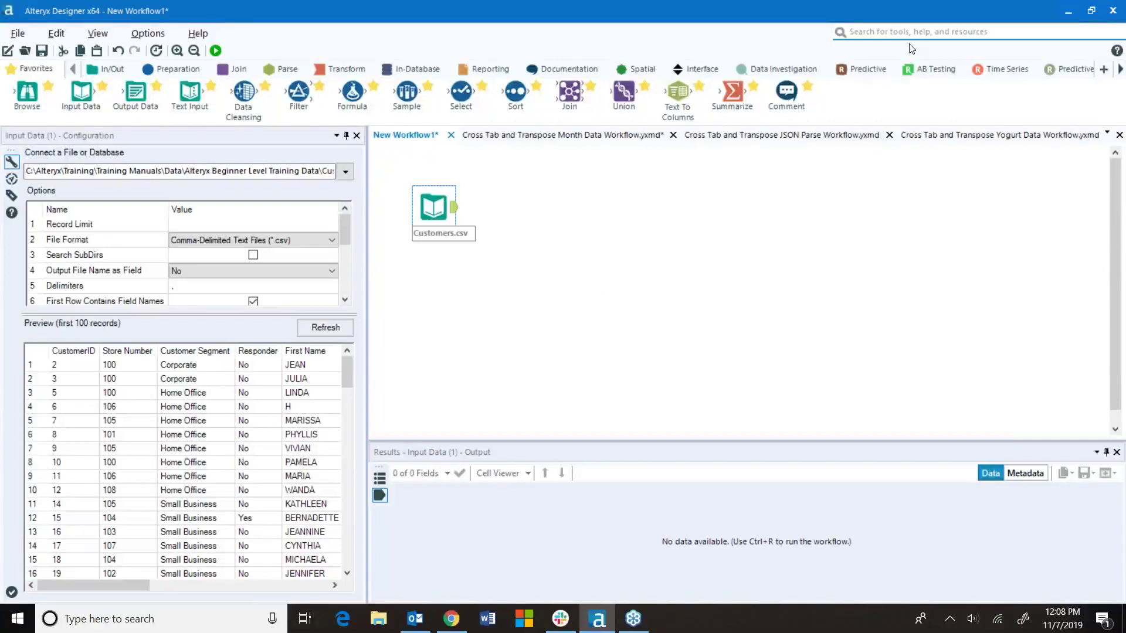
- Move the Customers.csv input tool lower on the canvas
left_click_drag(423, 201, 424, 272)
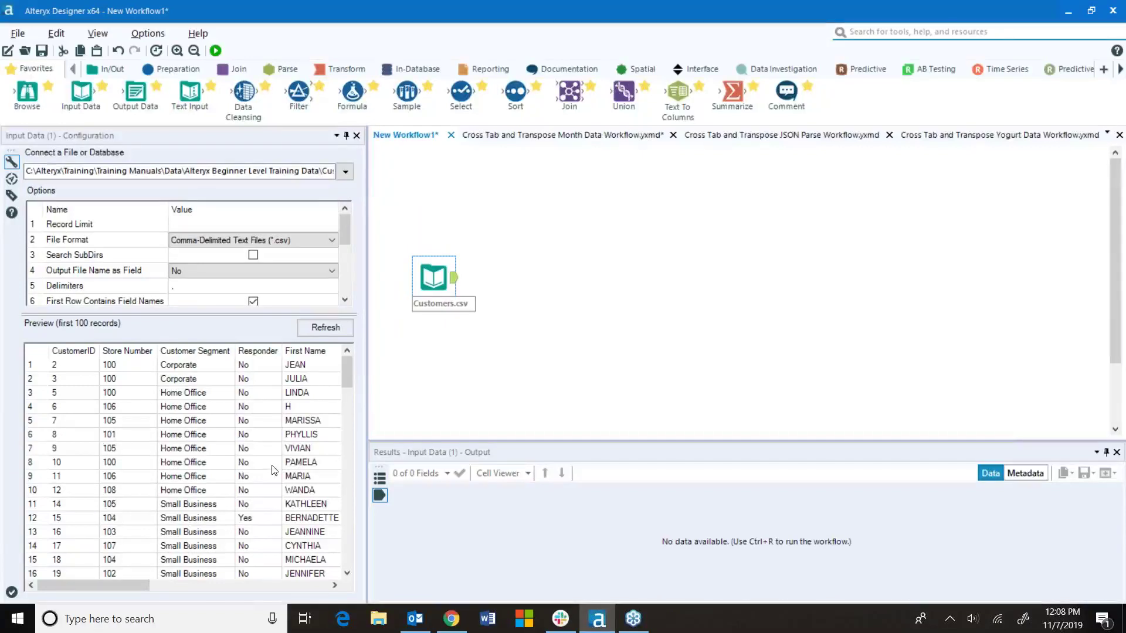
mouse_move(121, 587)
left_mouse_down()
mouse_move(261, 597)
mouse_move(299, 613)
mouse_move(109, 597)
left_mouse_up()
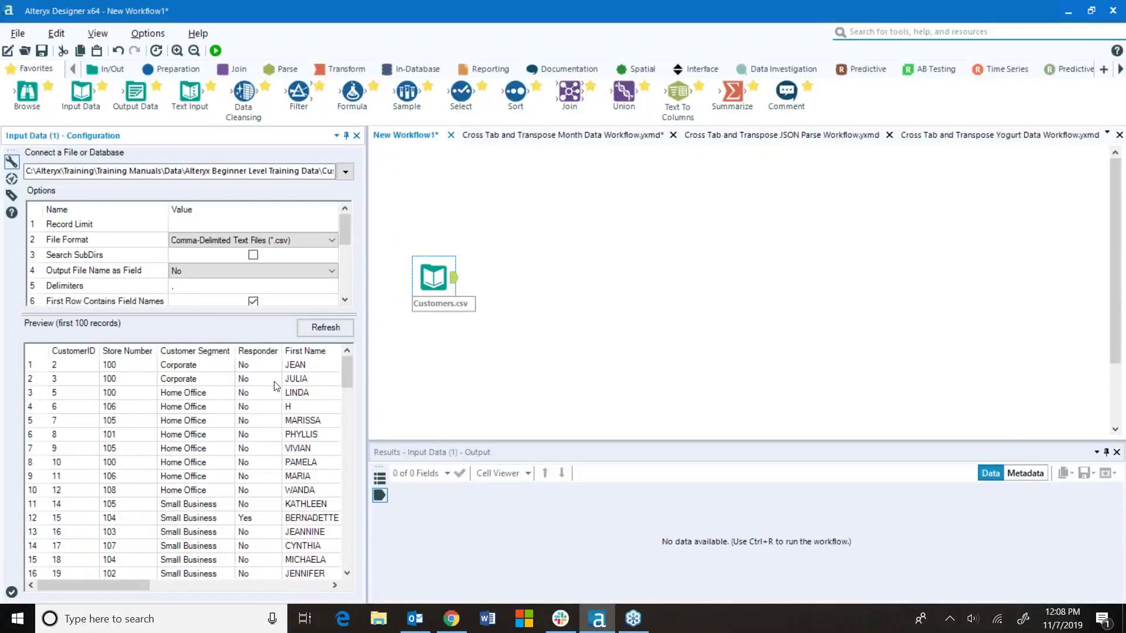
left_click(339, 72)
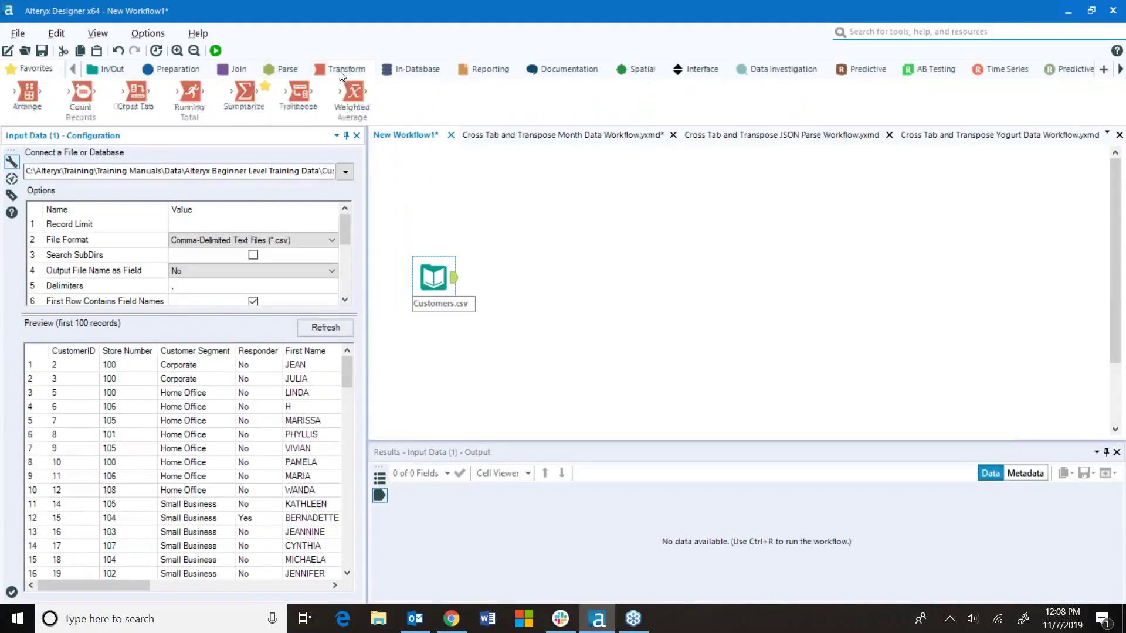
mouse_move(138, 94)
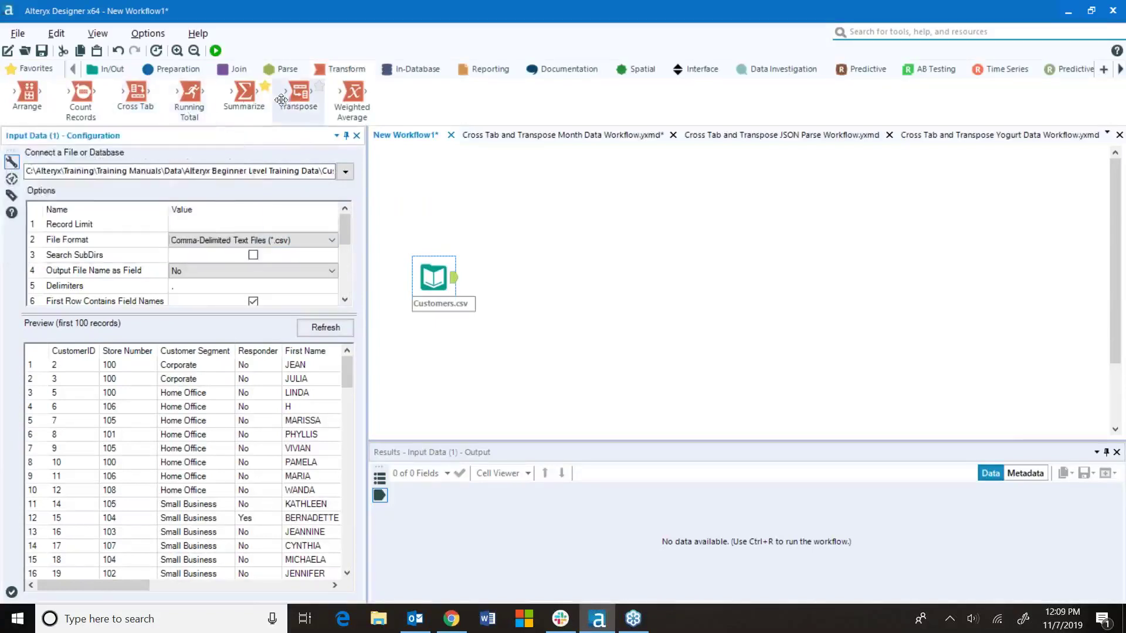
mouse_move(299, 93)
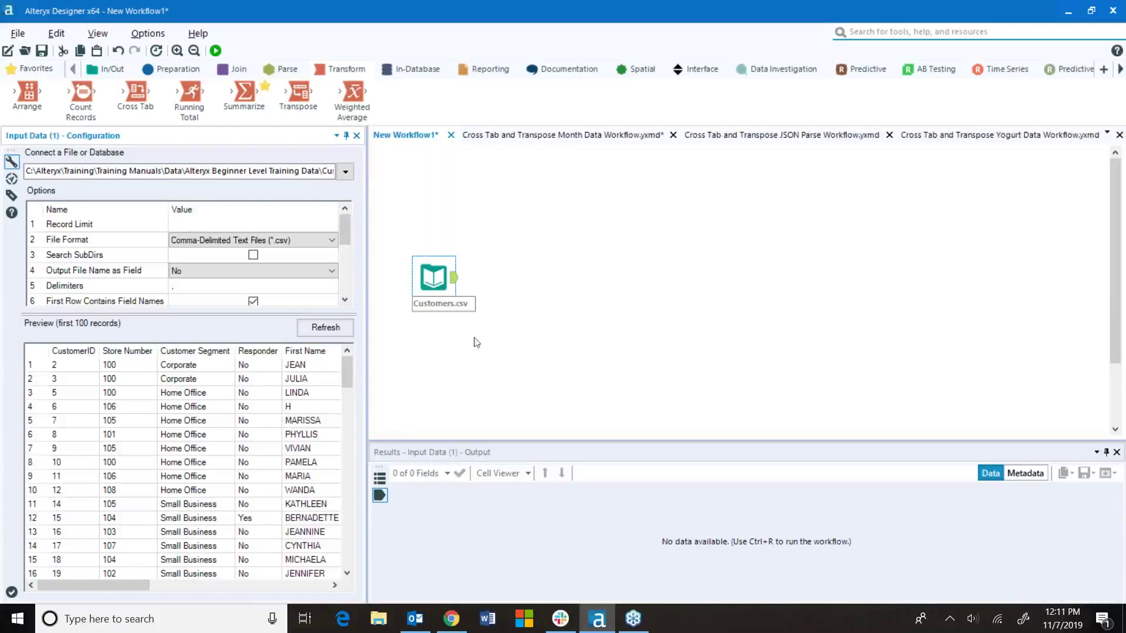
- Add a Filter tool connected to Customers.csv and set its basic filter to Responder Equals Yes
left_click(37, 74)
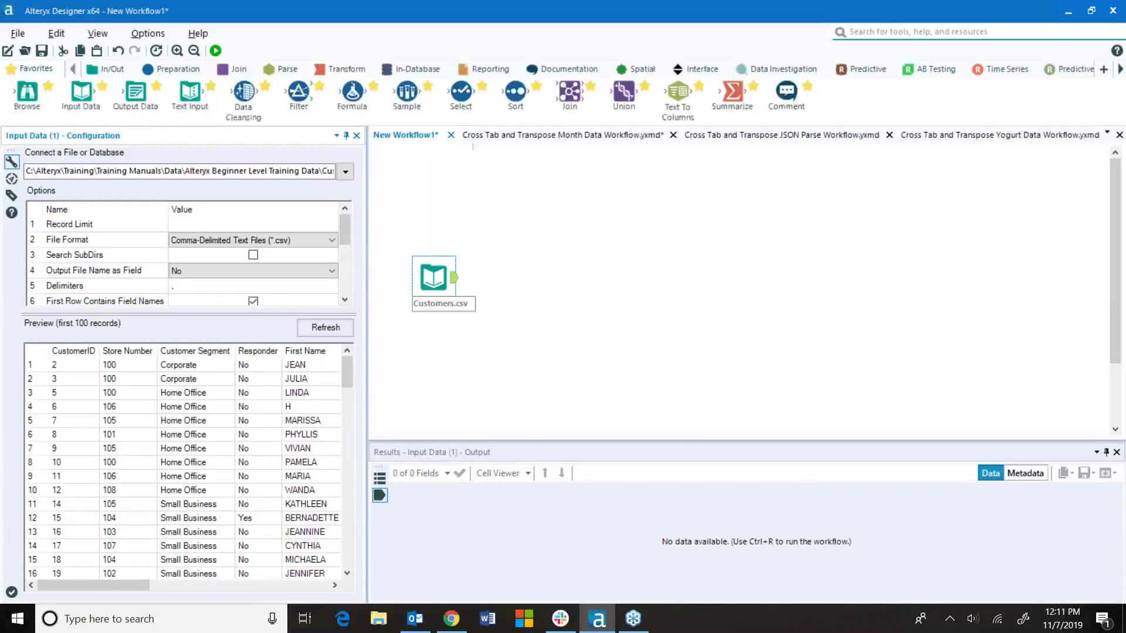
left_click_drag(299, 95, 521, 276)
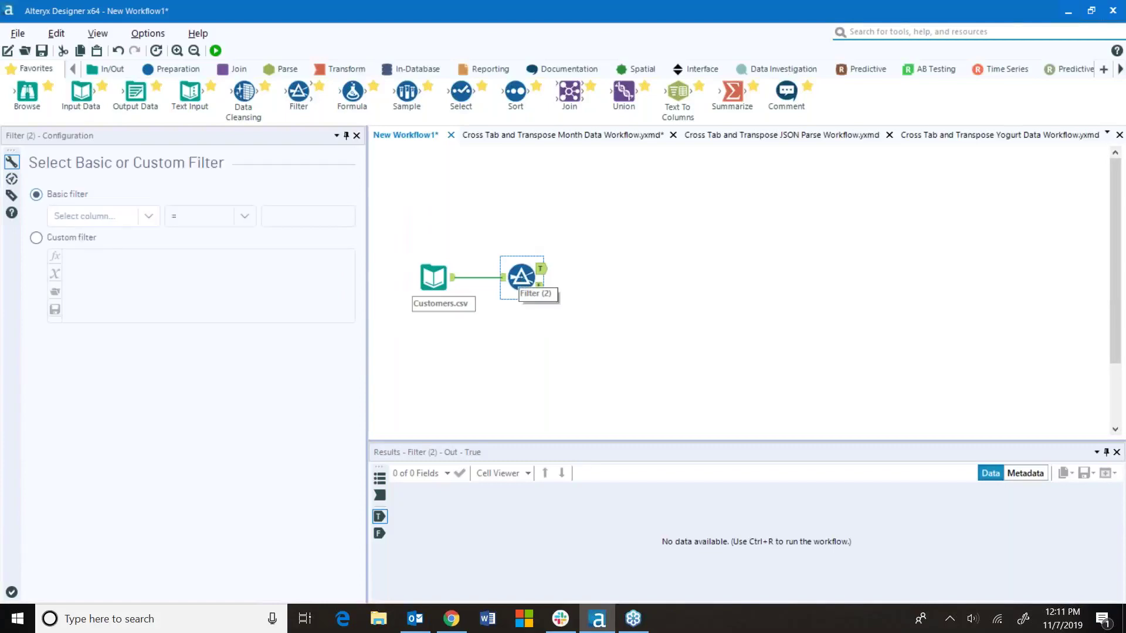
left_click(149, 217)
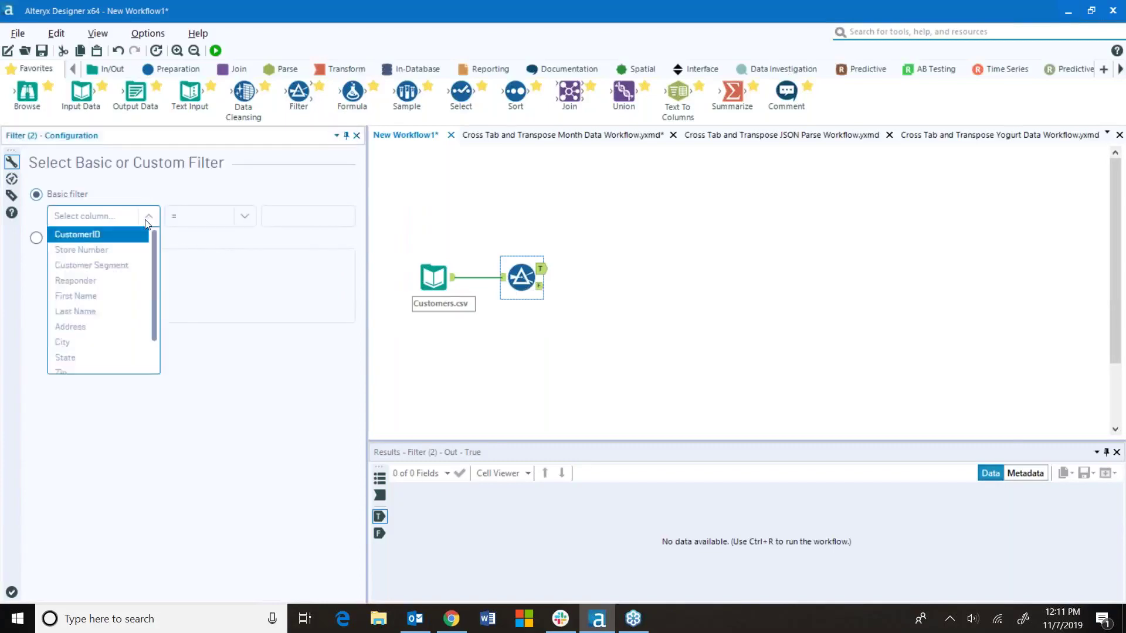
left_click(117, 265)
left_click(151, 217)
left_click(121, 281)
left_click(299, 212)
type("Yes")
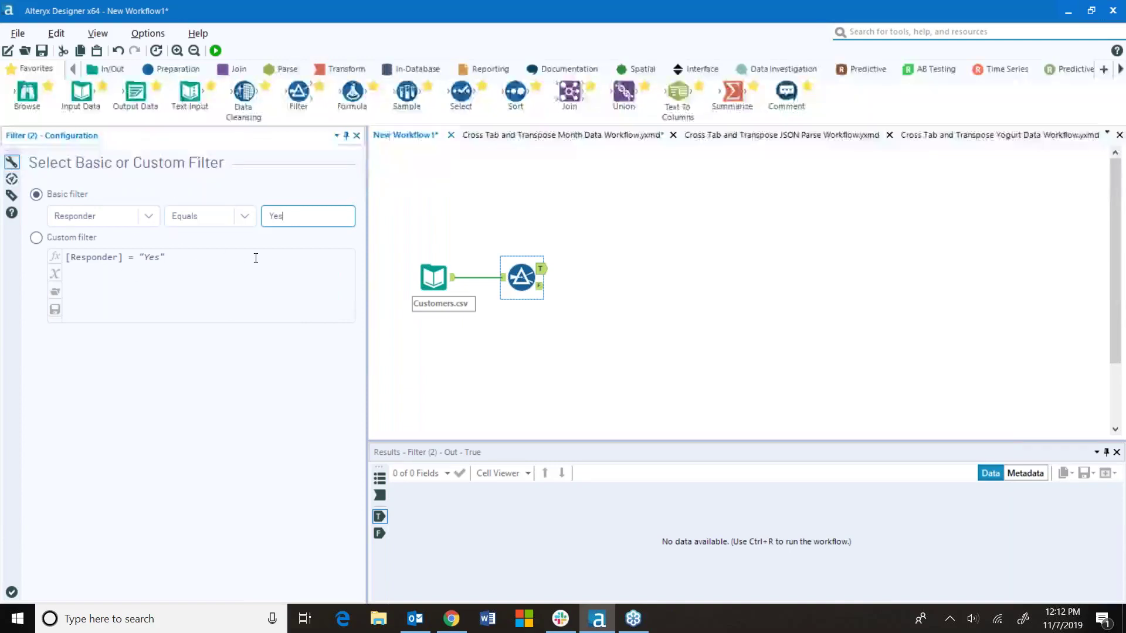
left_click(283, 216)
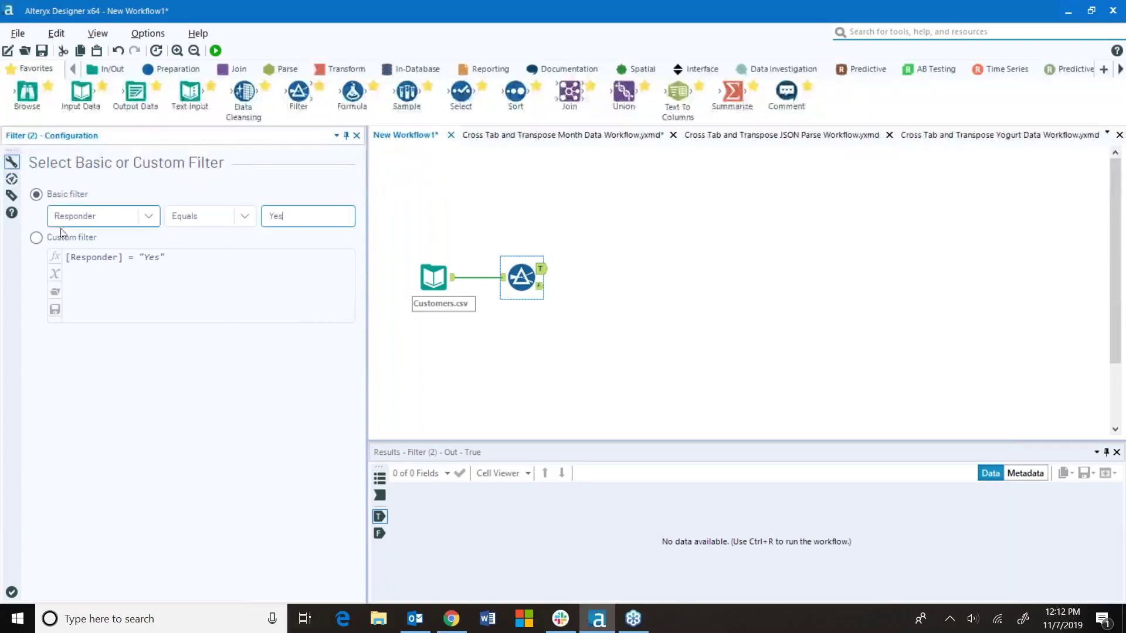
left_click(35, 236)
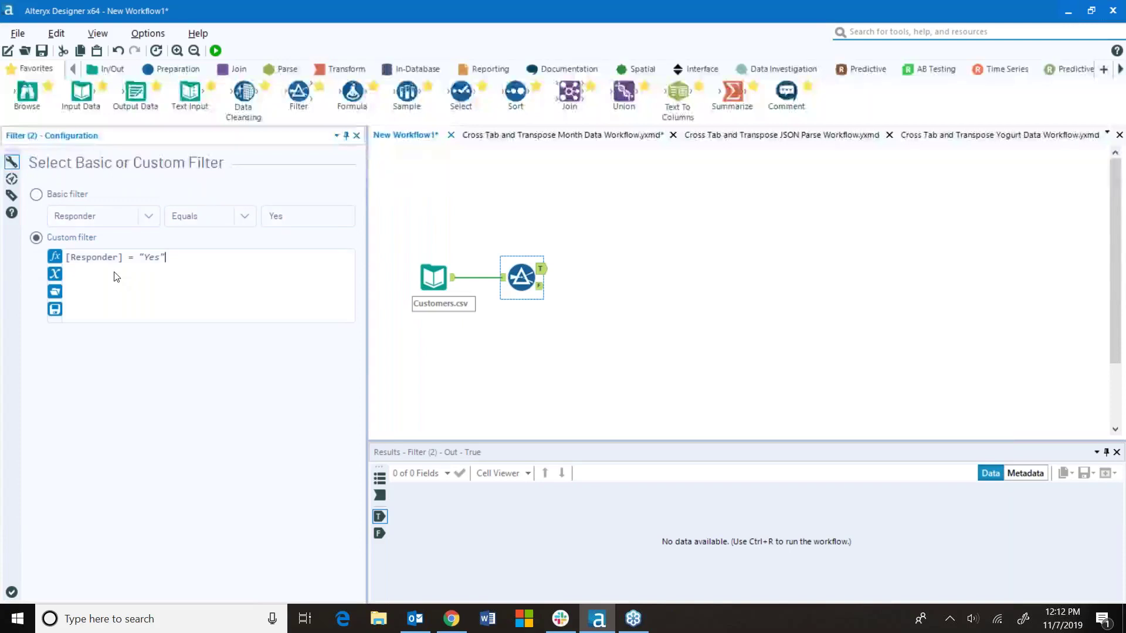
left_click(36, 194)
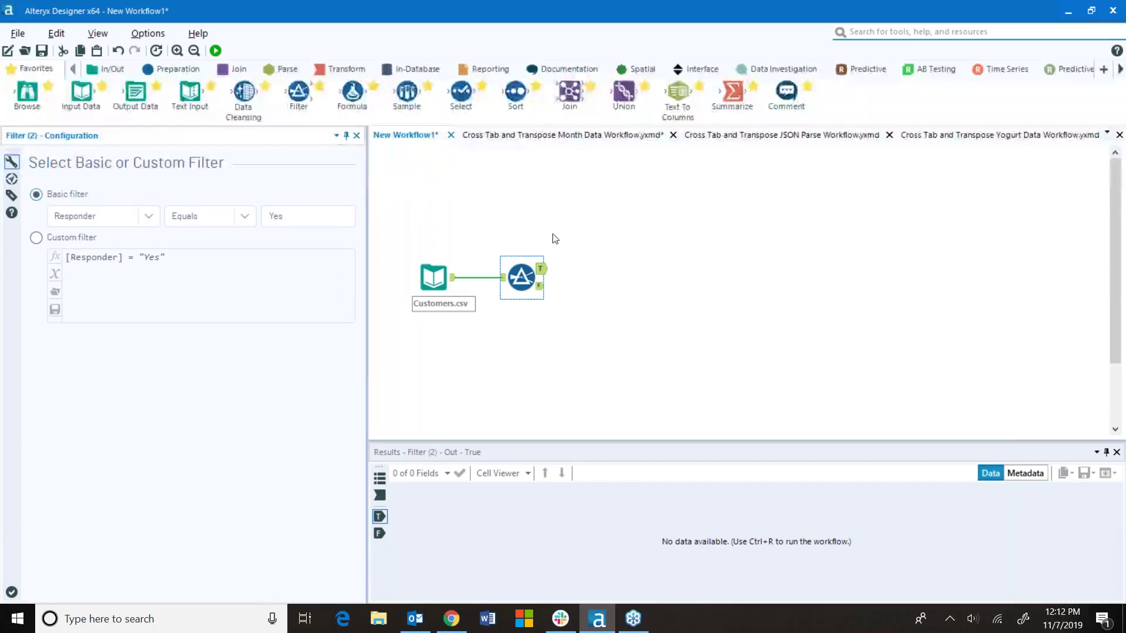
- Add Browse tools to both the True and False outputs of the Filter and run the workflow
right_click(524, 284)
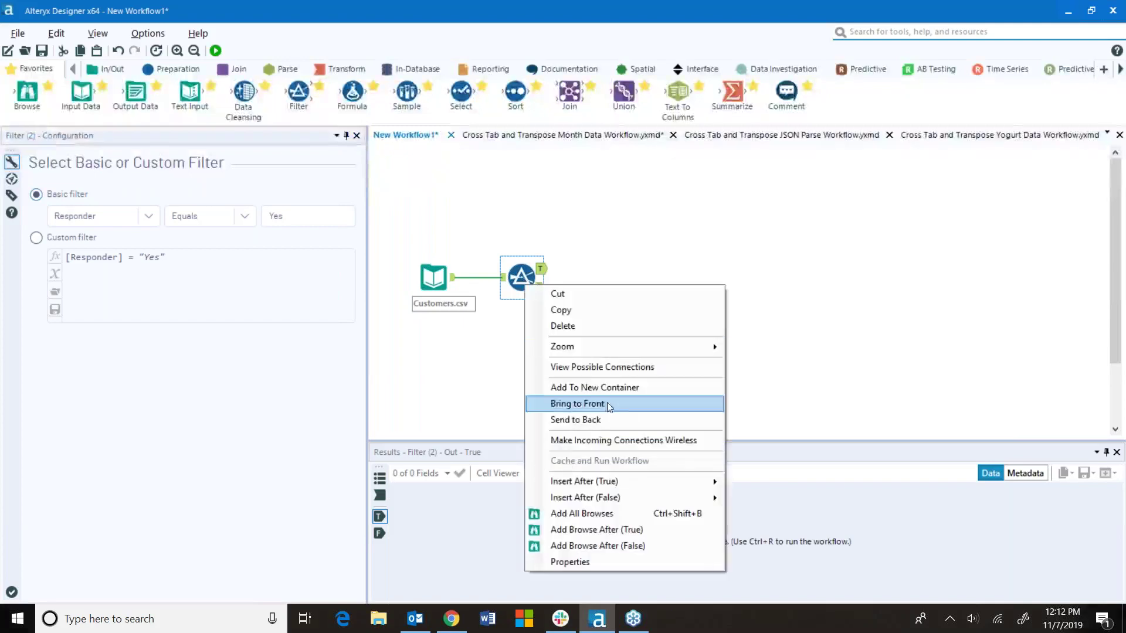
left_click(632, 519)
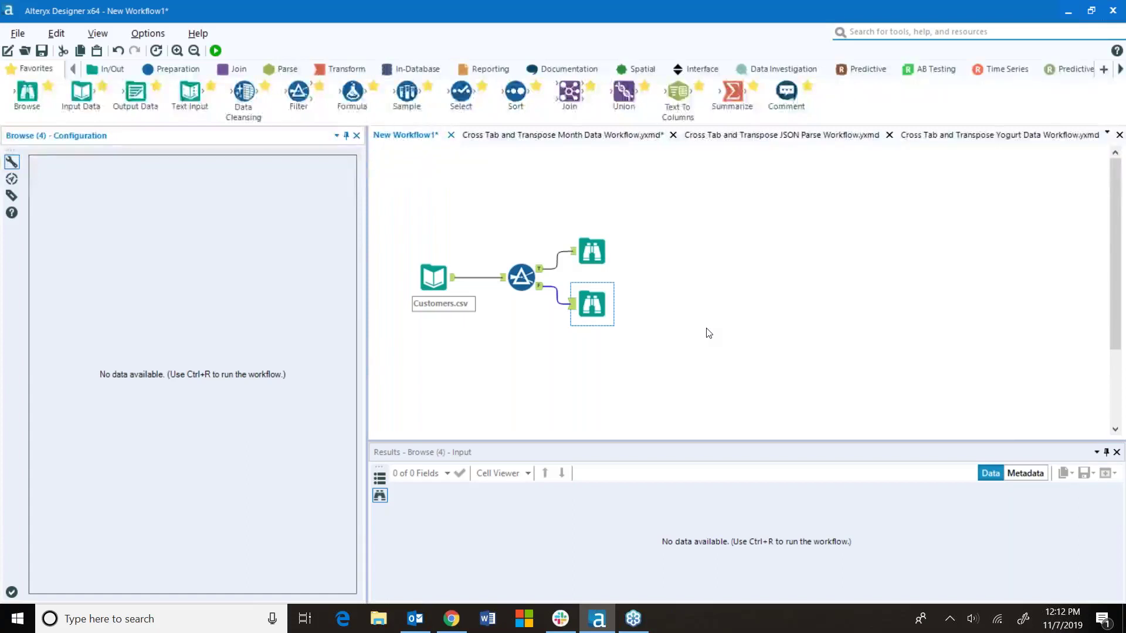
left_click(528, 280)
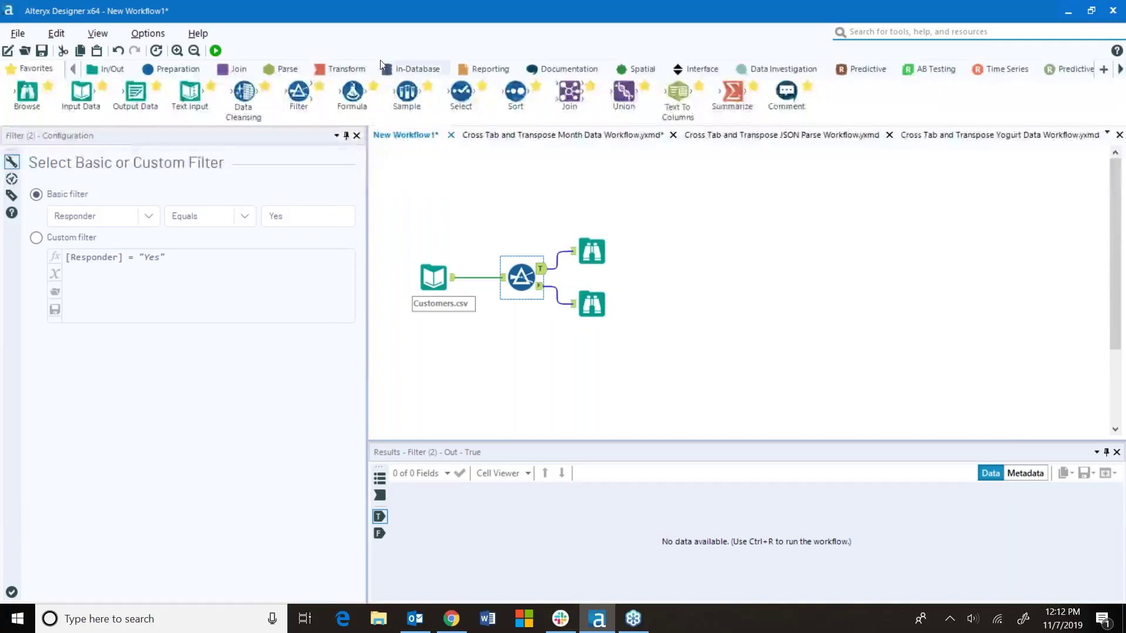
left_click(216, 50)
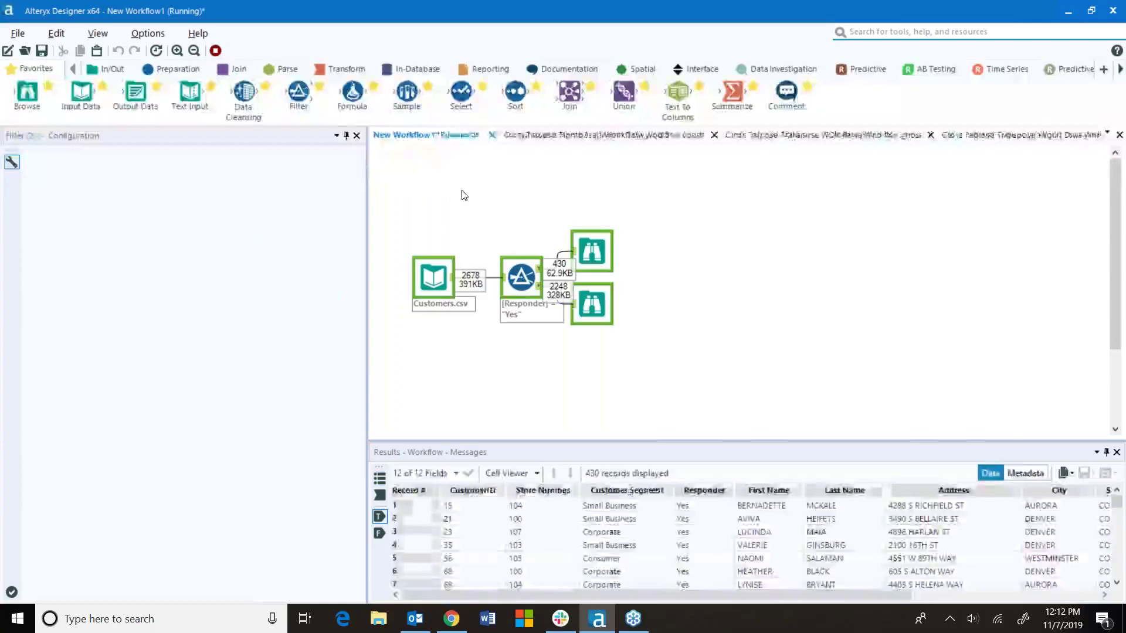
- View the records reaching the True and the False Browse tools
left_click(679, 345)
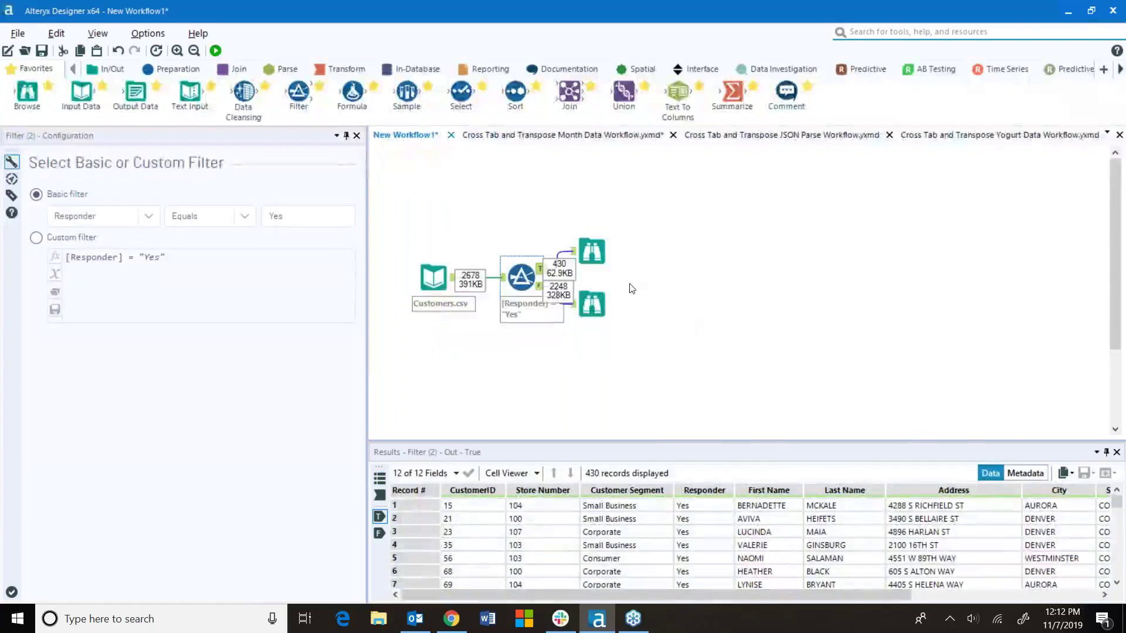
left_click(592, 252)
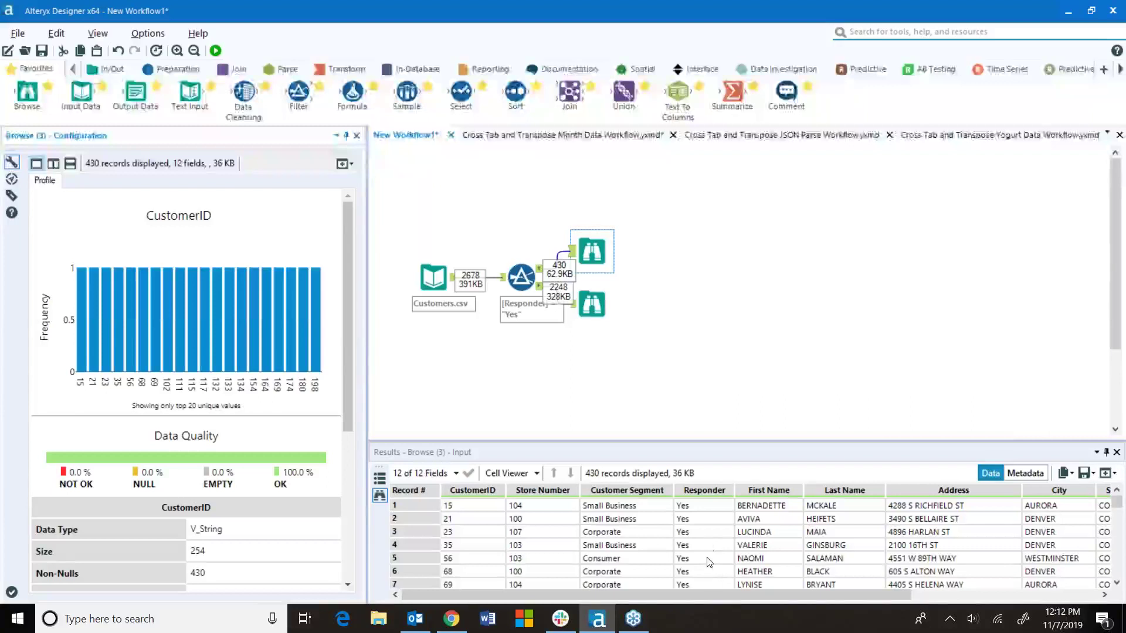
left_click(591, 304)
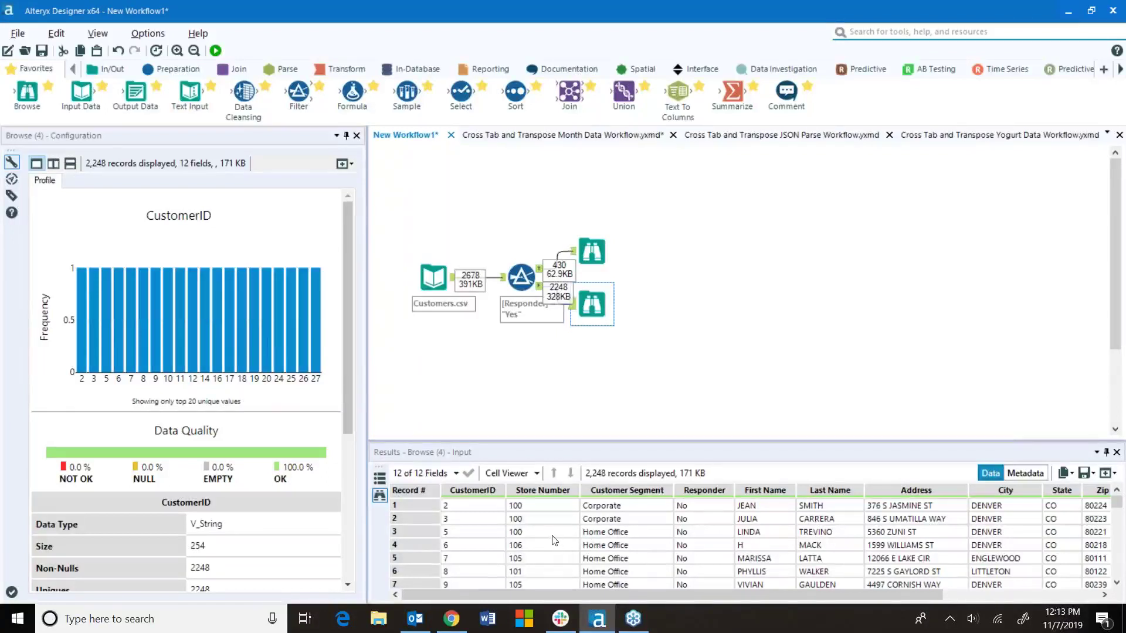
- Move the Filter and its two Browse tools together up the canvas, above the level of the Customers.csv input, and deselect them
left_click_drag(497, 207, 616, 327)
left_click_drag(515, 273, 515, 211)
left_click(566, 306)
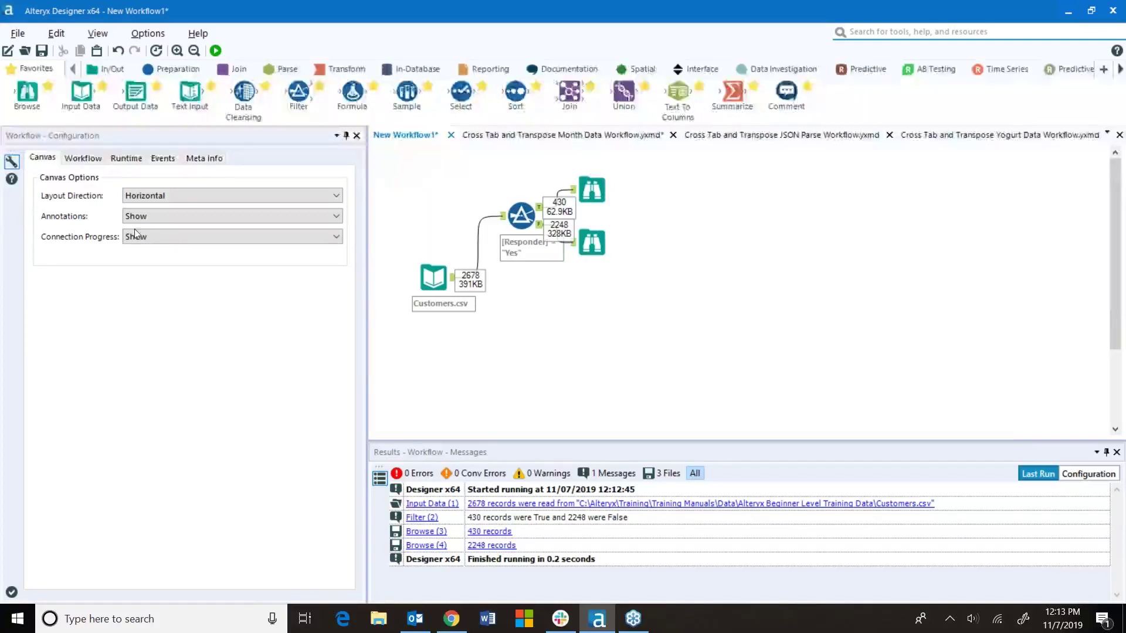
- Review the connection progress options in the workflow's canvas configuration and in the canvas user settings, keeping Show
left_click(156, 238)
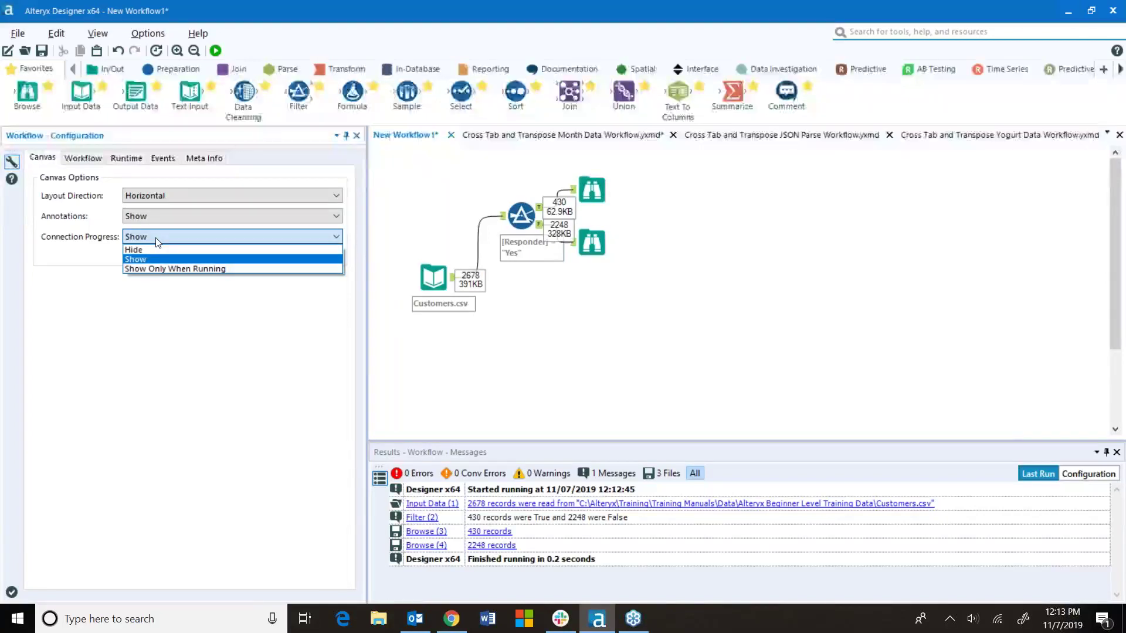
left_click(158, 241)
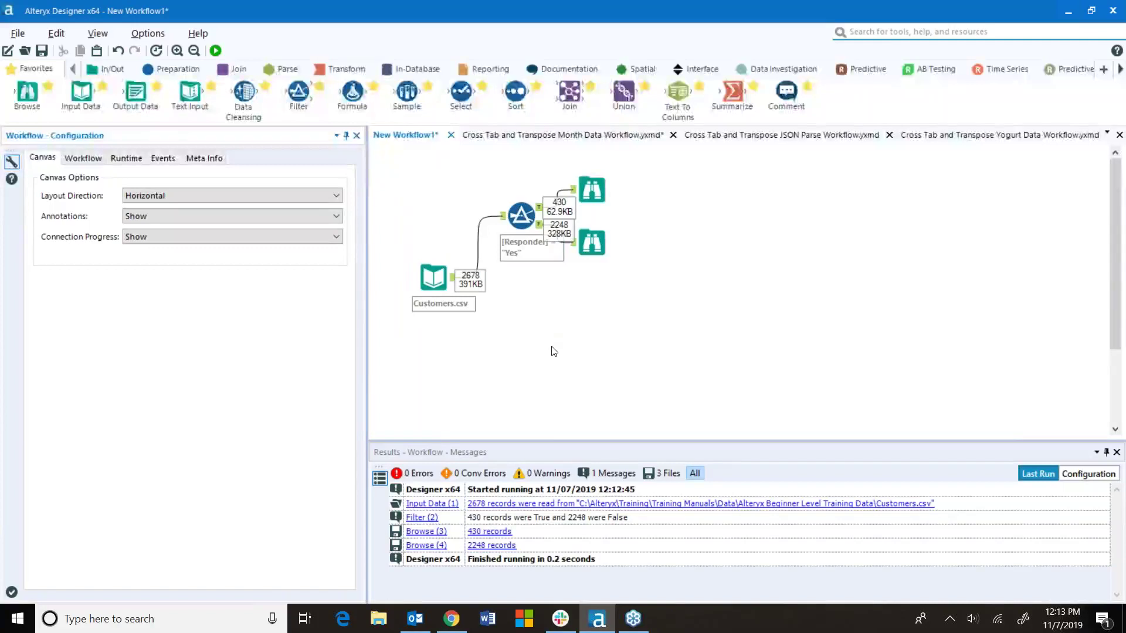
left_click(140, 36)
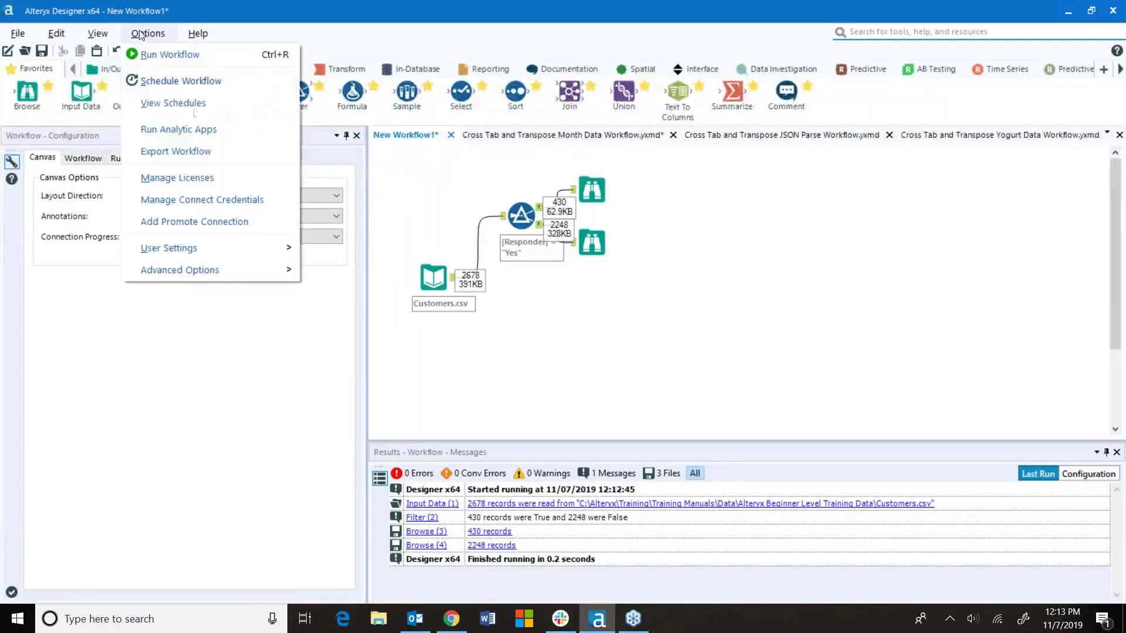
mouse_move(264, 248)
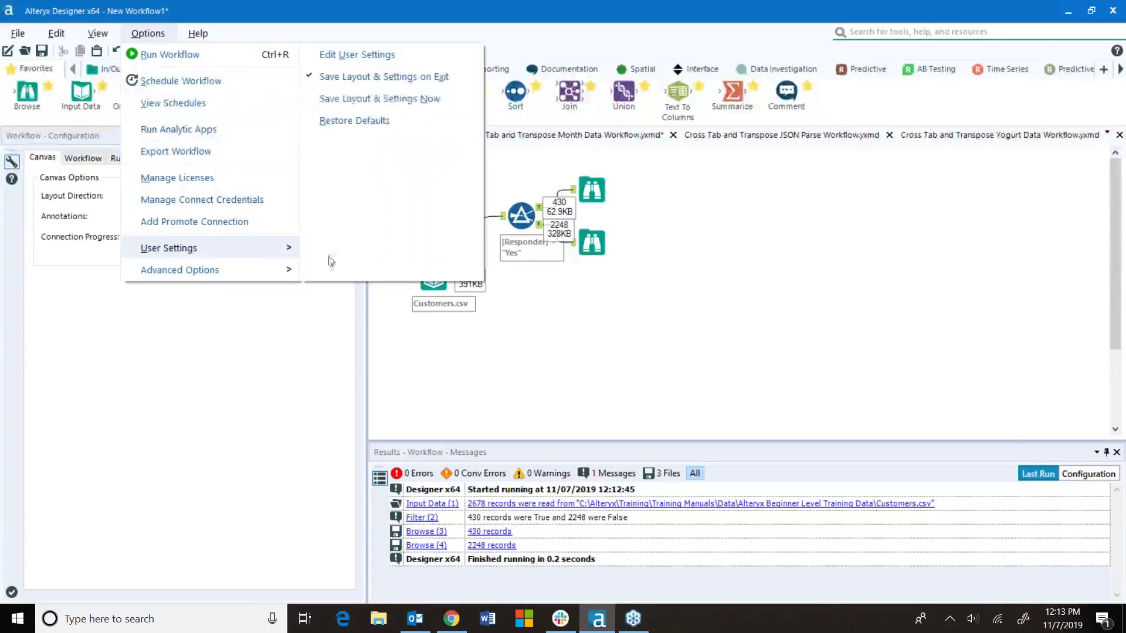
left_click(343, 54)
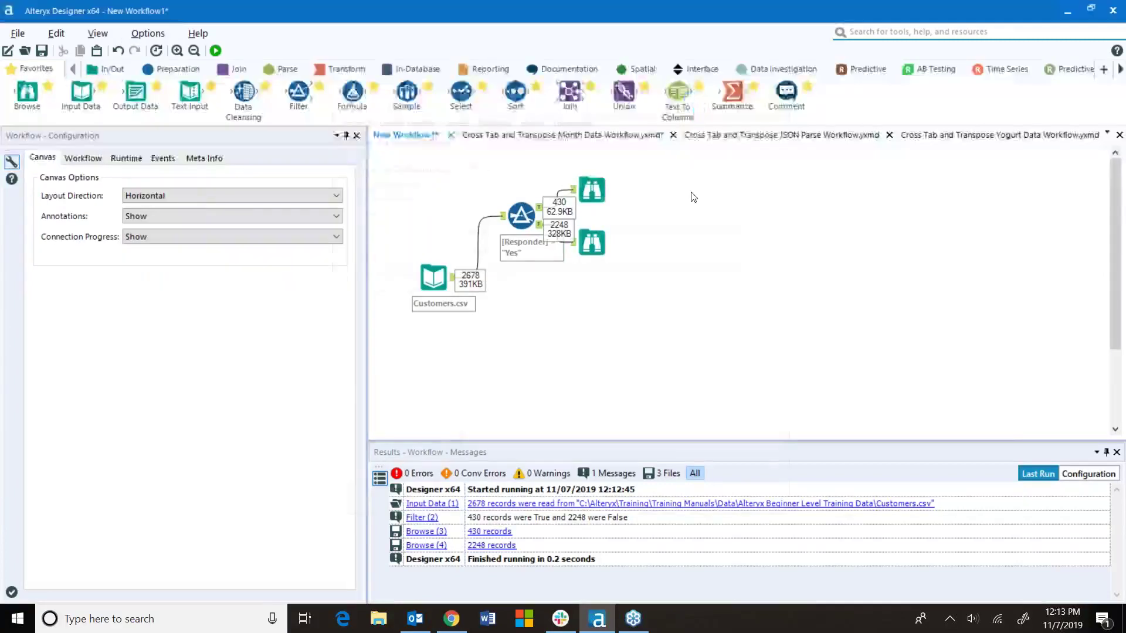
left_click(461, 118)
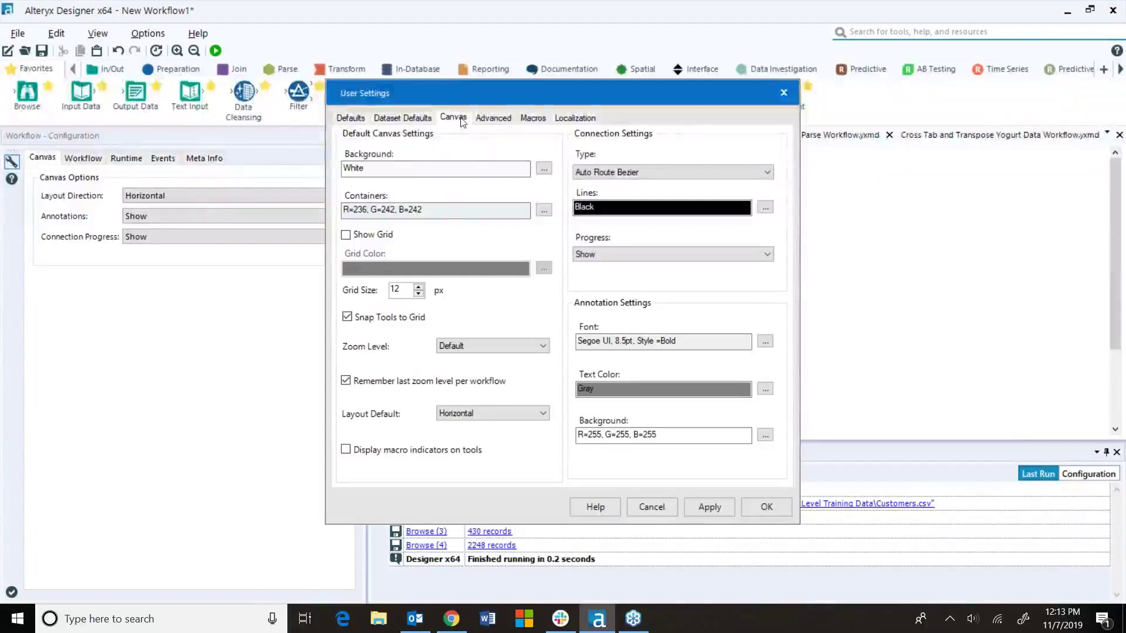
left_click(607, 254)
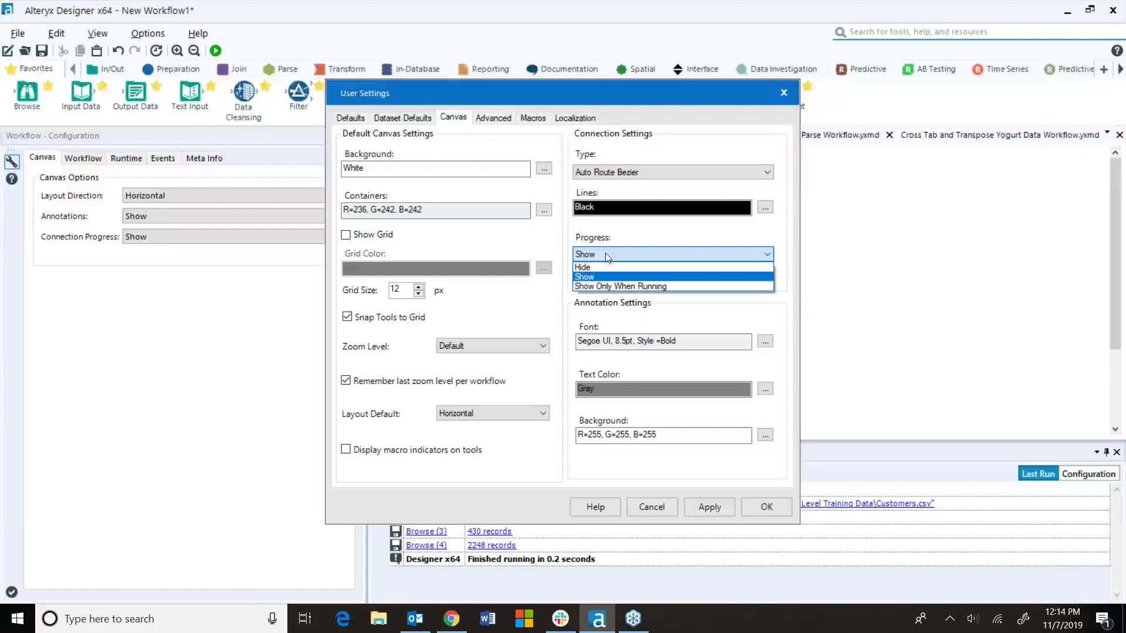
left_click(622, 276)
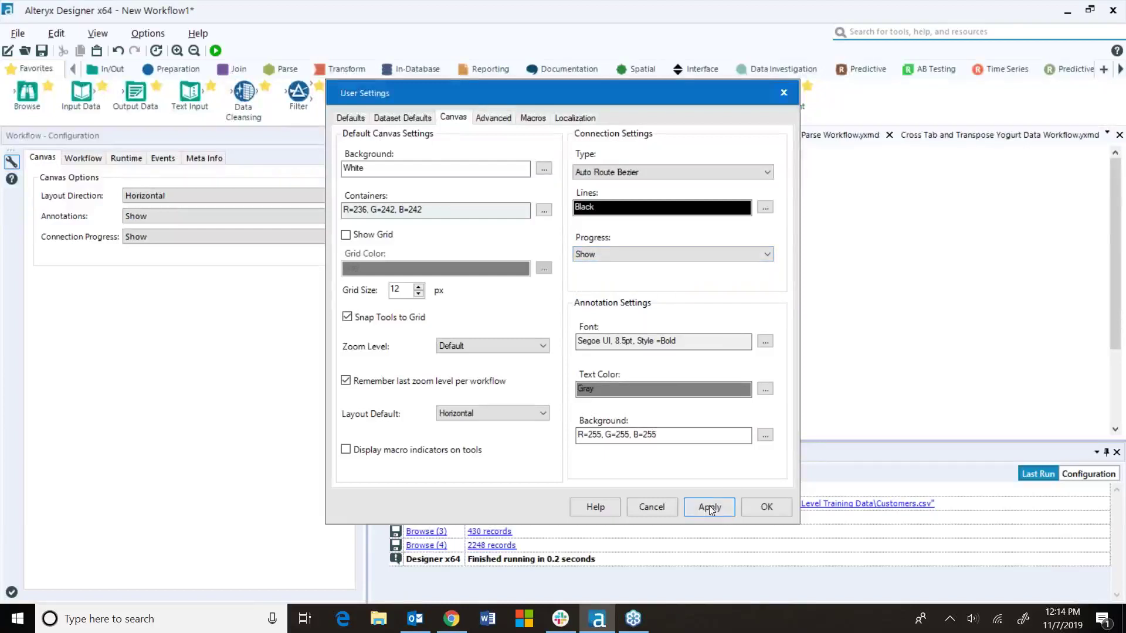
left_click(660, 509)
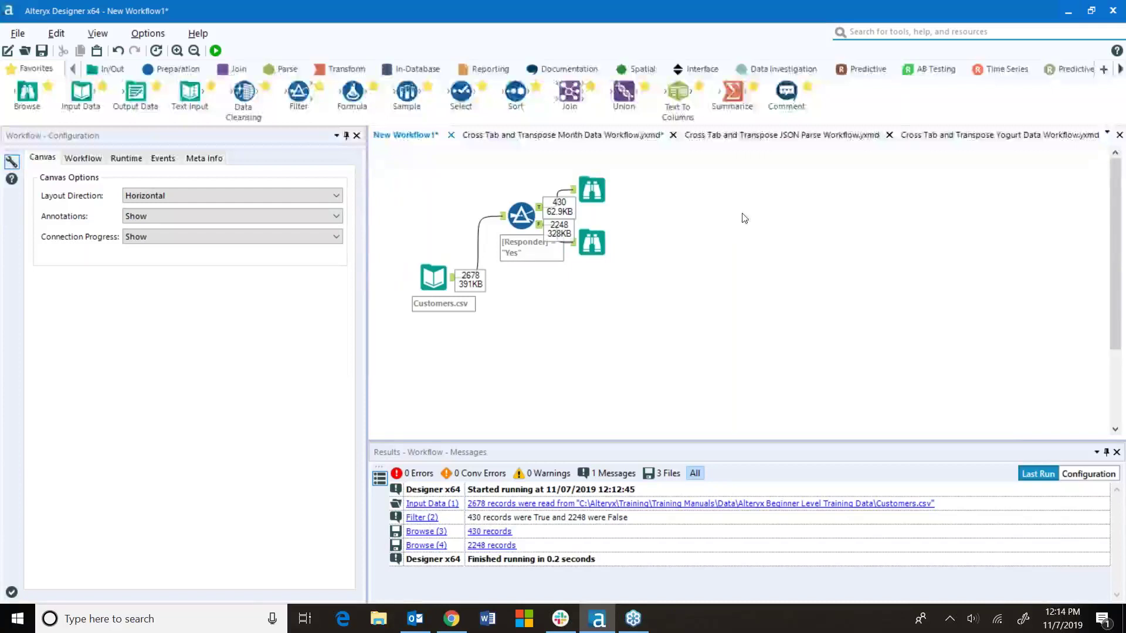
- Add a Summarize tool below the Filter branch, connected directly to the Customers.csv input
mouse_move(732, 96)
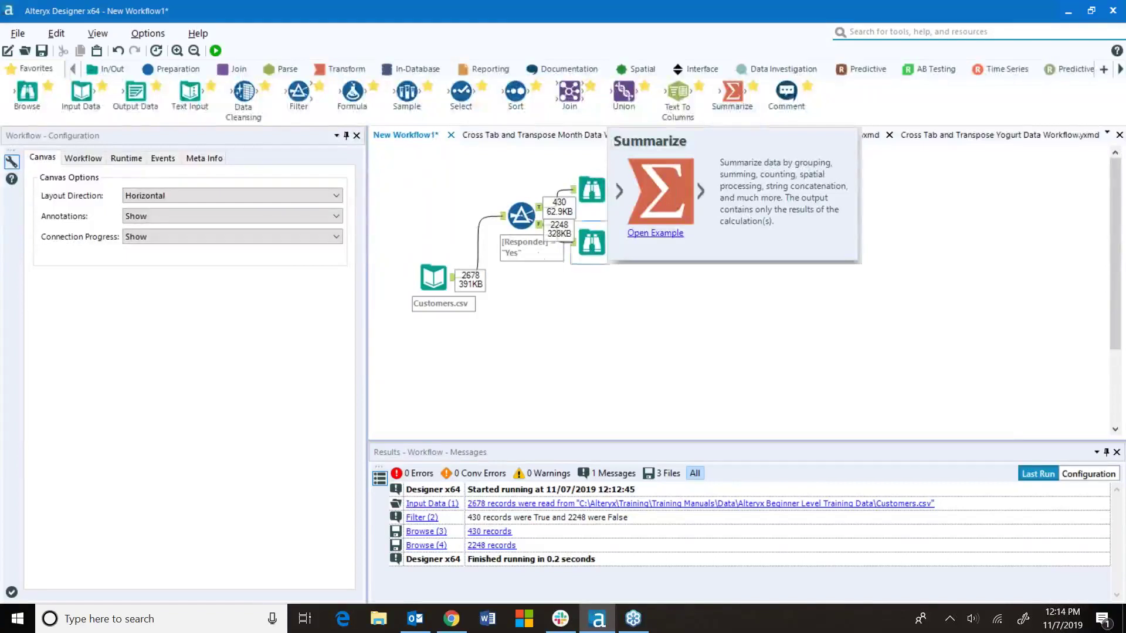
left_click(597, 185)
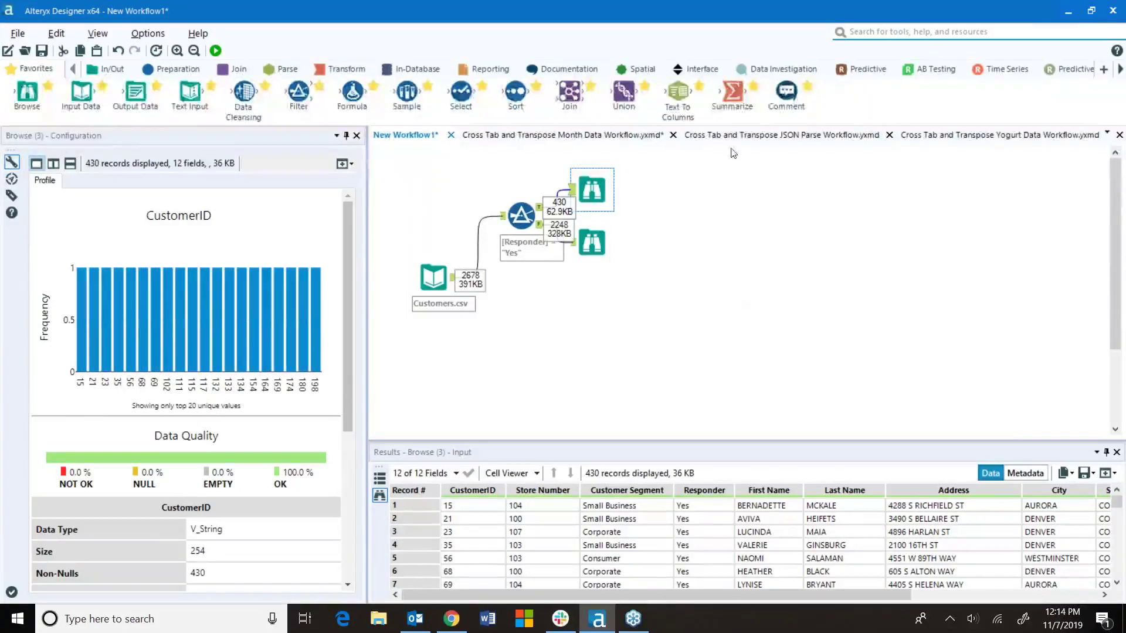
mouse_move(735, 94)
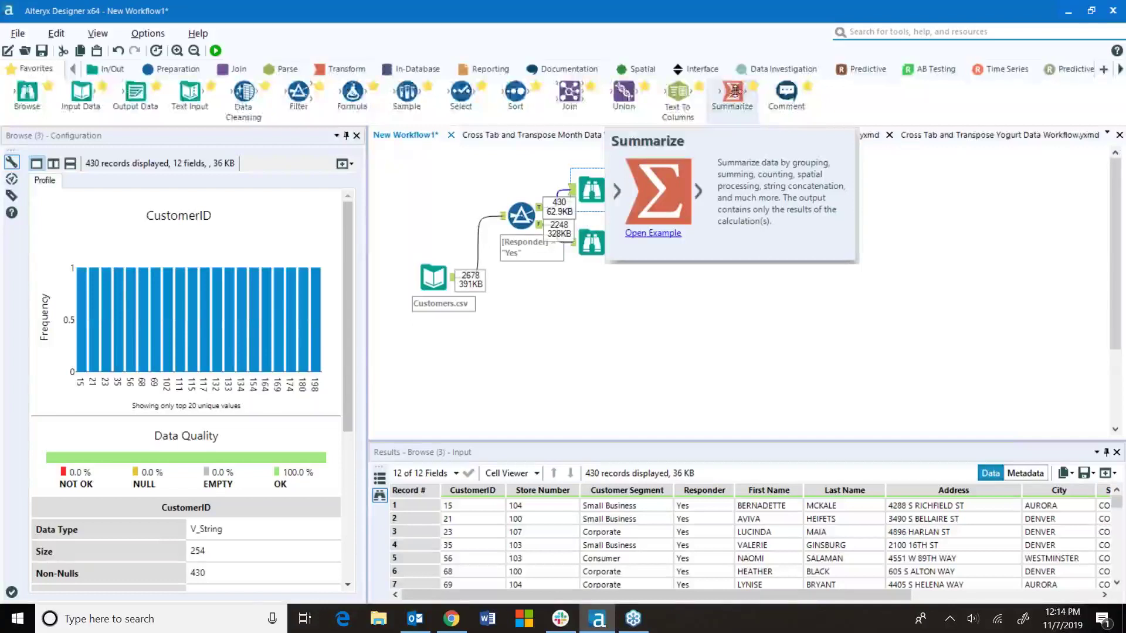
left_click_drag(736, 92, 531, 331)
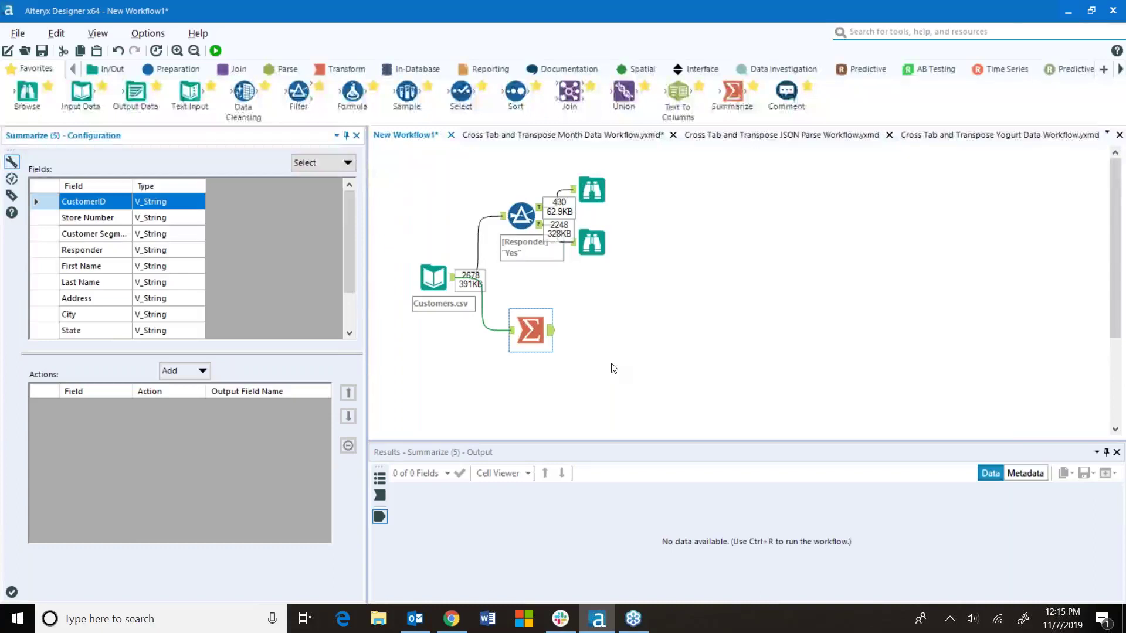
- Add a Group By action on the Store Number field in the Summarize tool
left_click(92, 220)
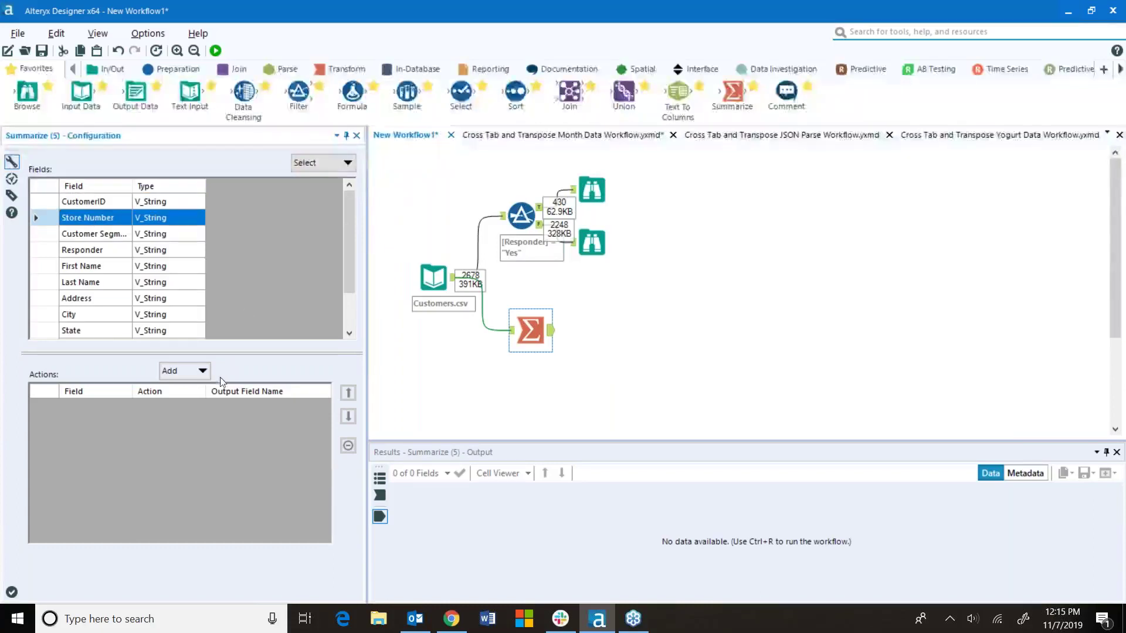
left_click(201, 370)
left_click(224, 331)
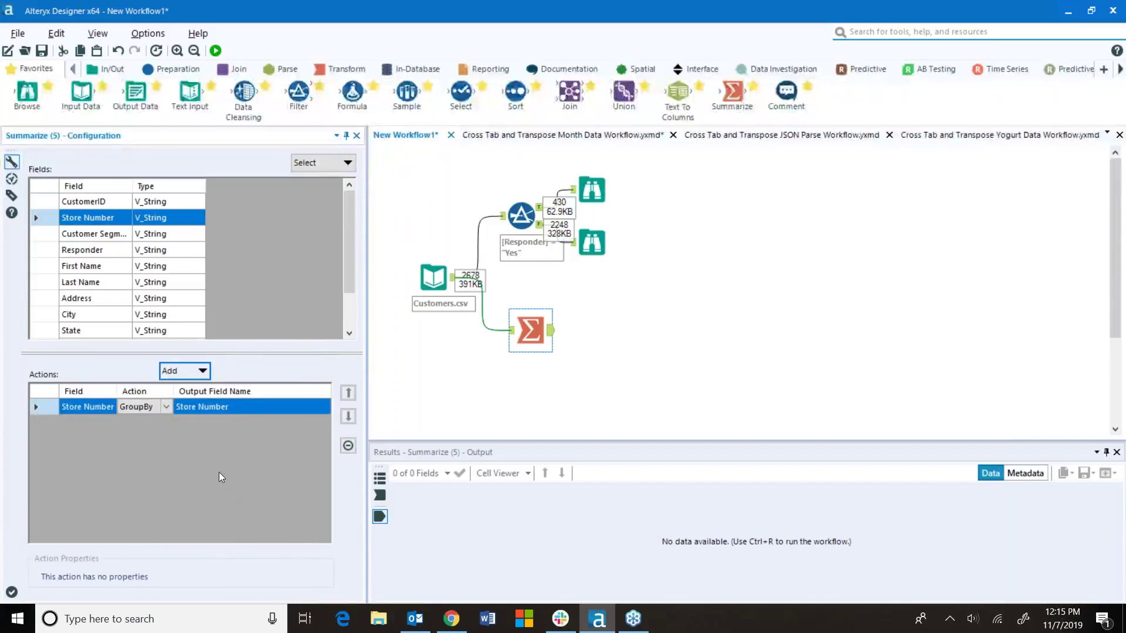
- Add Group By actions on the Customer Segment and Responder fields in the Summarize tool
left_click(88, 234)
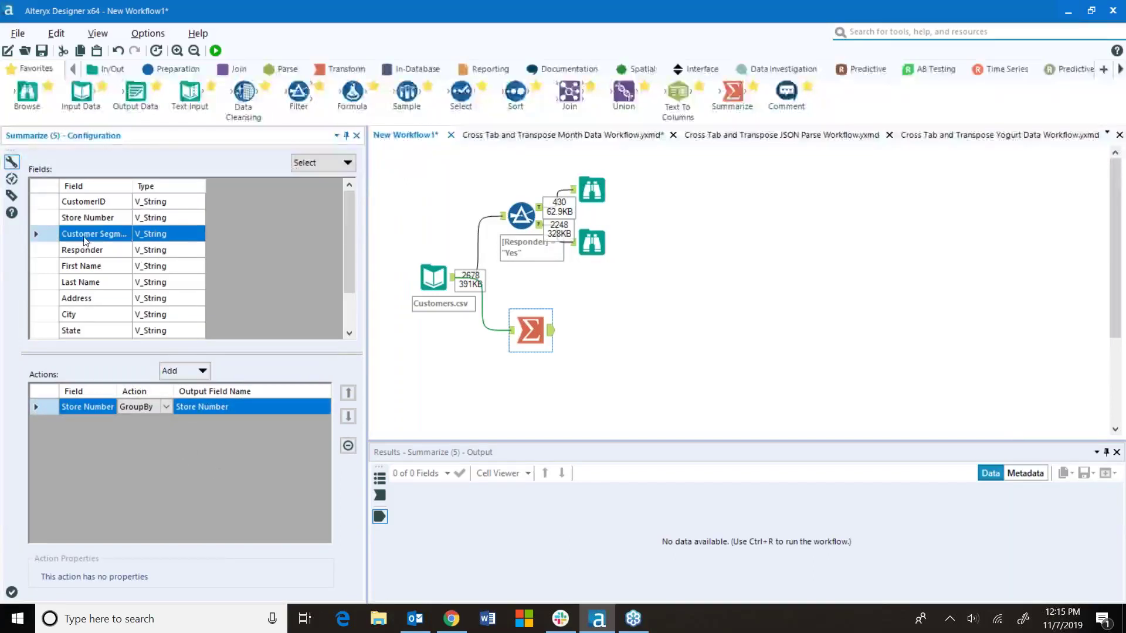
left_click(193, 371)
left_click(230, 337)
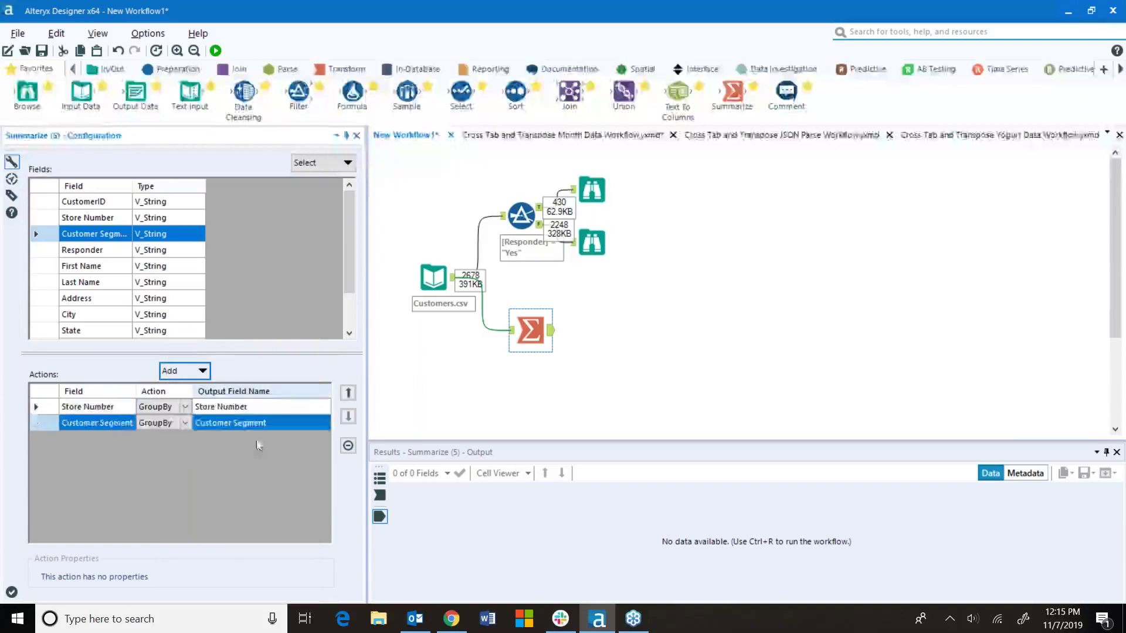
left_click(82, 250)
left_click(204, 372)
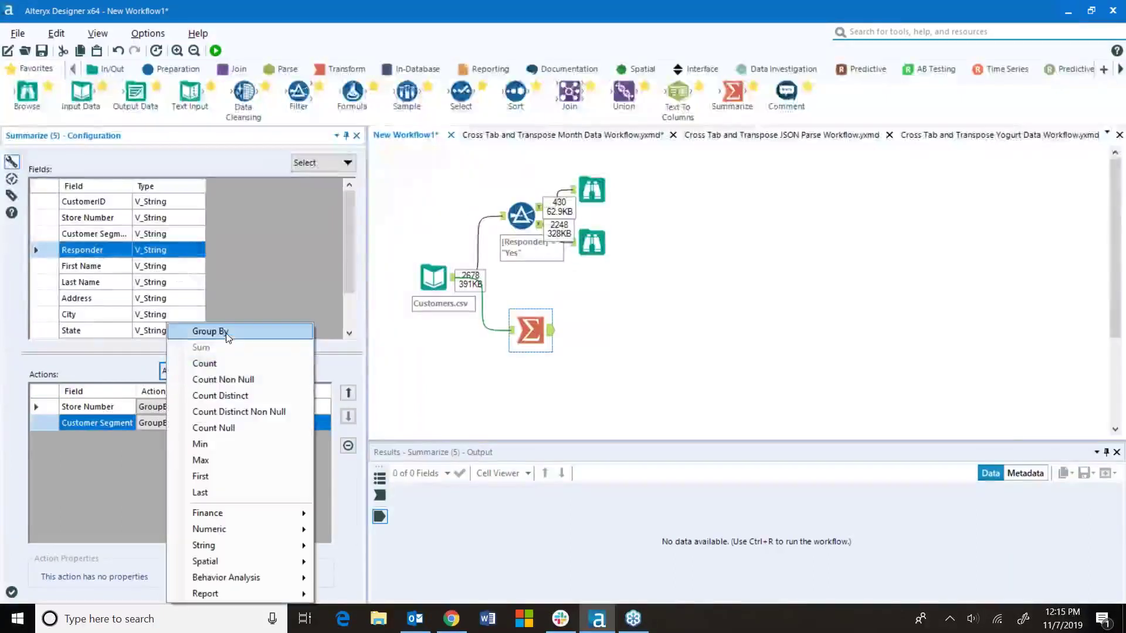
left_click(229, 337)
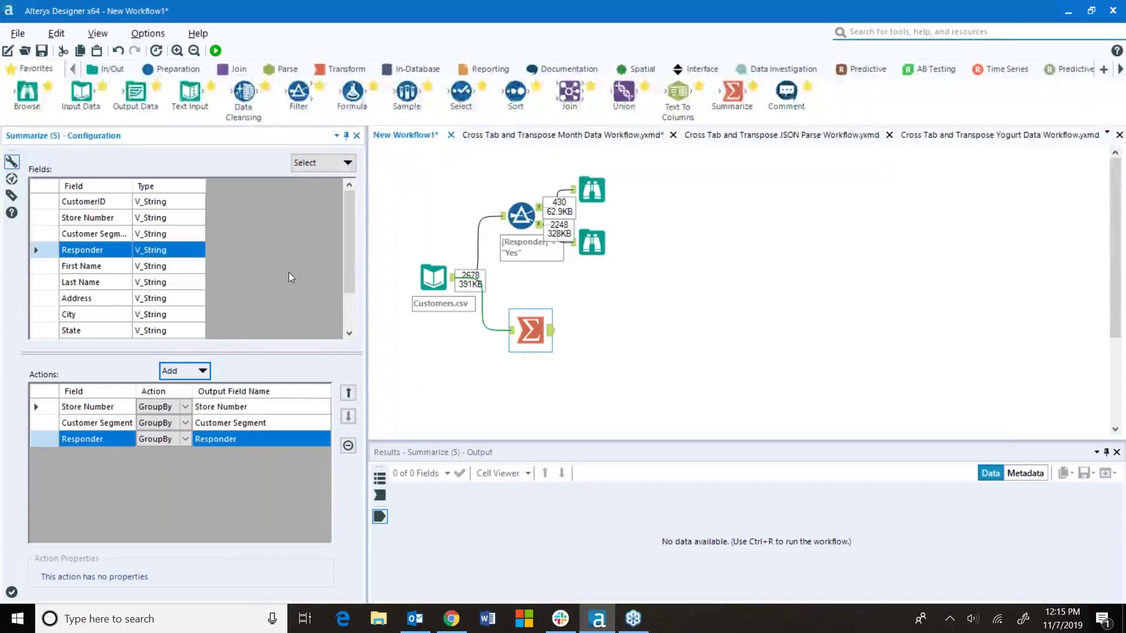
- Add a Count action on the CustomerID field in the Summarize tool
left_click(90, 202)
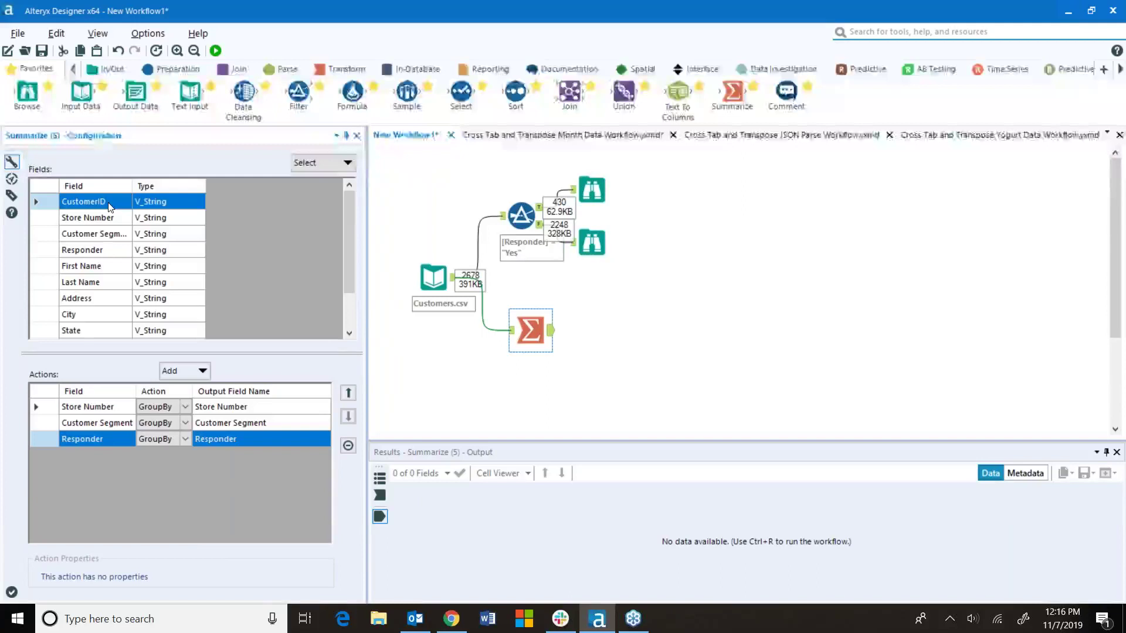
left_click(204, 372)
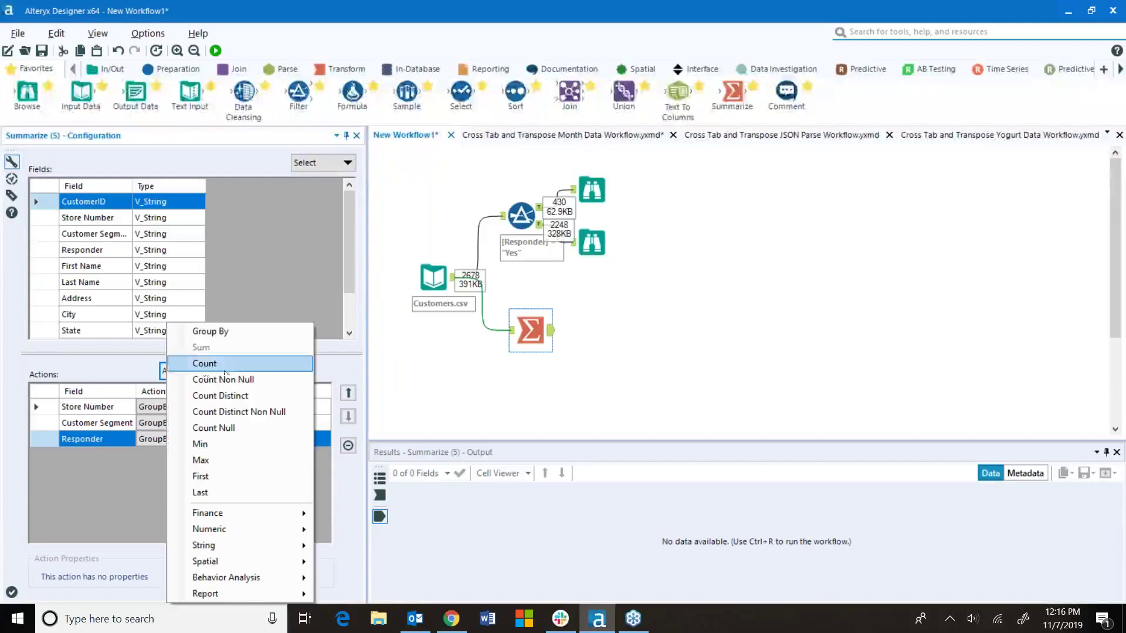
left_click(223, 365)
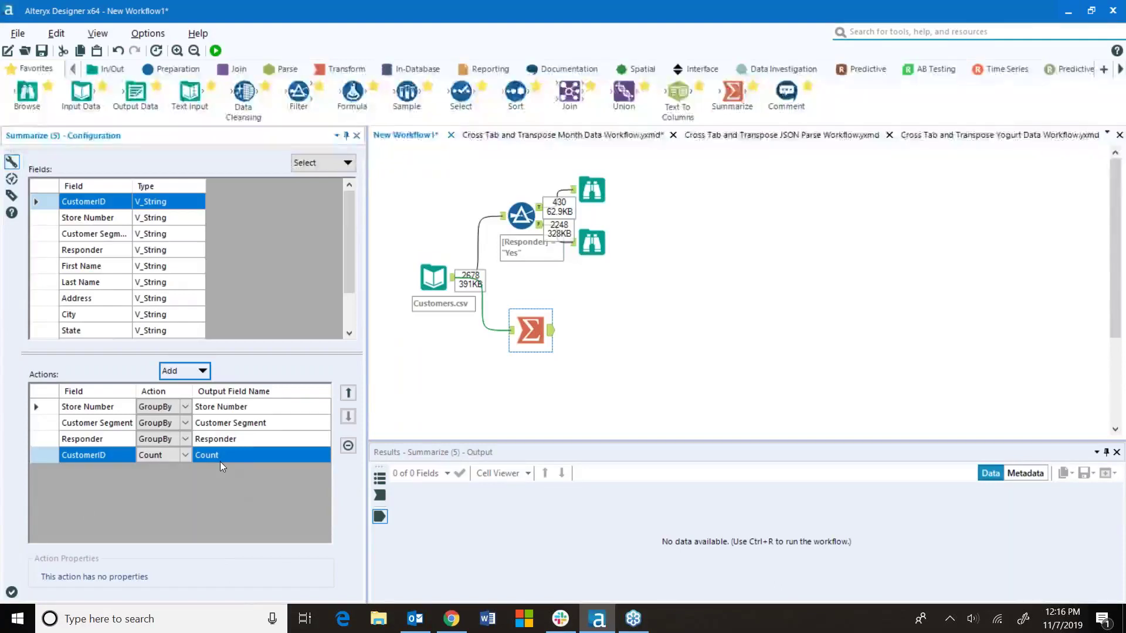
- Attach a Browse tool to the Summarize output, run the workflow and dismiss the completion message
left_click_drag(27, 93, 610, 332)
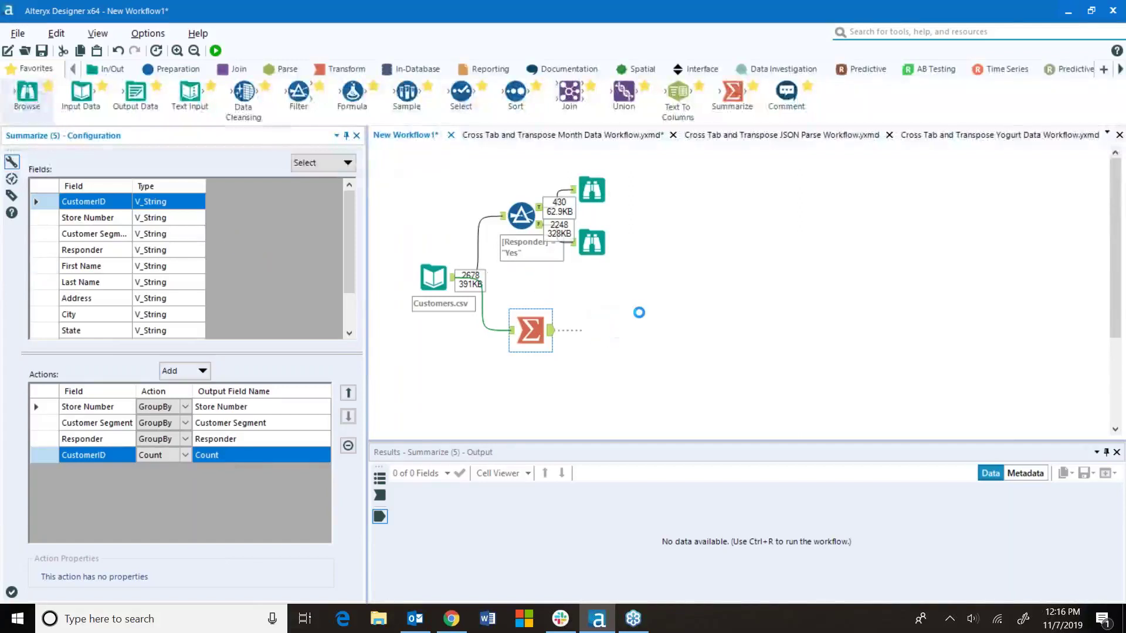
left_click(216, 51)
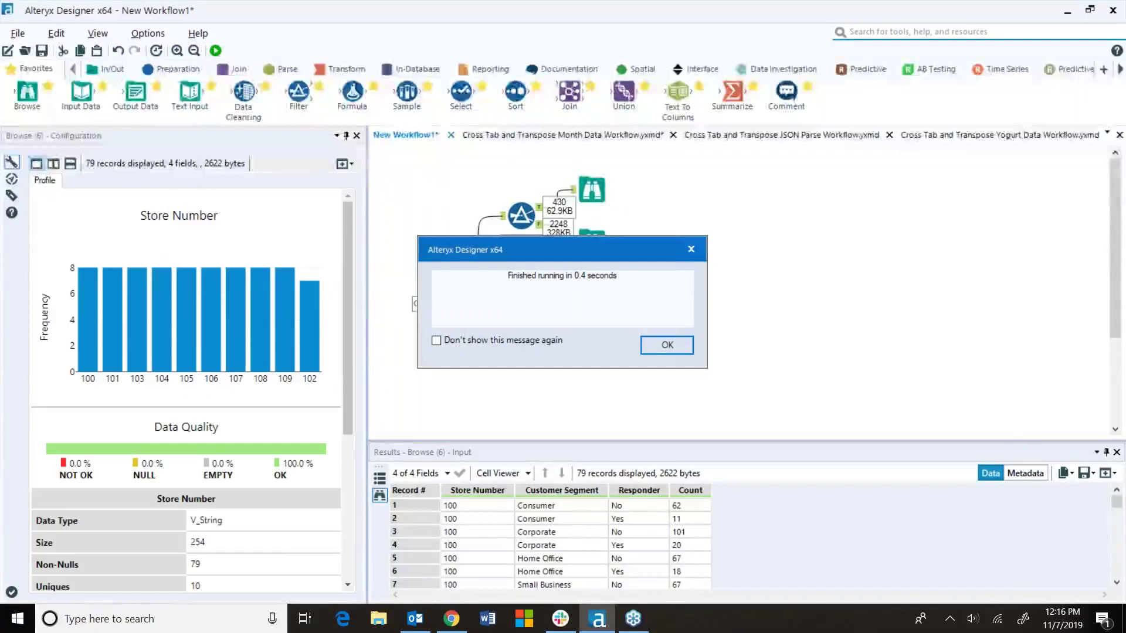
left_click(667, 345)
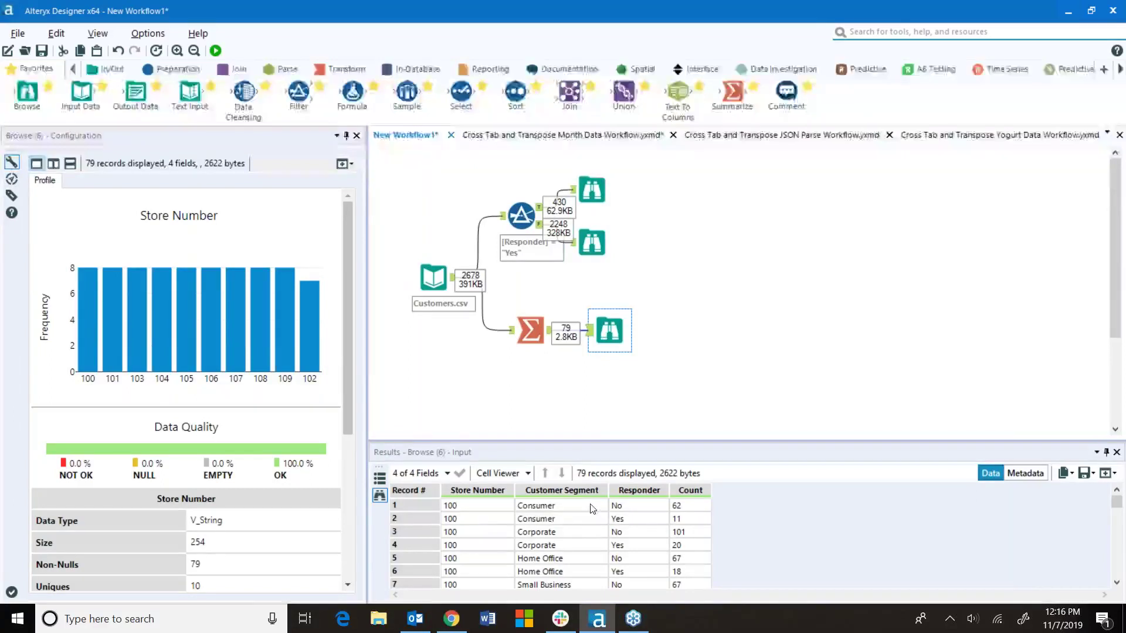
- Examine the summarized counts per store, customer segment and responder, enlarging the results area to show more rows
left_click_drag(586, 515, 590, 511)
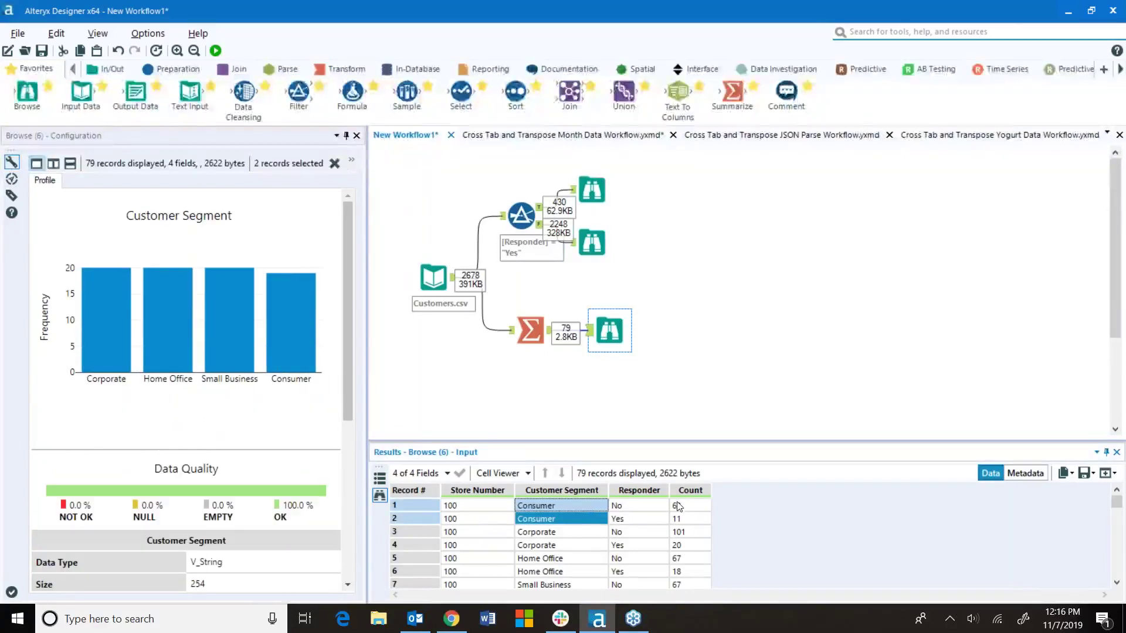
left_click_drag(563, 547, 570, 538)
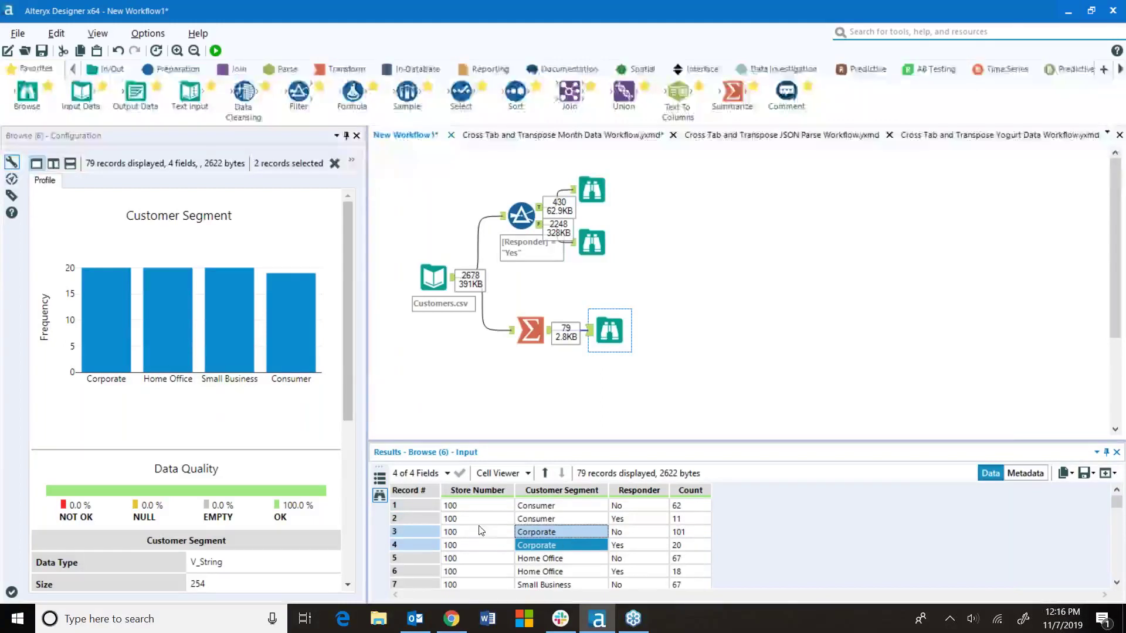
scroll(481, 535, "down", 2)
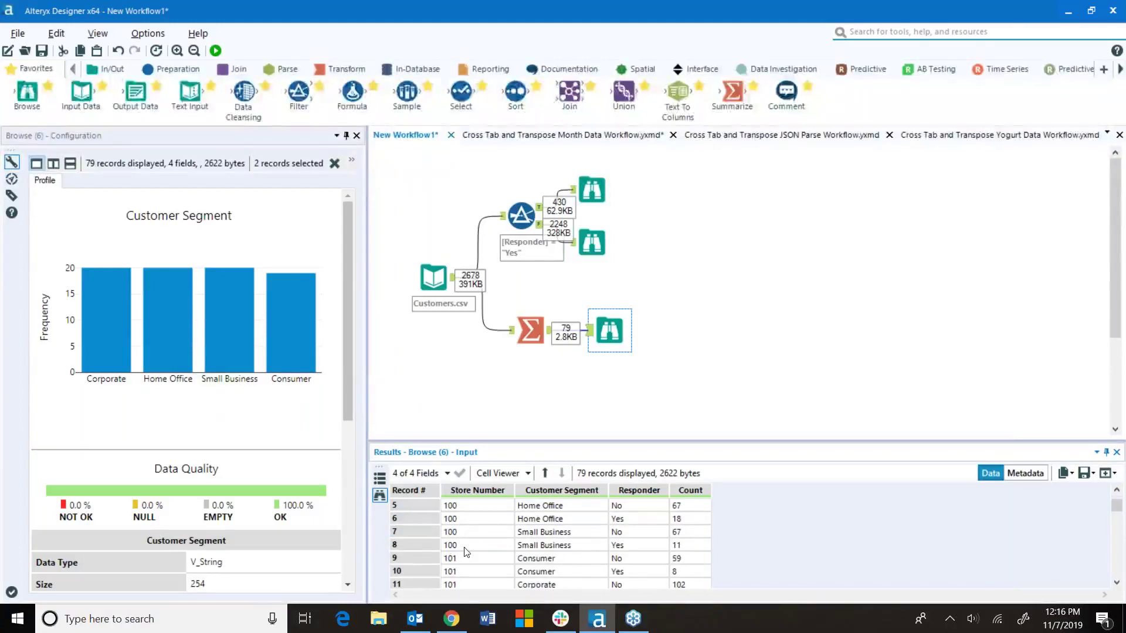
scroll(561, 551, "up", 1)
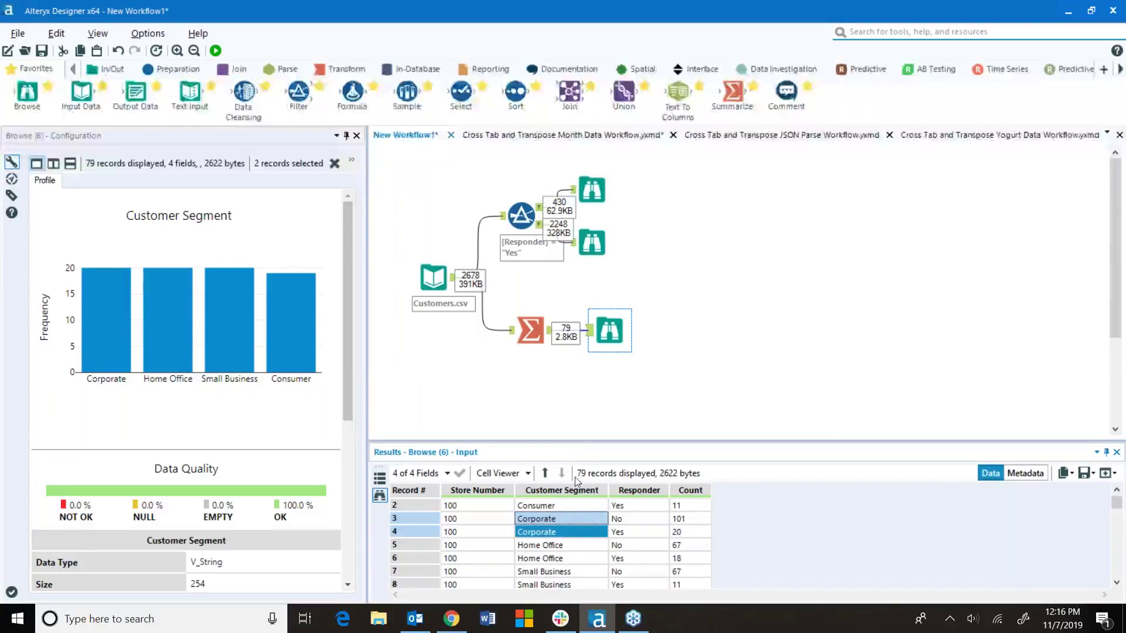
left_click_drag(575, 441, 574, 415)
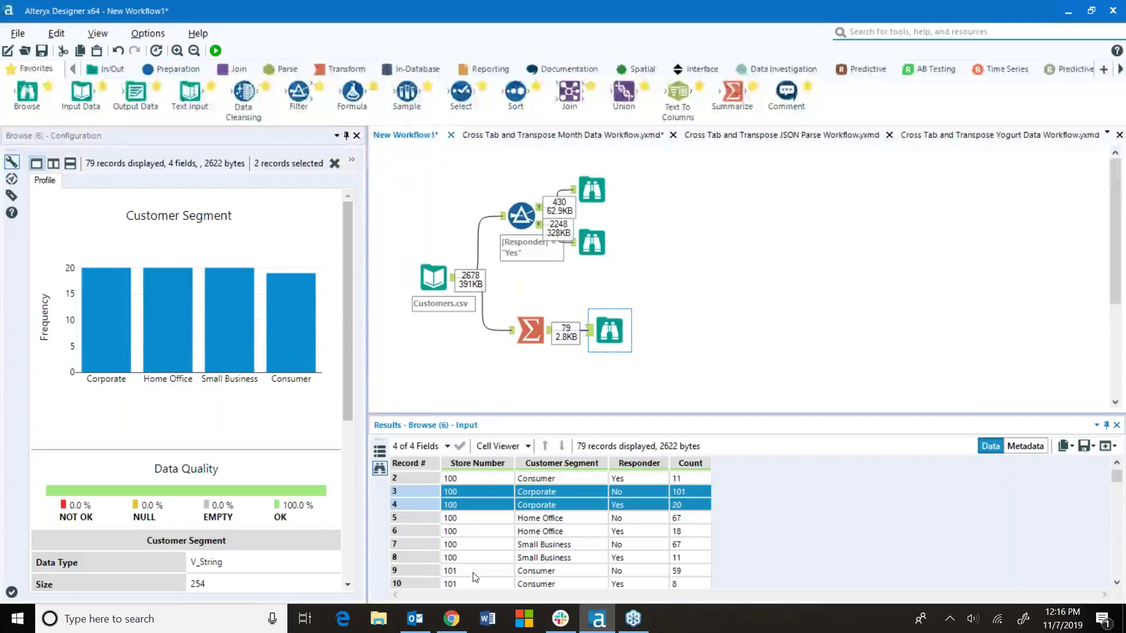
scroll(566, 504, "up", 1)
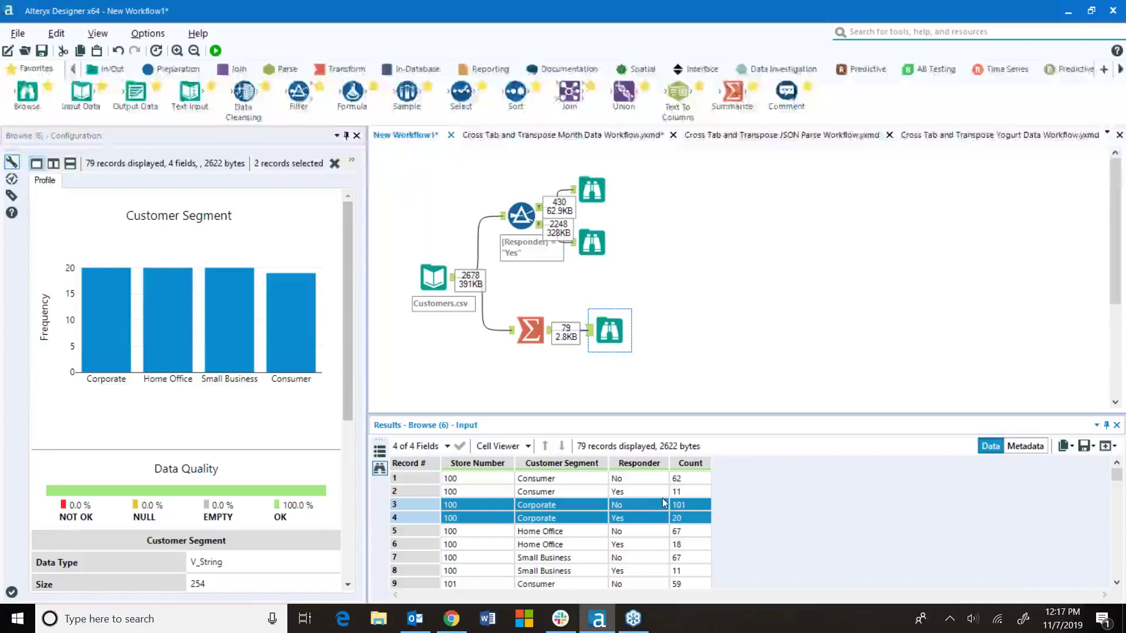
- Move the Summarize tool's Browse lower on the canvas and connect a Cross Tab tool to the Summarize output above it
left_click(600, 322)
left_click_drag(599, 322, 600, 383)
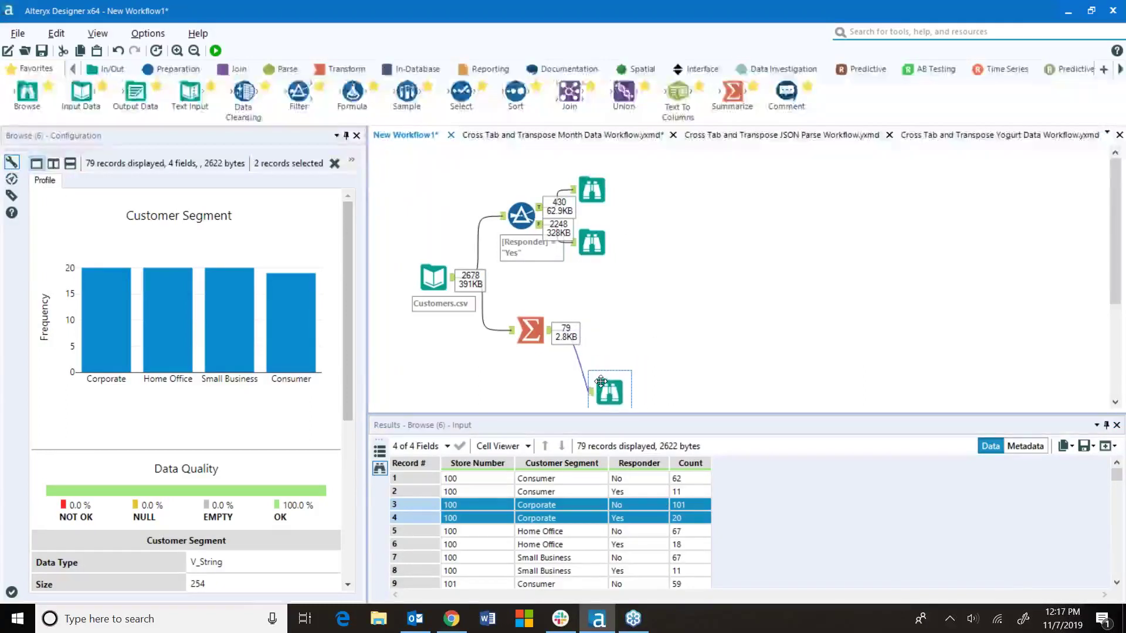
left_click(342, 71)
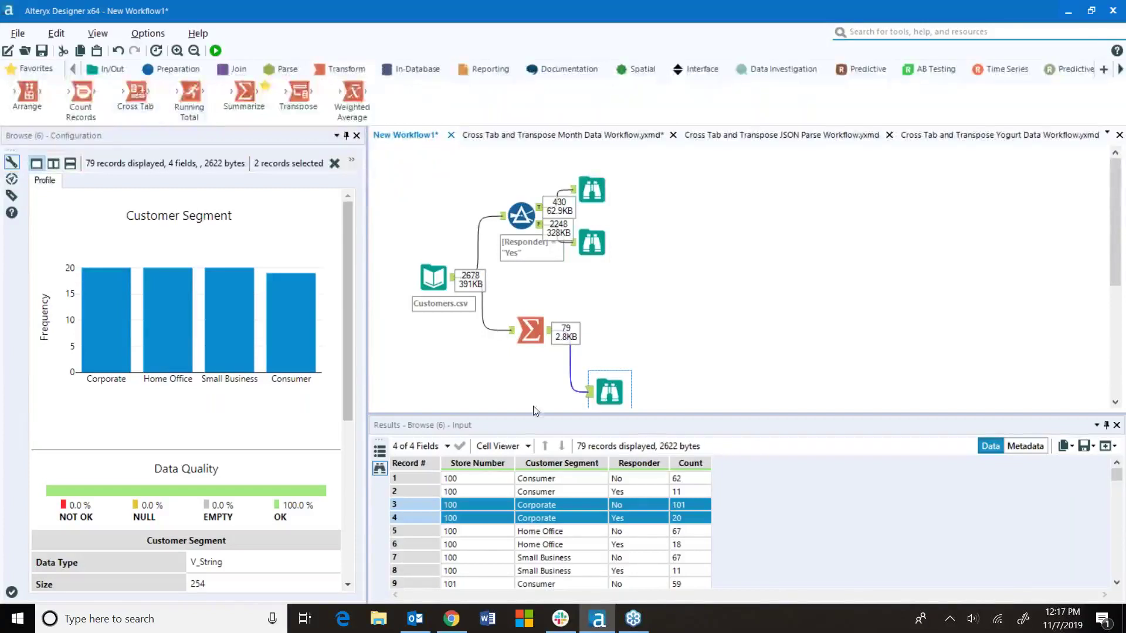
mouse_move(143, 96)
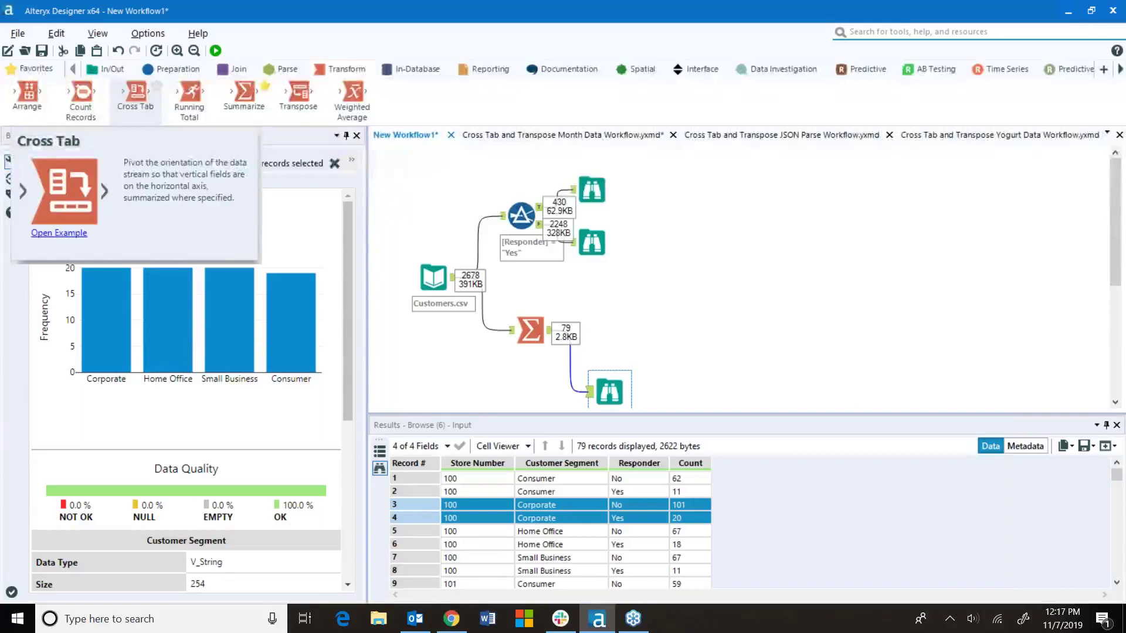
left_click_drag(137, 94, 612, 333)
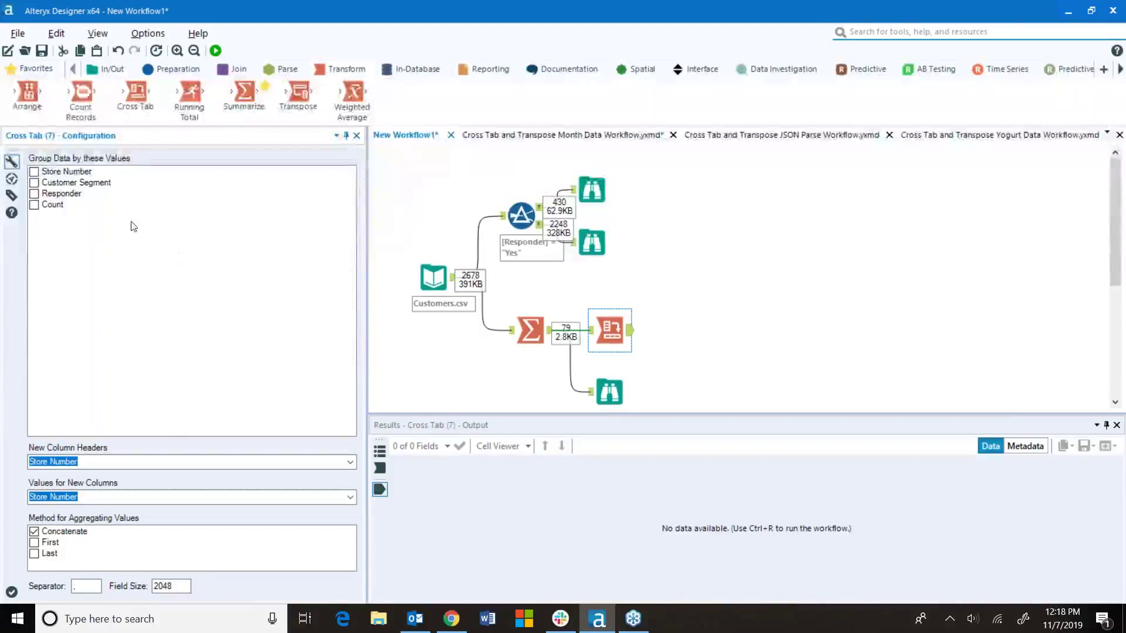
- Group the Cross Tab data by Store Number and Customer Segment, and compare this with the summary data in the lower Browse
left_click(34, 172)
left_click(34, 183)
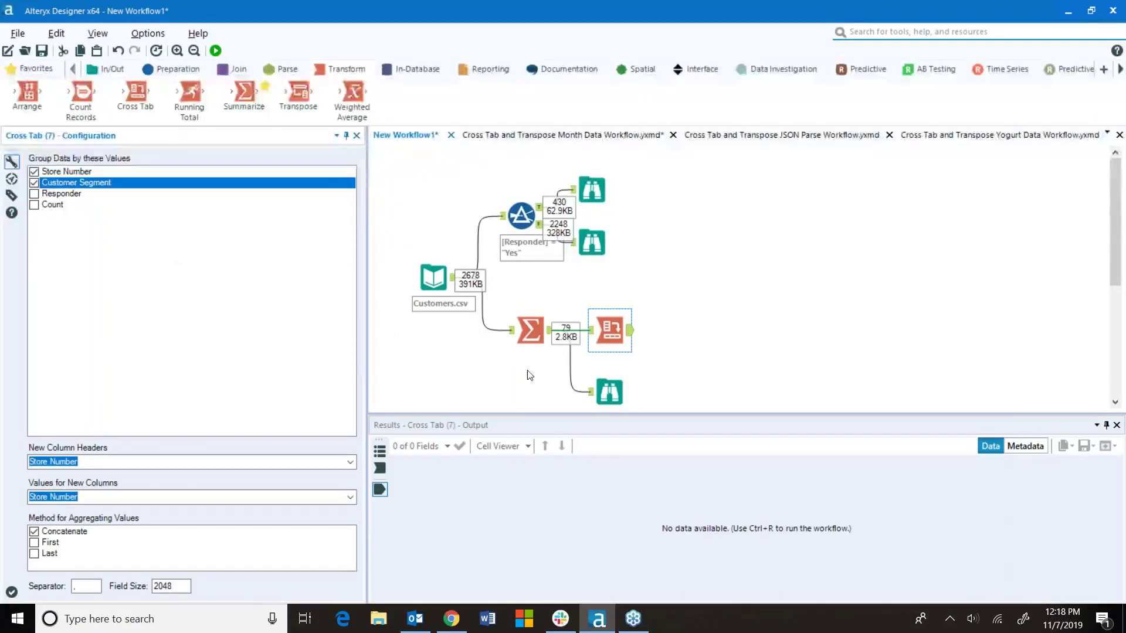
left_click(609, 391)
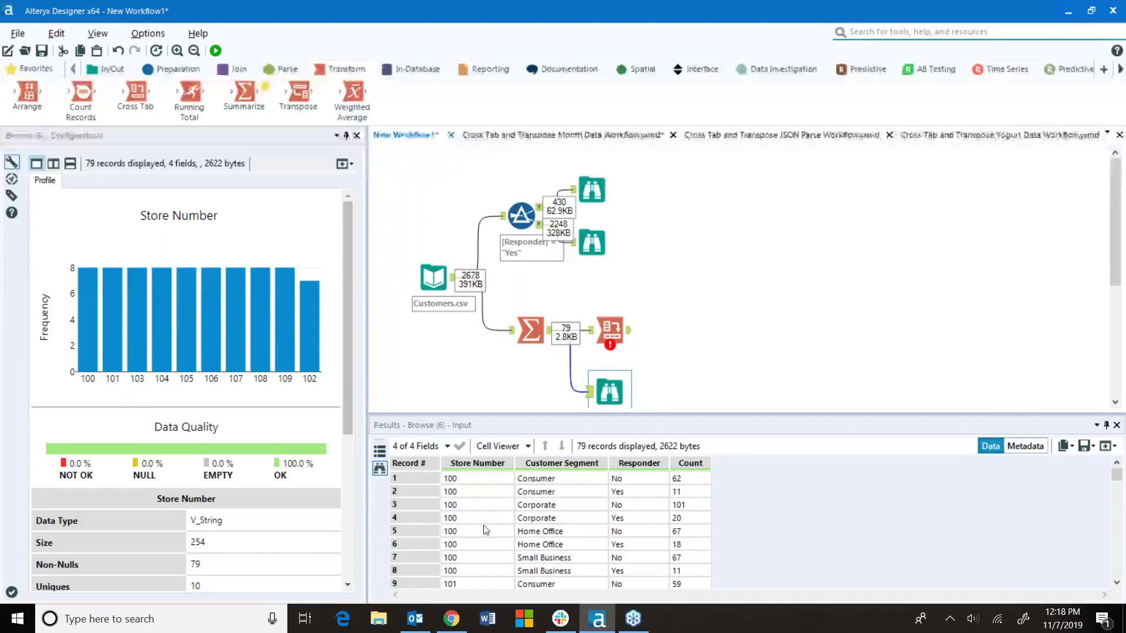
left_click(610, 330)
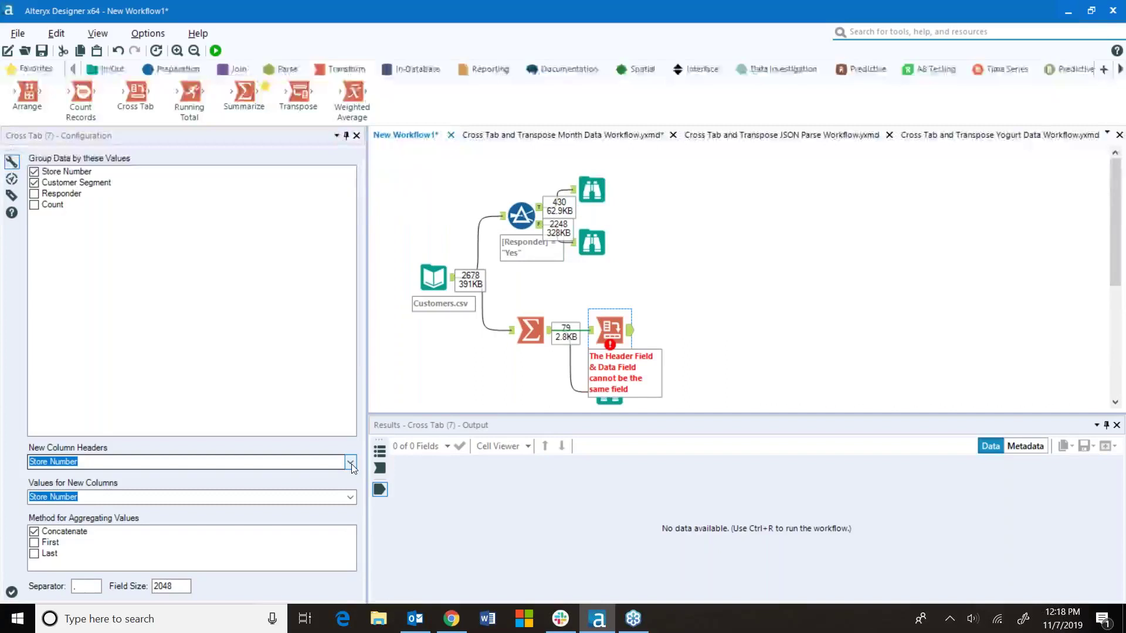
- Move the lower Browse further down from the Cross Tab tool, and set the Cross Tab's new column headers to Responder
scroll(598, 381, "down", 1)
left_click_drag(598, 381, 610, 395)
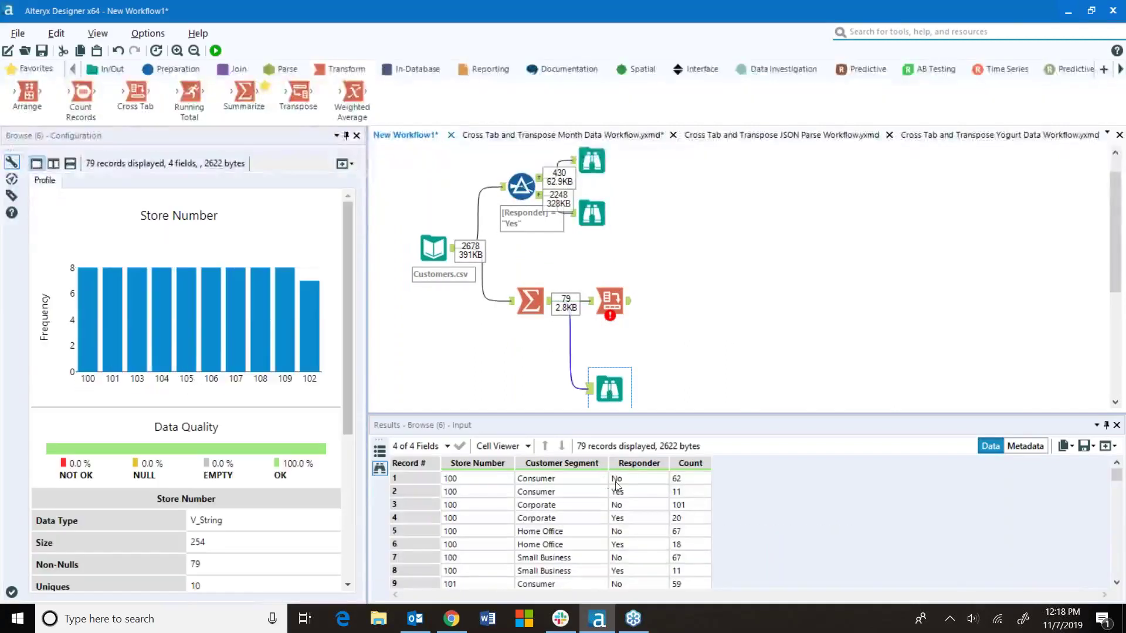
left_click(609, 300)
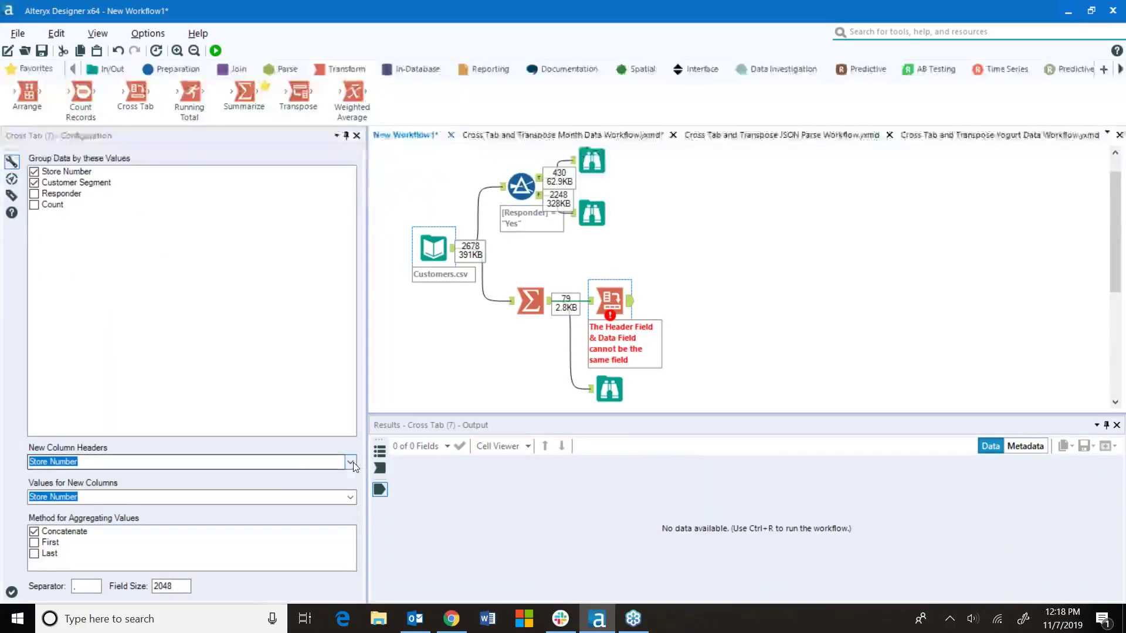
left_click(352, 462)
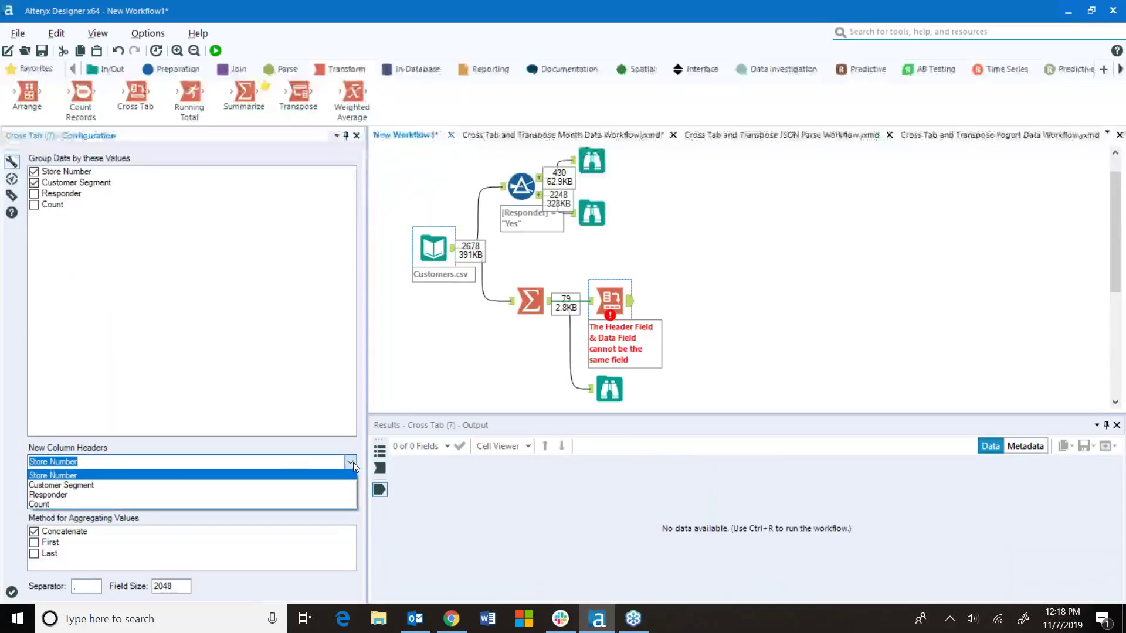
left_click(86, 496)
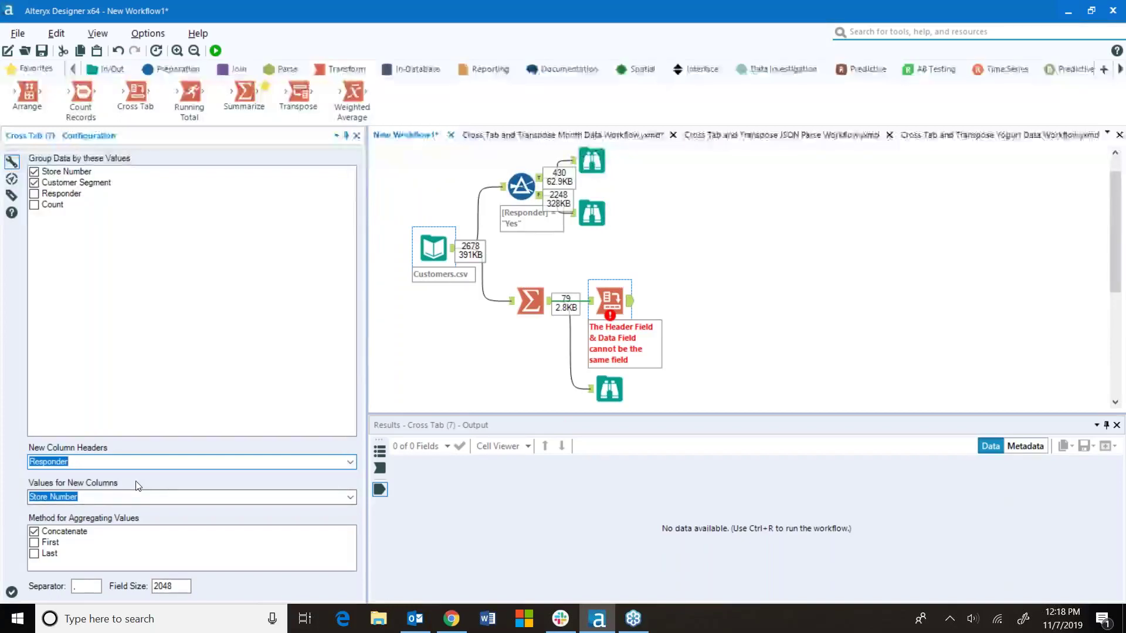
- Set the Cross Tab's values for new columns to Count, and recheck the choice against the summary data in the lower Browse
left_click(340, 499)
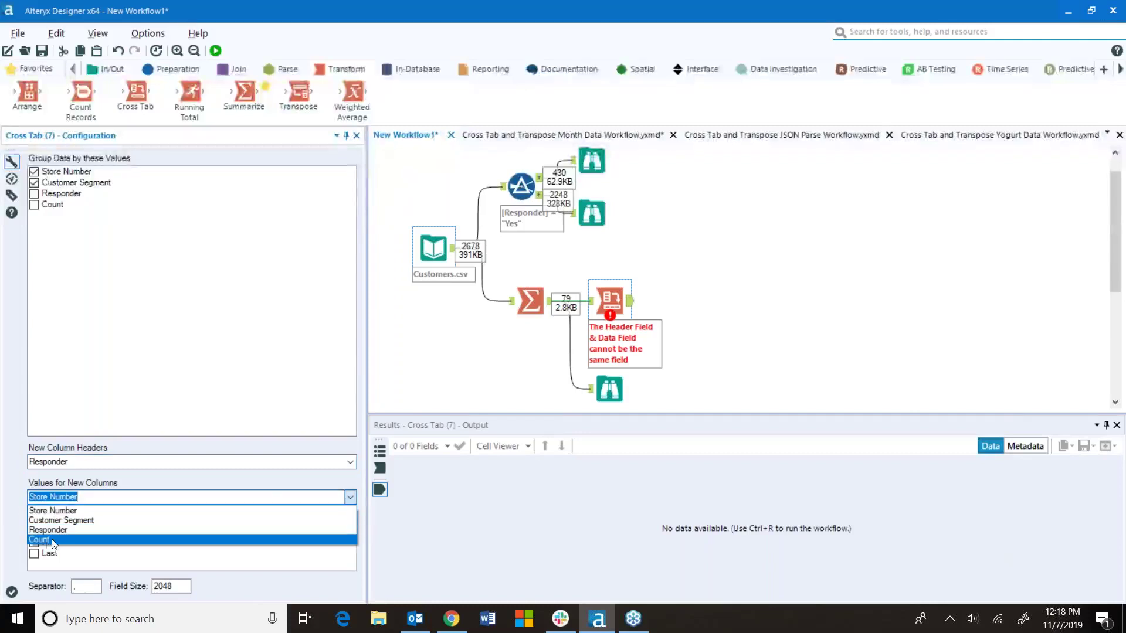
left_click(54, 540)
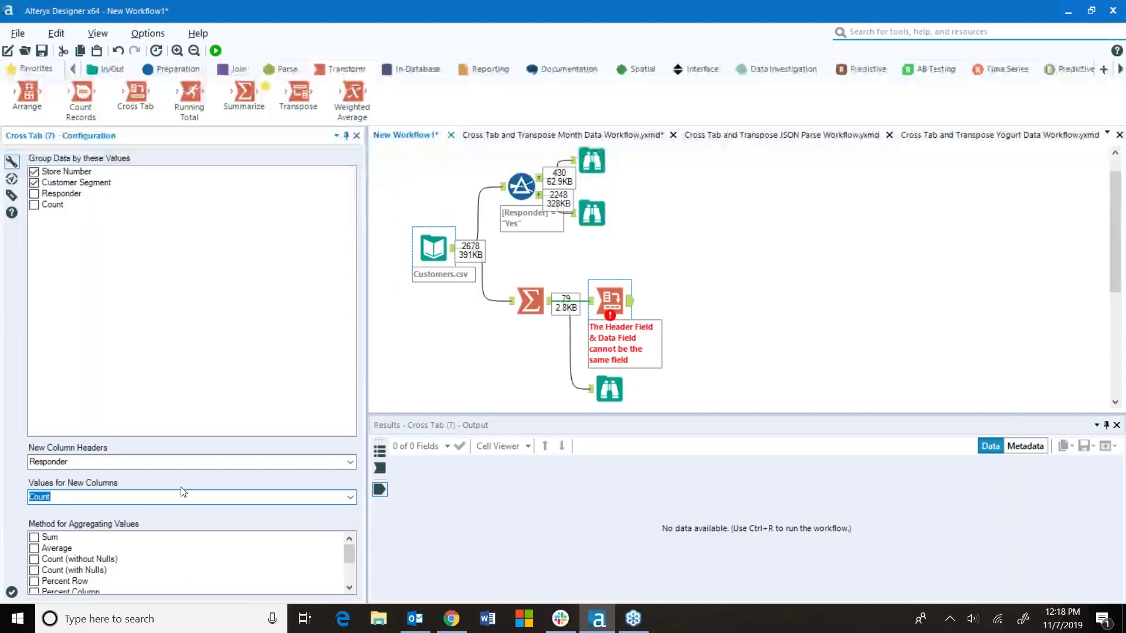
left_click(350, 498)
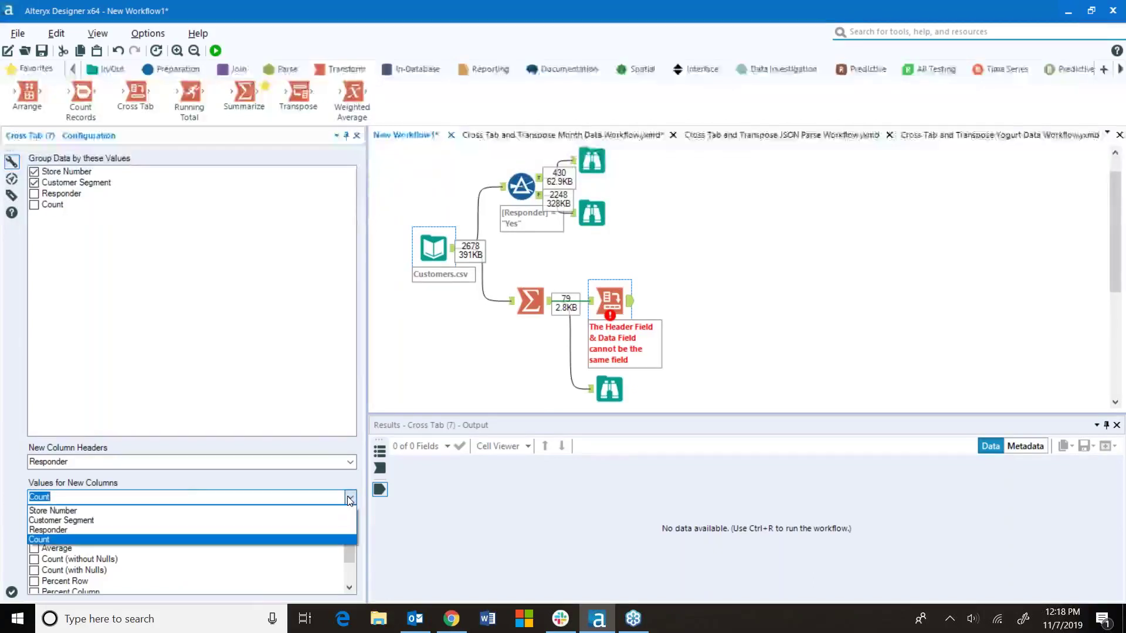
left_click(350, 501)
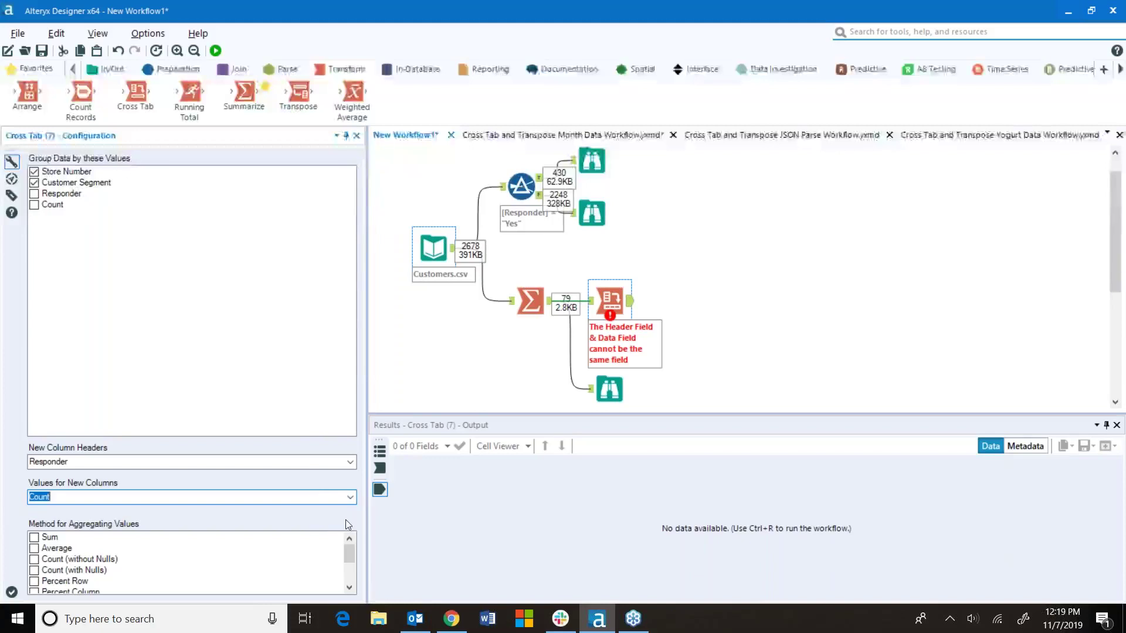
left_click(351, 498)
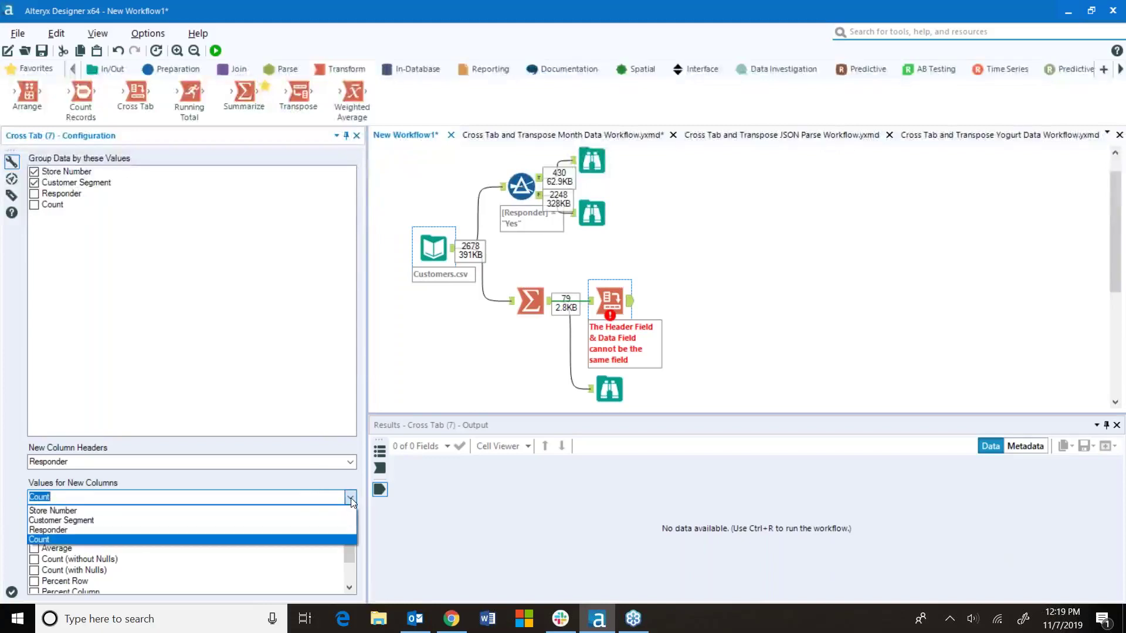
left_click(351, 498)
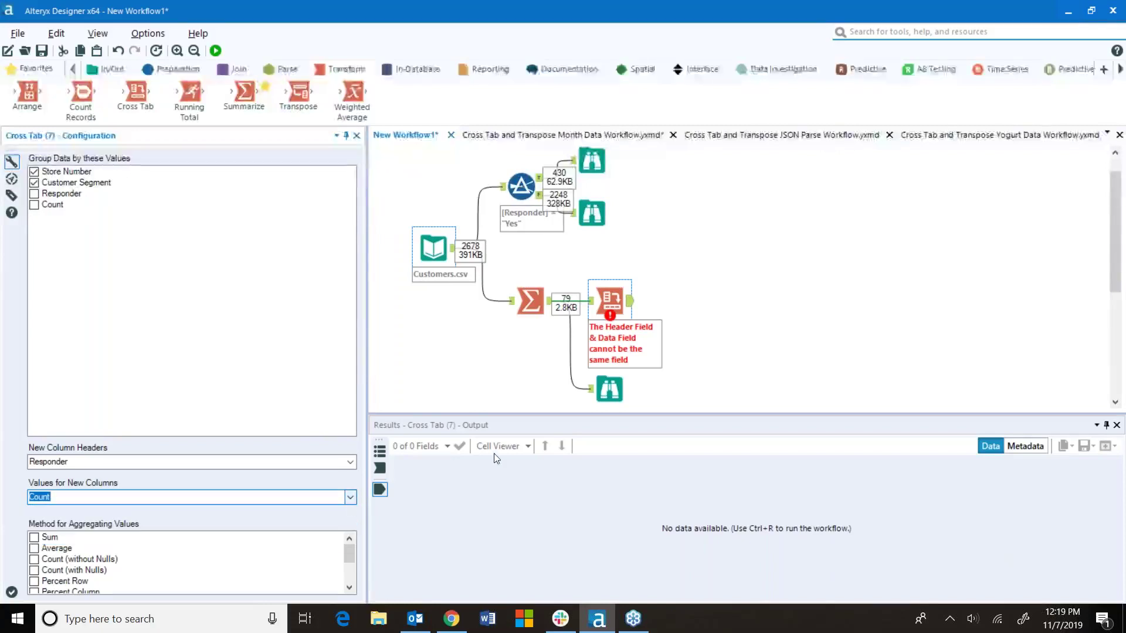
left_click(609, 390)
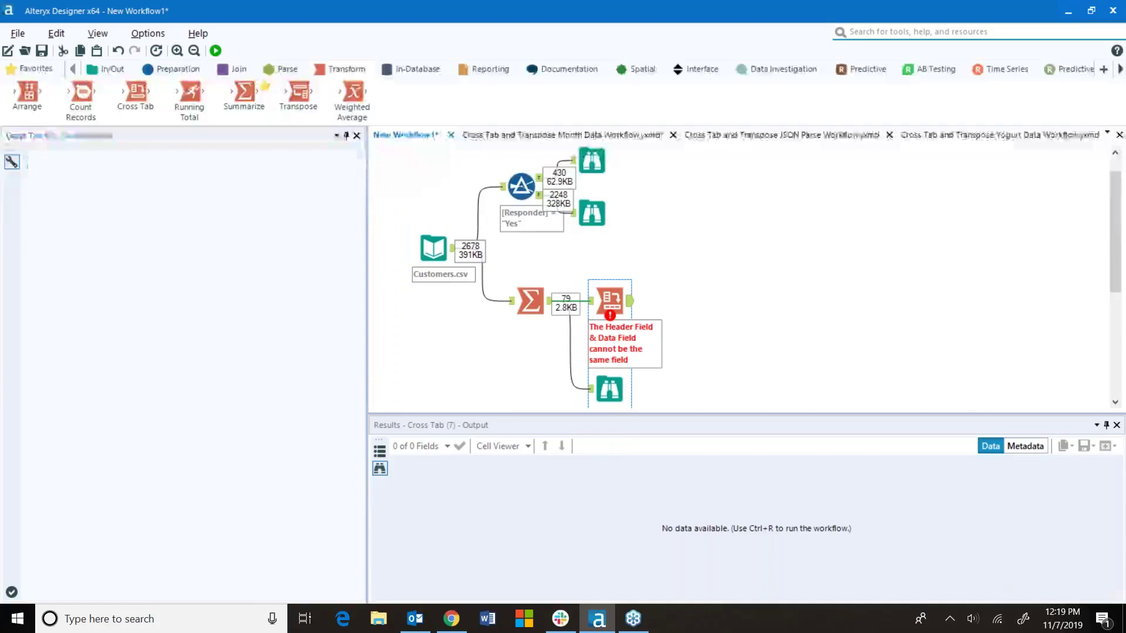
left_click(610, 301)
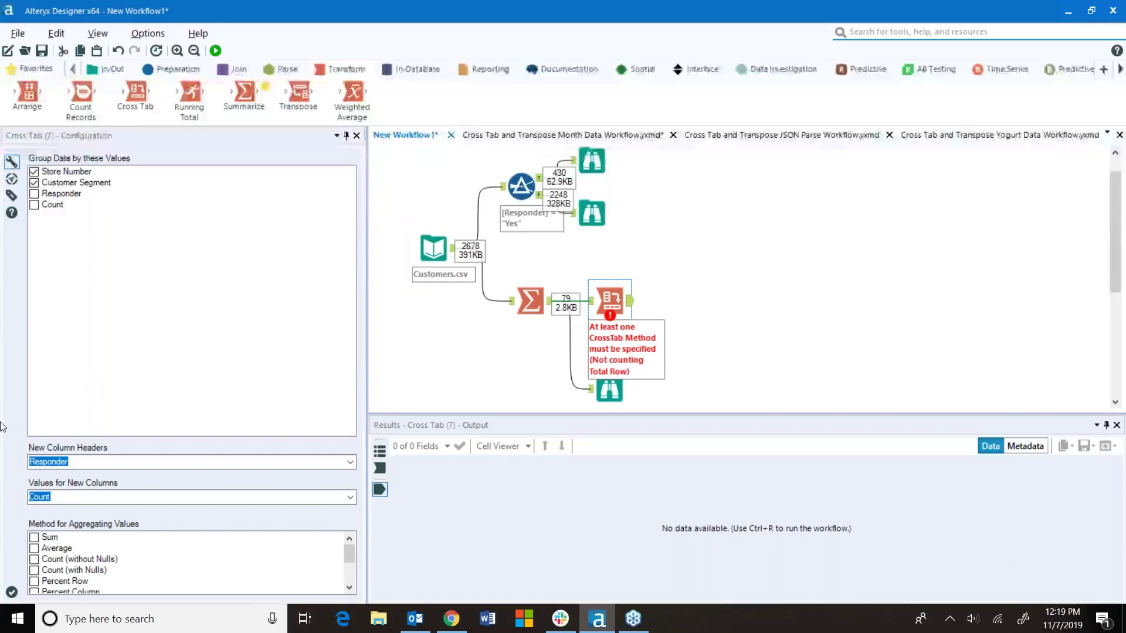
- Set the Cross Tab's method for aggregating values to Sum, and check the choice against the summary data in the lower Browse
left_click(36, 537)
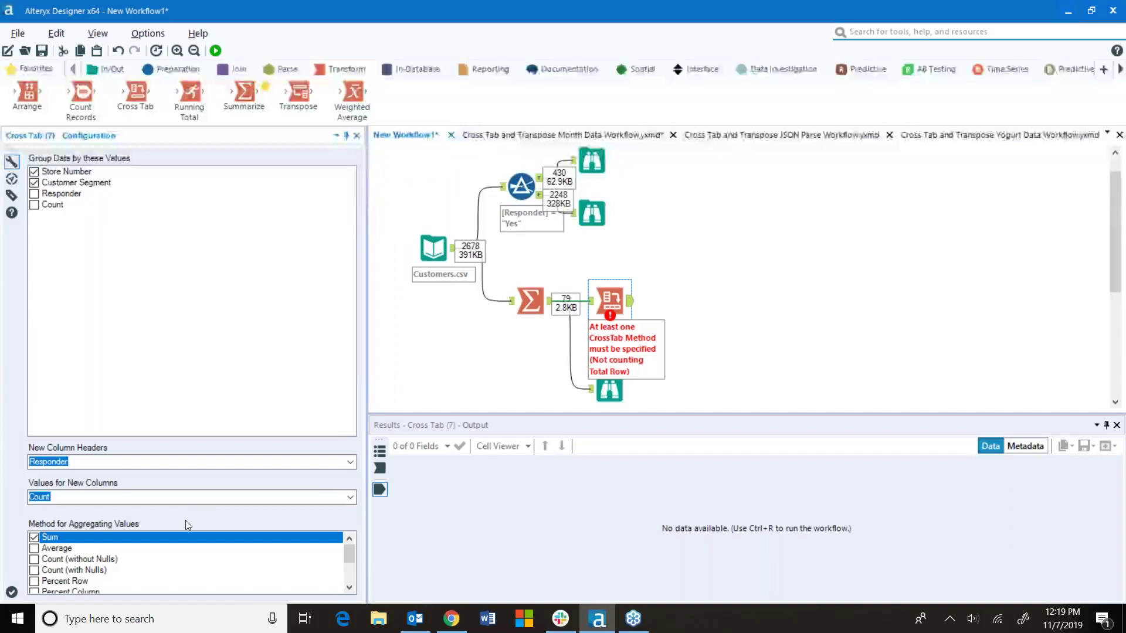
left_click(605, 389)
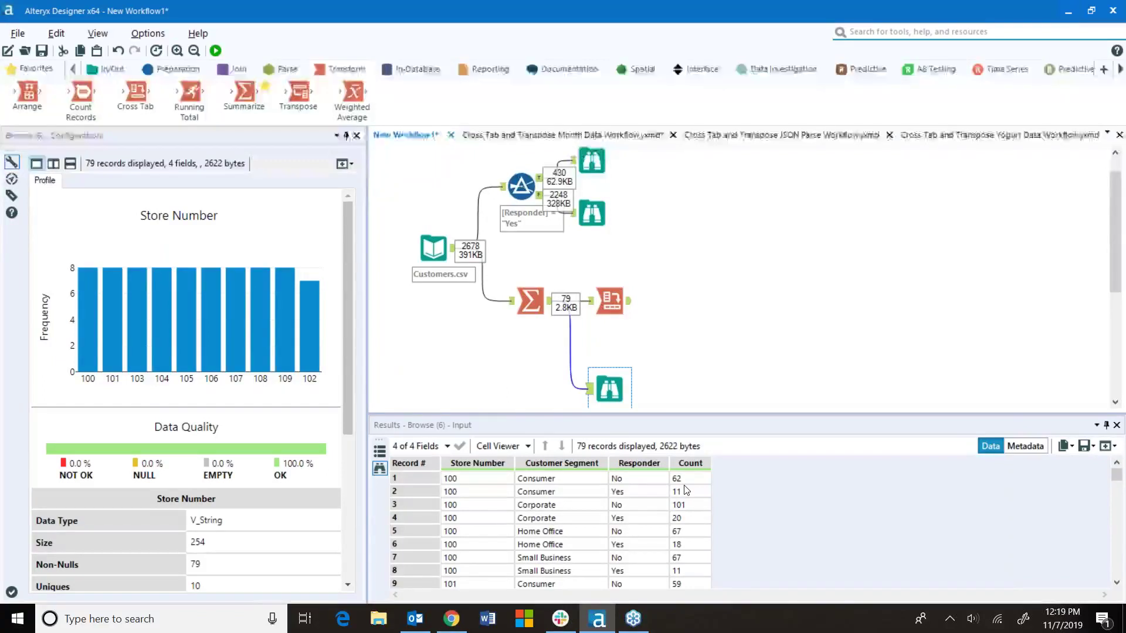
left_click(609, 301)
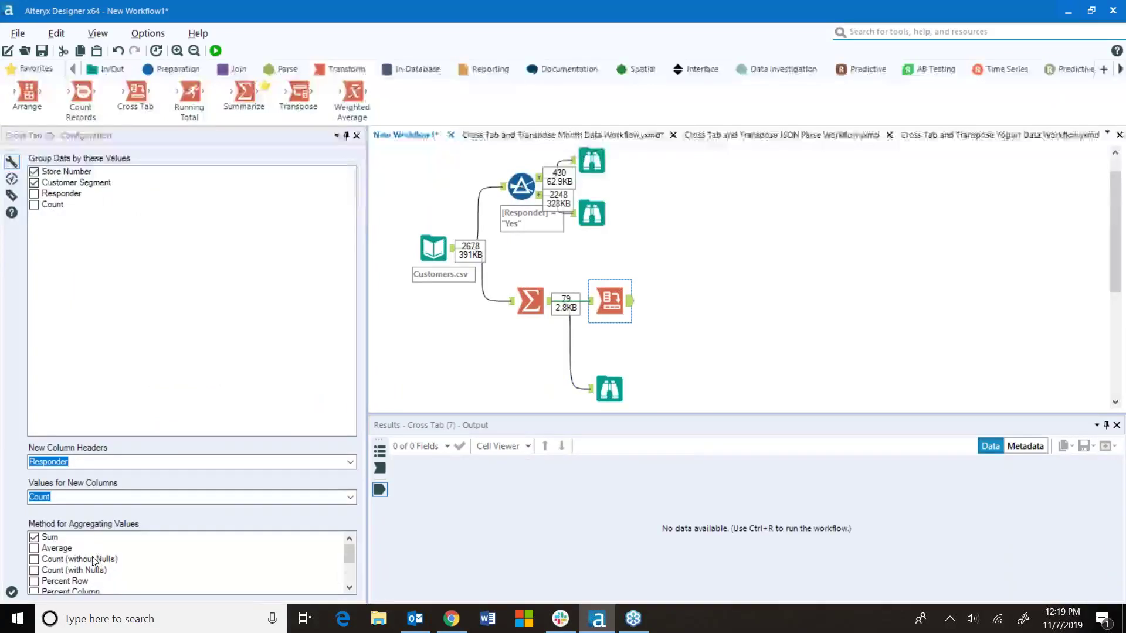
scroll(97, 563, "down", 1)
scroll(97, 563, "up", 1)
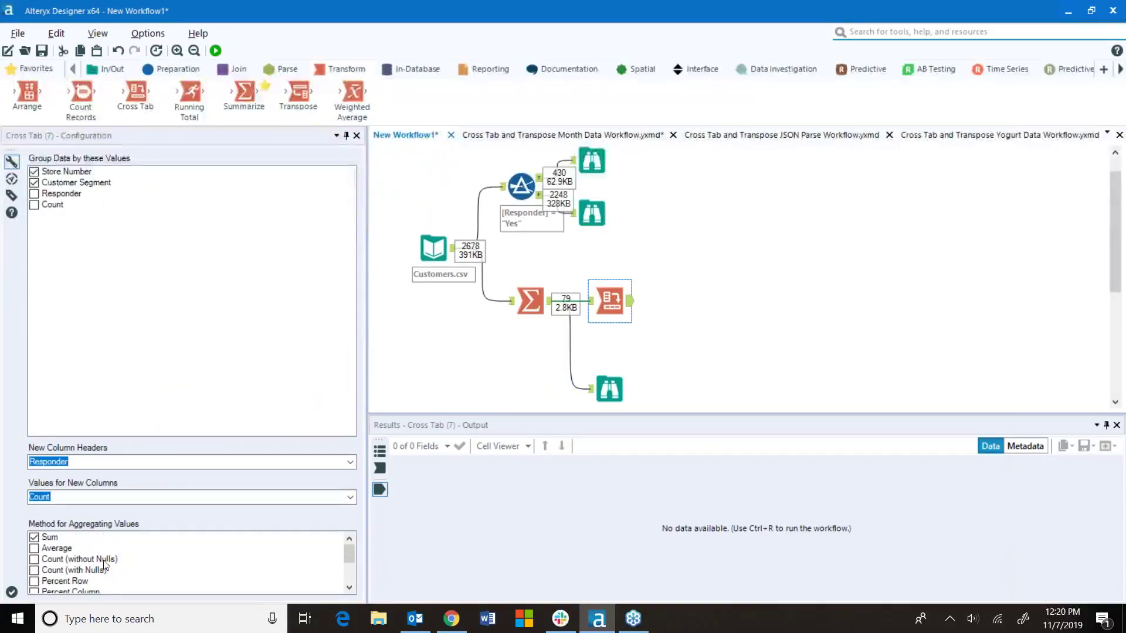
- Connect a Browse tool to the Cross Tab output and run the workflow
left_click(23, 69)
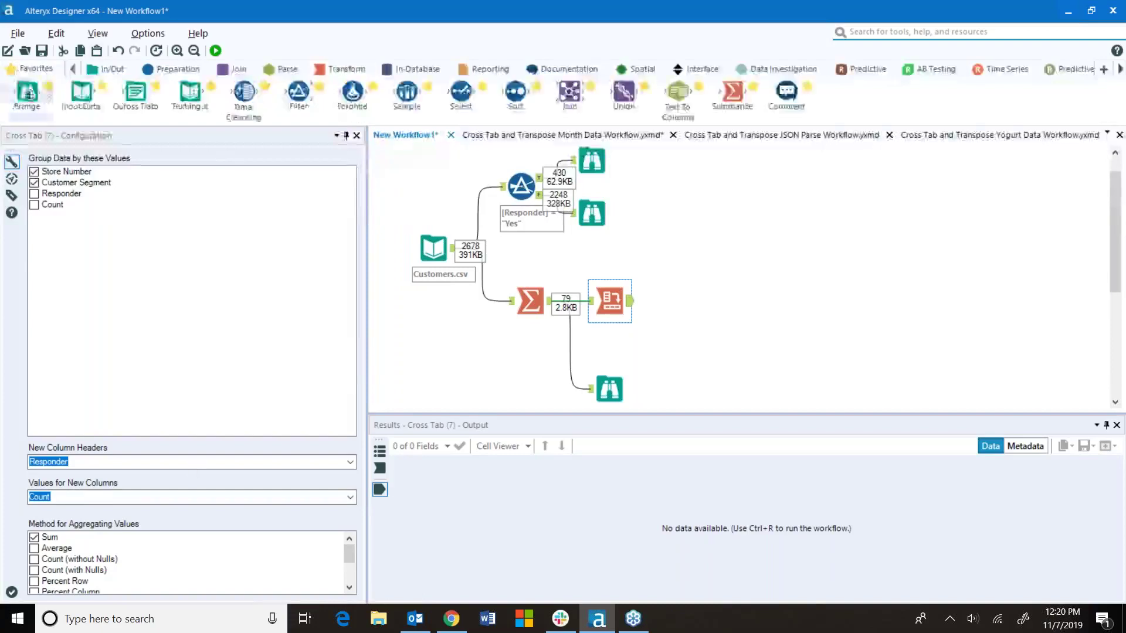
left_click_drag(28, 94, 697, 301)
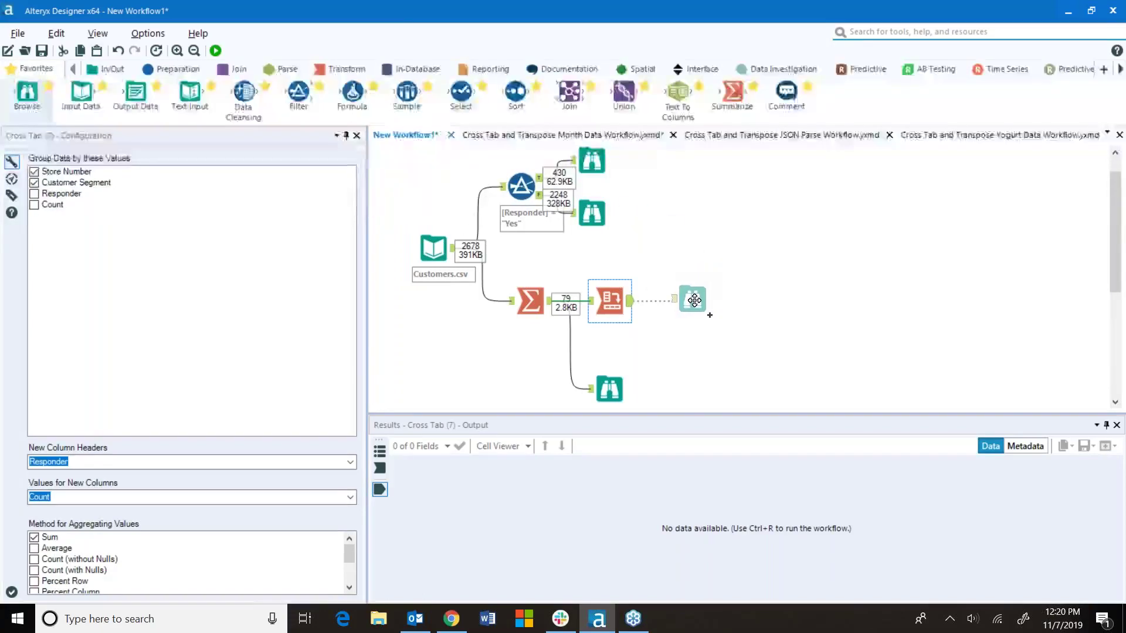
left_click(215, 50)
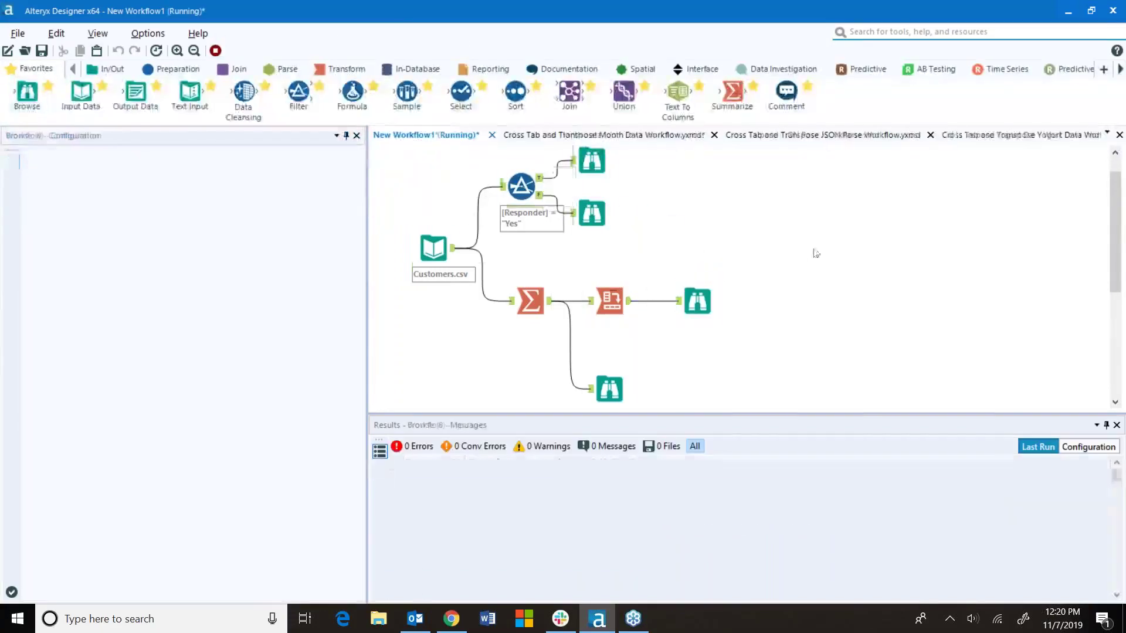
left_click(675, 347)
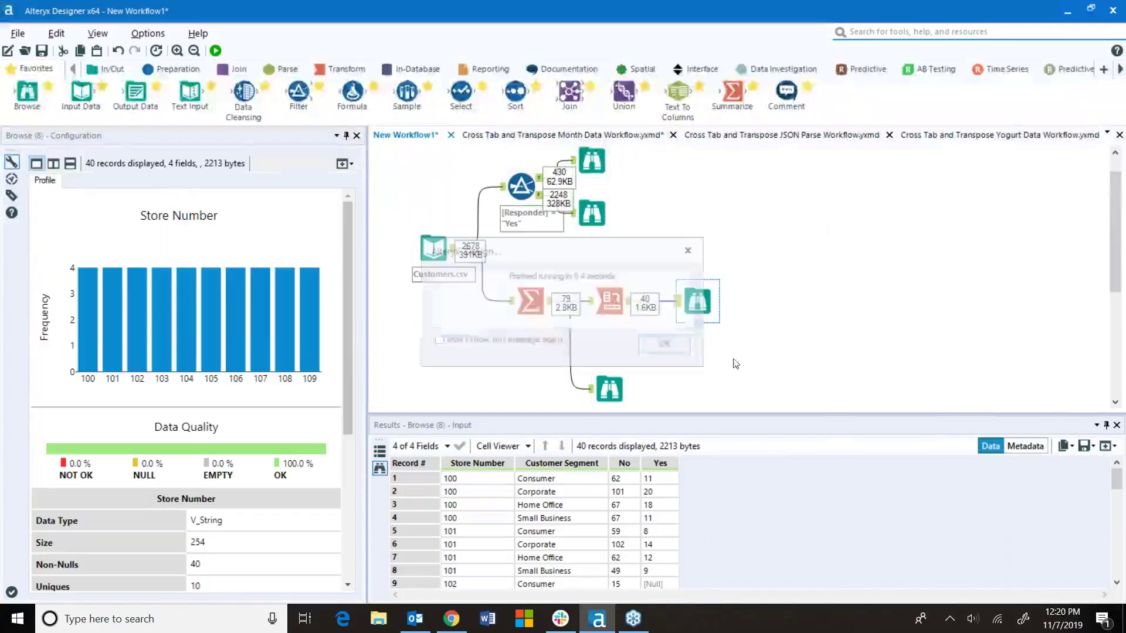
- Examine the cross-tabbed No and Yes columns, highlighting the four customer segment records of store 100
mouse_move(654, 461)
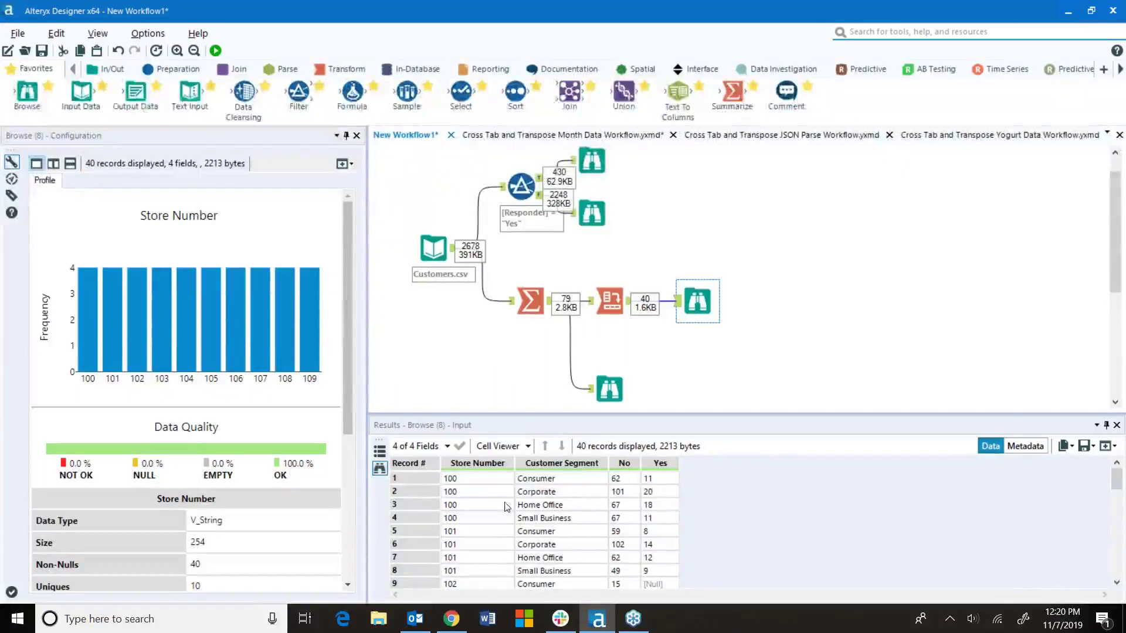
left_click_drag(420, 475, 426, 513)
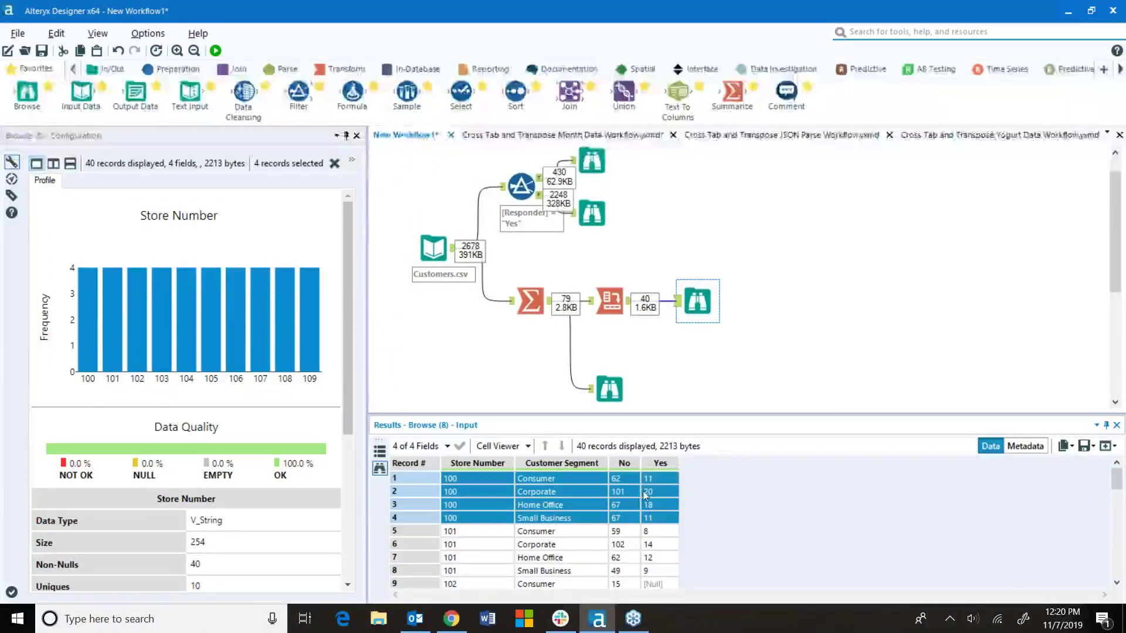
mouse_move(663, 470)
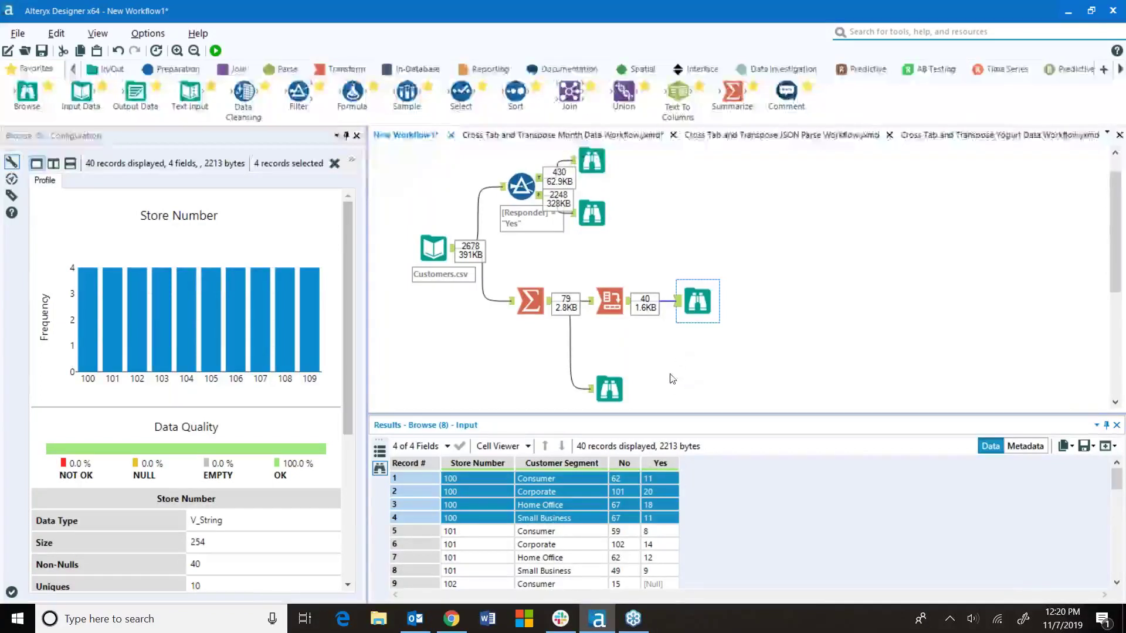
left_click(622, 389)
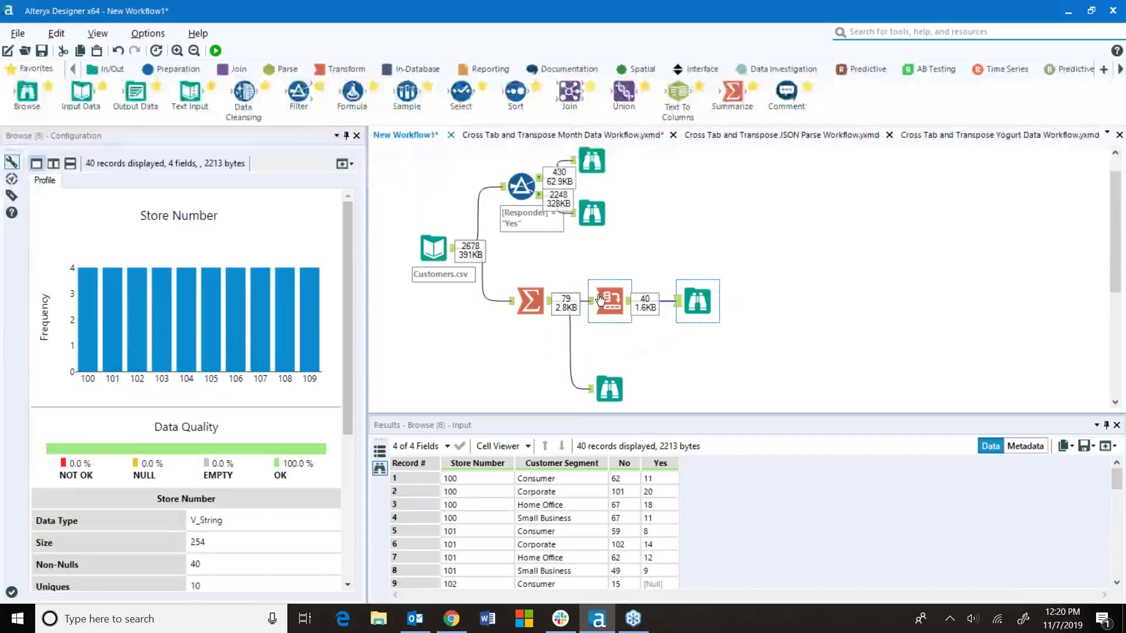
- Compare the data entering the Cross Tab tool with the data leaving it, alternating between its input and output anchors
scroll(655, 300, "up", 1)
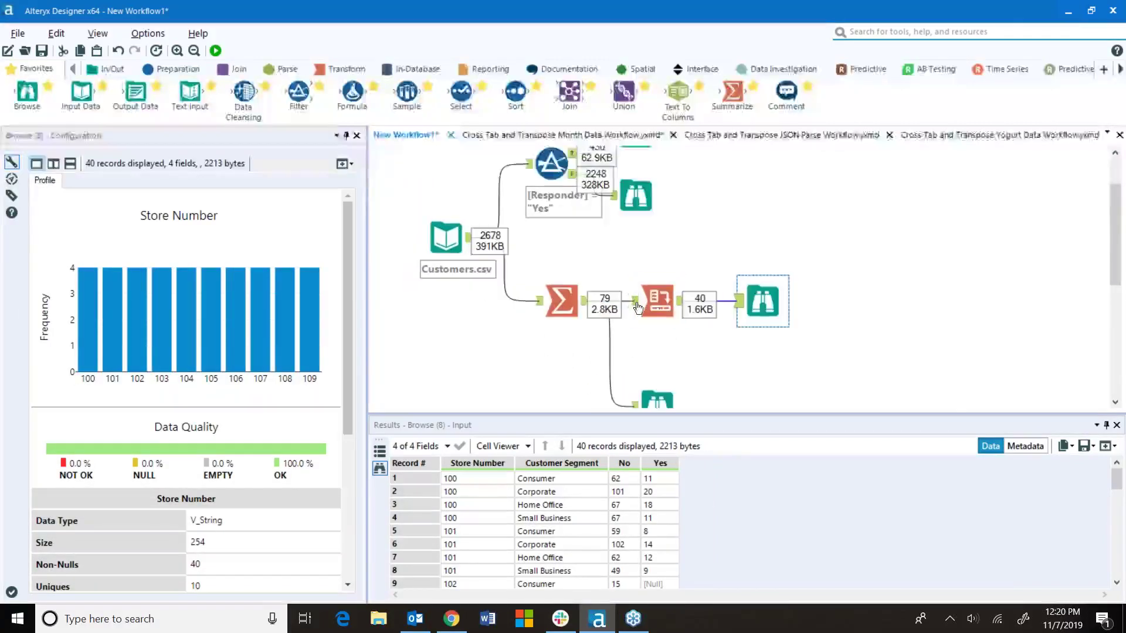
scroll(655, 300, "up", 1)
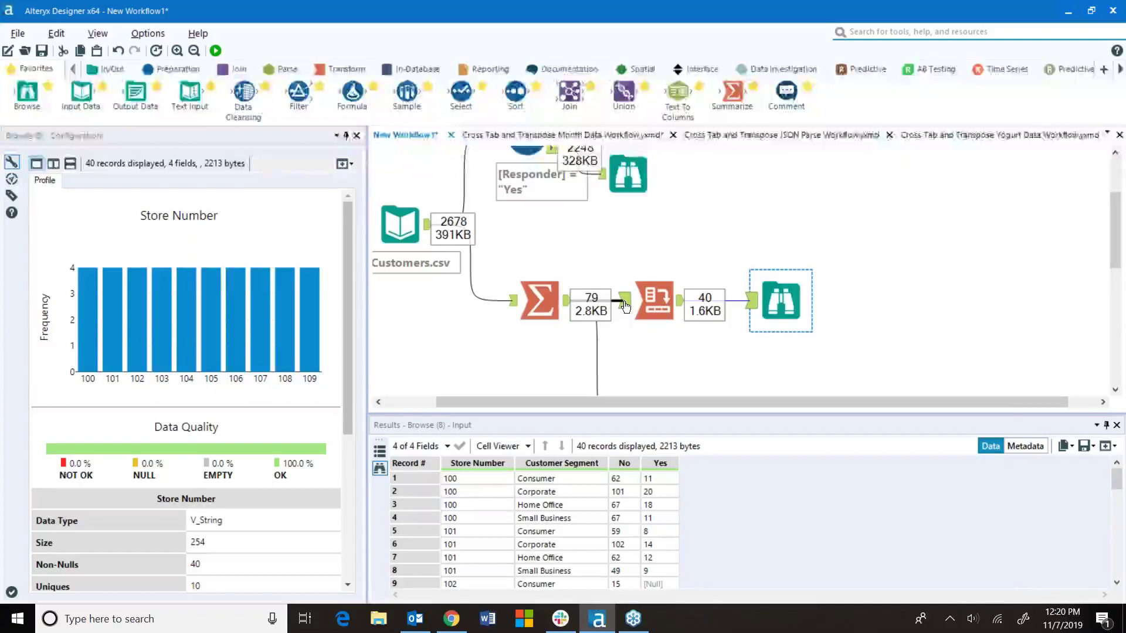
left_click(648, 302)
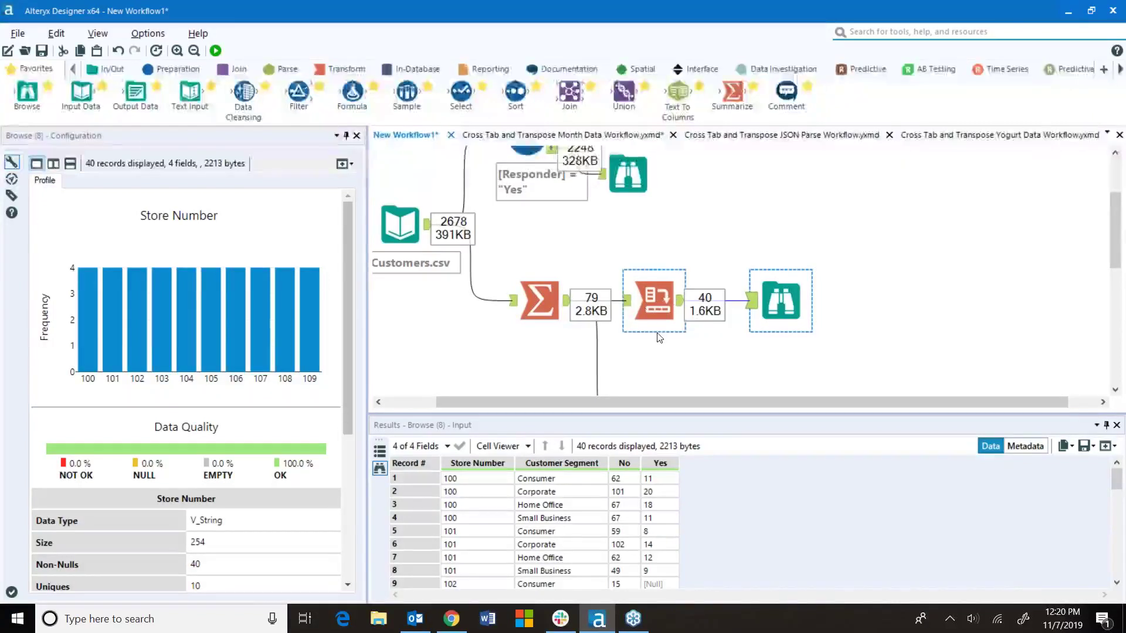
left_click(627, 303)
left_click(627, 302)
left_click(682, 301)
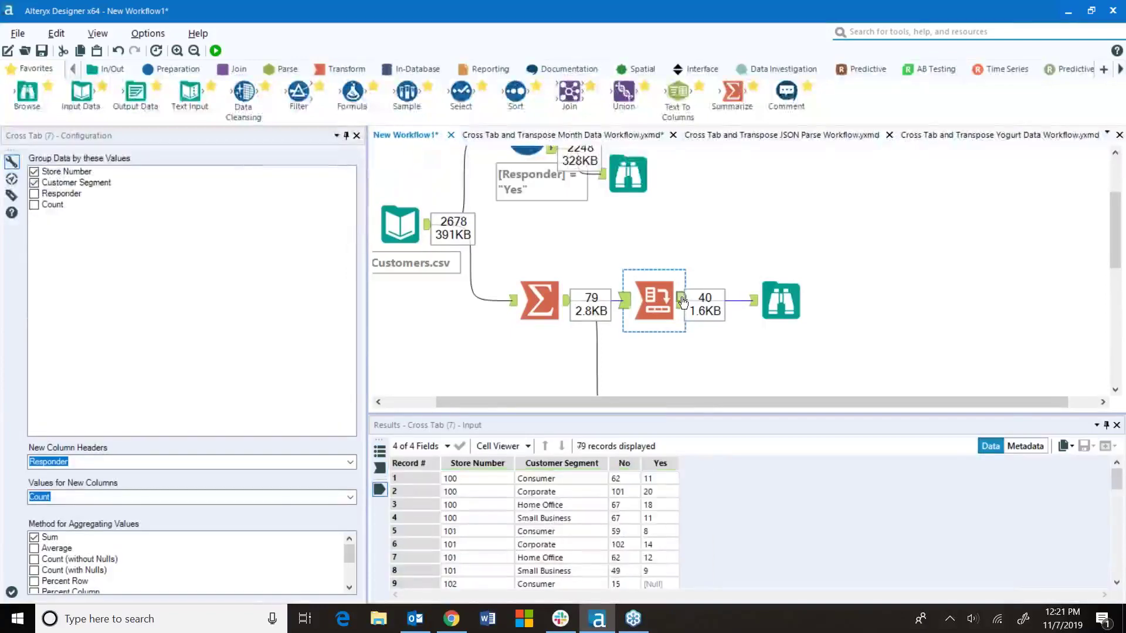
left_click(626, 302)
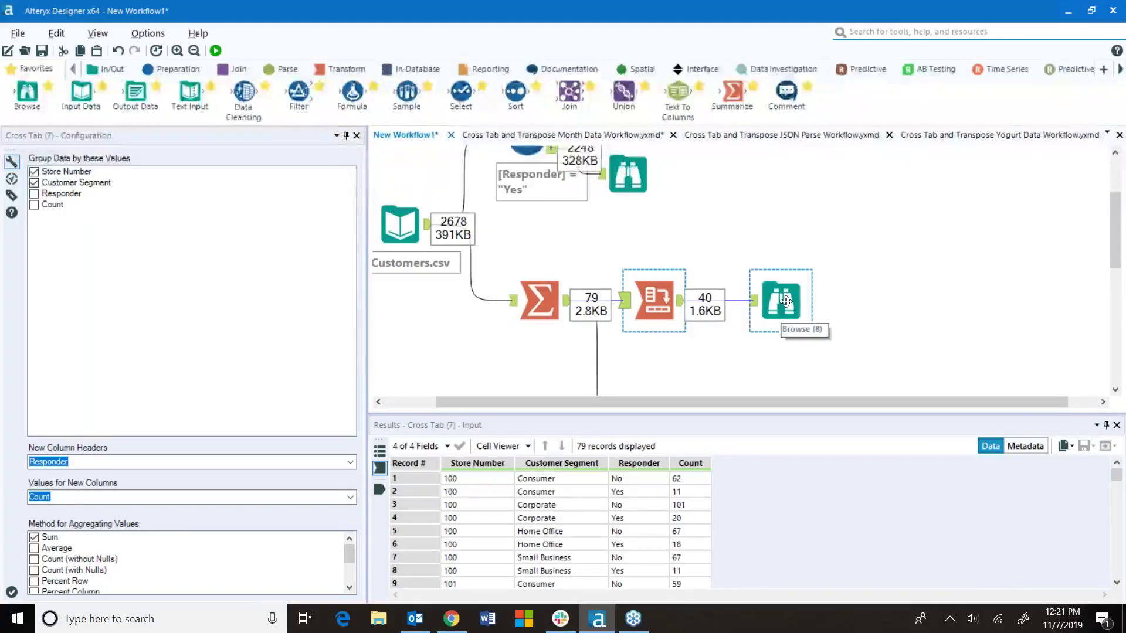
left_click(681, 304)
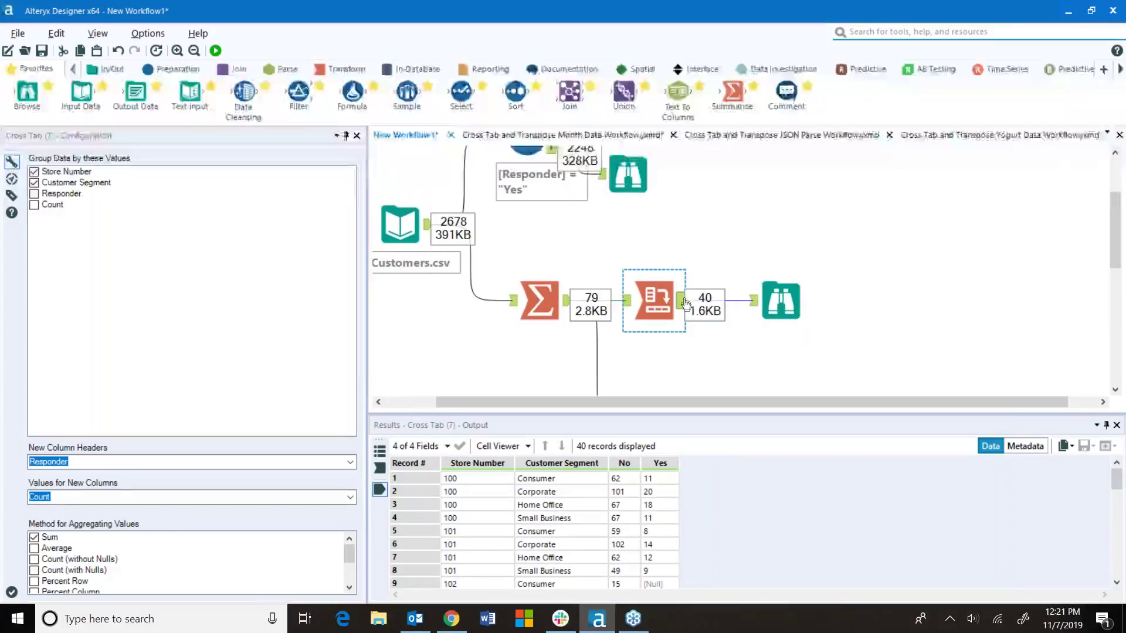
left_click(626, 304)
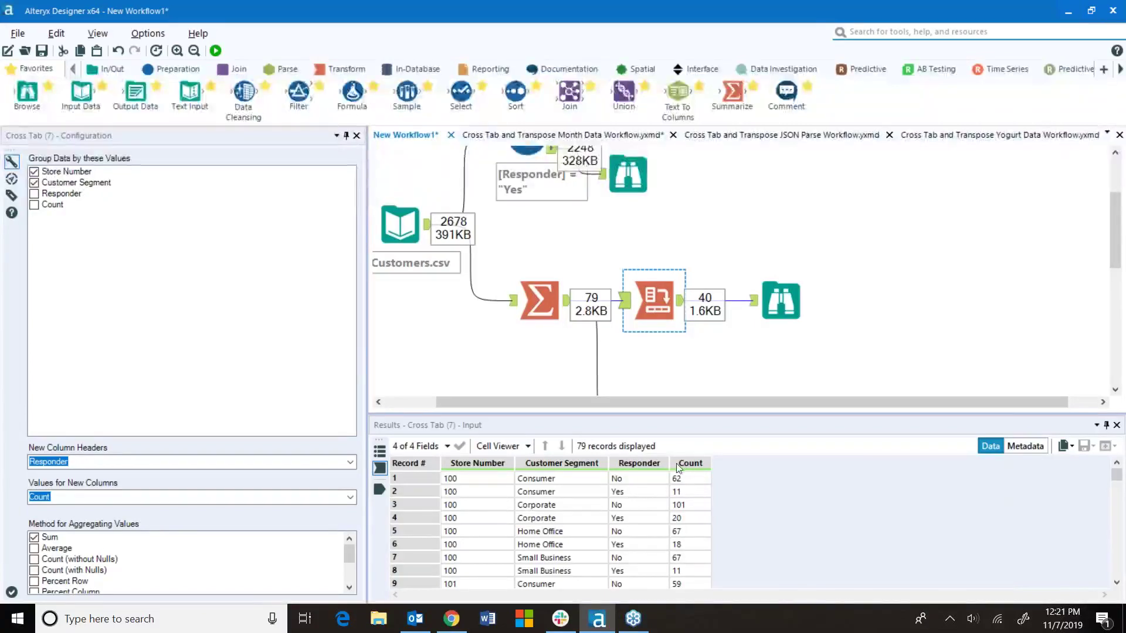
left_click(681, 303)
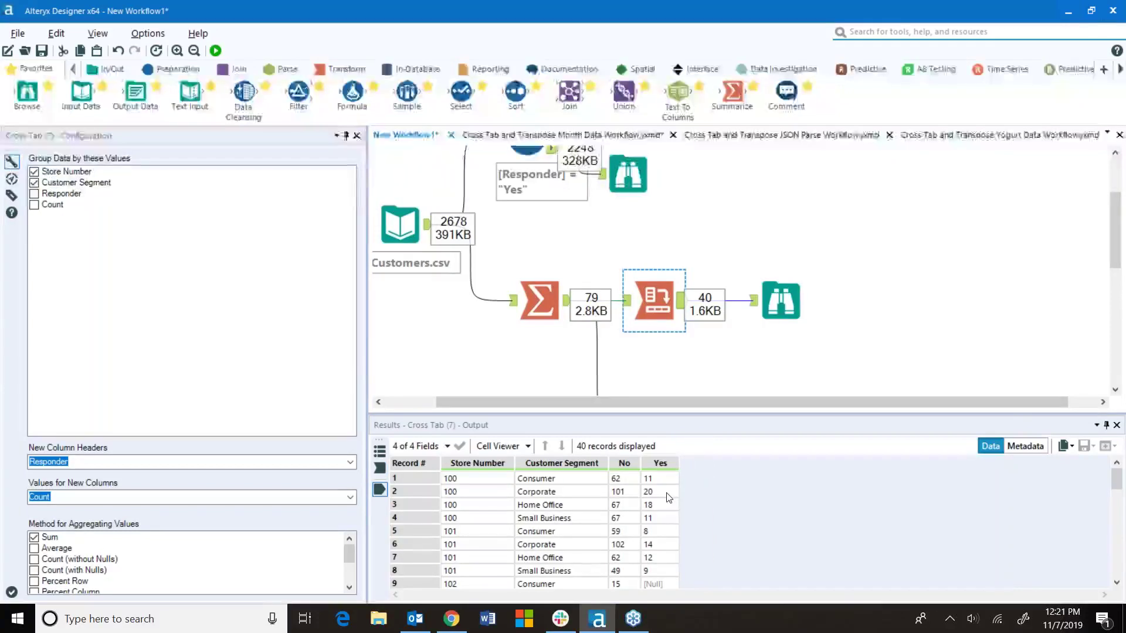
left_click(627, 302)
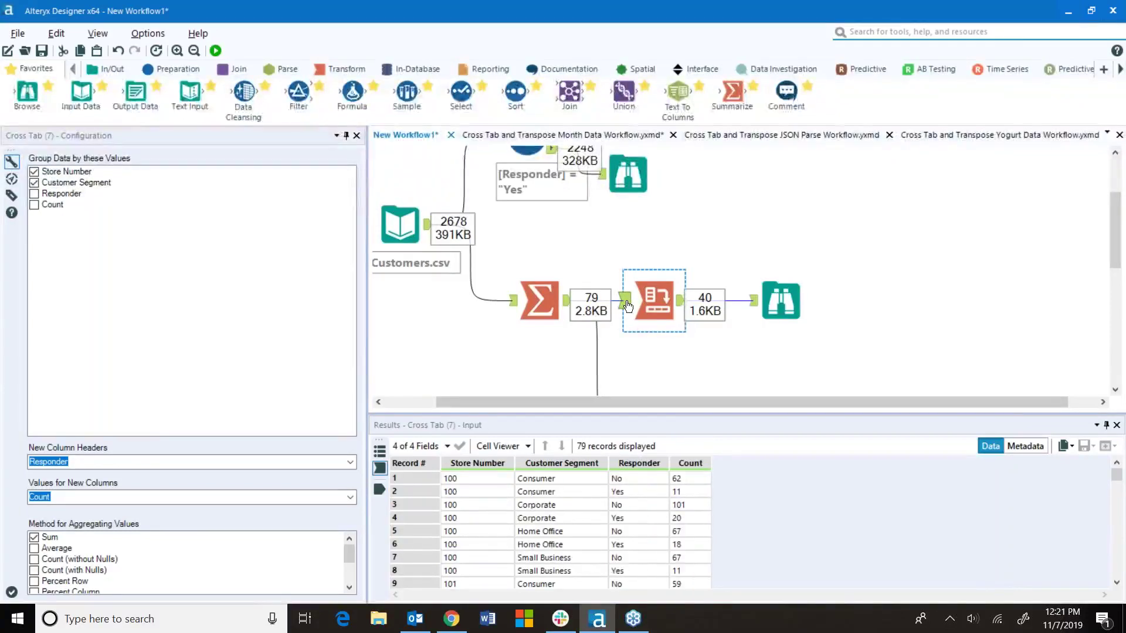
left_click(680, 302)
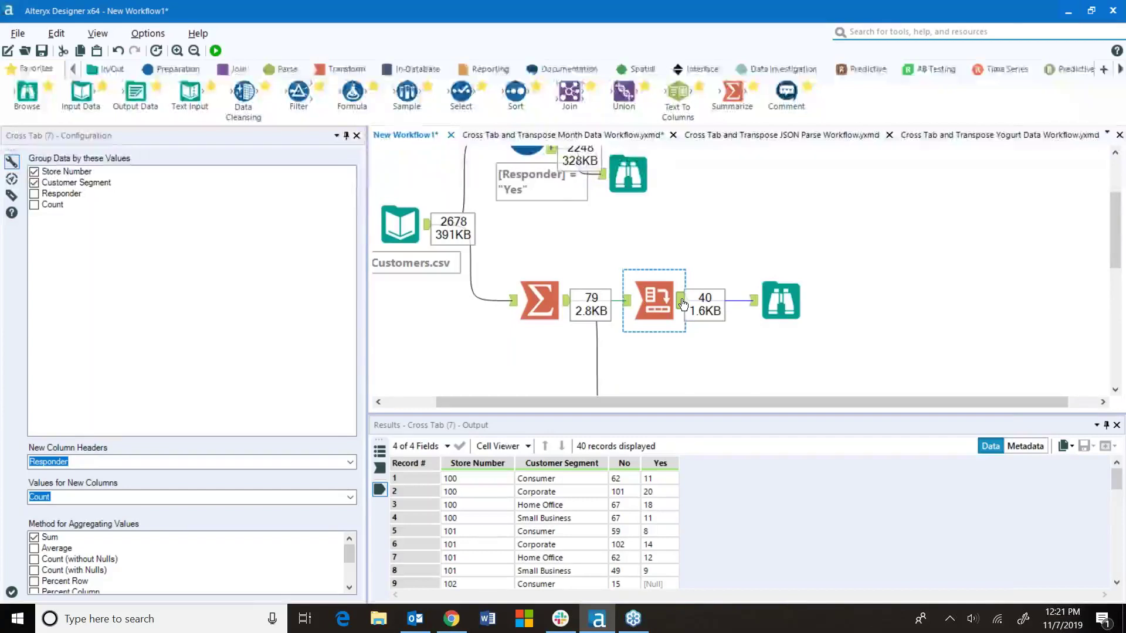
- Try adding Responder to the Cross Tab grouping, clear it again, and recheck the tool's input and output data
left_click(34, 195)
left_click(34, 194)
left_click(627, 303)
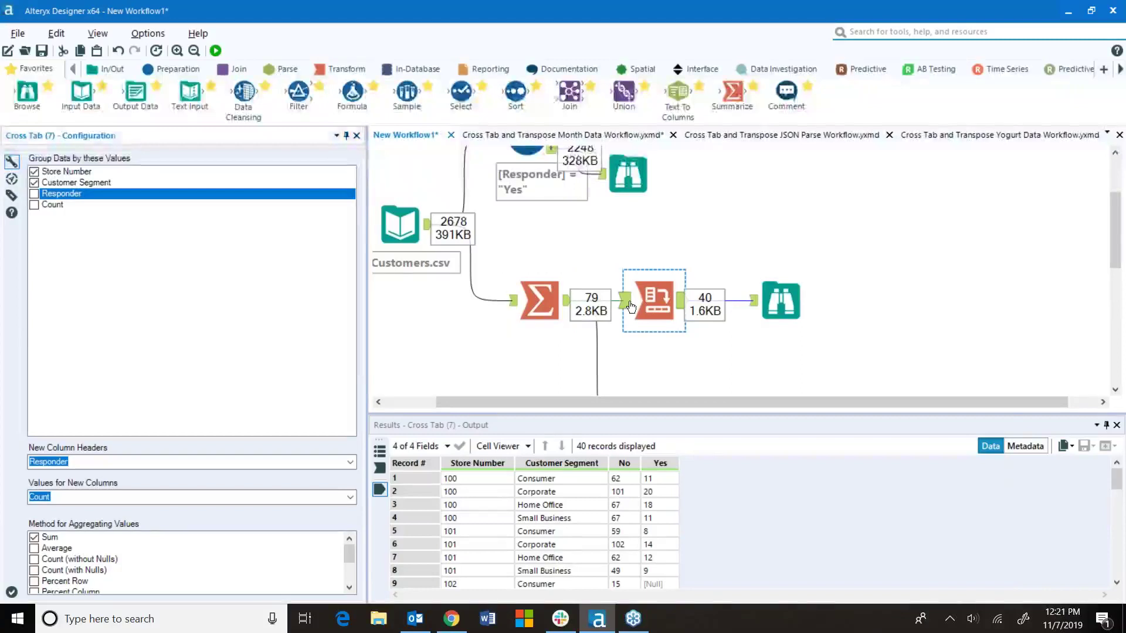
left_click(681, 303)
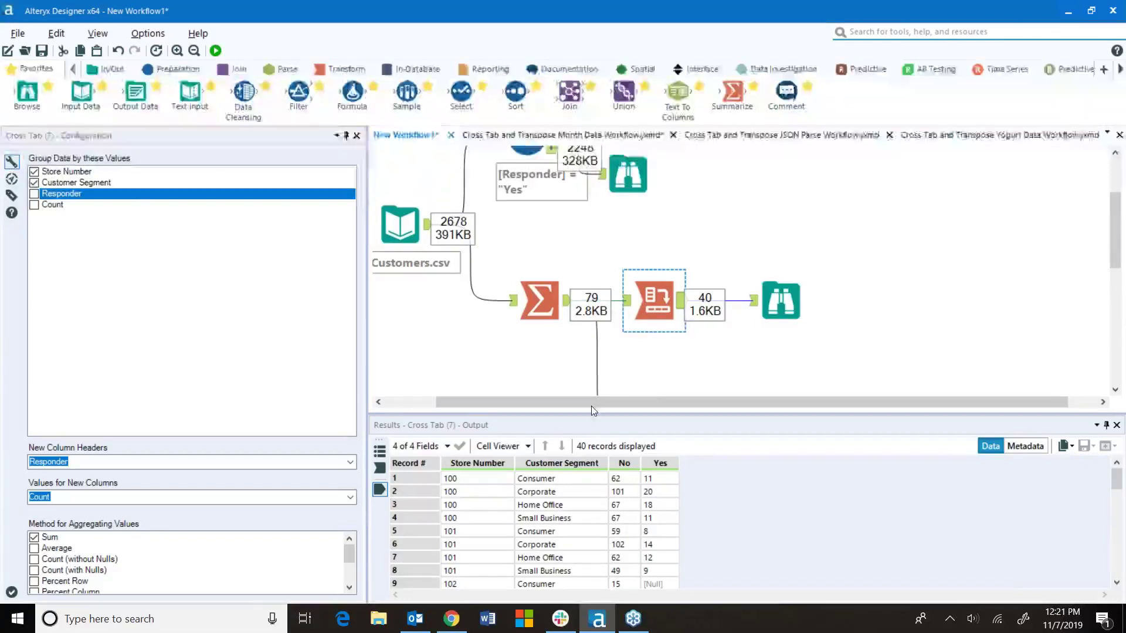
- Alternate between the Cross Tab's input and output results to examine how the Responder rows turn into columns
left_click(382, 469)
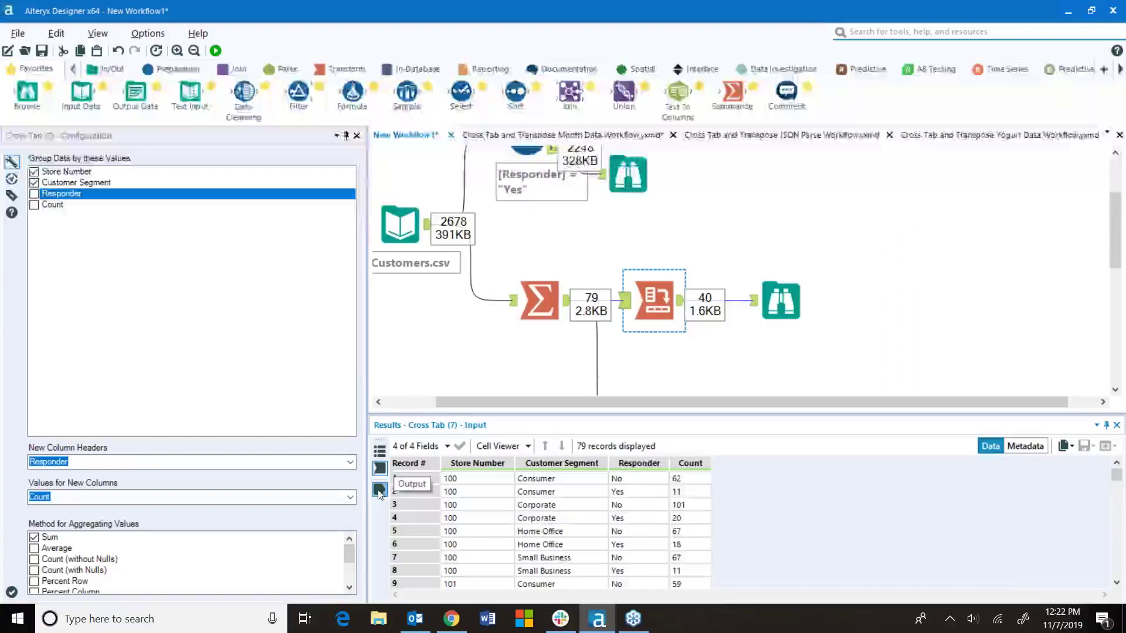
left_click(380, 491)
left_click(381, 469)
left_click(384, 482)
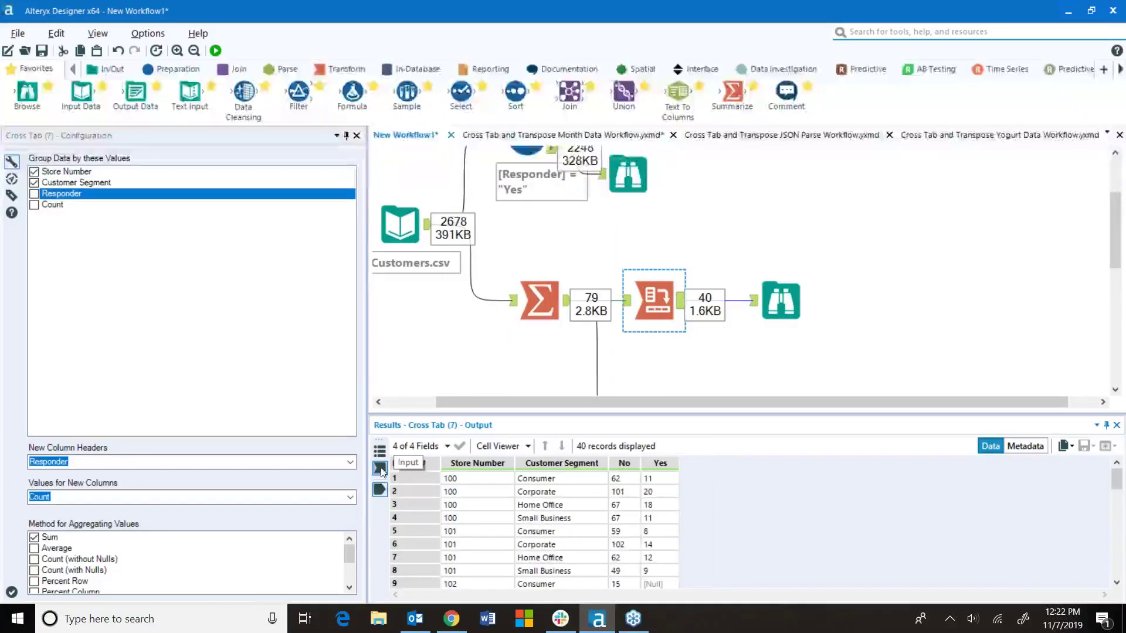
left_click(380, 469)
left_click(380, 489)
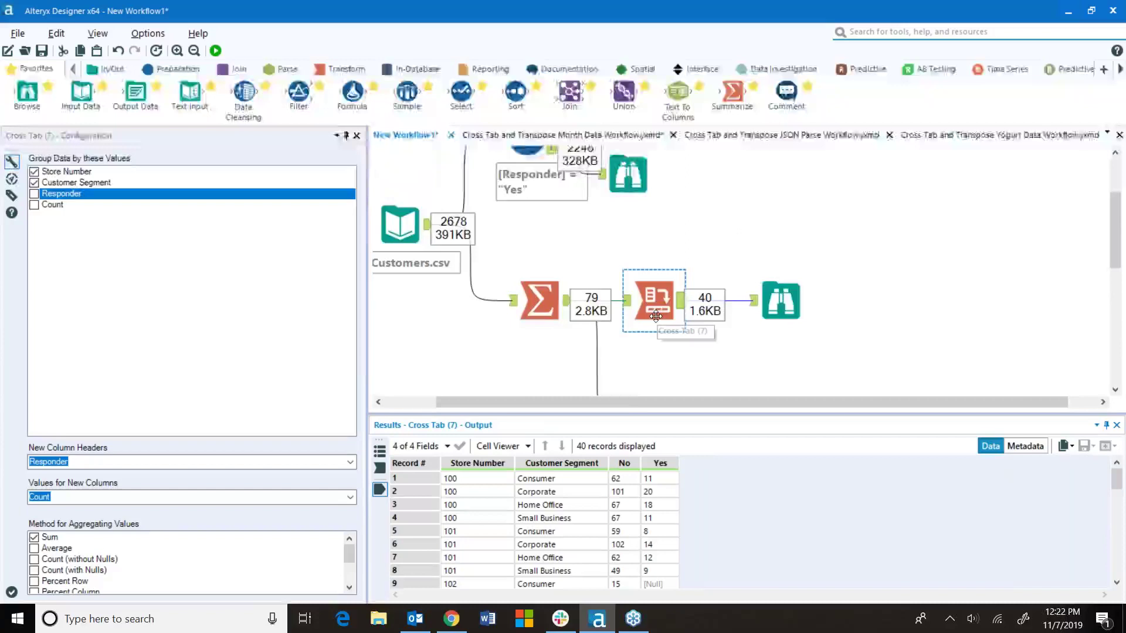
scroll(645, 322, "down", 2)
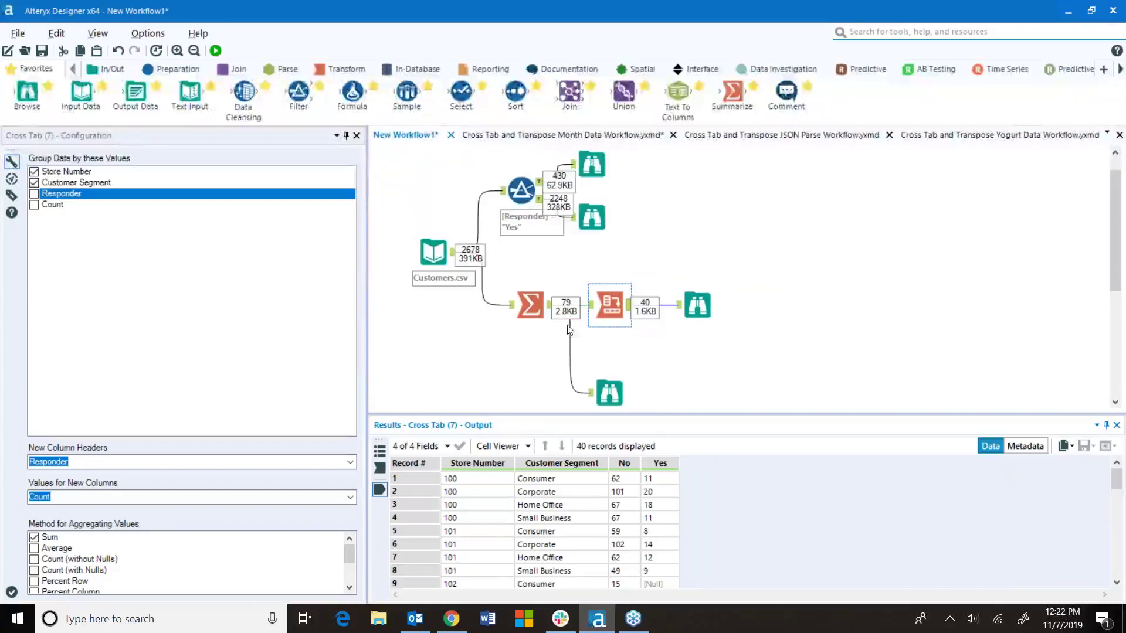
left_click(380, 468)
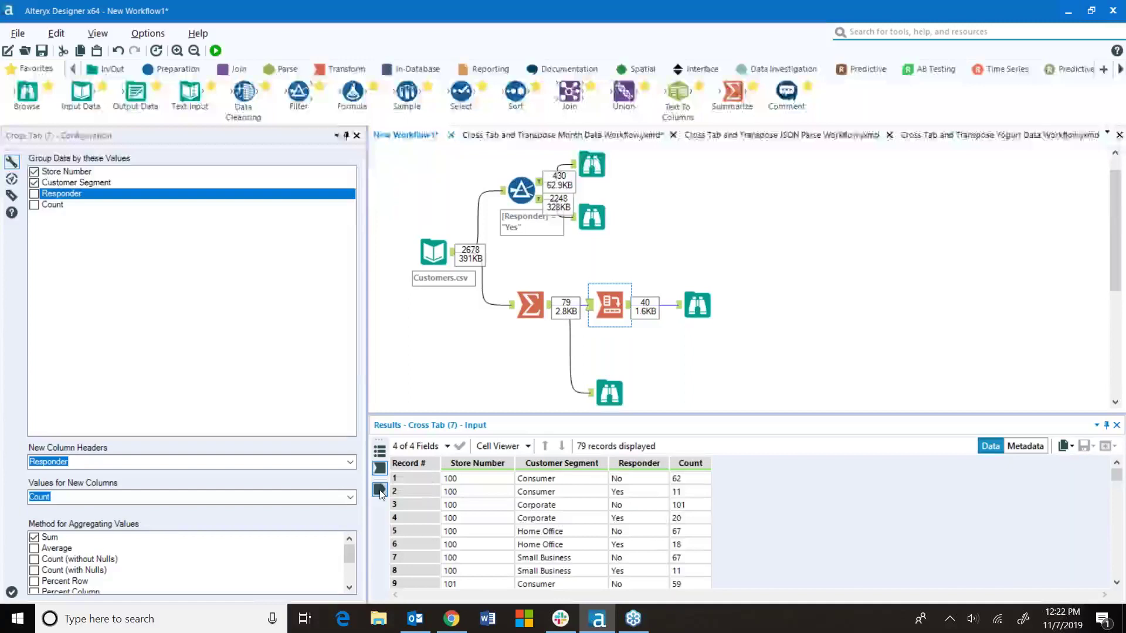
left_click(380, 492)
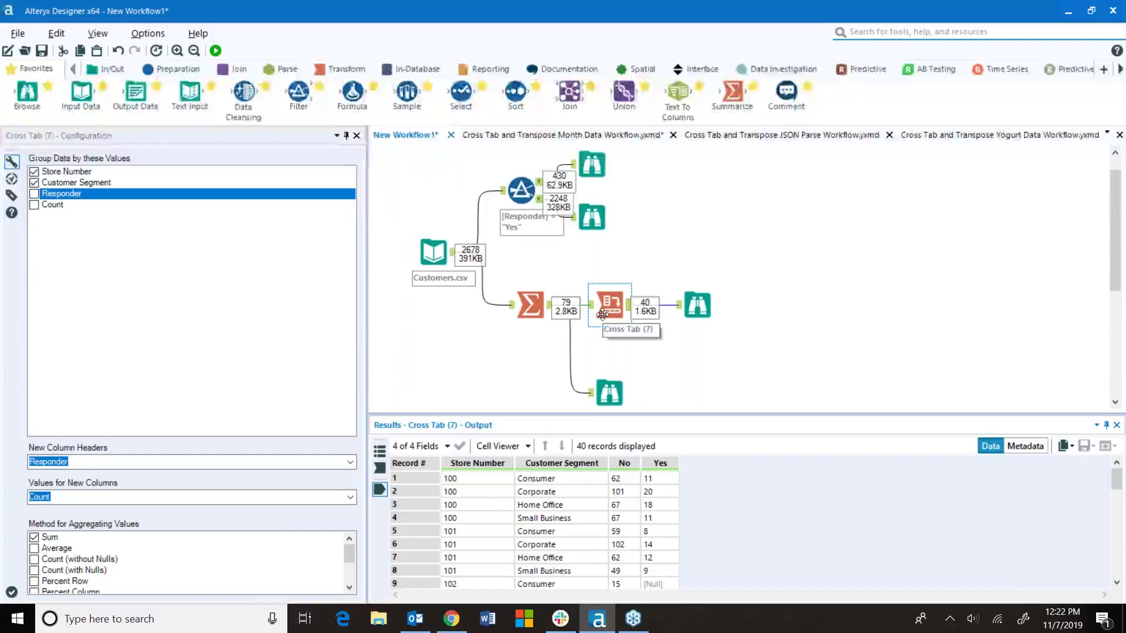
- Add Percent Row to the Cross Tab's aggregation methods and rerun the workflow to view the results in its Browse
scroll(98, 565, "down", 1)
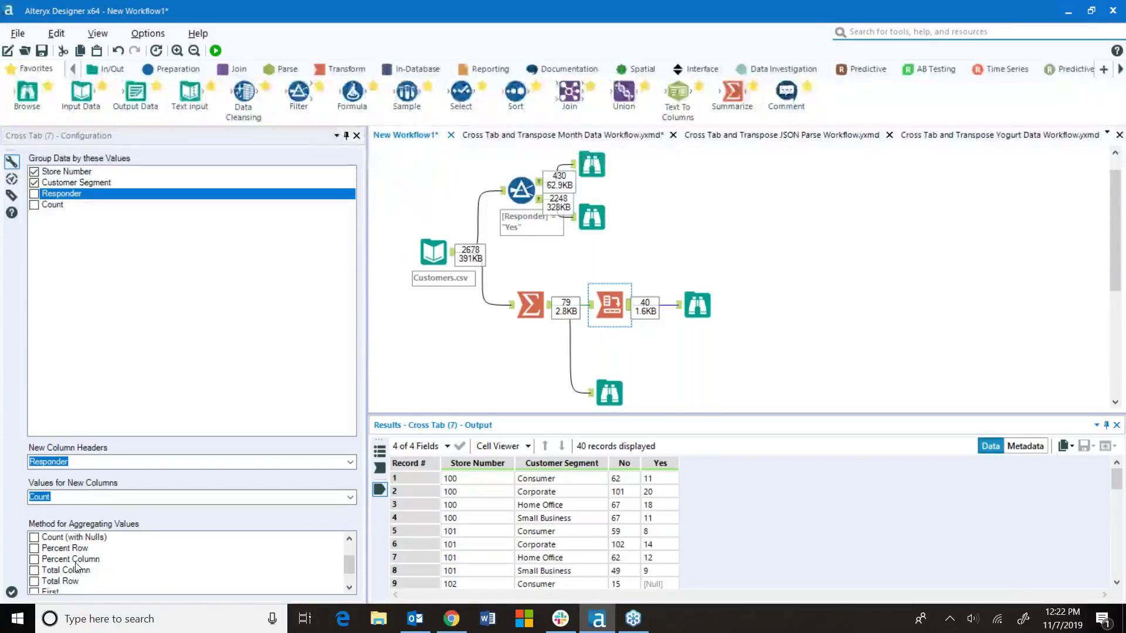
left_click(34, 548)
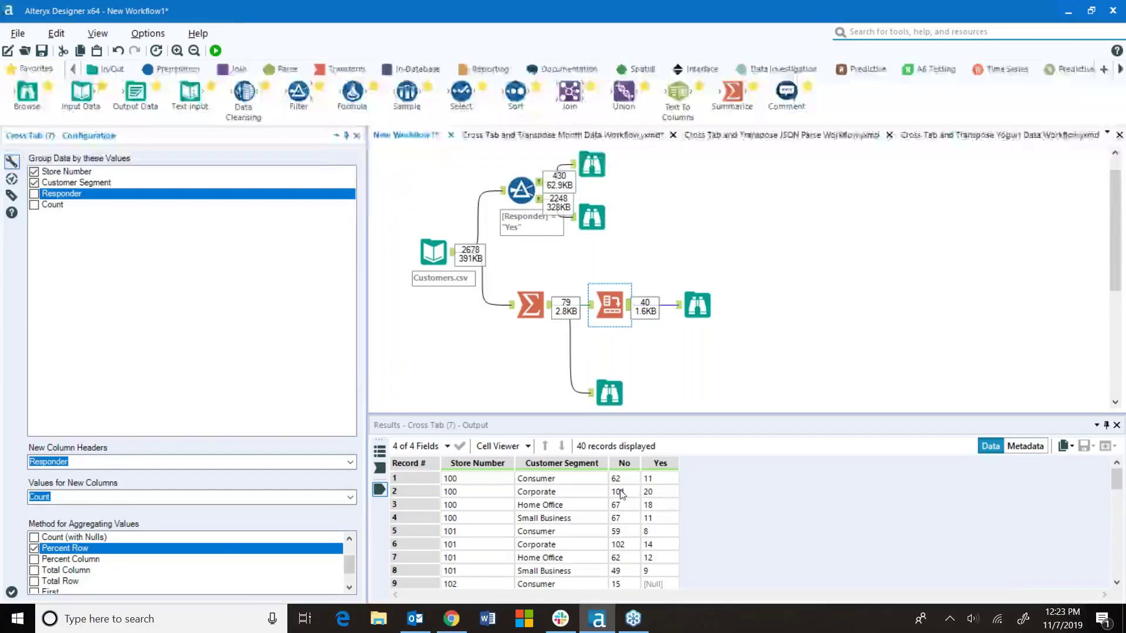
left_click(216, 51)
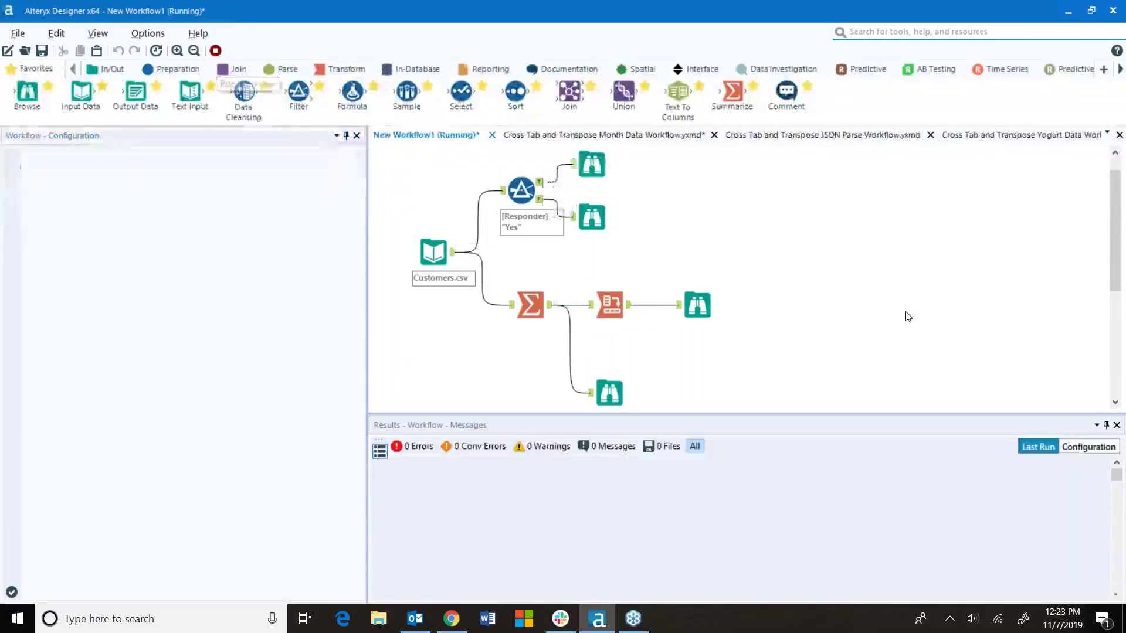
key("Return")
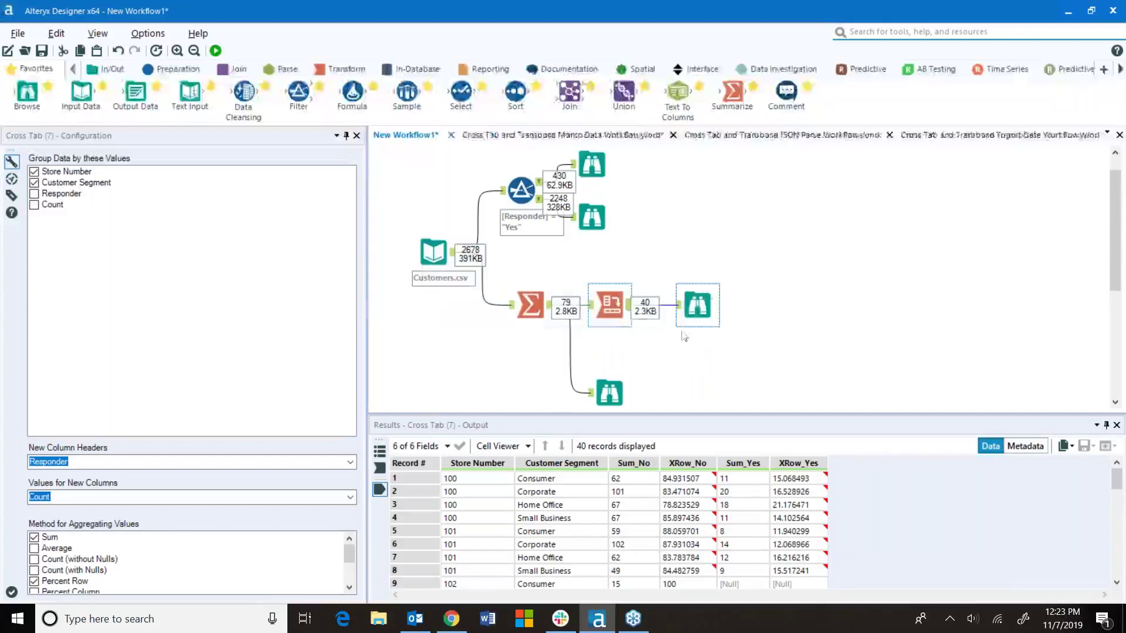
left_click(714, 302)
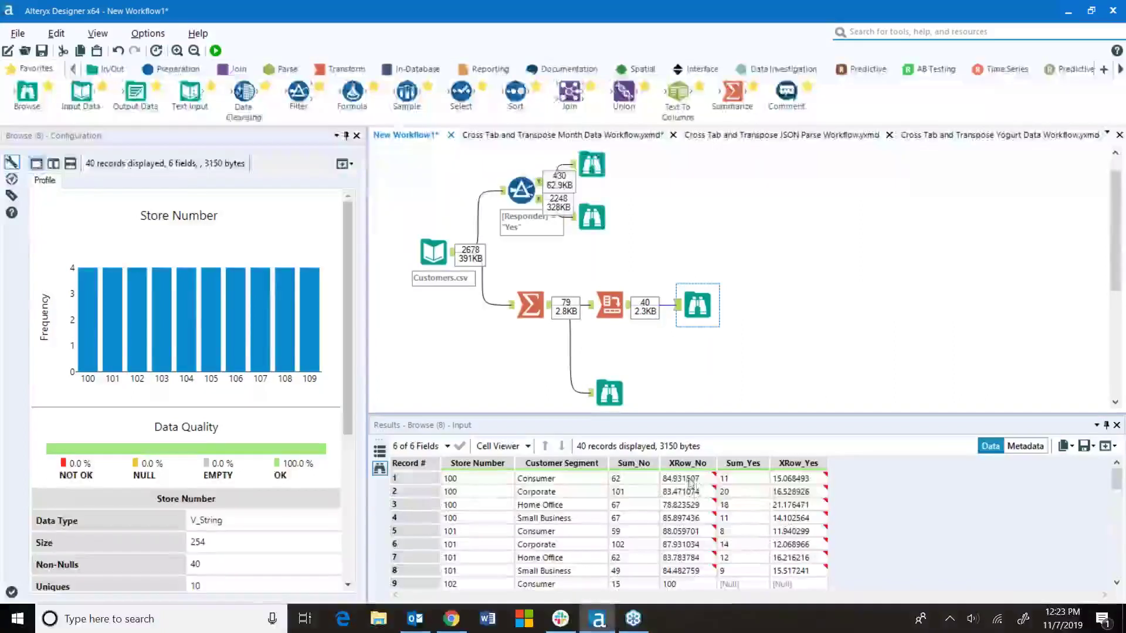
- Replace Percent Row with Percent Column in the Cross Tab's aggregation methods, rerun the workflow and review the output
mouse_move(680, 485)
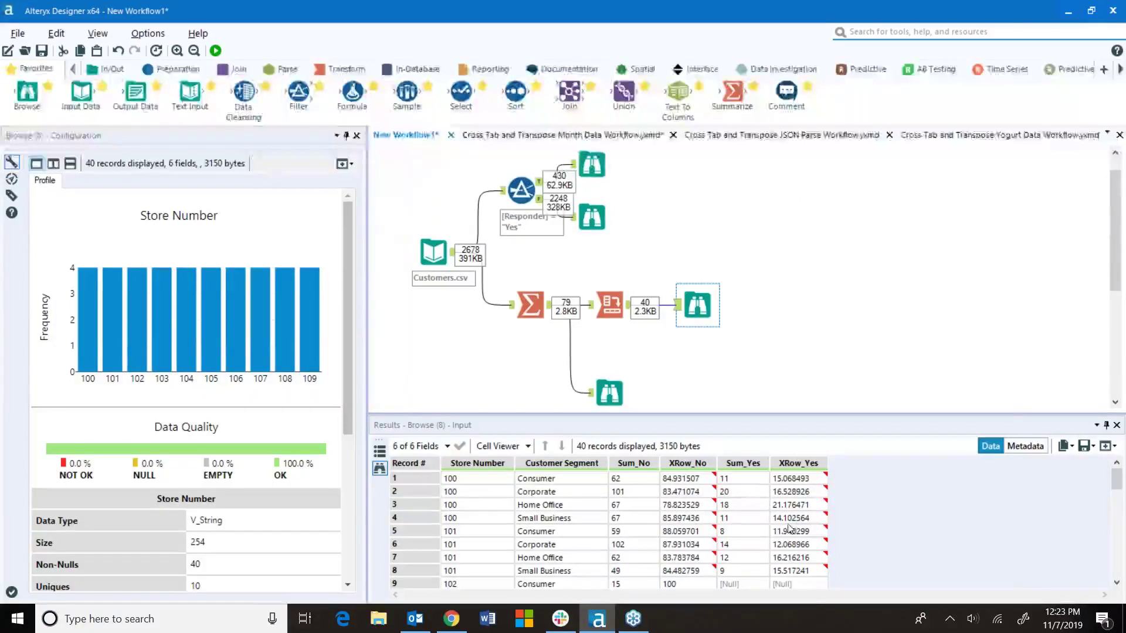
mouse_move(795, 516)
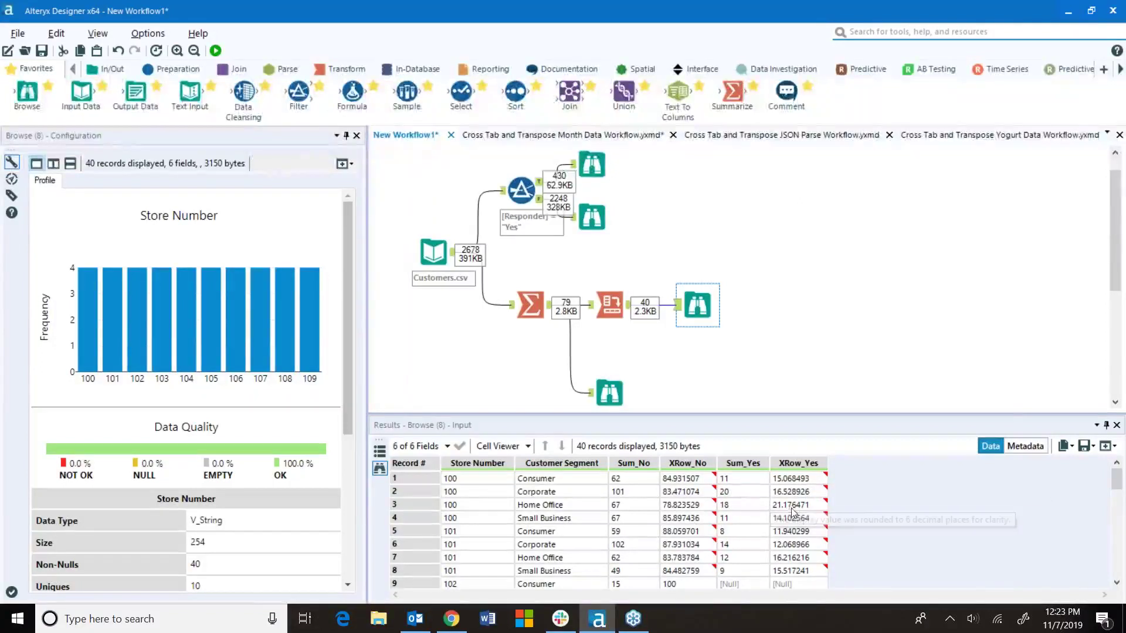
left_click(613, 303)
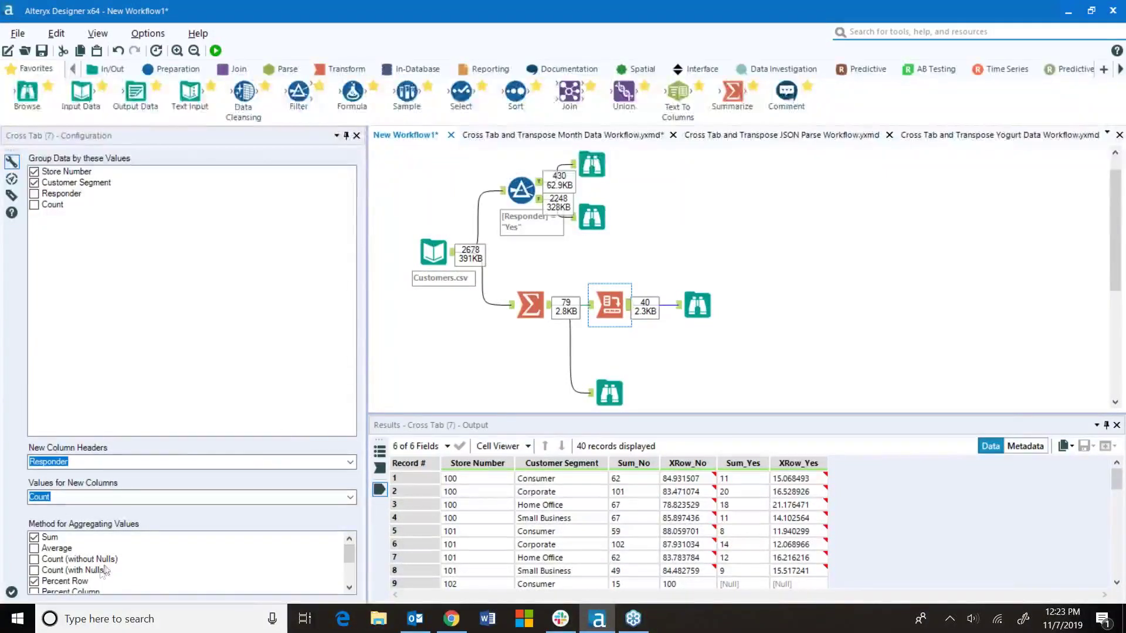
left_click(56, 585)
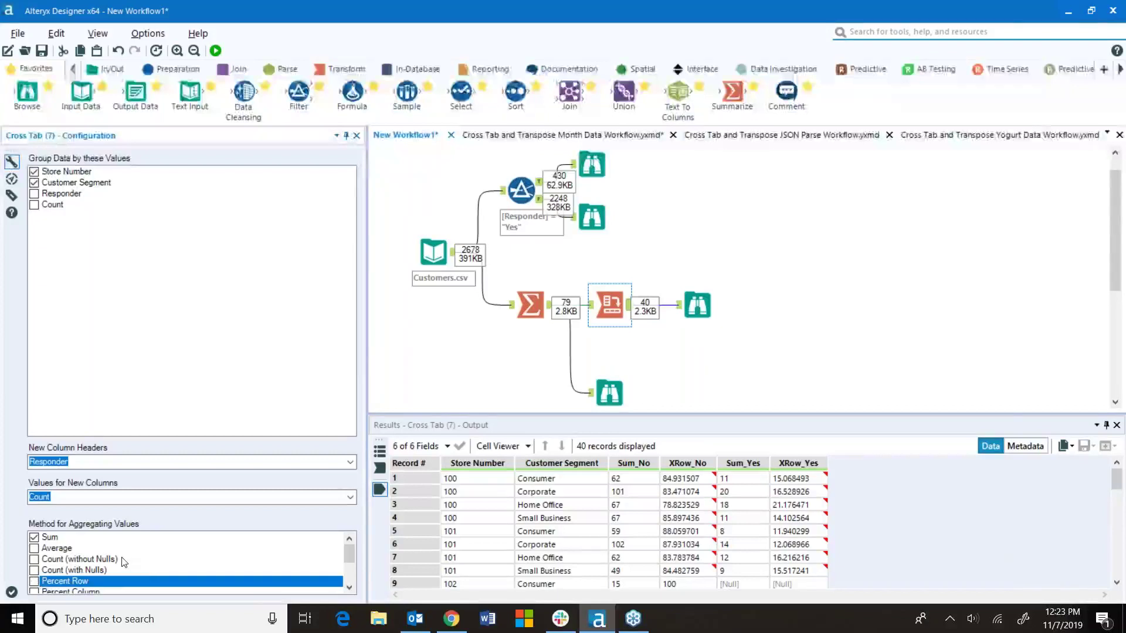
scroll(47, 578, "down", 1)
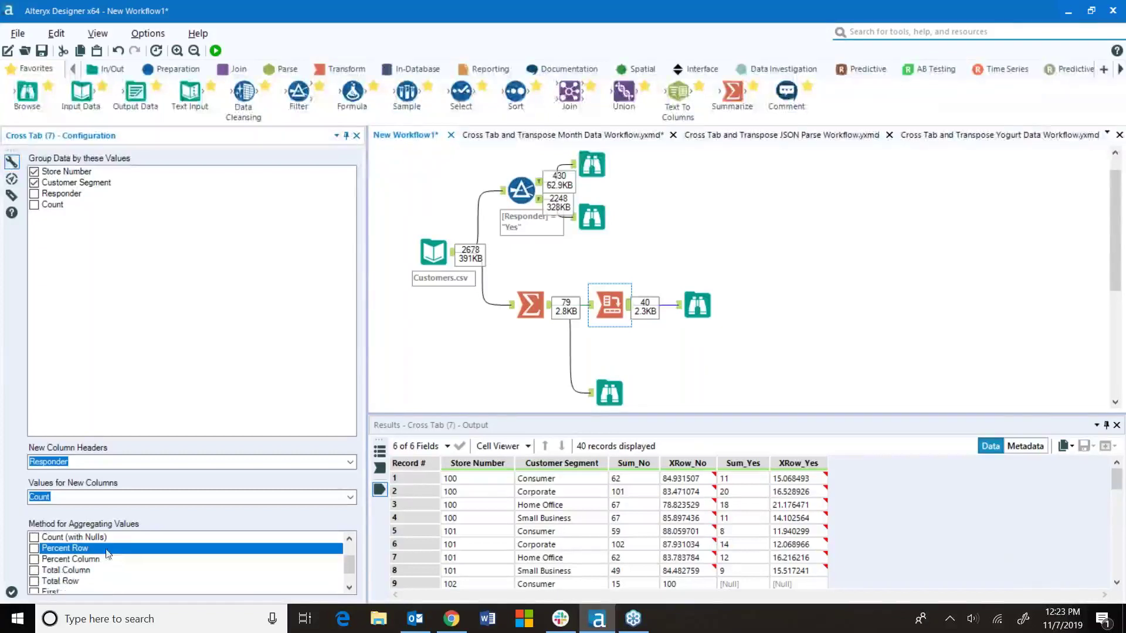
left_click(36, 562)
left_click(216, 50)
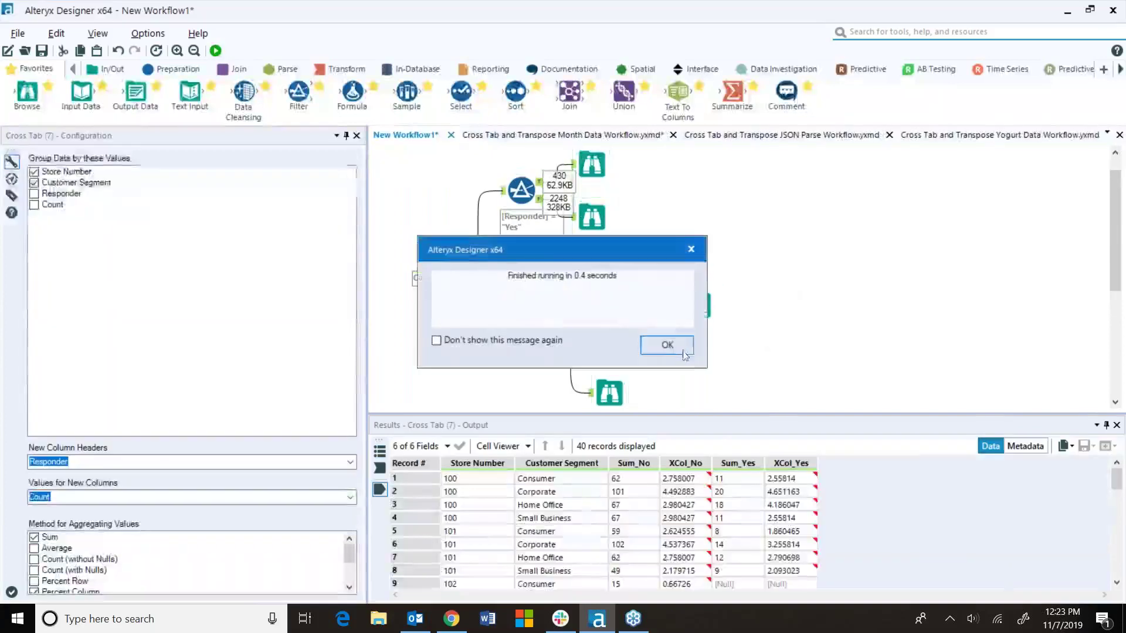
left_click(684, 355)
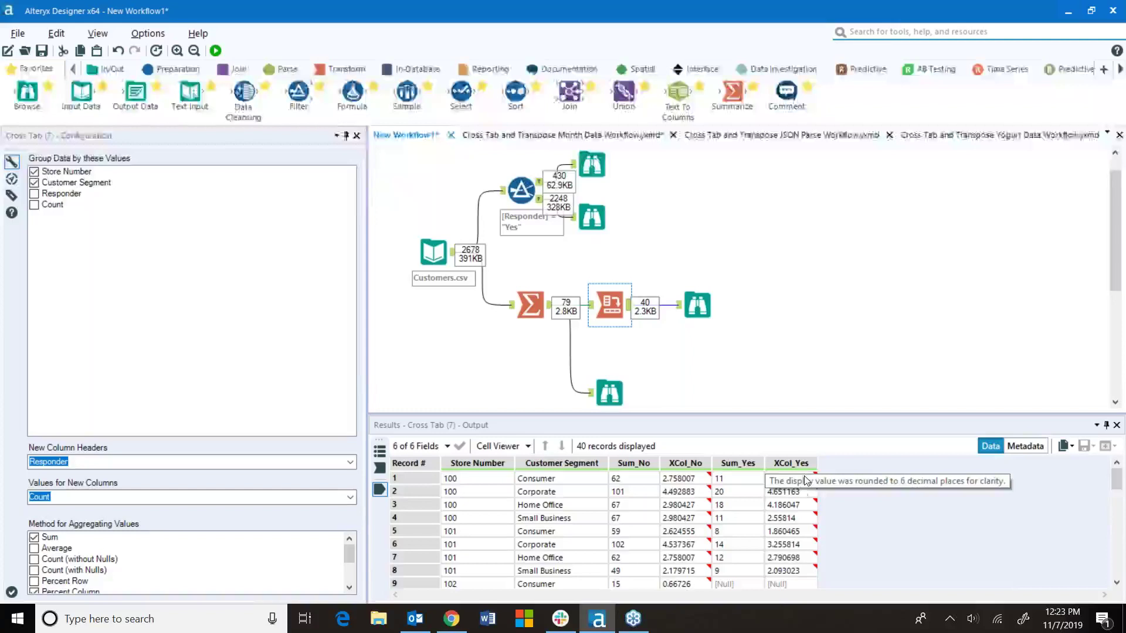
scroll(804, 497, "down", 2)
scroll(803, 497, "down", 3)
scroll(804, 497, "up", 5)
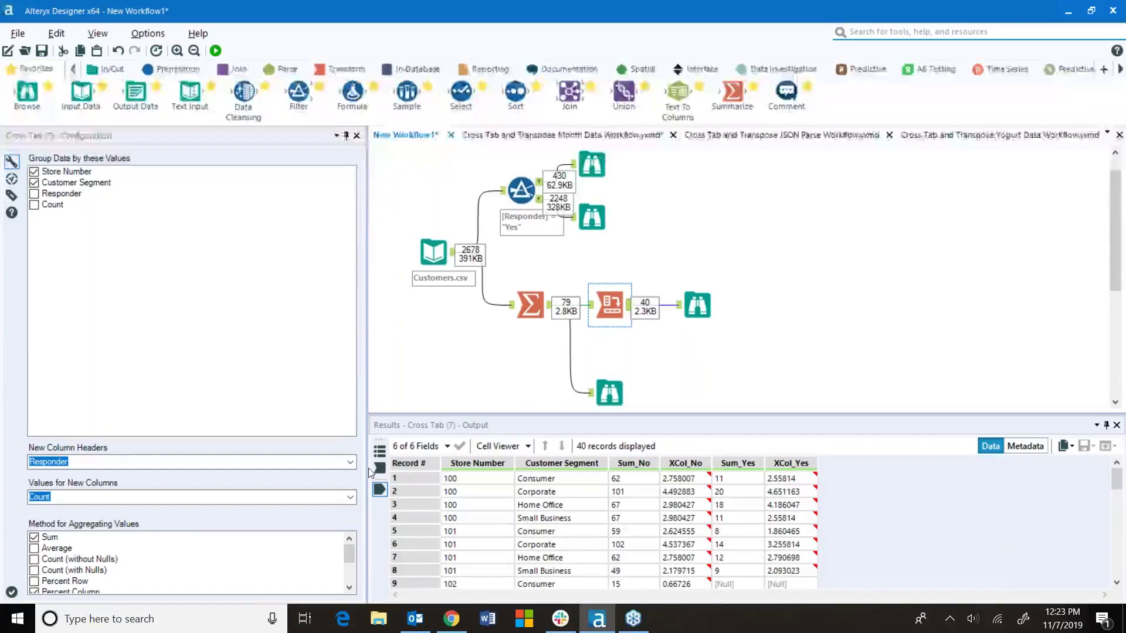
- Swap Percent Column for Total Column in the Cross Tab's aggregation methods and rerun the workflow
scroll(68, 568, "down", 1)
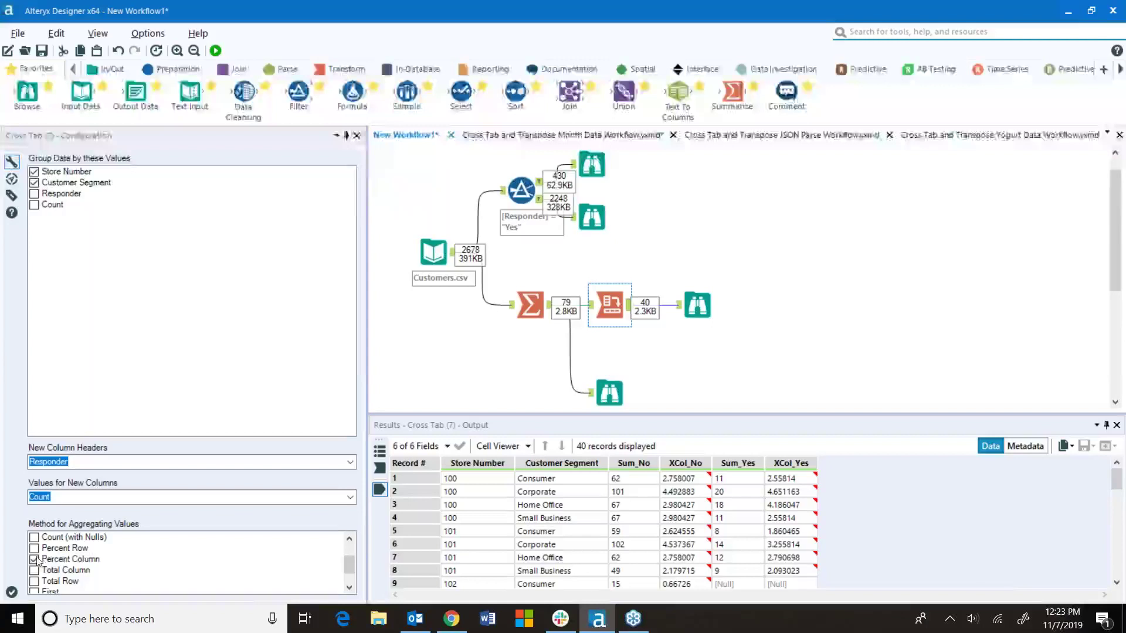
left_click(41, 560)
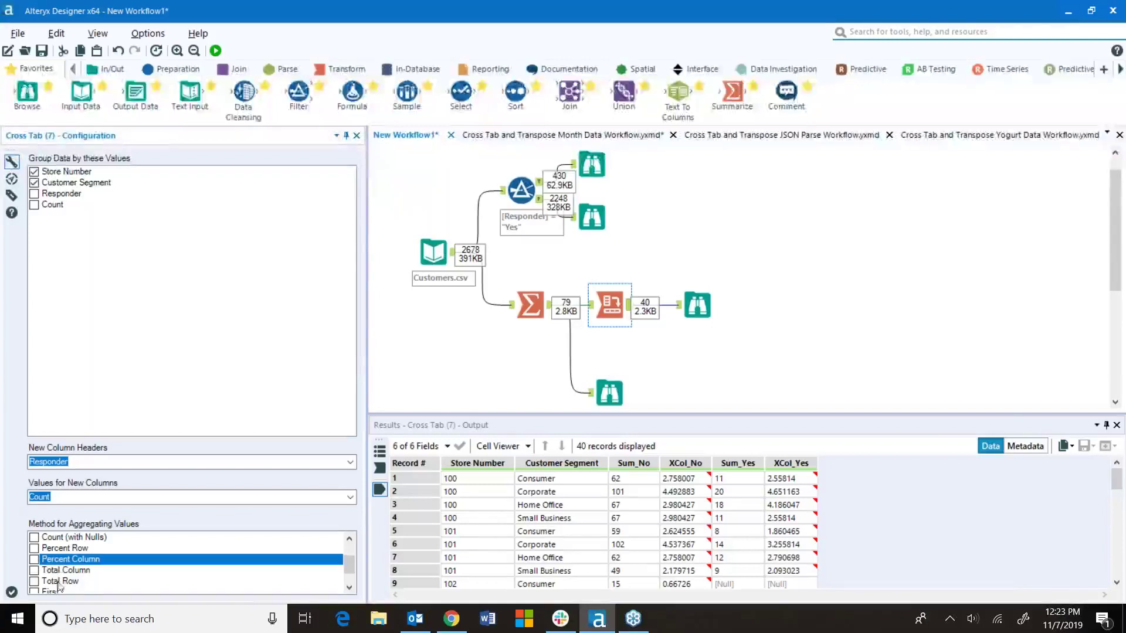
left_click(34, 570)
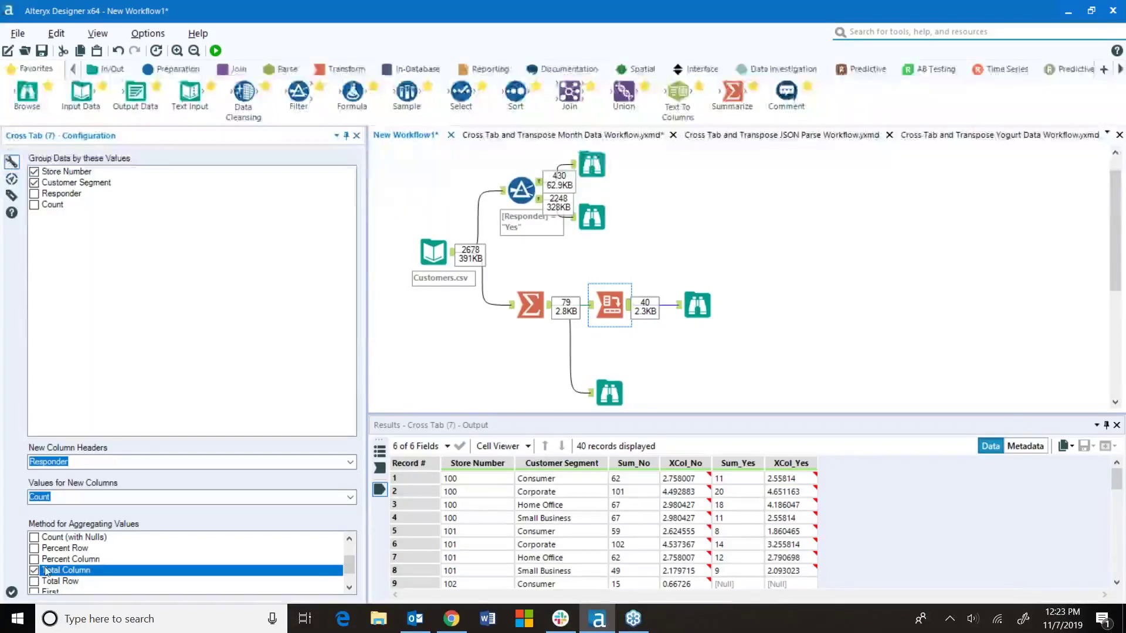
left_click(216, 51)
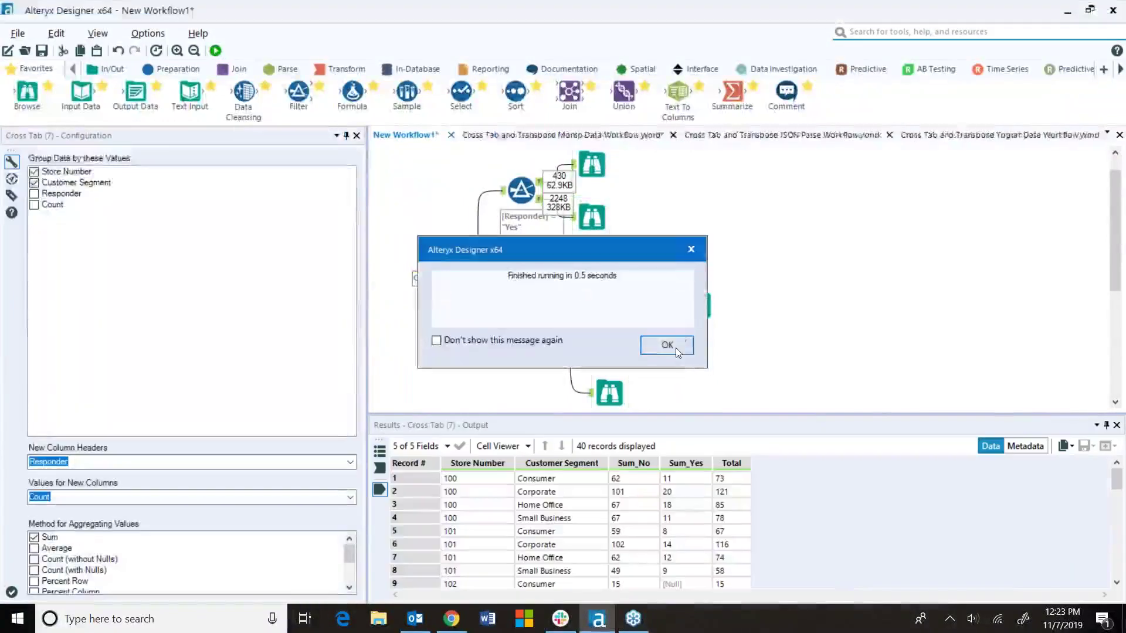
left_click(671, 350)
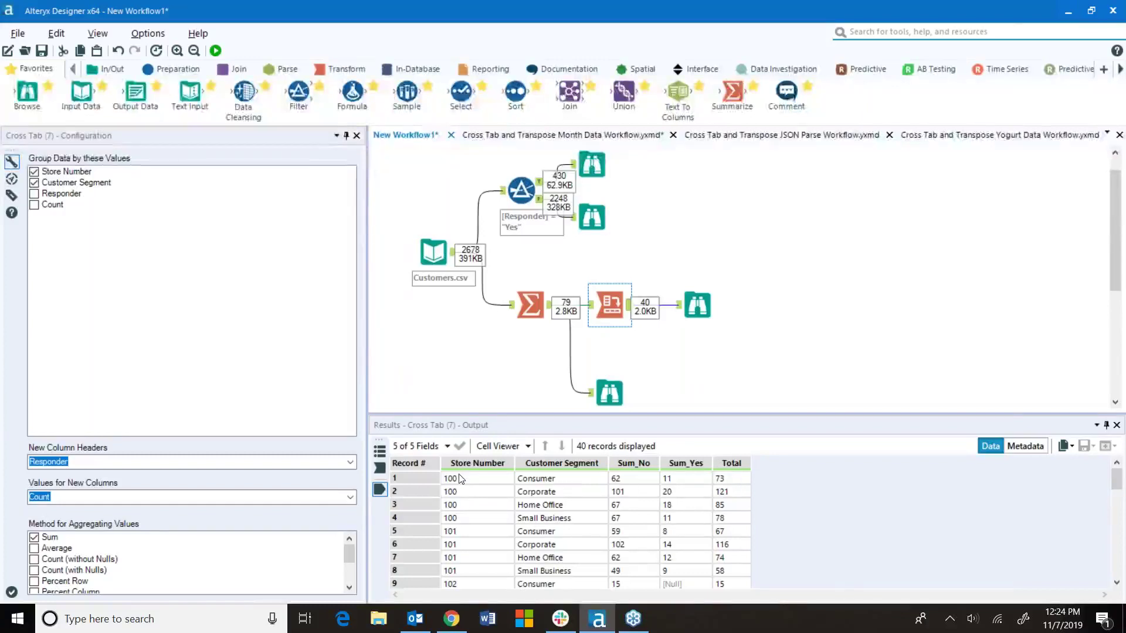
- Swap Total Column for Total Row in the Cross Tab's aggregation methods, rerun the workflow and show the results in its Browse
scroll(94, 572, "down", 2)
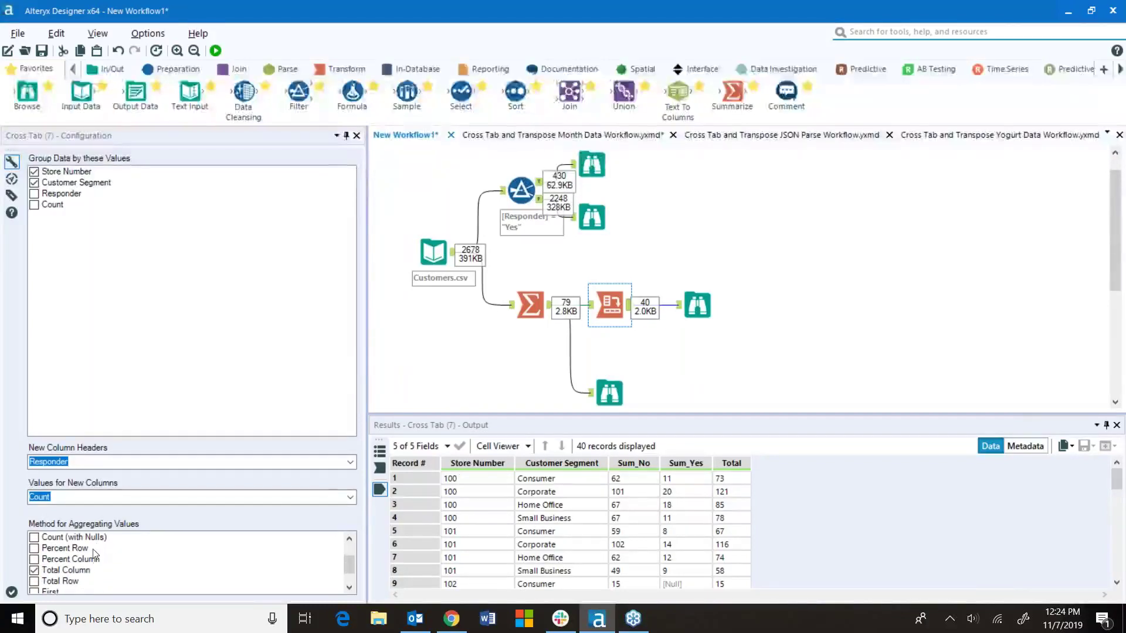
left_click(34, 570)
left_click(34, 581)
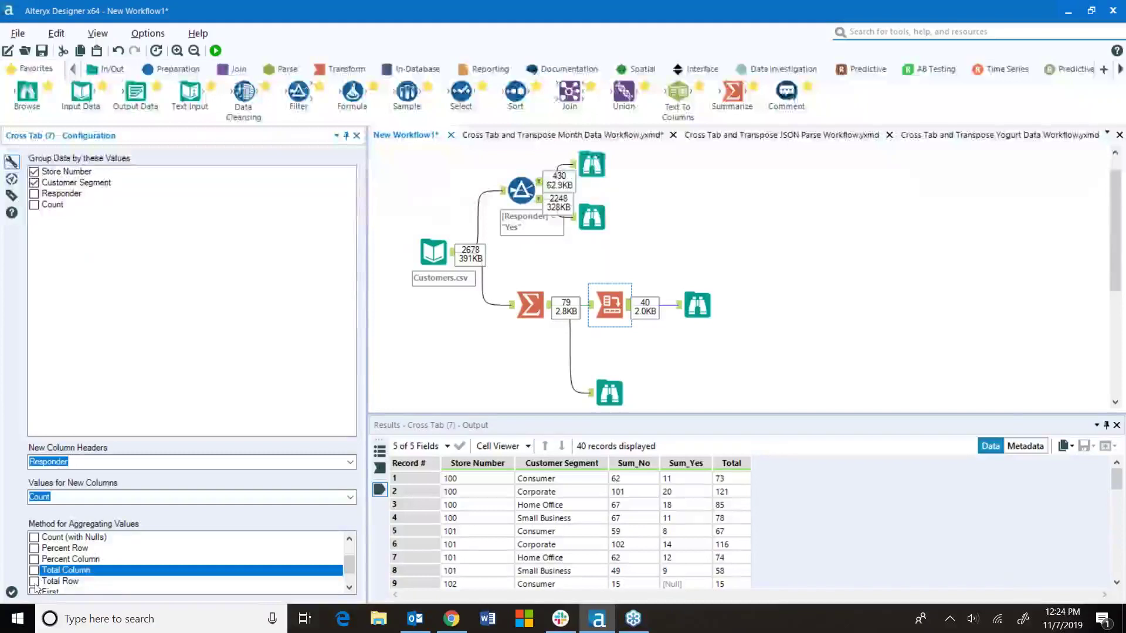
scroll(155, 572, "down", 2)
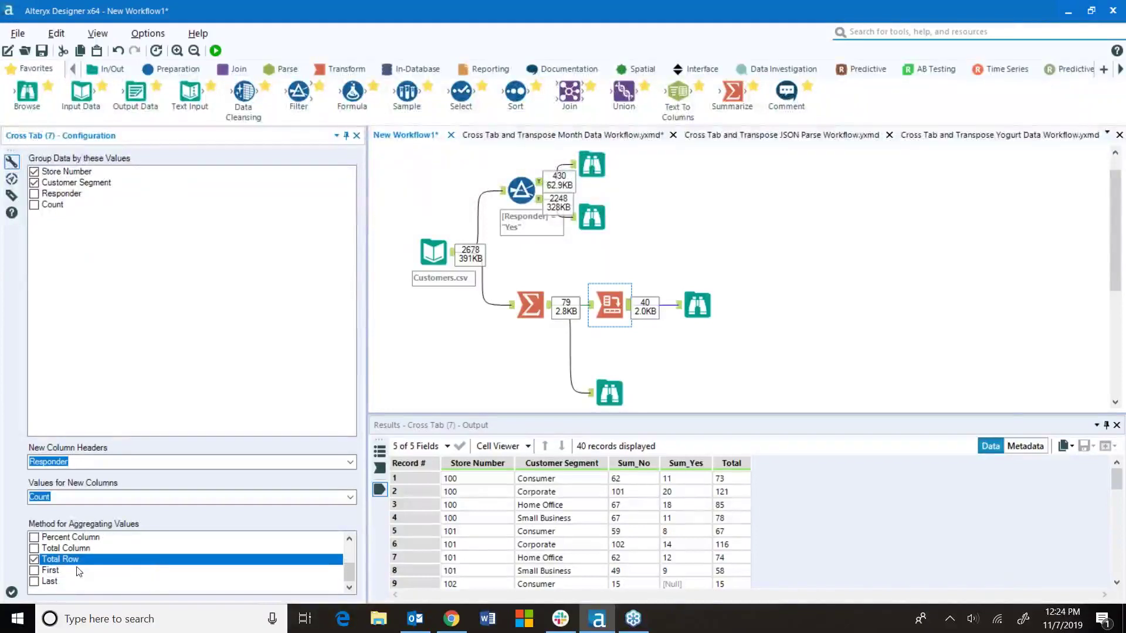
left_click(215, 51)
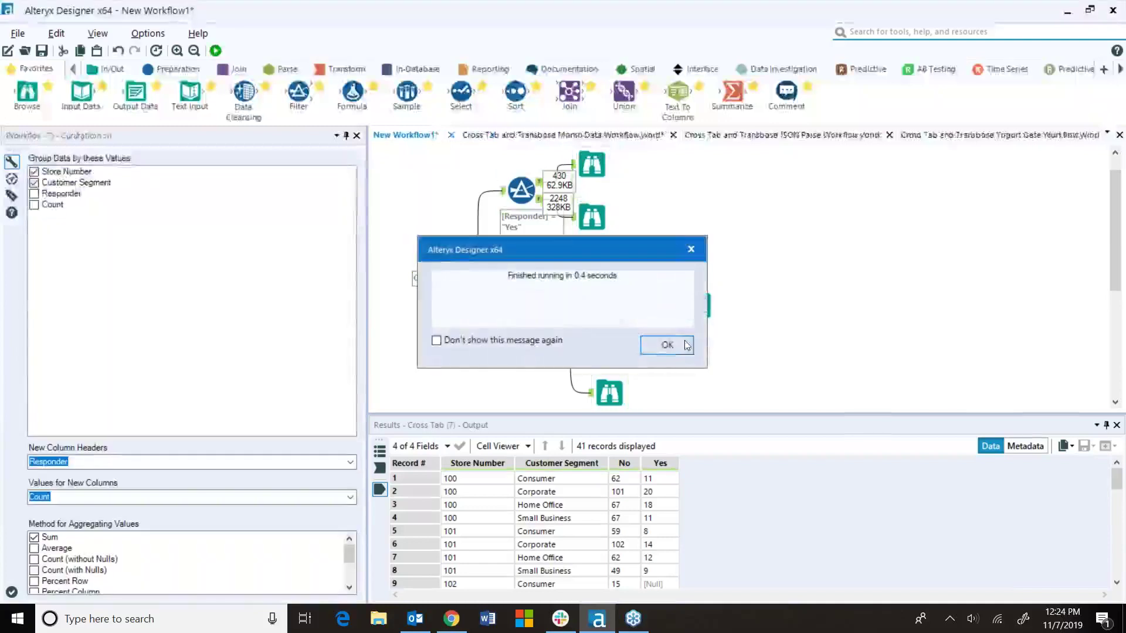
left_click(660, 345)
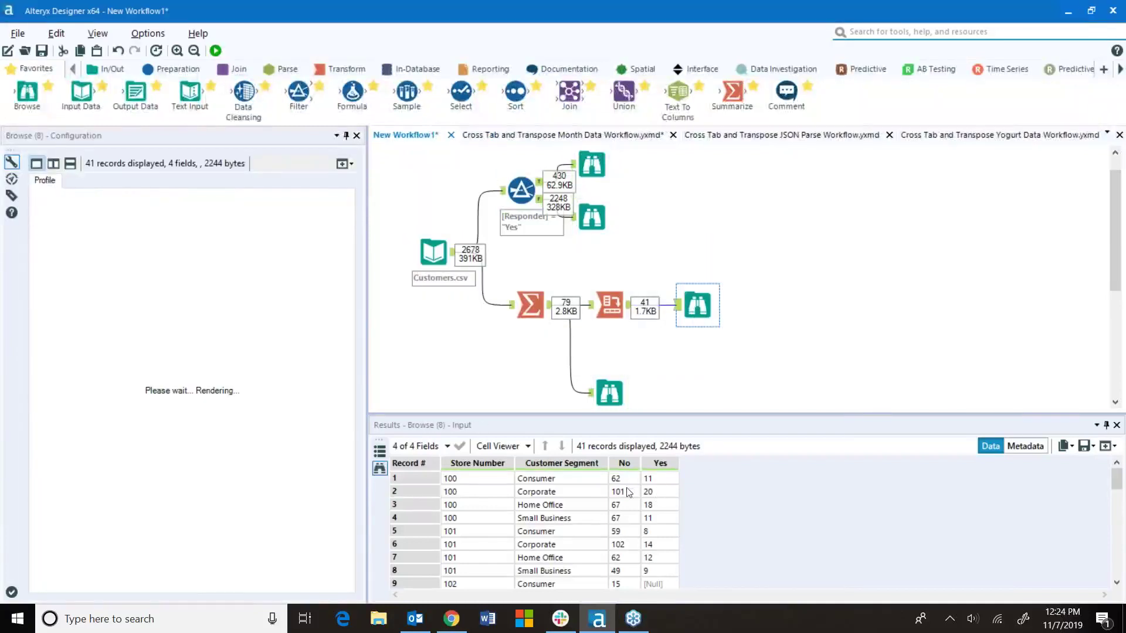
- Select the Total record at the end of the Browse results and look over the Reporting tools
scroll(650, 505, "down", 4)
scroll(649, 505, "down", 7)
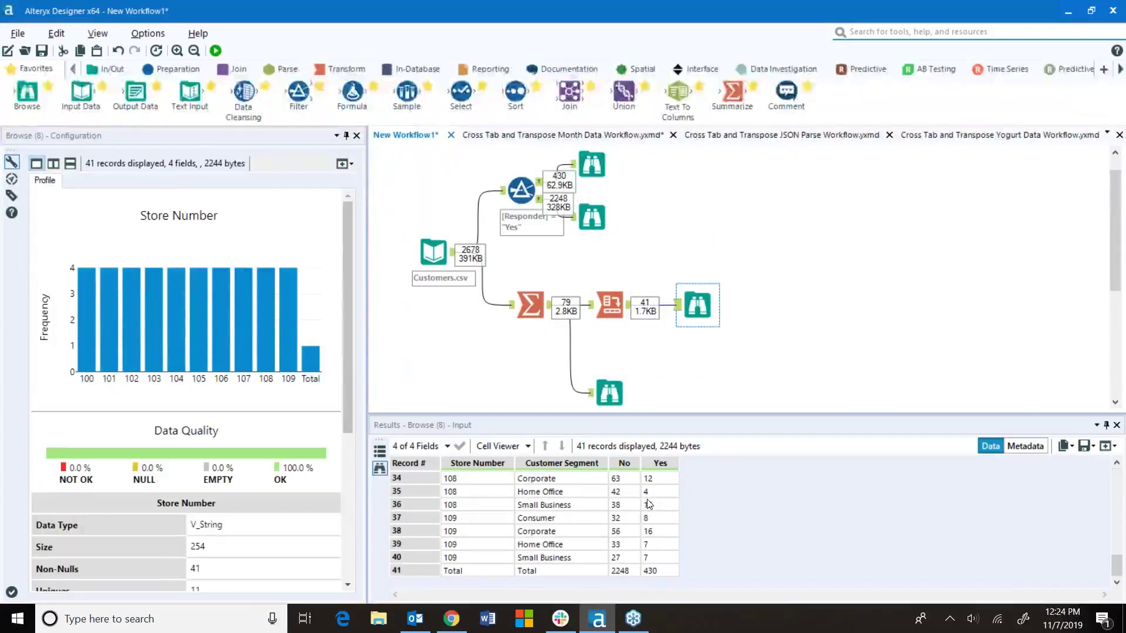
left_click(415, 574)
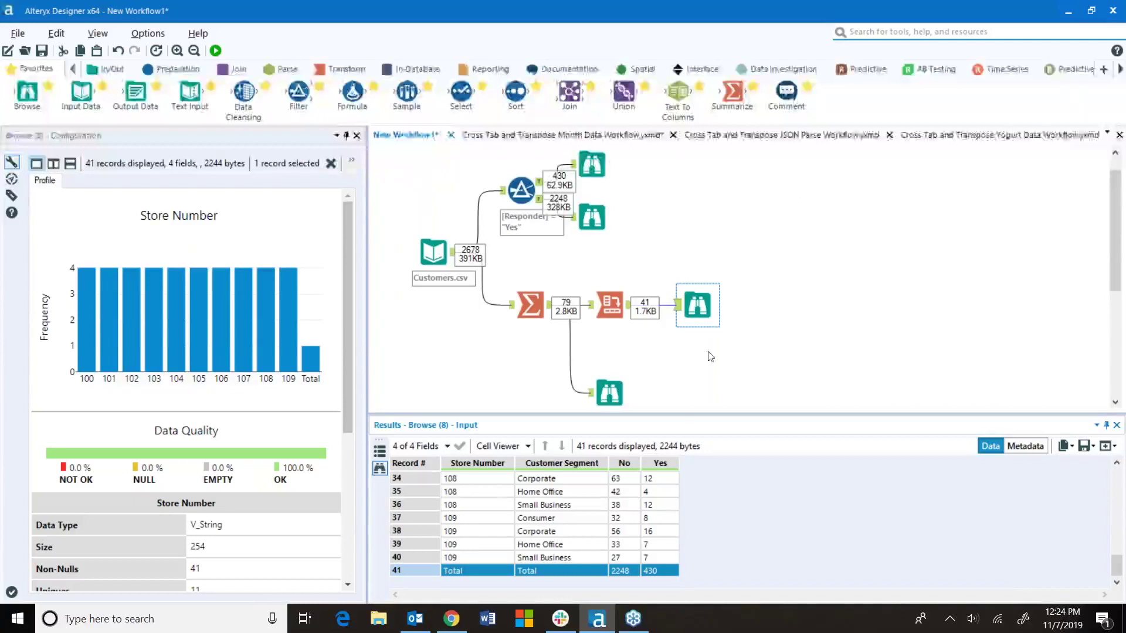
left_click(487, 68)
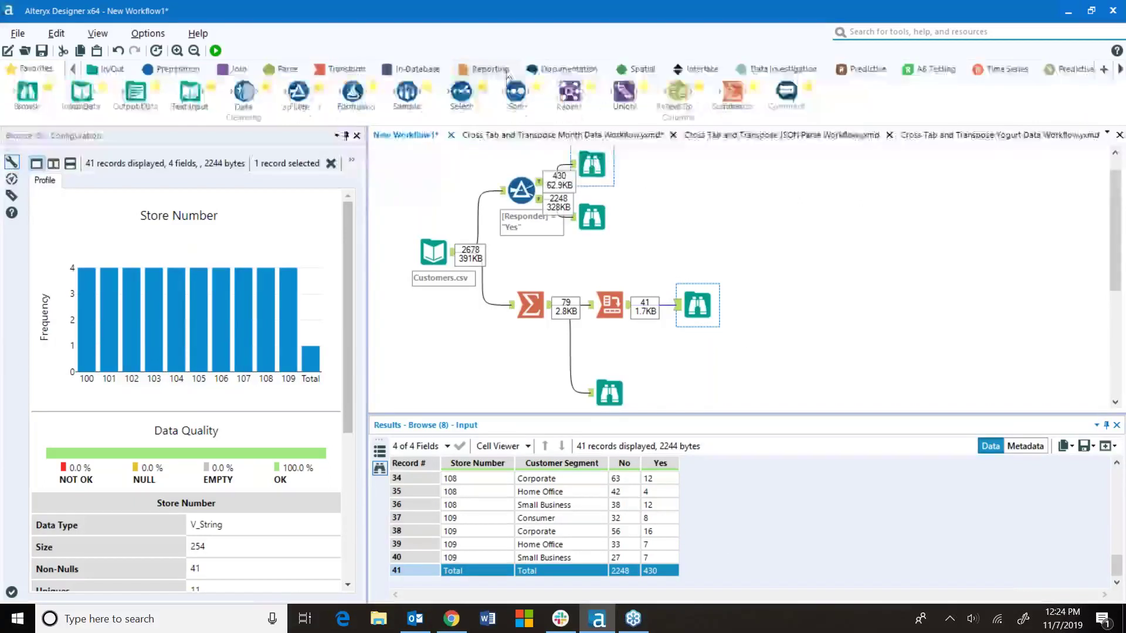
mouse_move(738, 111)
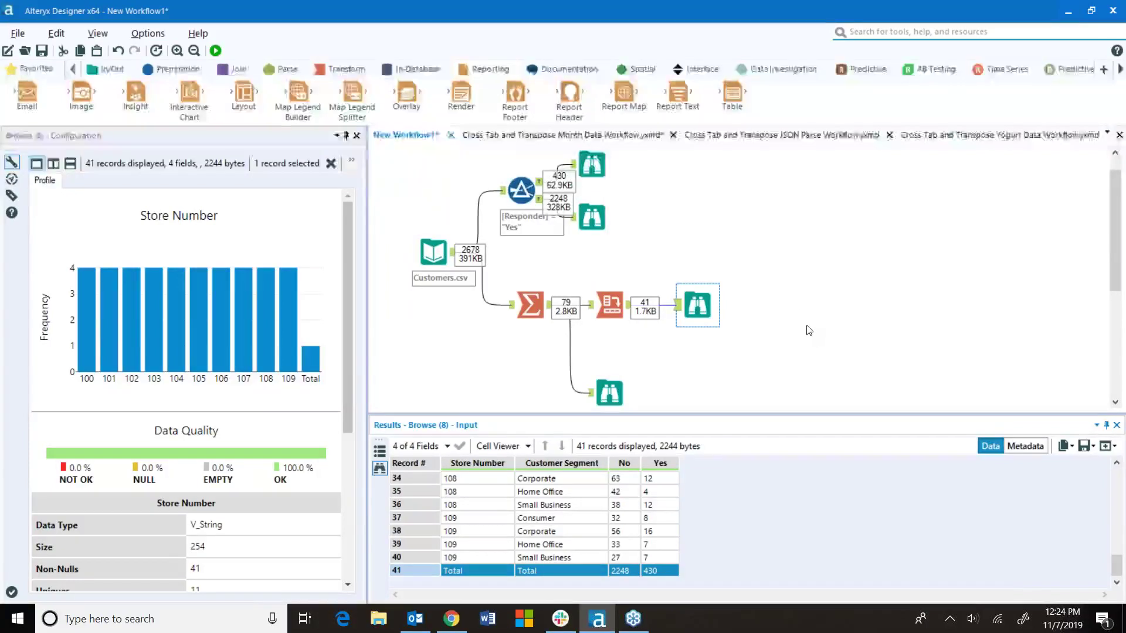
- Remove Total Row from the Cross Tab's aggregation methods, keeping only Sum
left_click(614, 308)
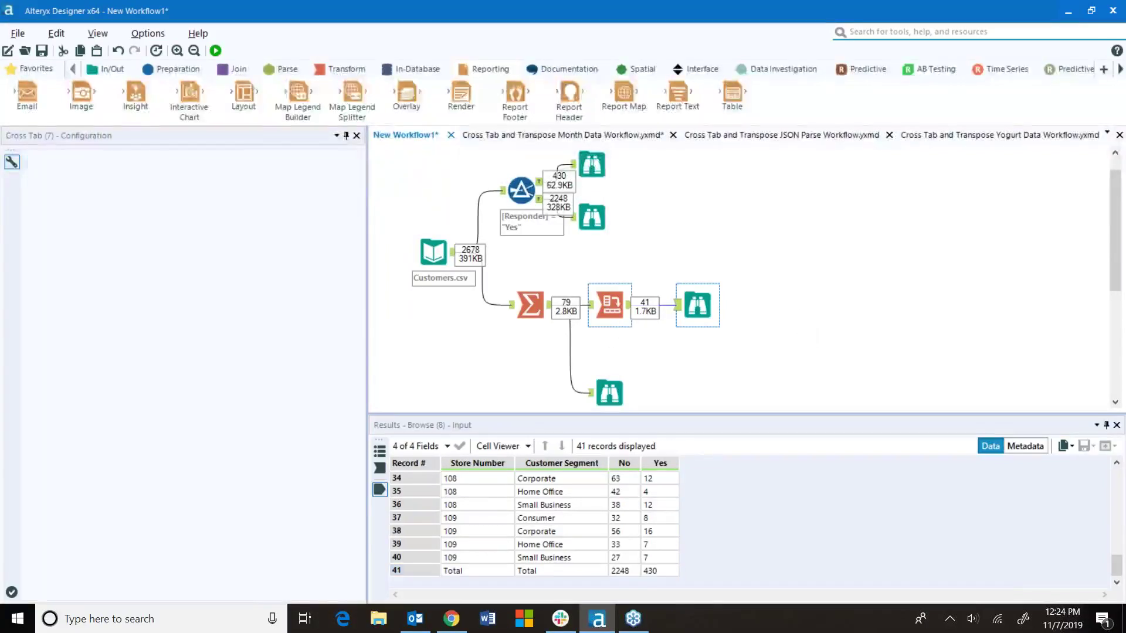
scroll(121, 572, "down", 2)
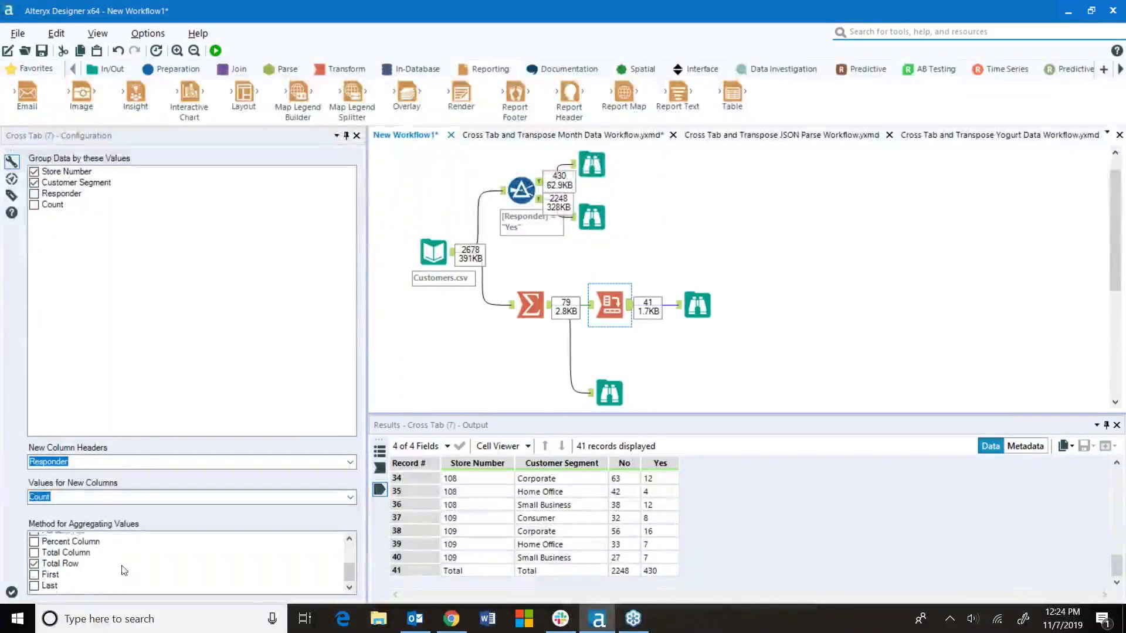
left_click(35, 560)
scroll(37, 563, "up", 2)
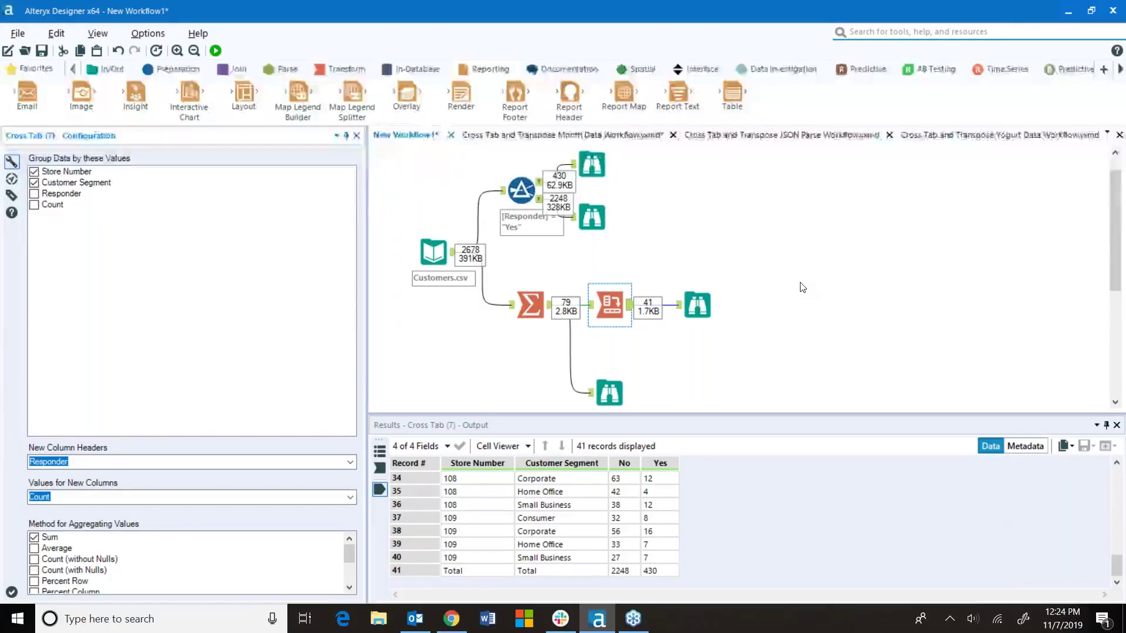
- Check the Summarize results in their Browse and add a Transpose tool connected to the Cross Tab's output, below the final Browse
left_click(361, 69)
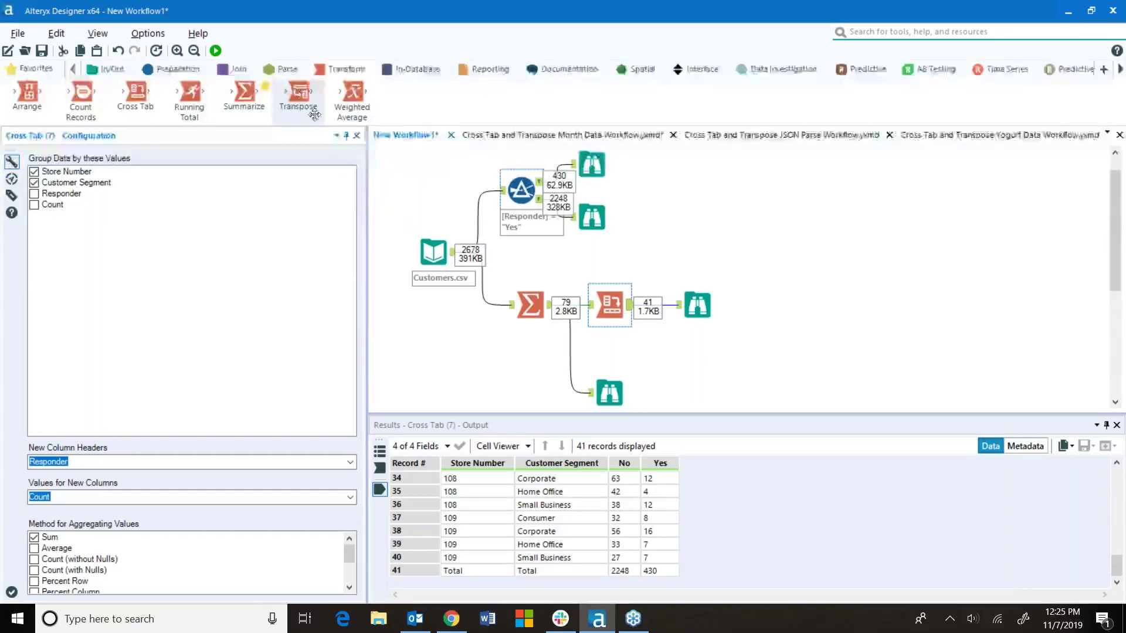
mouse_move(298, 97)
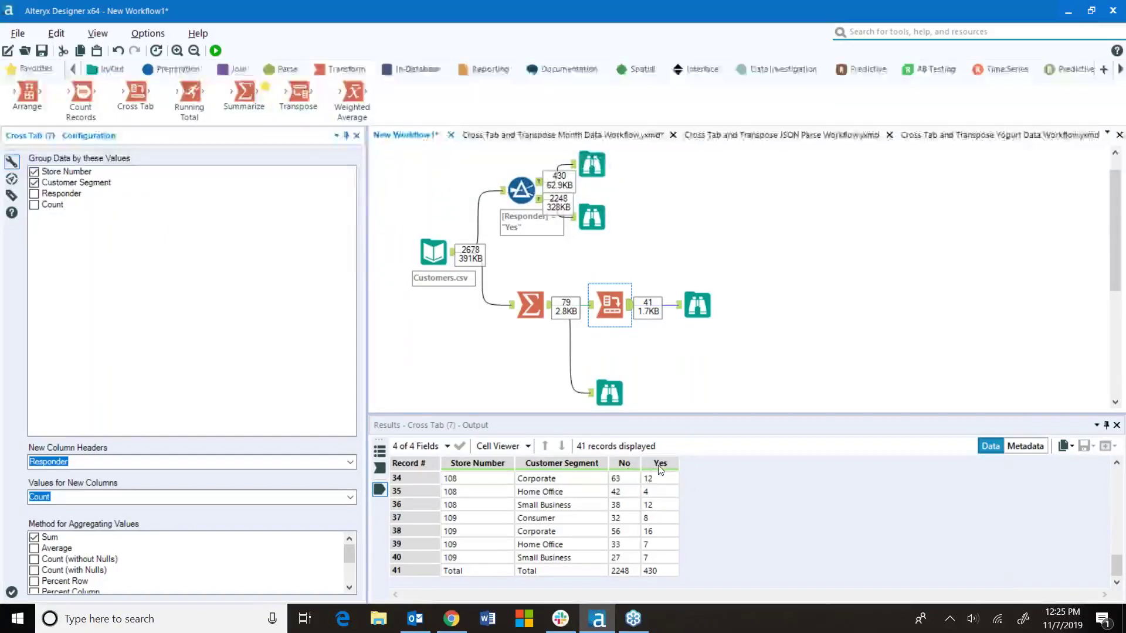
left_click(610, 393)
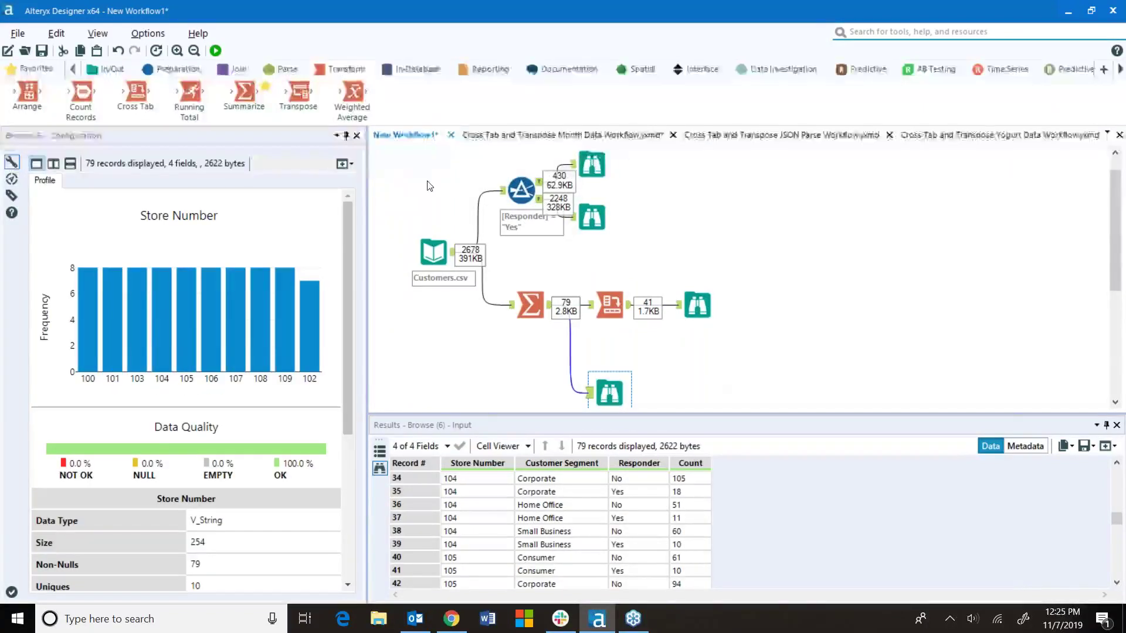
left_click_drag(299, 94, 701, 355)
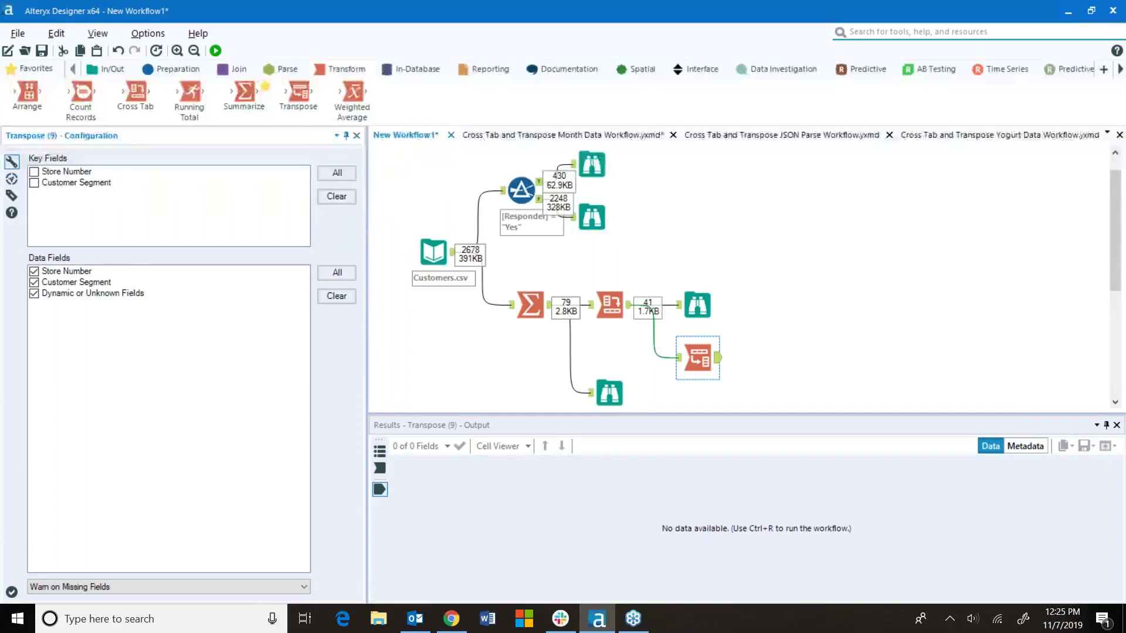
left_click_drag(710, 356, 710, 374)
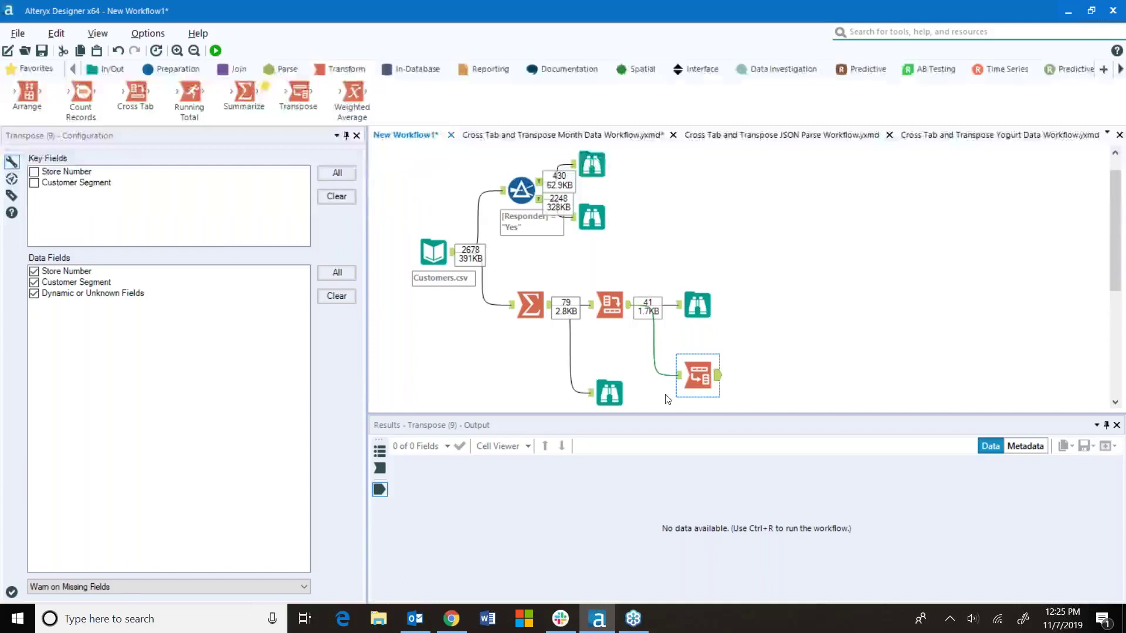
- Run the workflow and configure the Transpose with Store Number and Customer Segment as key fields and No and Yes as data fields
key("ctrl+r")
key("Return")
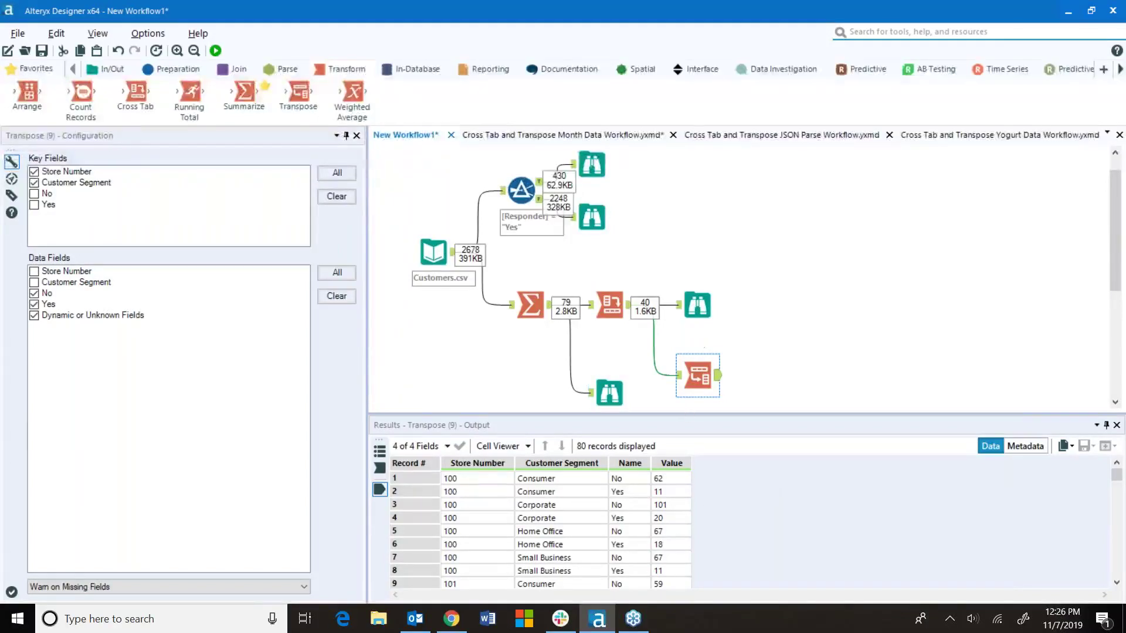
- Compare the Cross Tab's Browse results with the Transpose output, highlighting the first five cells of its Value column
left_click(697, 305)
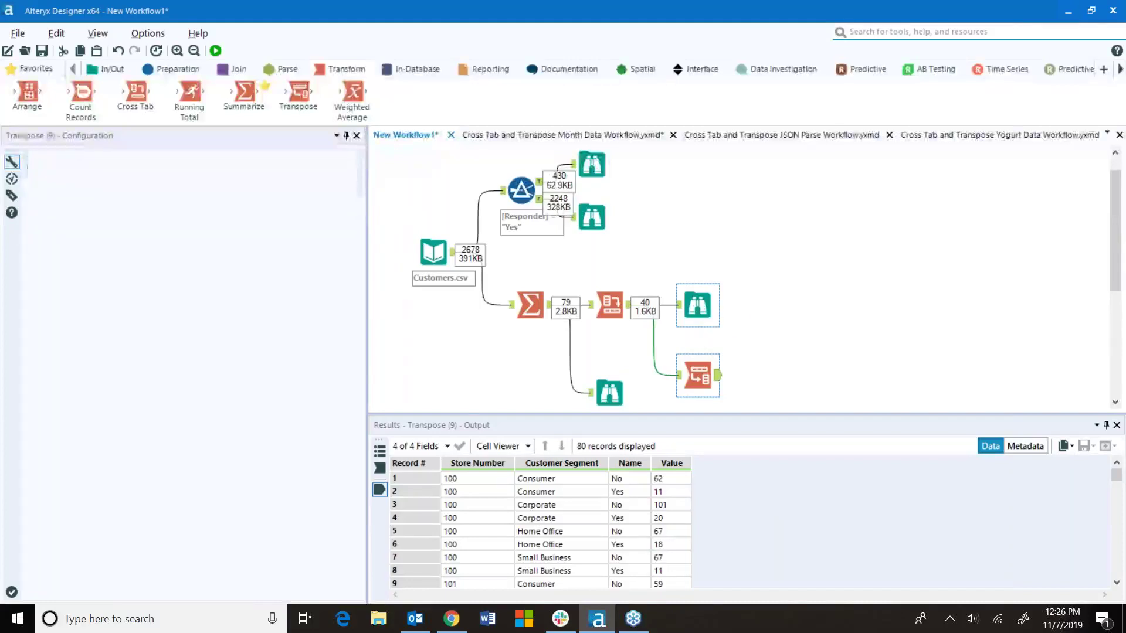
left_click(707, 378)
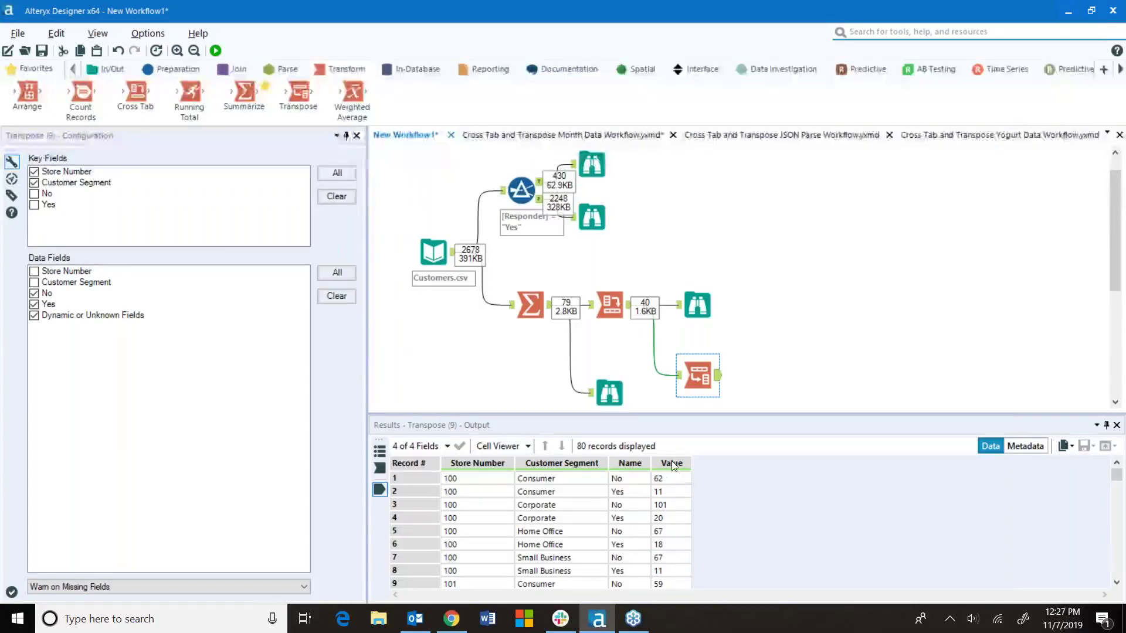
left_click_drag(671, 479, 676, 536)
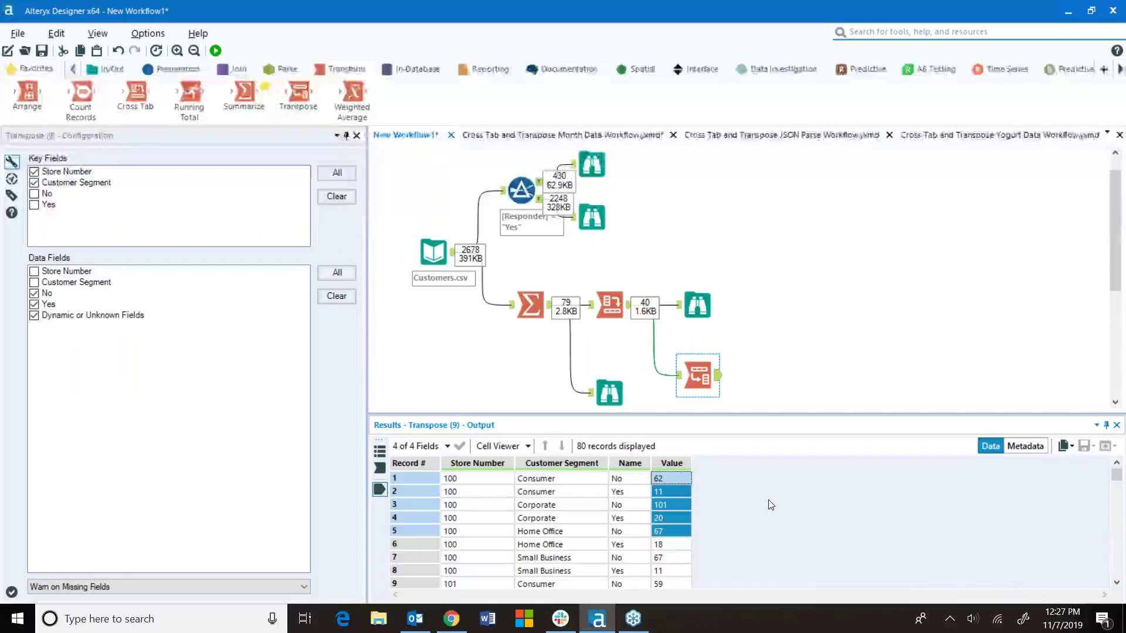
mouse_move(678, 467)
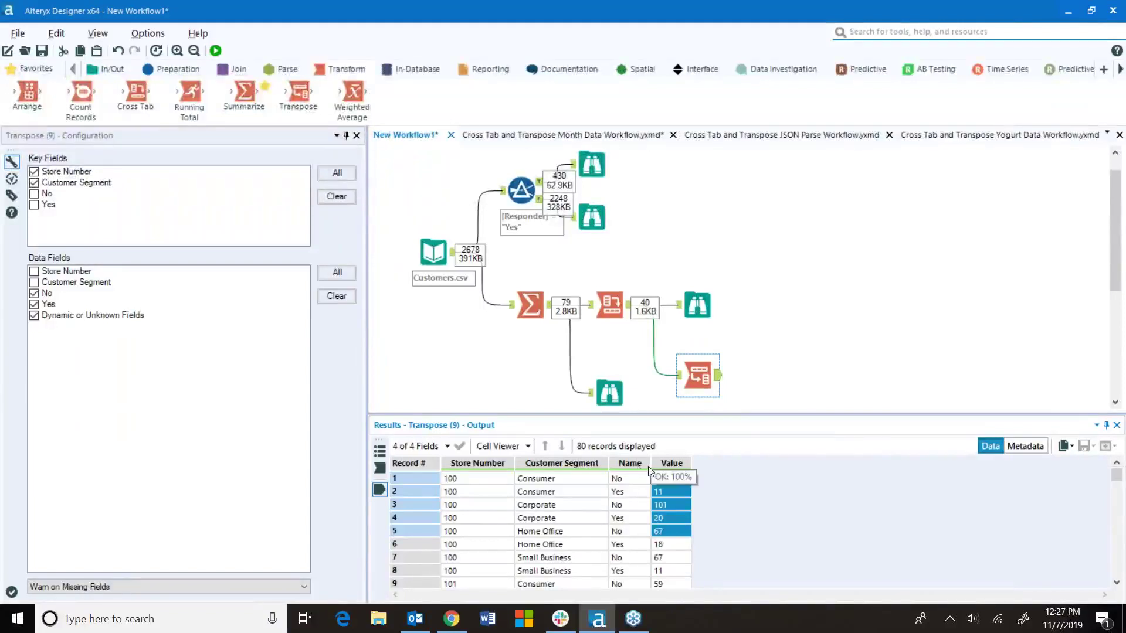
- Check the metadata of the Transpose output and add a Select tool connected after the Transpose
left_click(1028, 448)
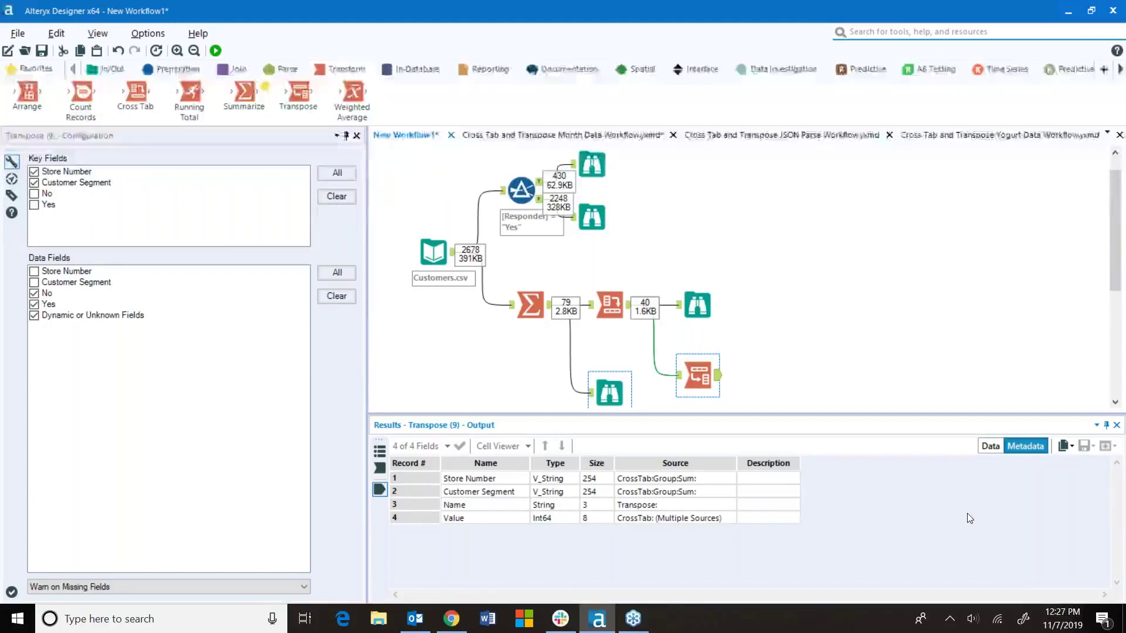
left_click(18, 69)
mouse_move(446, 104)
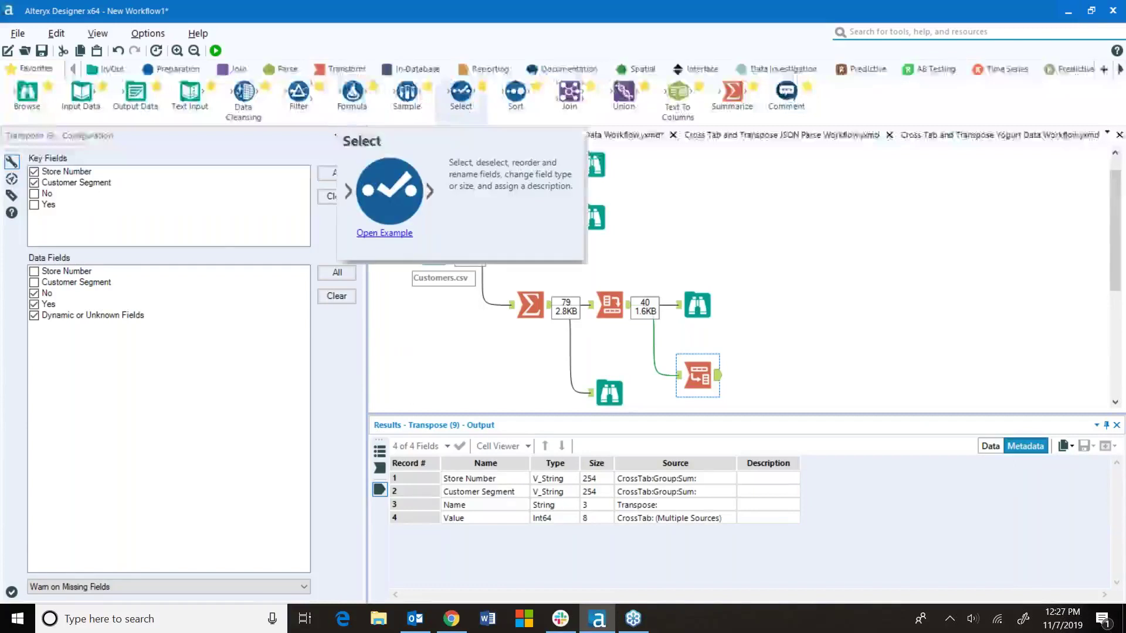
left_click_drag(461, 94, 785, 376)
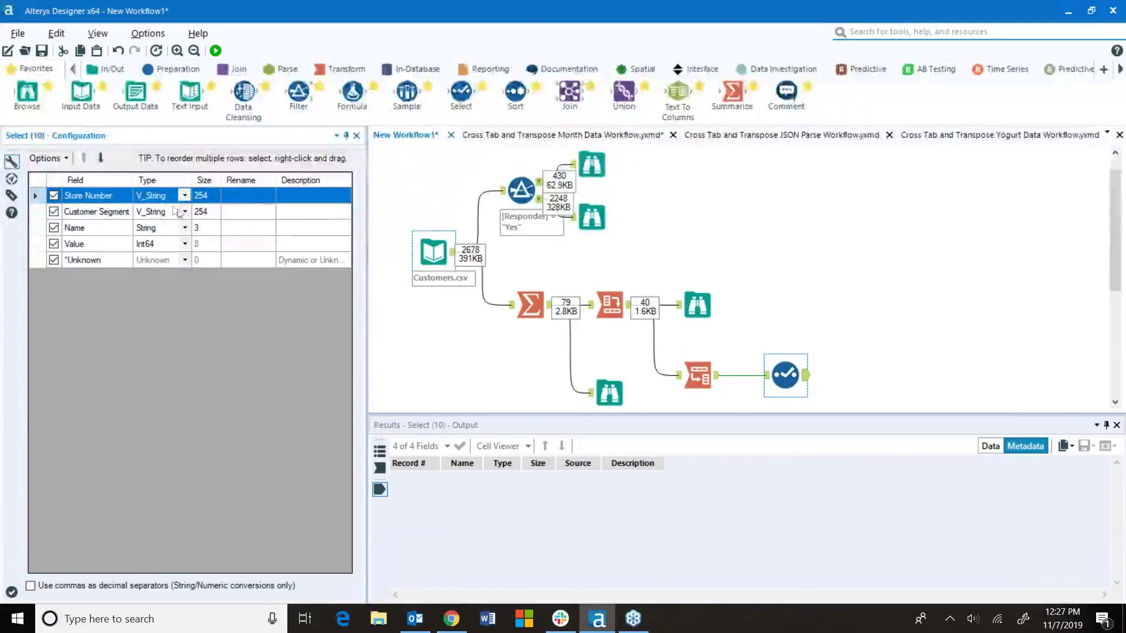
- Review the Transpose output data and, in the Select tool, rename Name as Responder and Value as Count
left_click(697, 375)
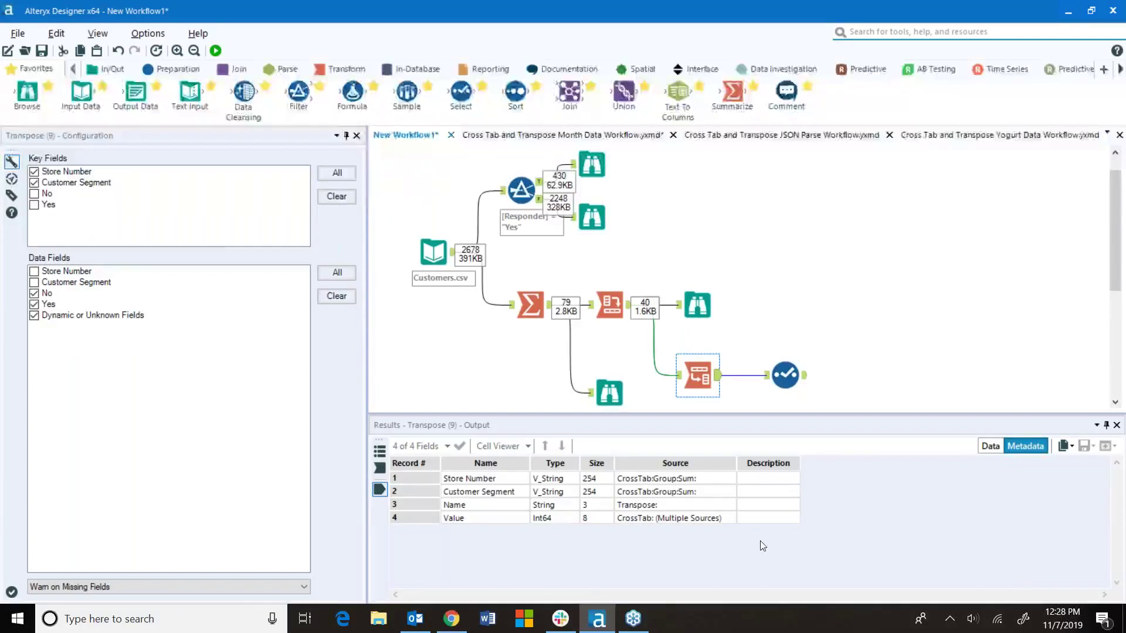
left_click(991, 447)
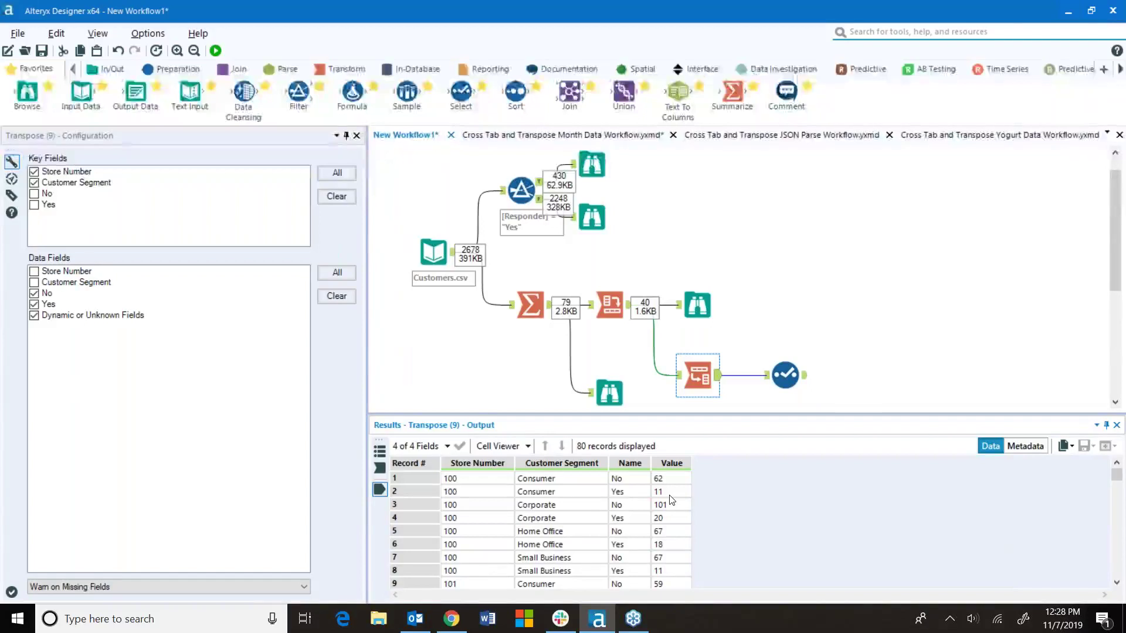
left_click(786, 373)
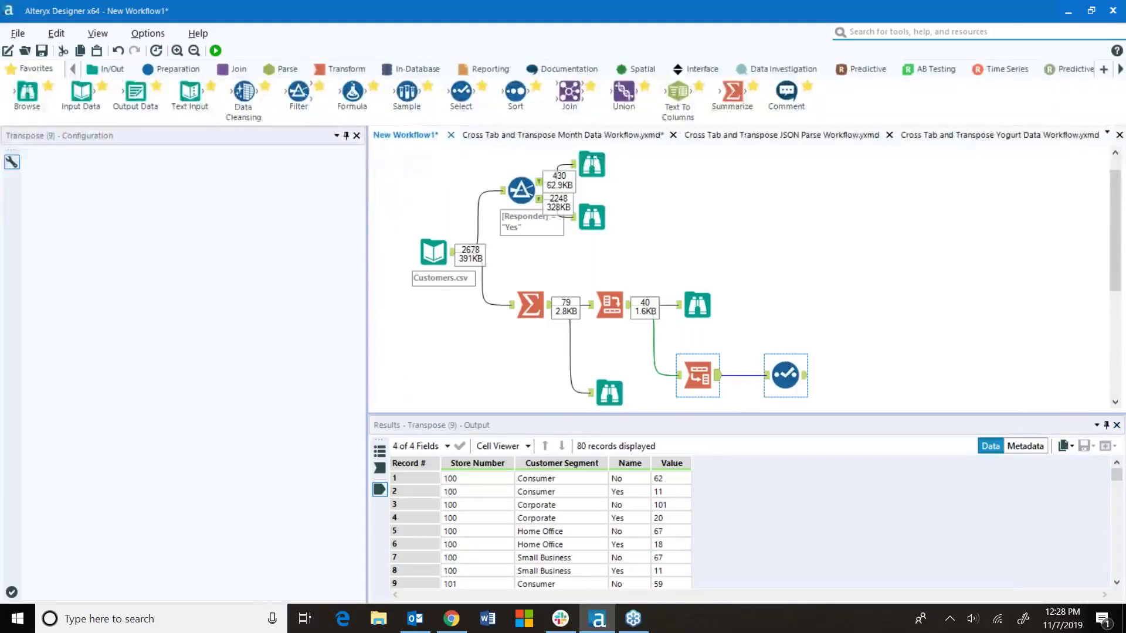
left_click(251, 227)
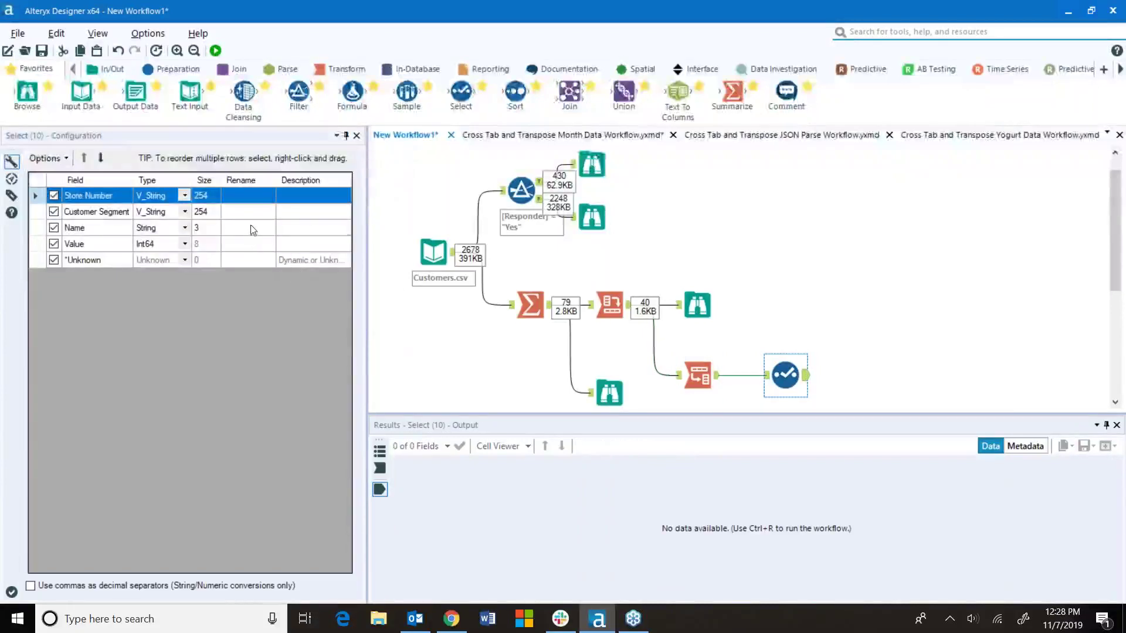
type("Res")
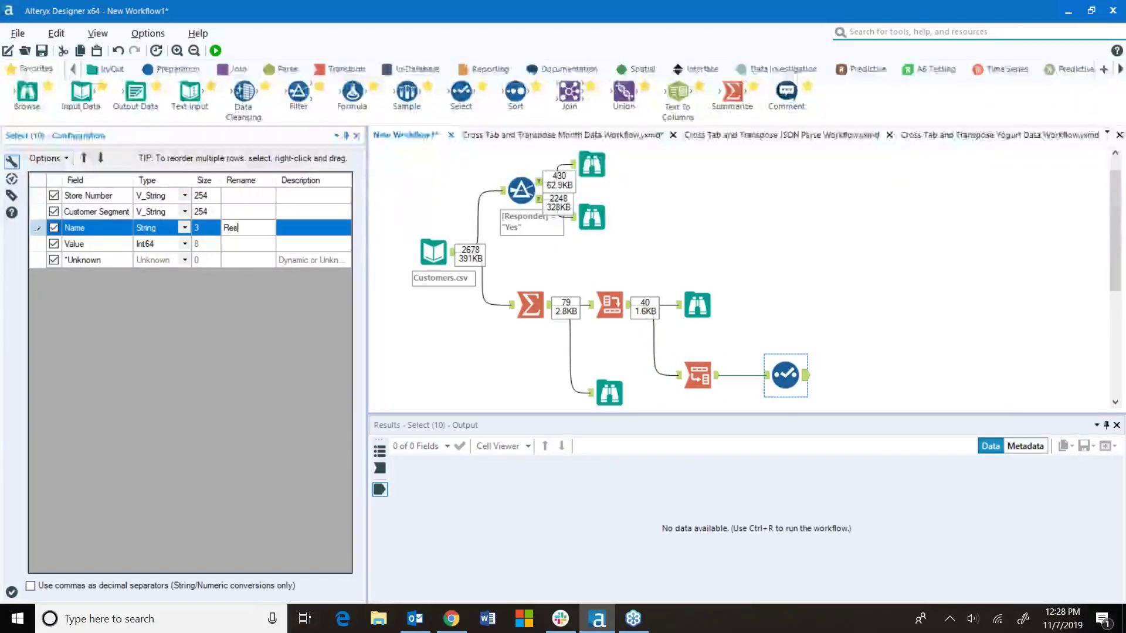
type("ponder")
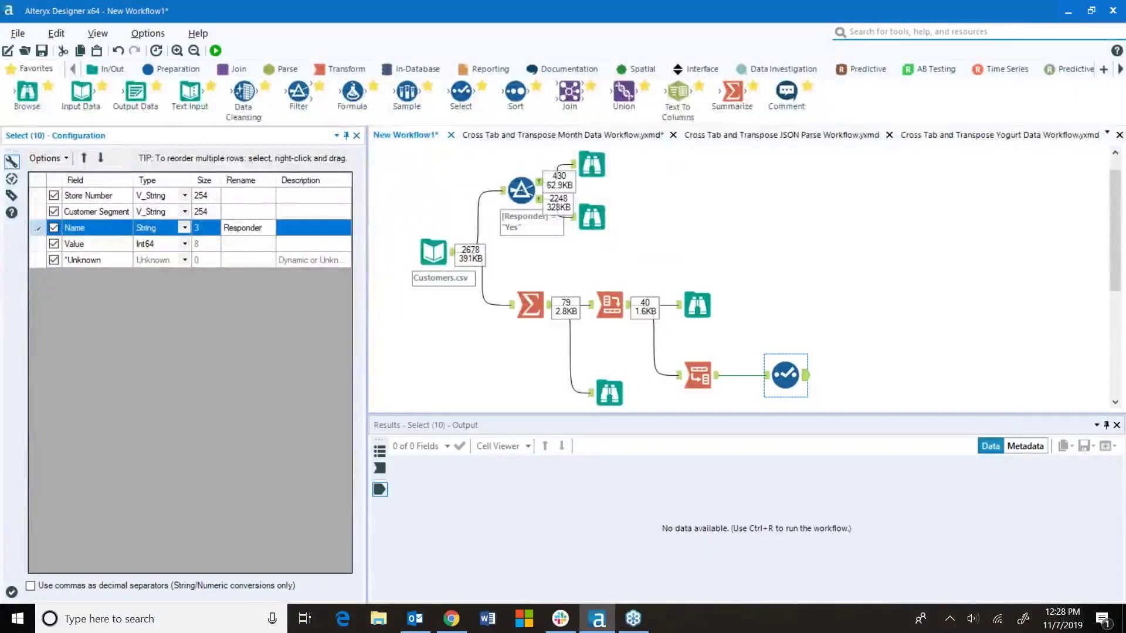
left_click(260, 242)
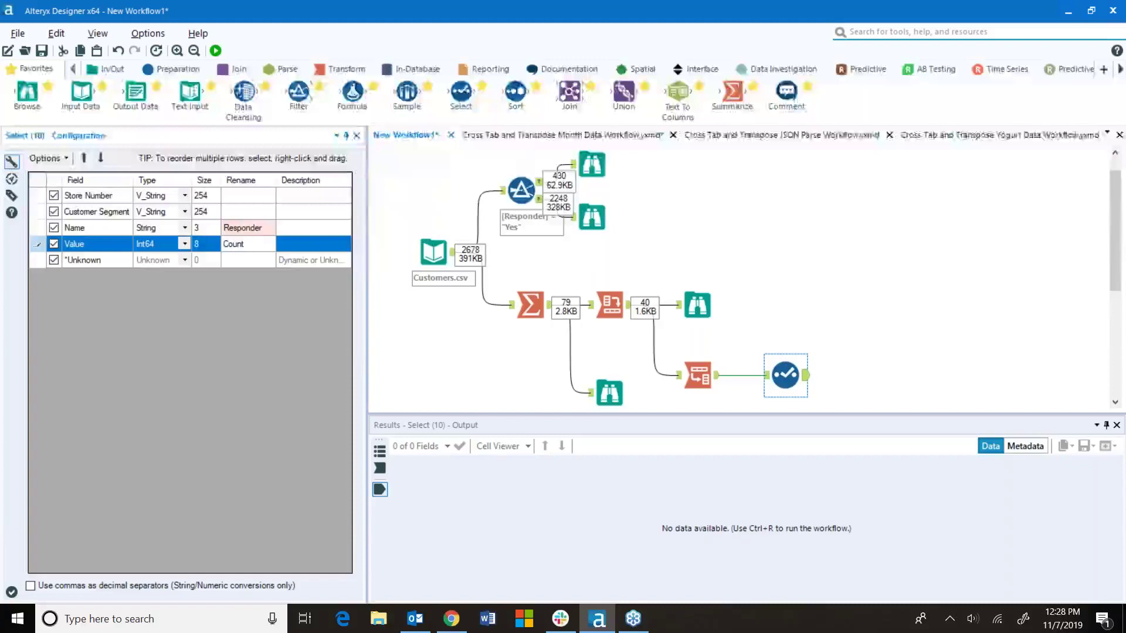
- Add a Browse tool to the Select's output and run the workflow
left_click(761, 306)
key("ctrl+r")
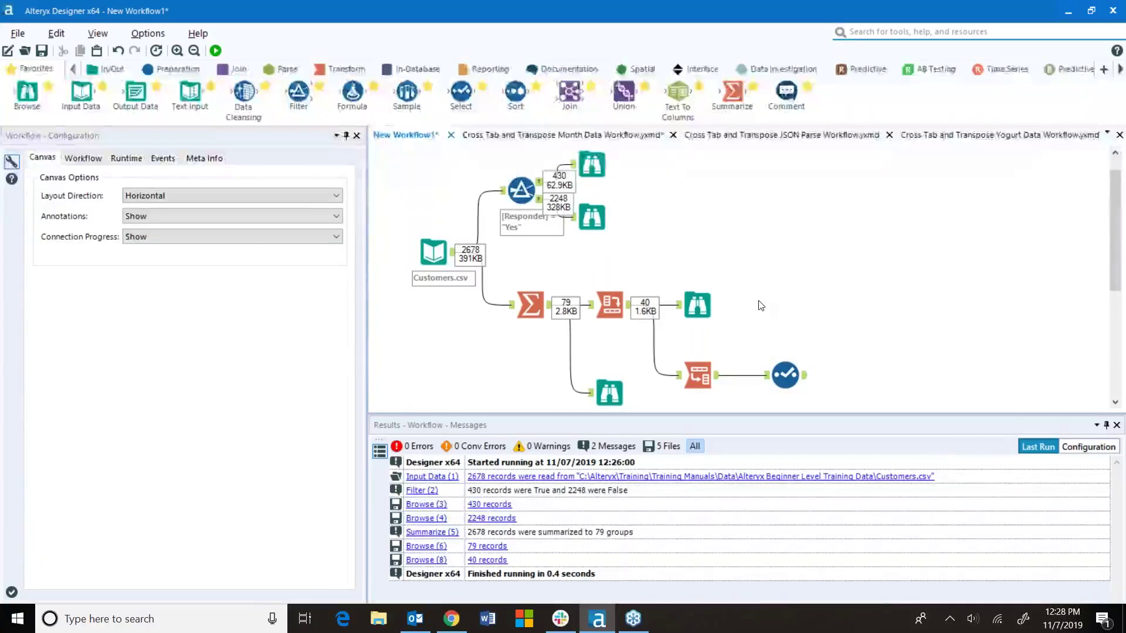
left_click_drag(27, 92, 864, 375)
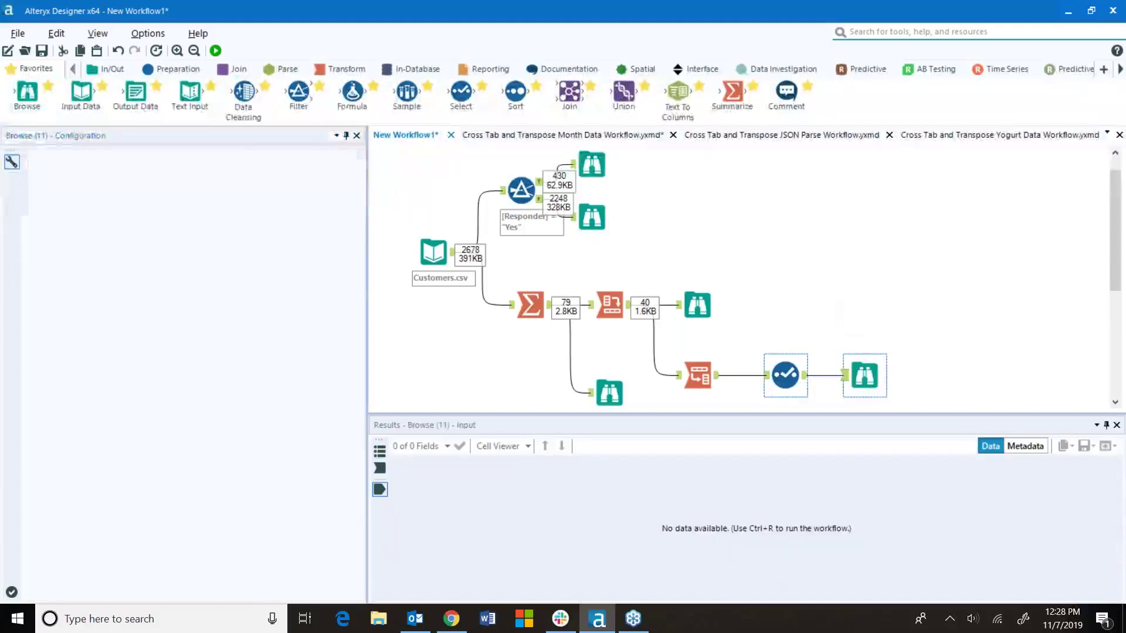
left_click_drag(786, 375, 776, 375)
left_click(216, 51)
- Examine the Select output with its renamed fields and highlight the store 102 Consumer record for responder Yes
left_click(684, 348)
left_click(606, 392)
left_click(861, 376)
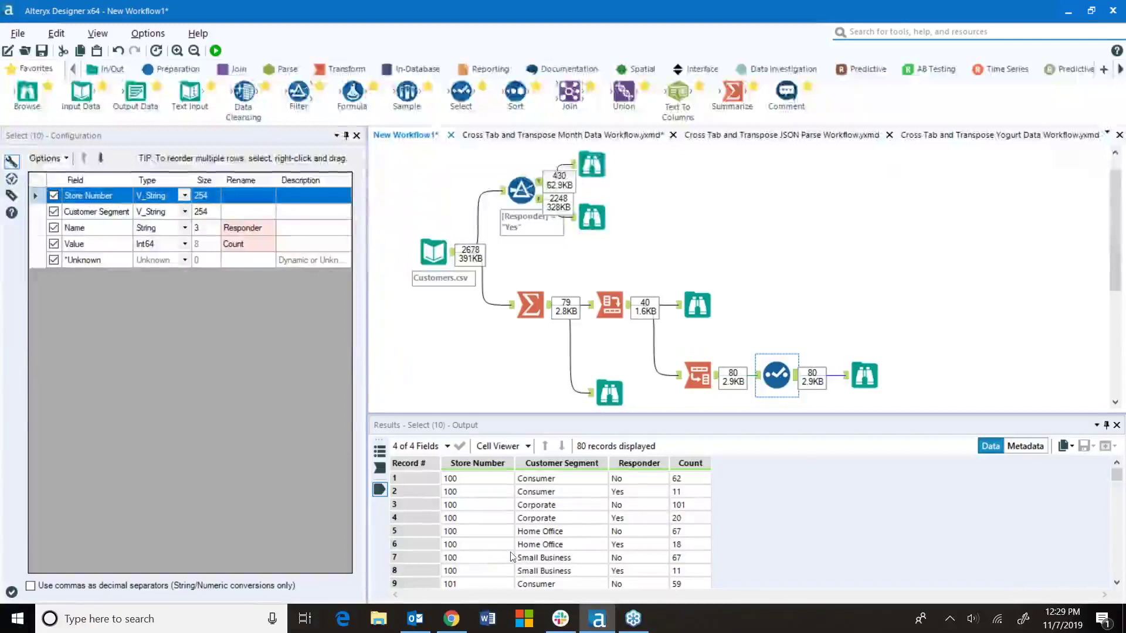
scroll(499, 550, "down", 5)
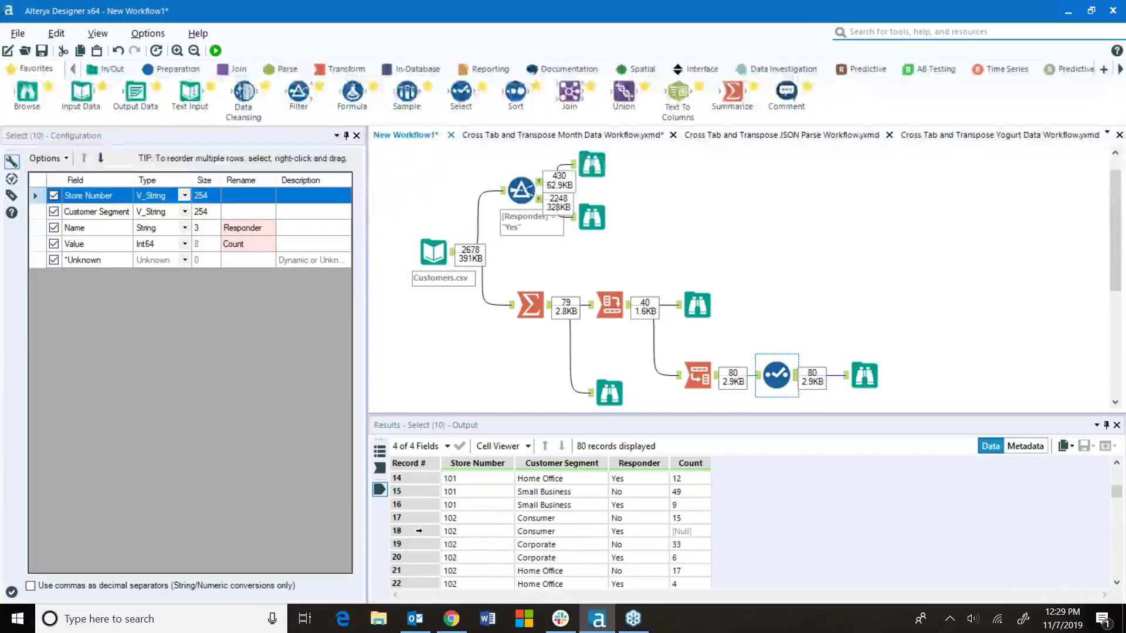
left_click(418, 530)
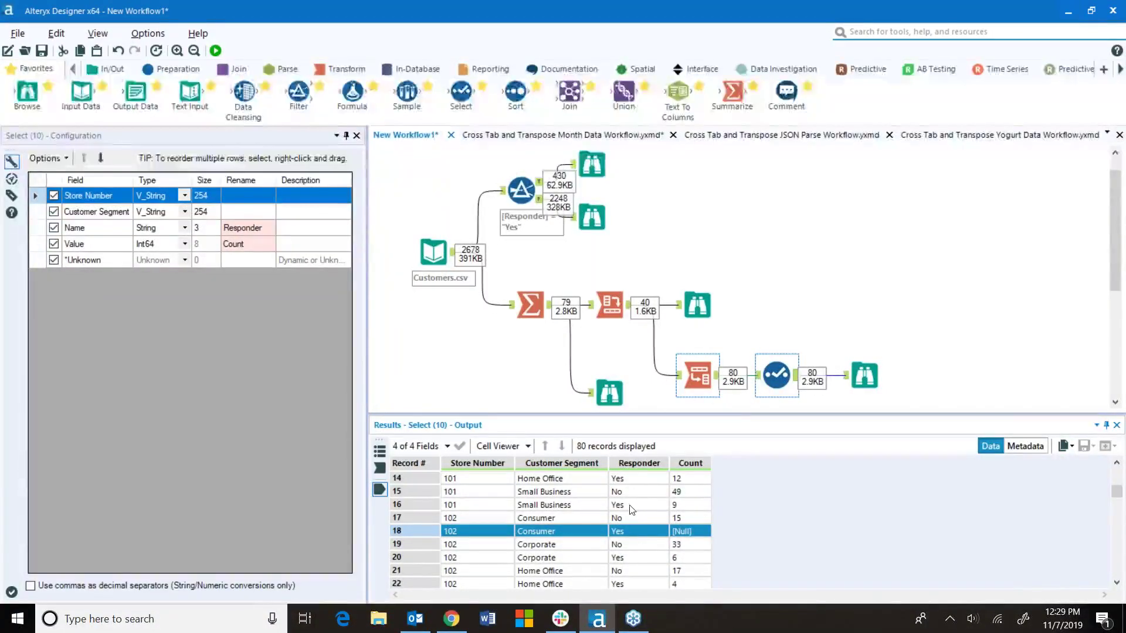
- Highlight the store 102 Consumer record in the Cross Tab's Browse and its responder No record in the Summarize's Browse
left_click(698, 305)
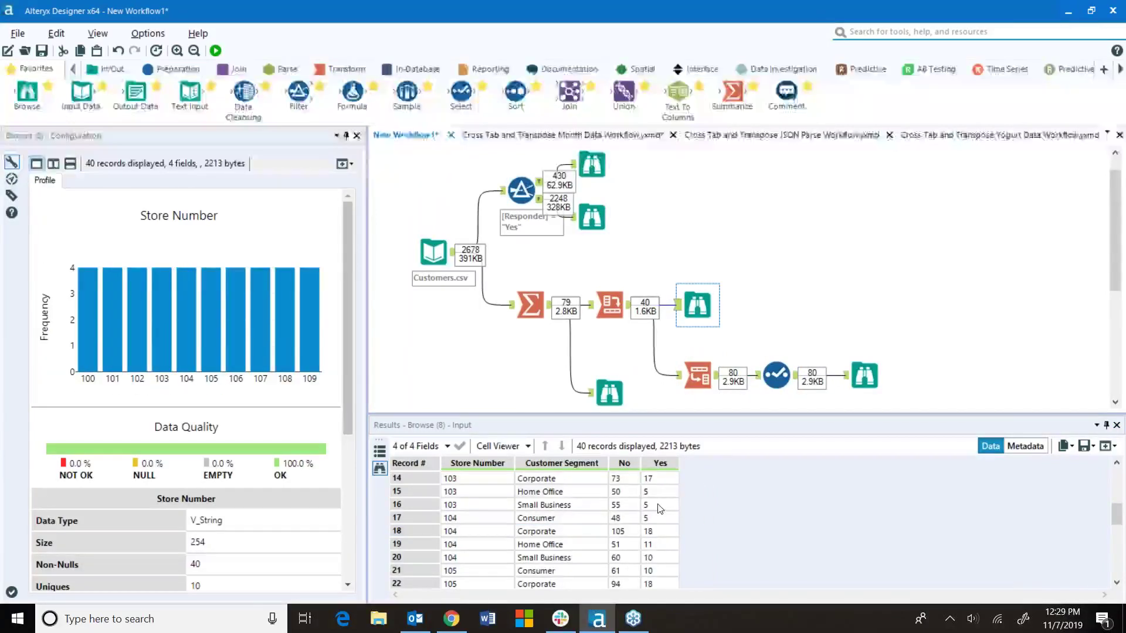
scroll(659, 508, "up", 2)
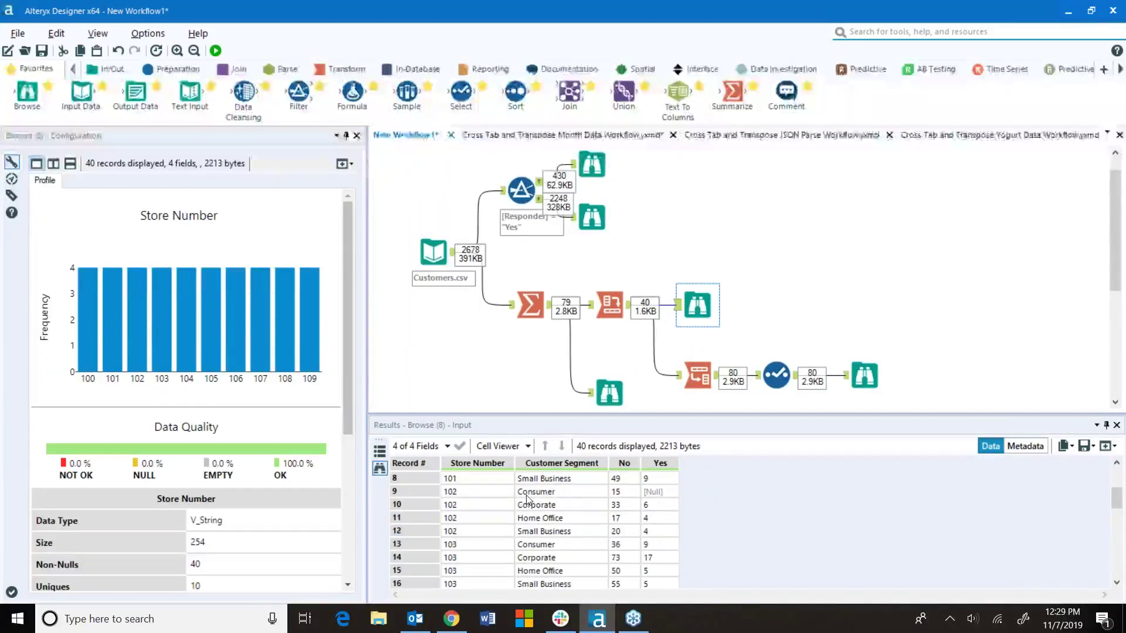
left_click(467, 492)
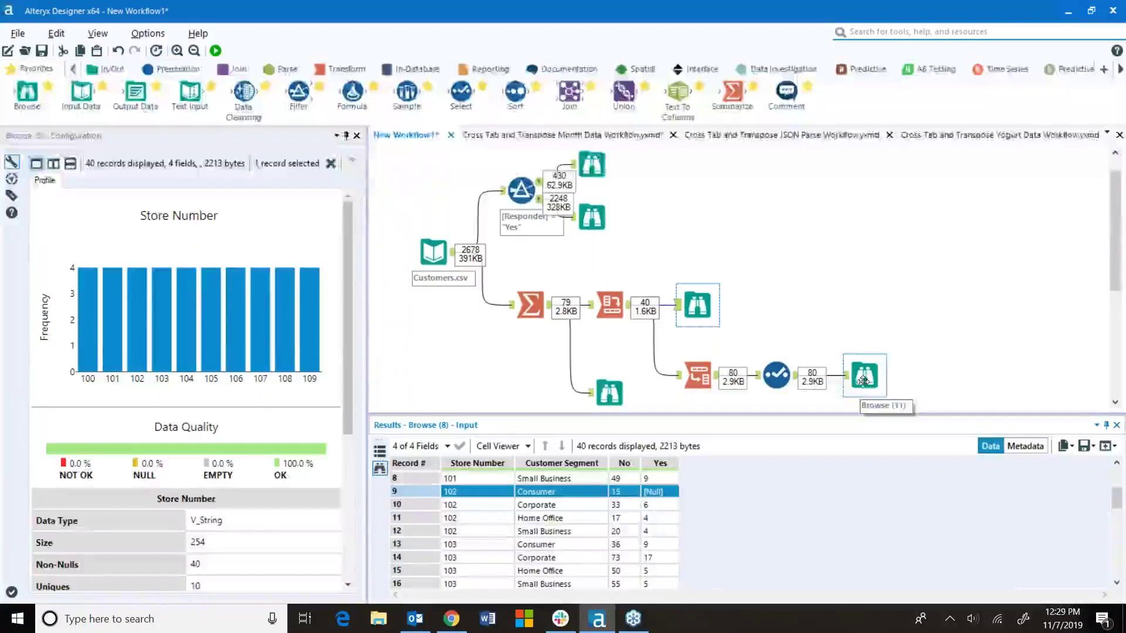
left_click(610, 393)
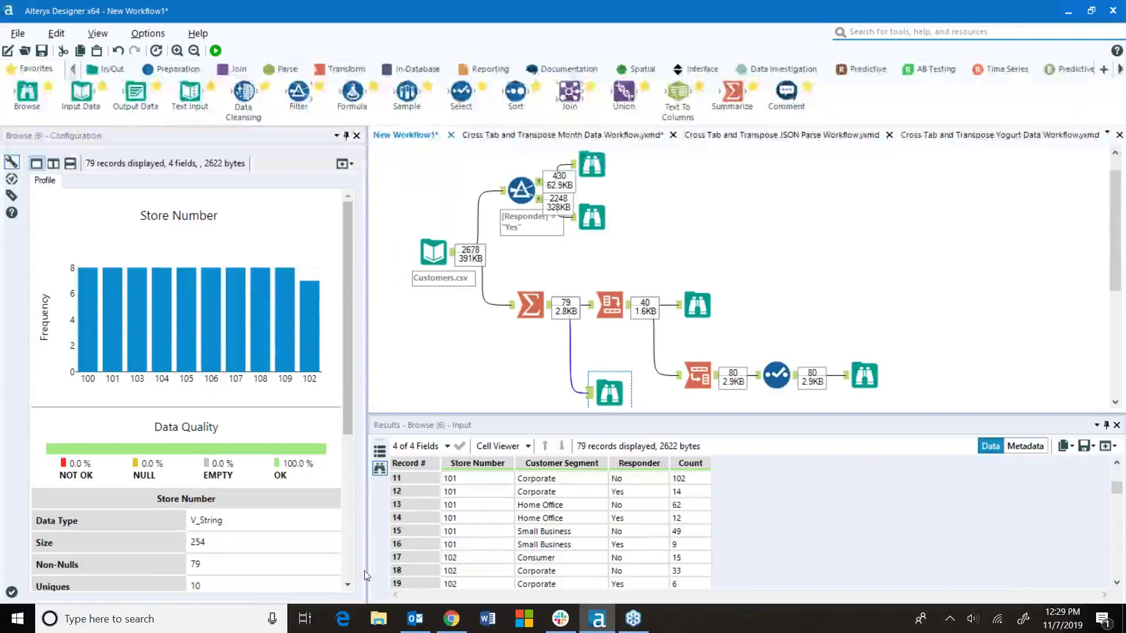
left_click(411, 557)
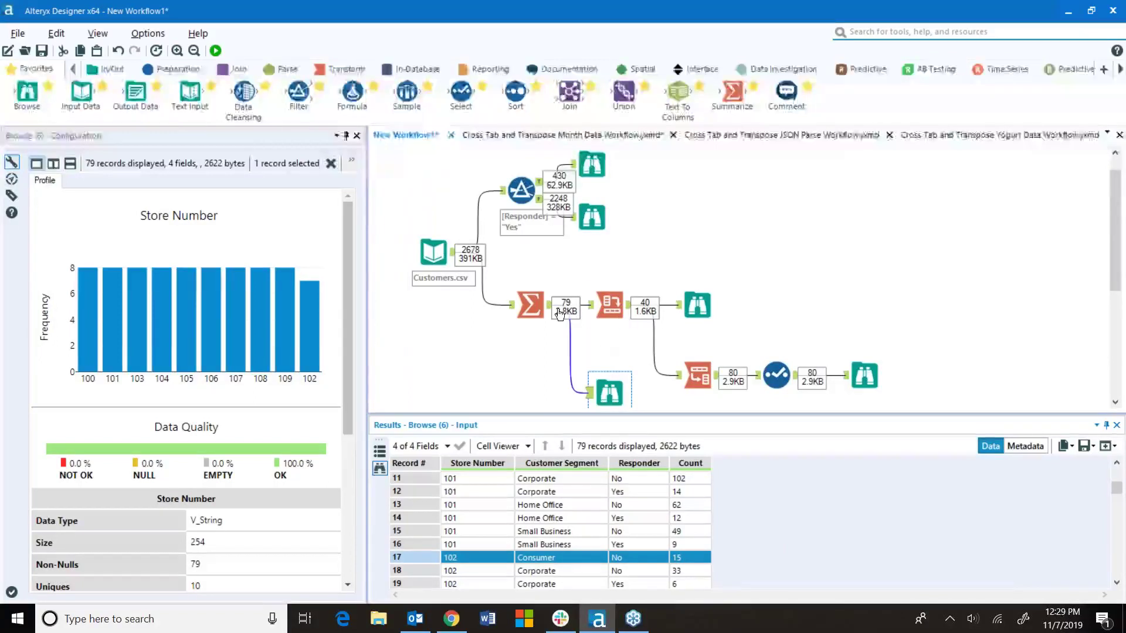
- Compare the final Browse with the Cross Tab's Browse, highlighting the Count of the store 102 Consumer Yes record in the final Browse
left_click(858, 371)
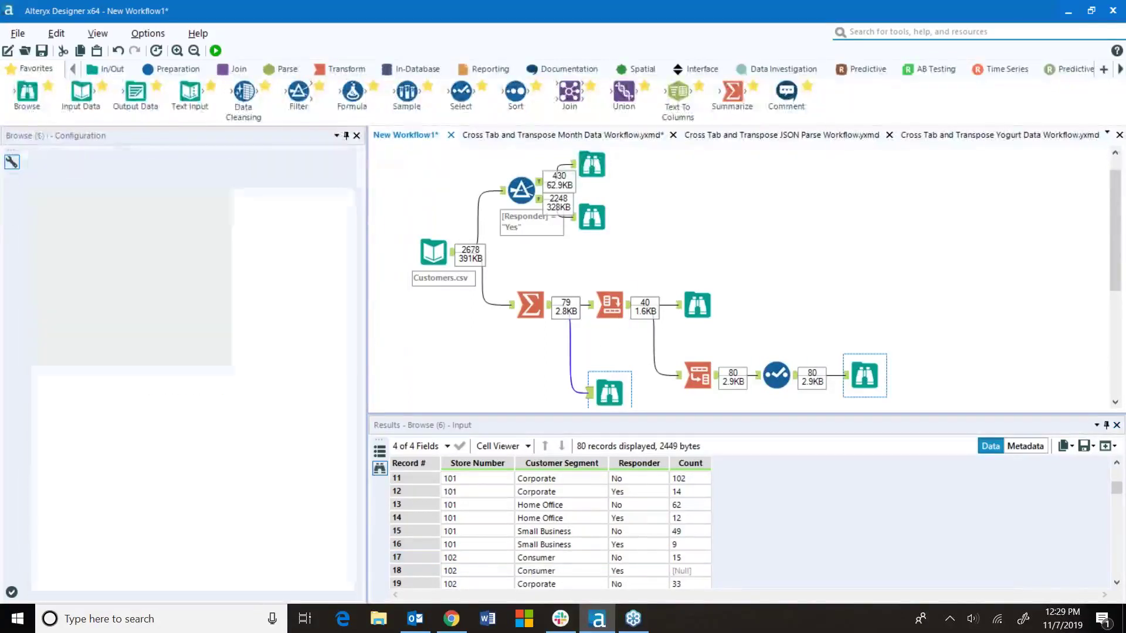
left_click(680, 572)
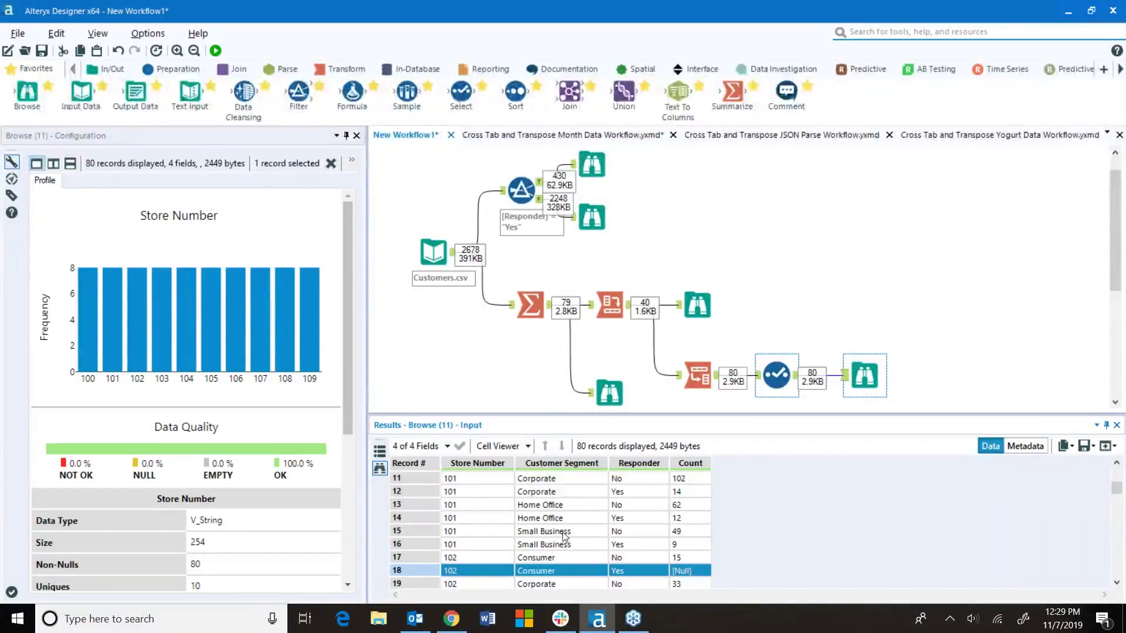
scroll(563, 536, "down", 2)
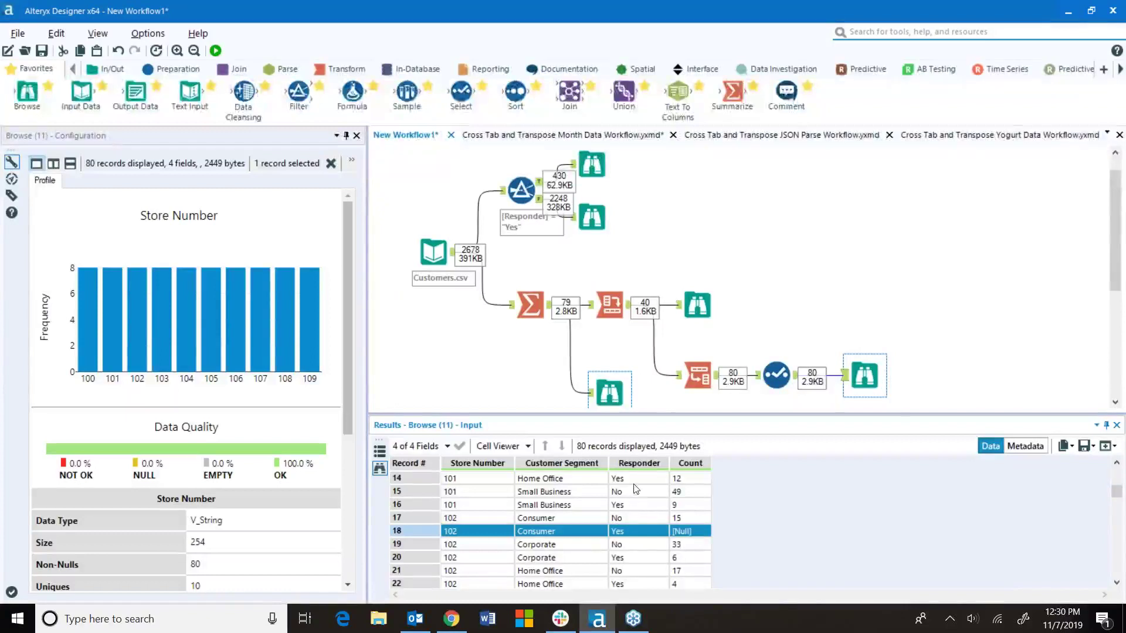
left_click(697, 305)
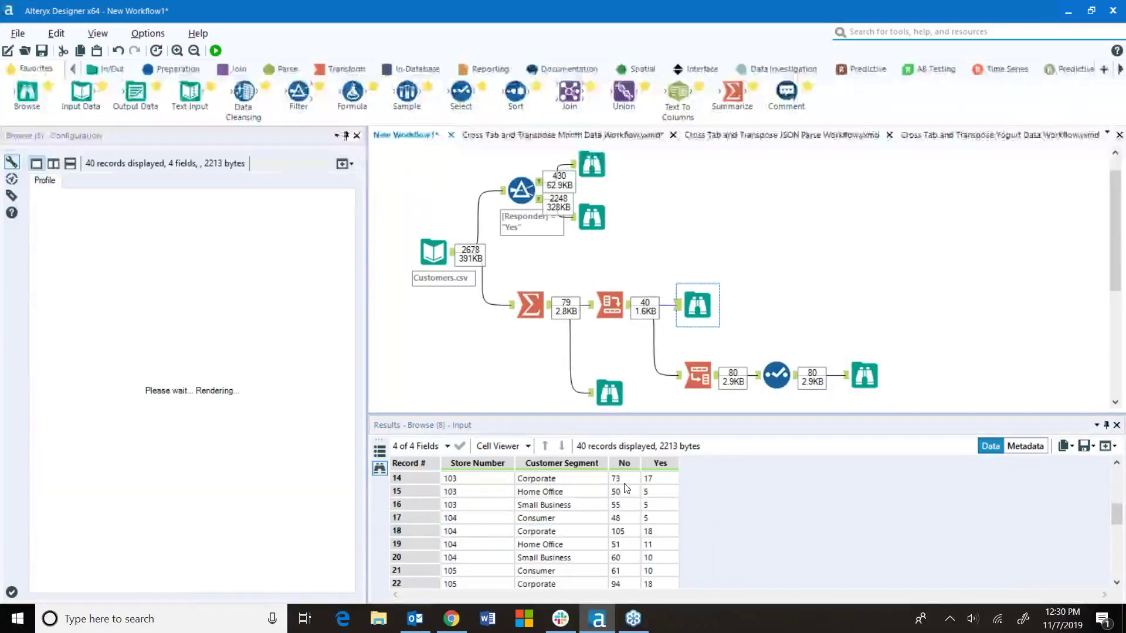
left_click(865, 375)
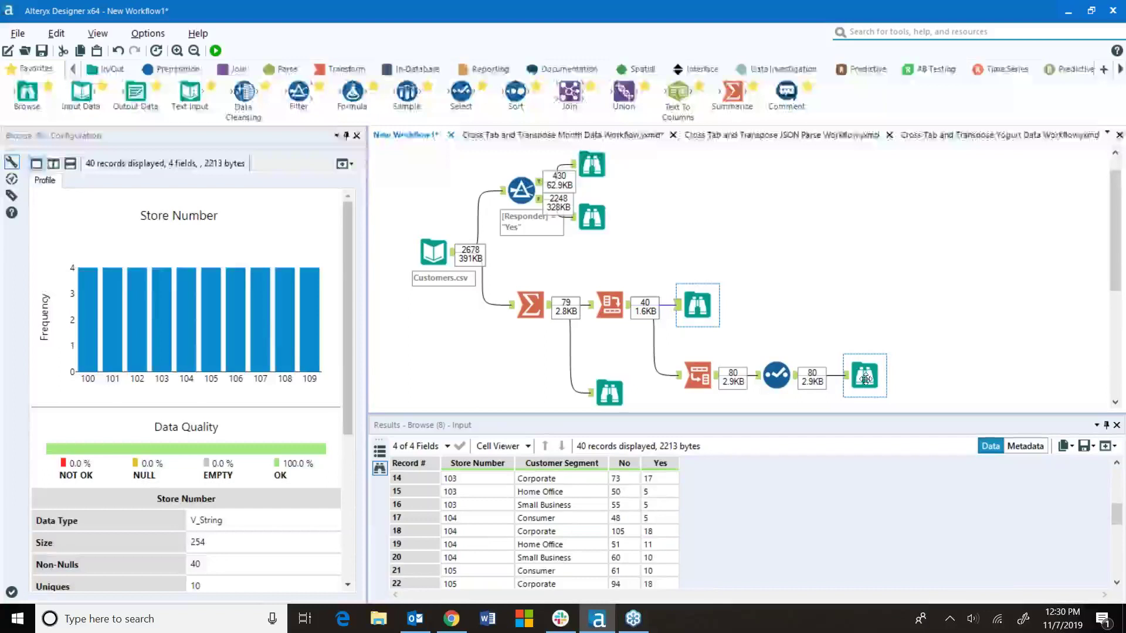
left_click(689, 531)
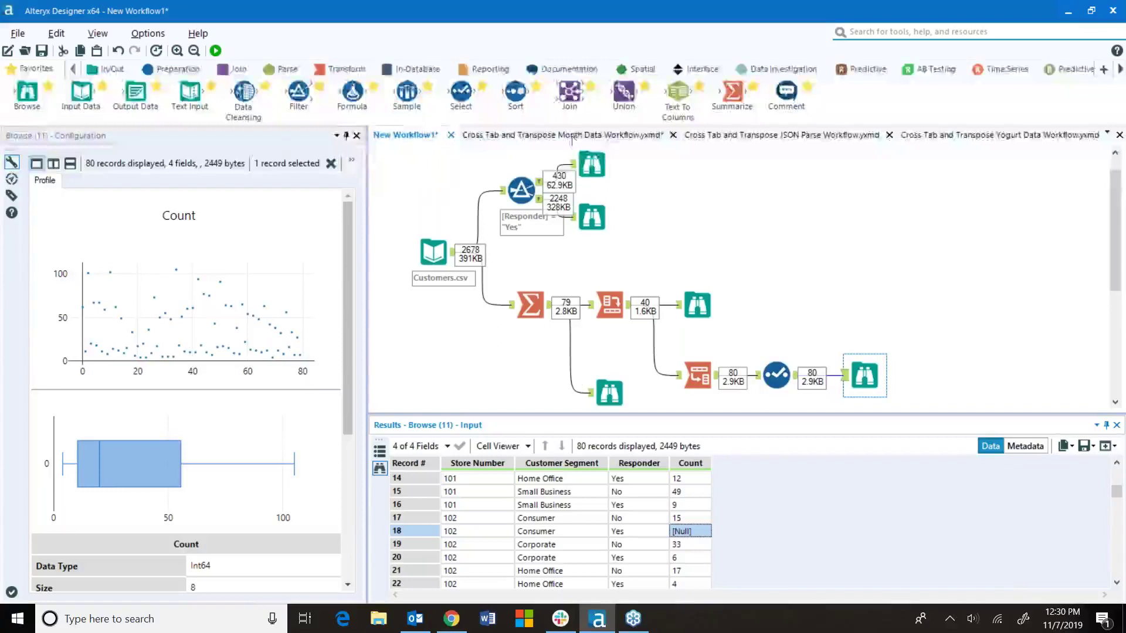
- Switch to the Cross Tab and Transpose Month Data workflow and examine the pet store input's monthly and total columns in its Browse
left_click(624, 141)
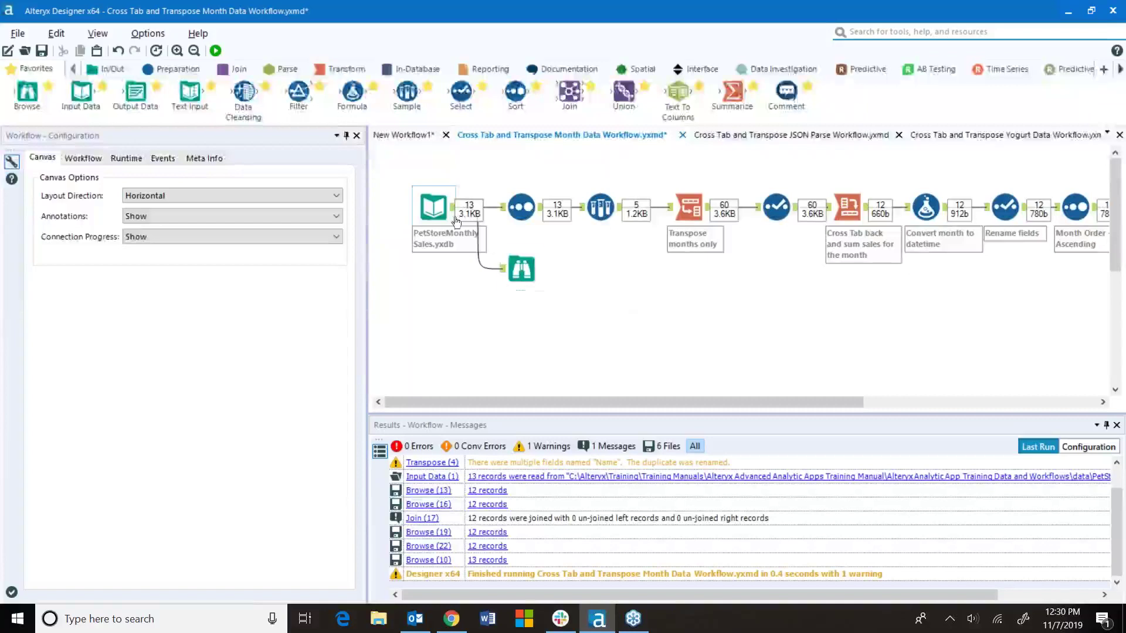
left_click(522, 268)
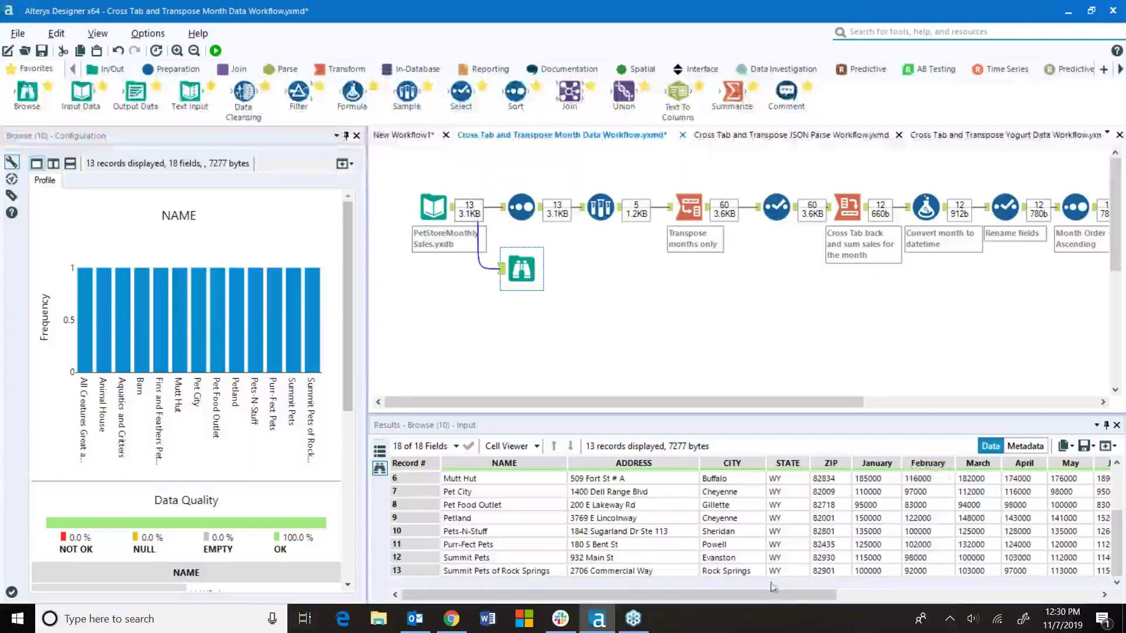
left_click_drag(801, 596, 1063, 596)
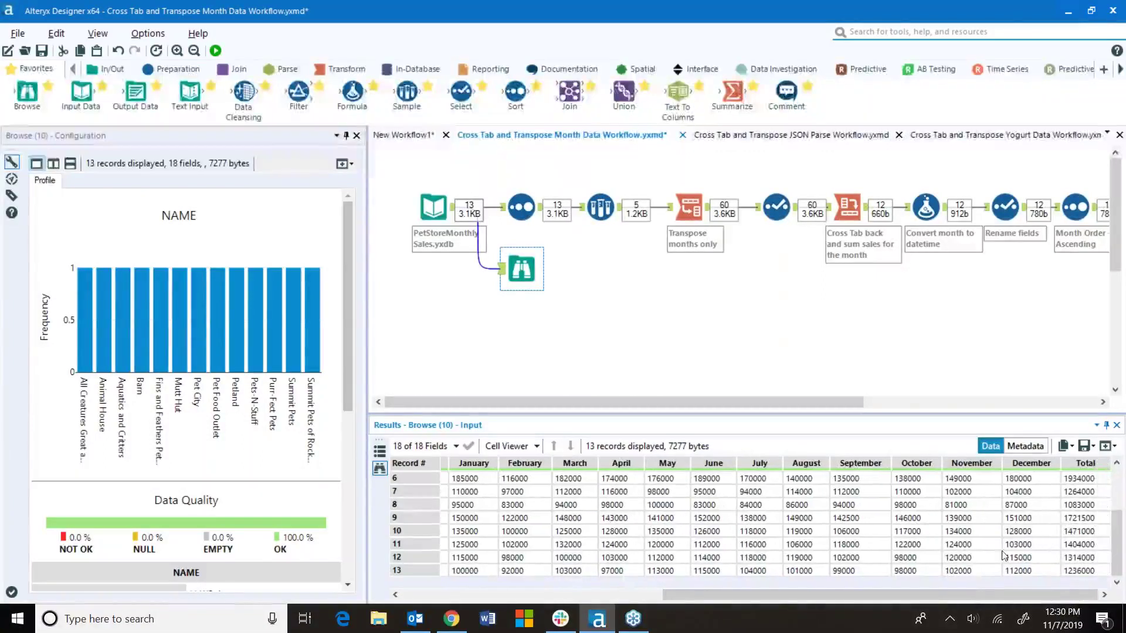
left_click_drag(990, 590, 902, 610)
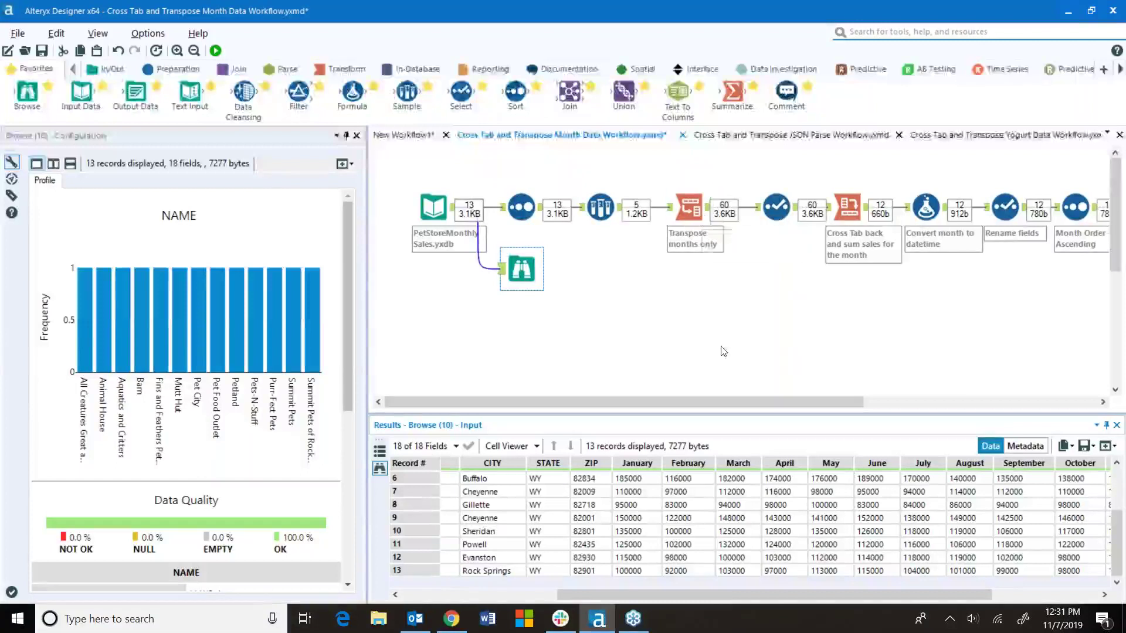
- Inspect the Sort tool's settings and sorted Total column, and the Sample tool's settings and output across all columns
left_click(533, 220)
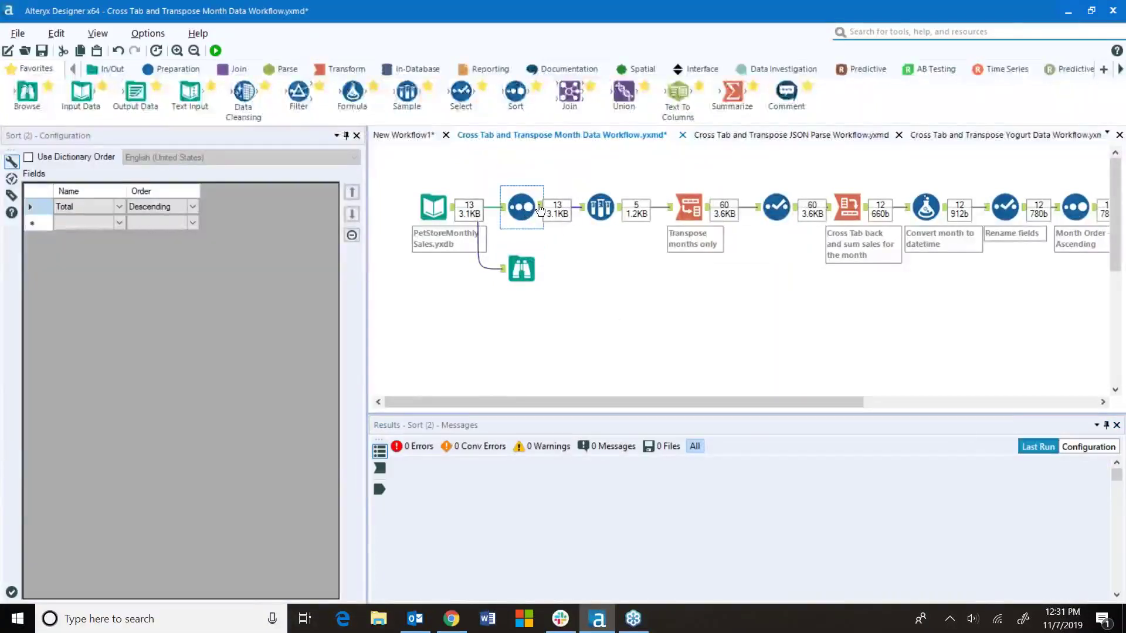
left_click(540, 209)
left_click_drag(741, 595, 851, 594)
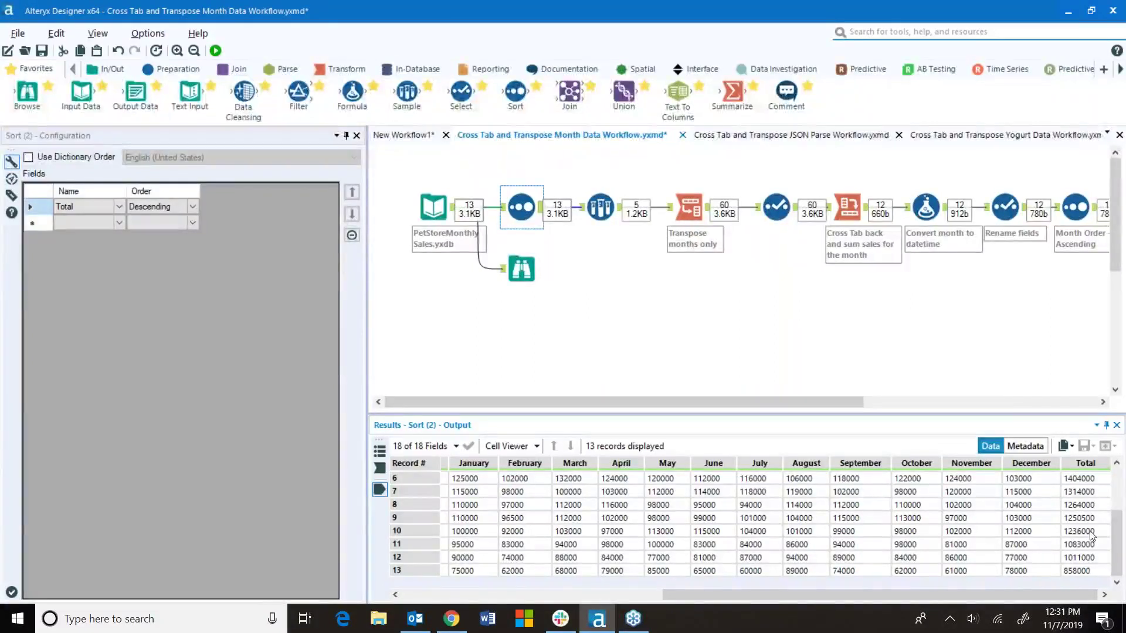
left_click(599, 207, "ctrl")
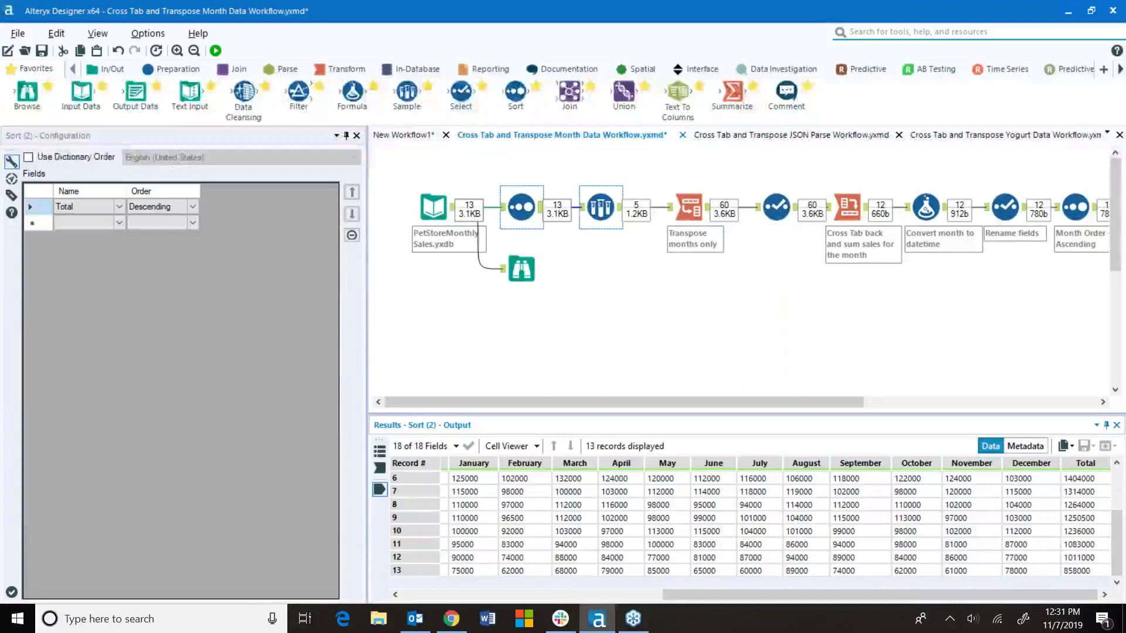
left_click(601, 207)
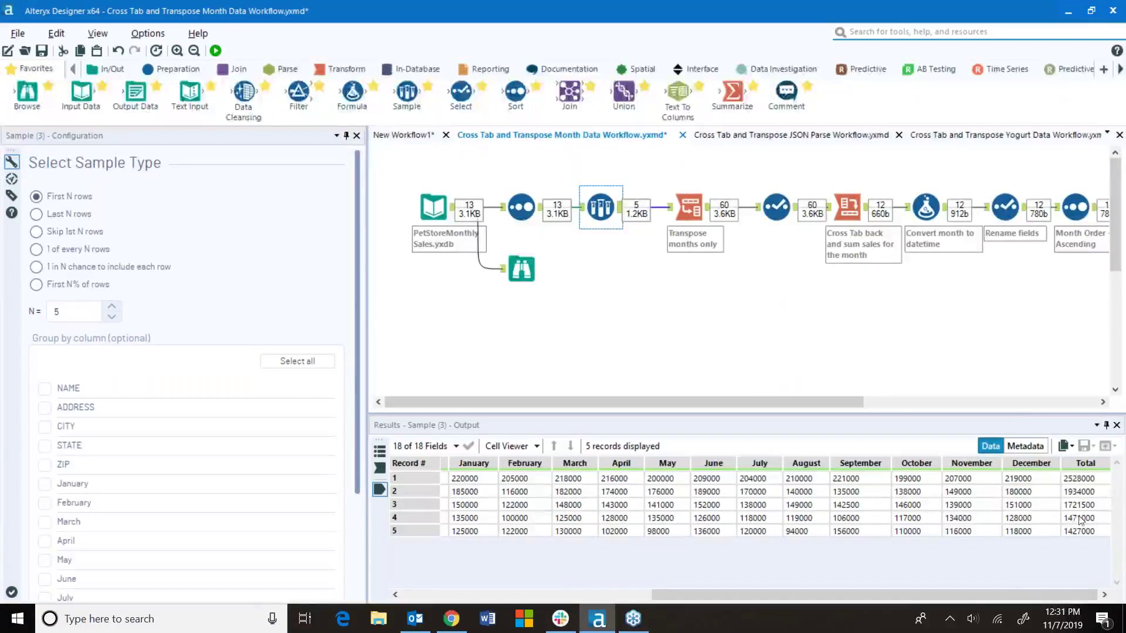
left_click_drag(1059, 595, 808, 595)
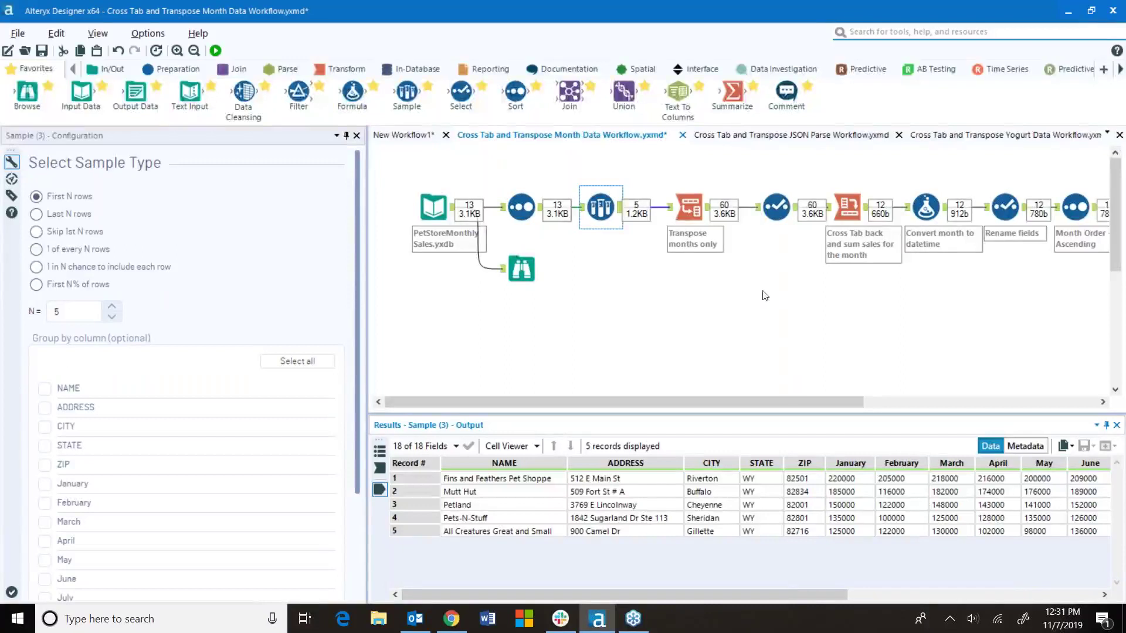
- Inspect the Transpose tool's key and data fields, and read through its input and output records for each store and month
left_click(702, 218)
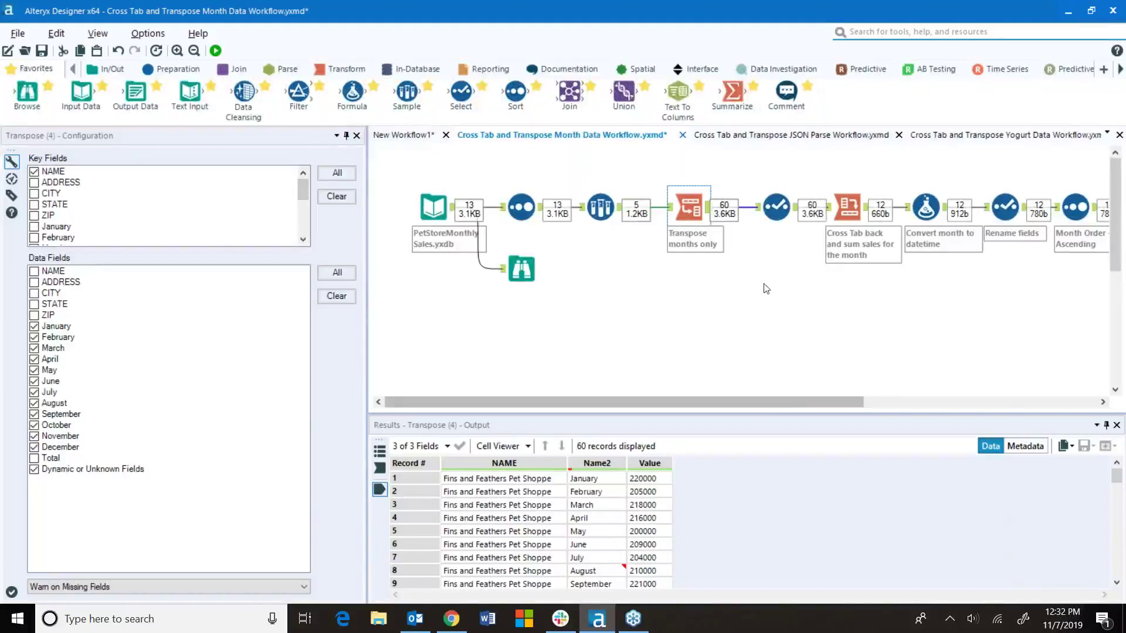
left_click(379, 469)
left_click(379, 490)
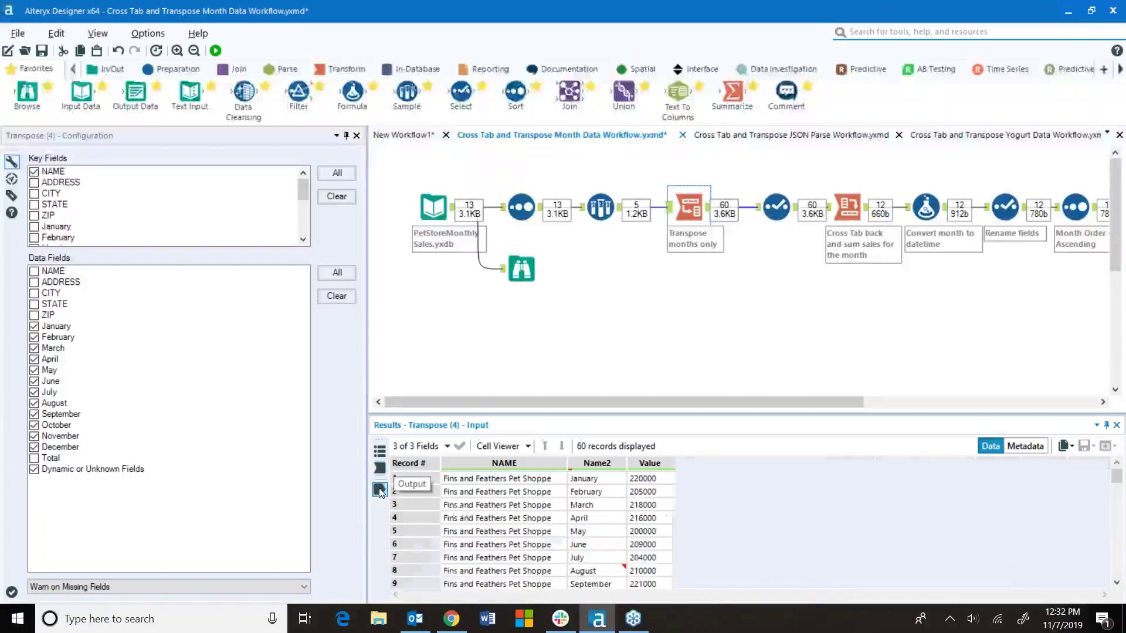
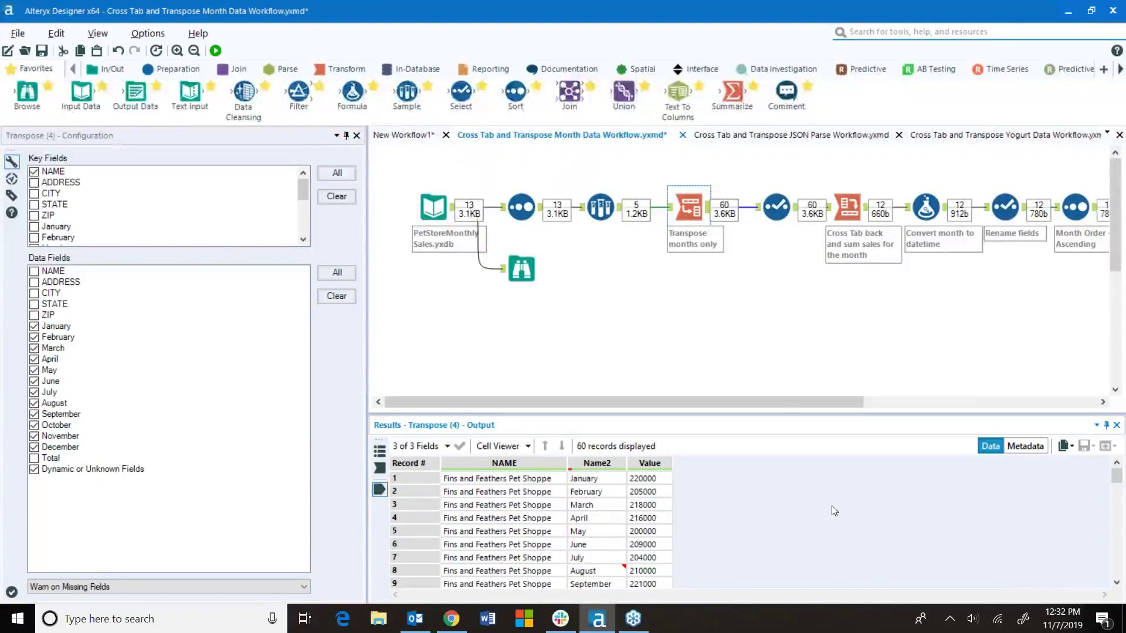
scroll(621, 508, "down", 1)
scroll(620, 508, "down", 1)
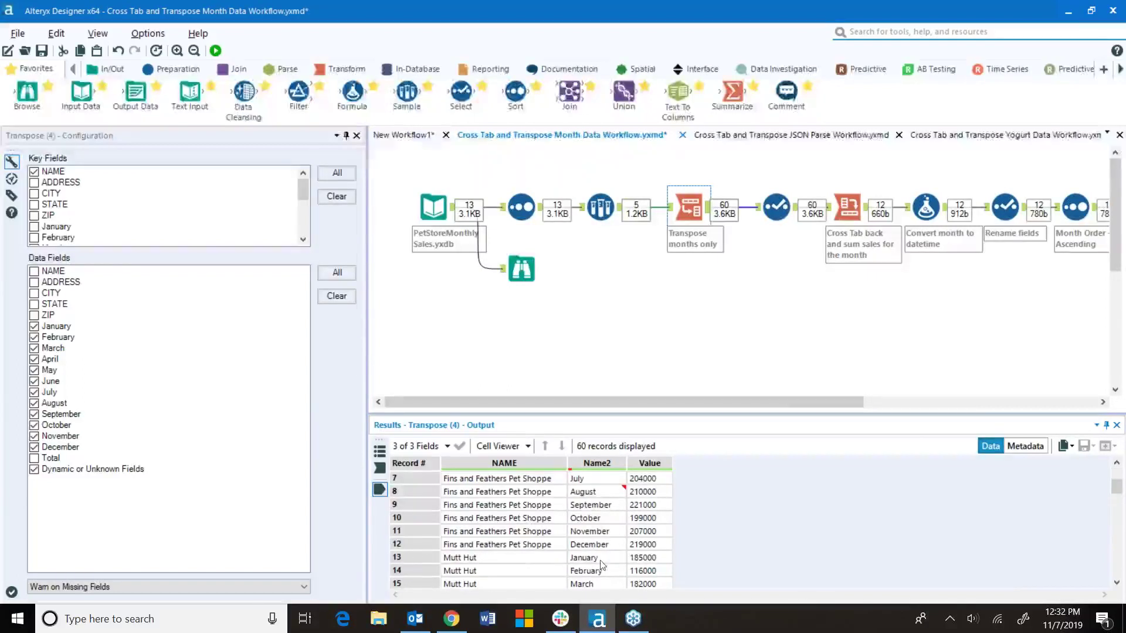
scroll(612, 566, "down", 4)
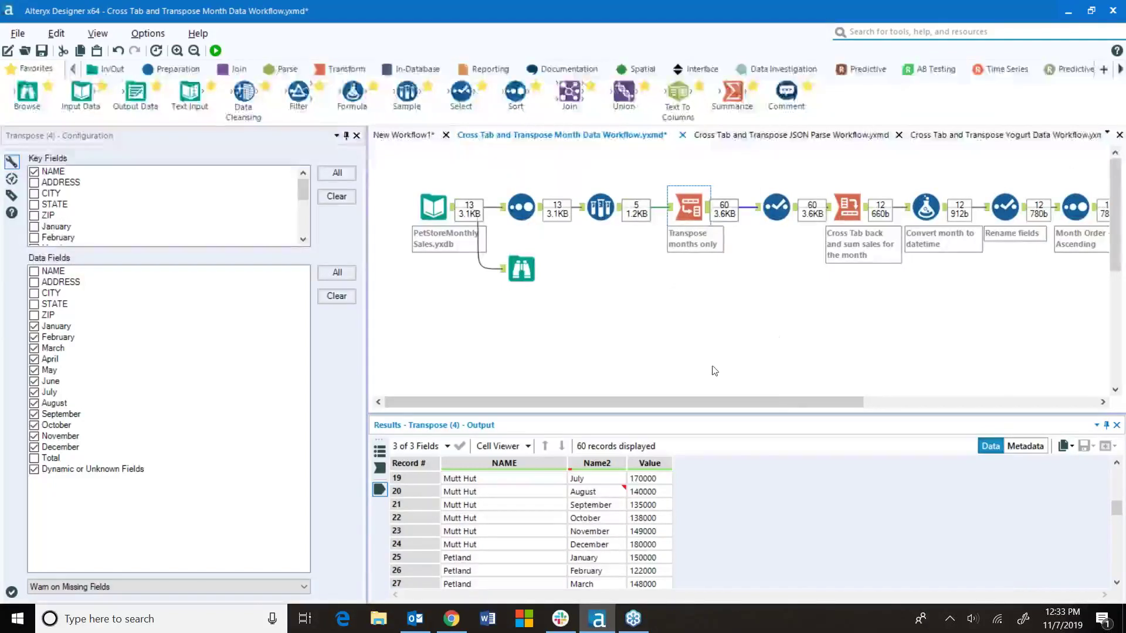
scroll(590, 519, "up", 6)
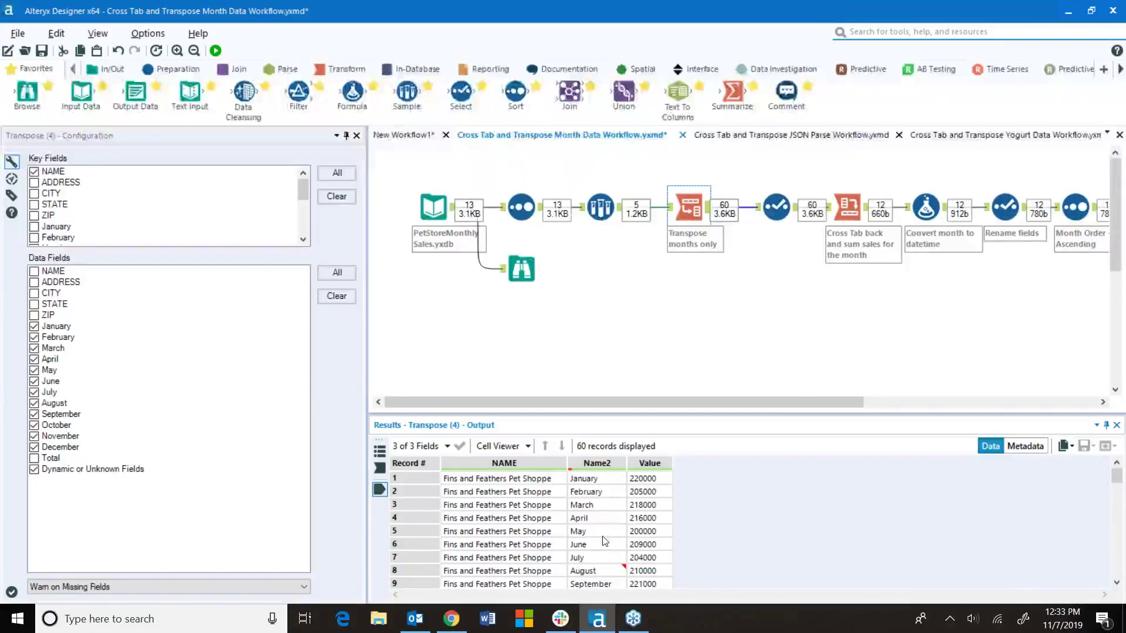
mouse_move(602, 572)
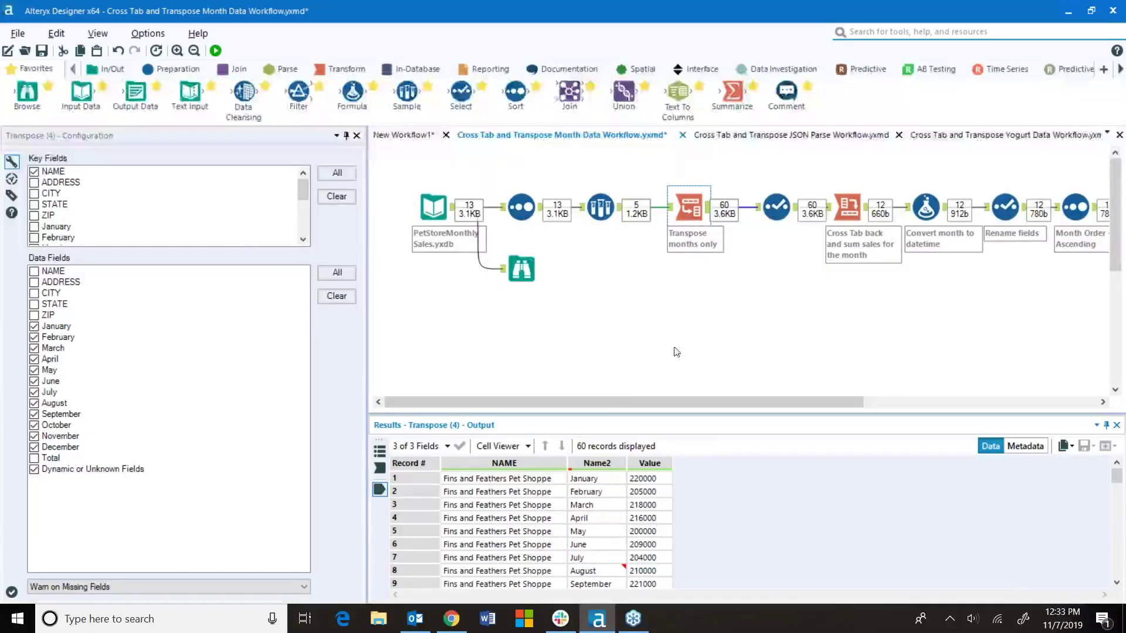
- Review the field renames in the Select tool after the Transpose, and compare the following Cross Tab tool's input and output
left_click(776, 209)
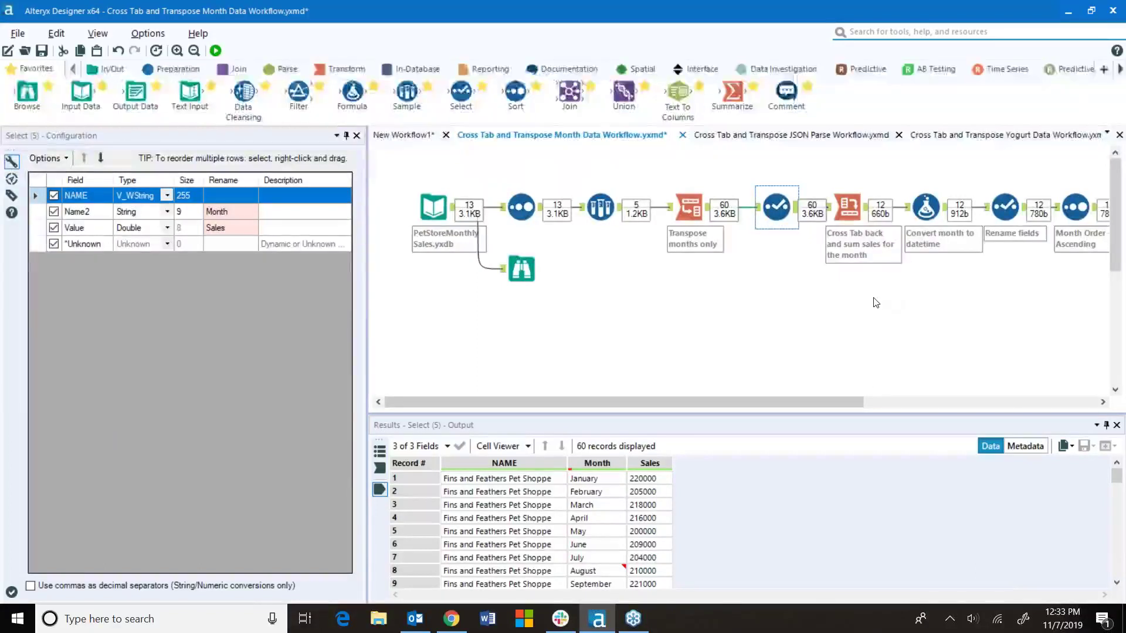
left_click(866, 211)
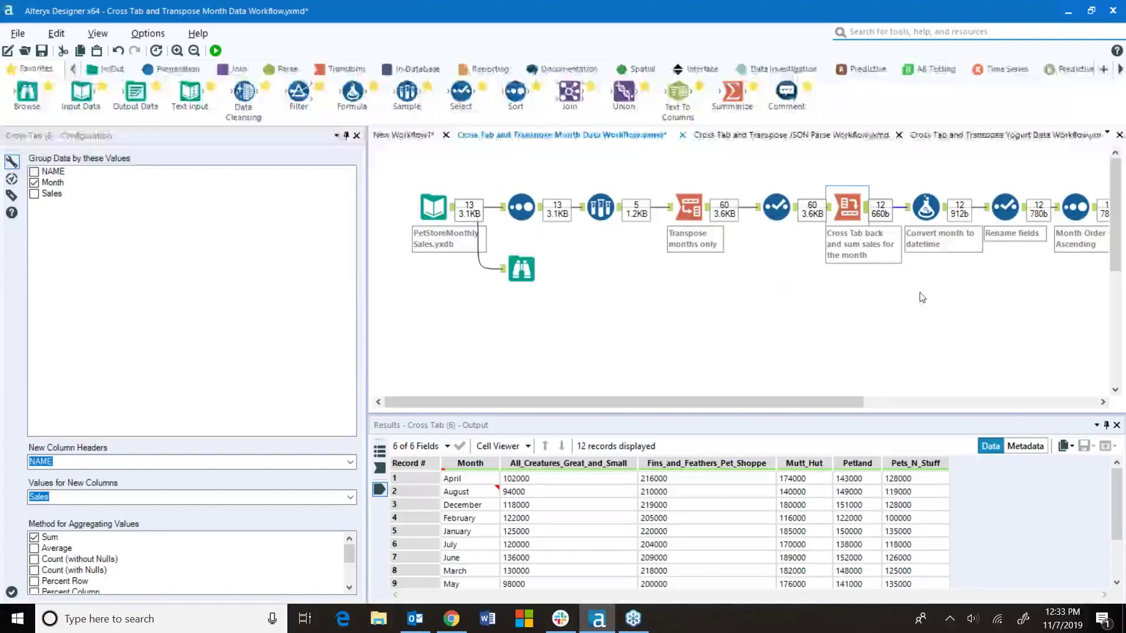
left_click(826, 209)
left_click(831, 215)
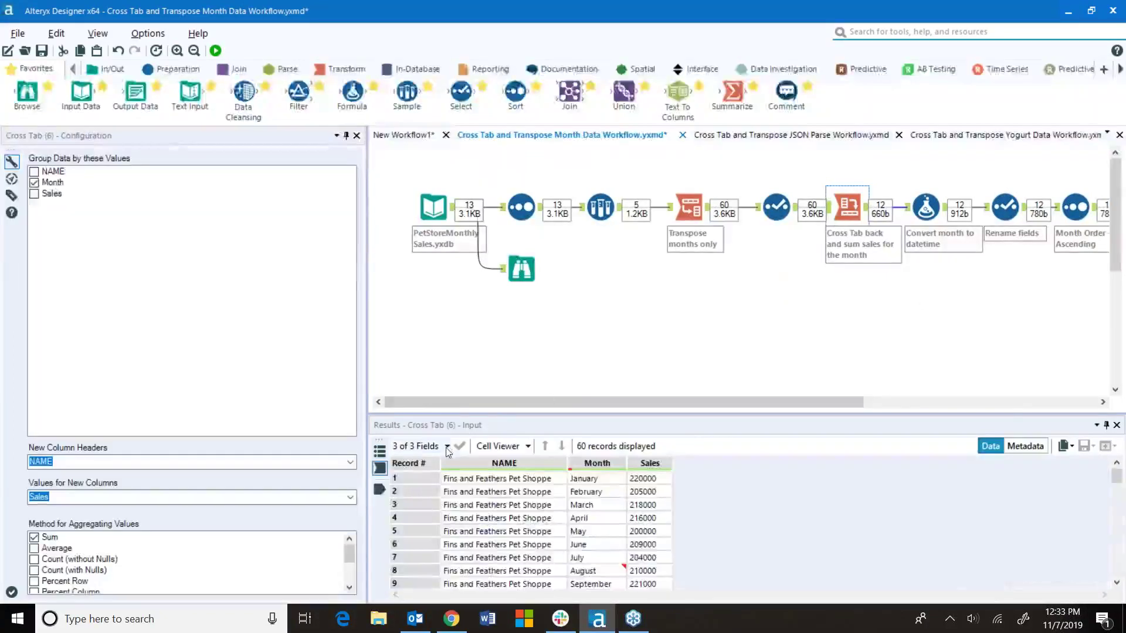
left_click(380, 489)
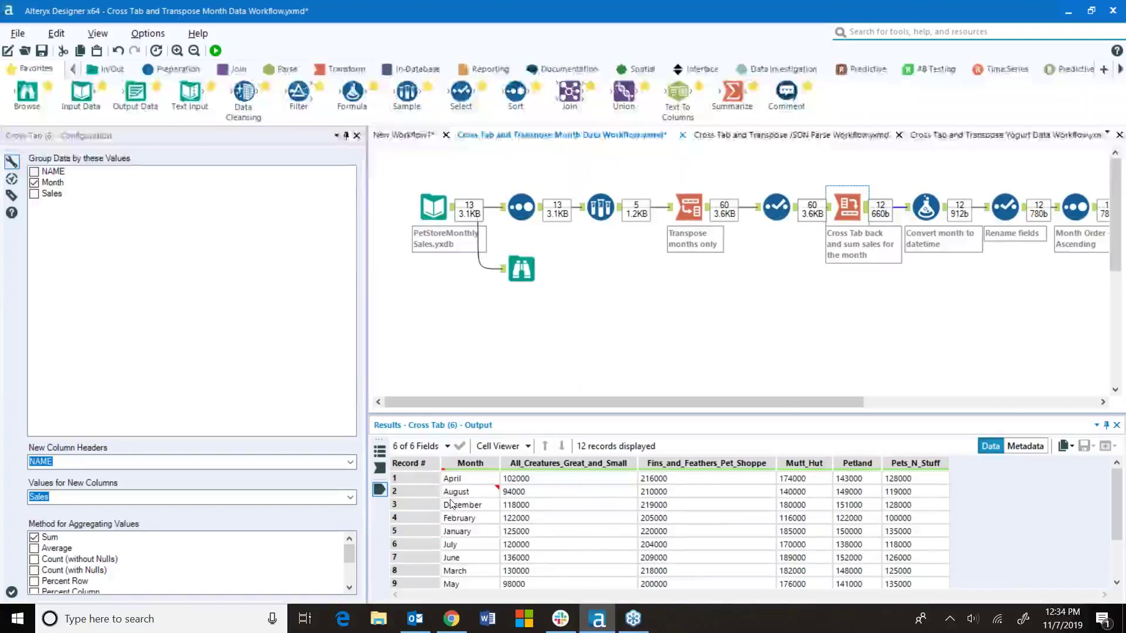
left_click(380, 469)
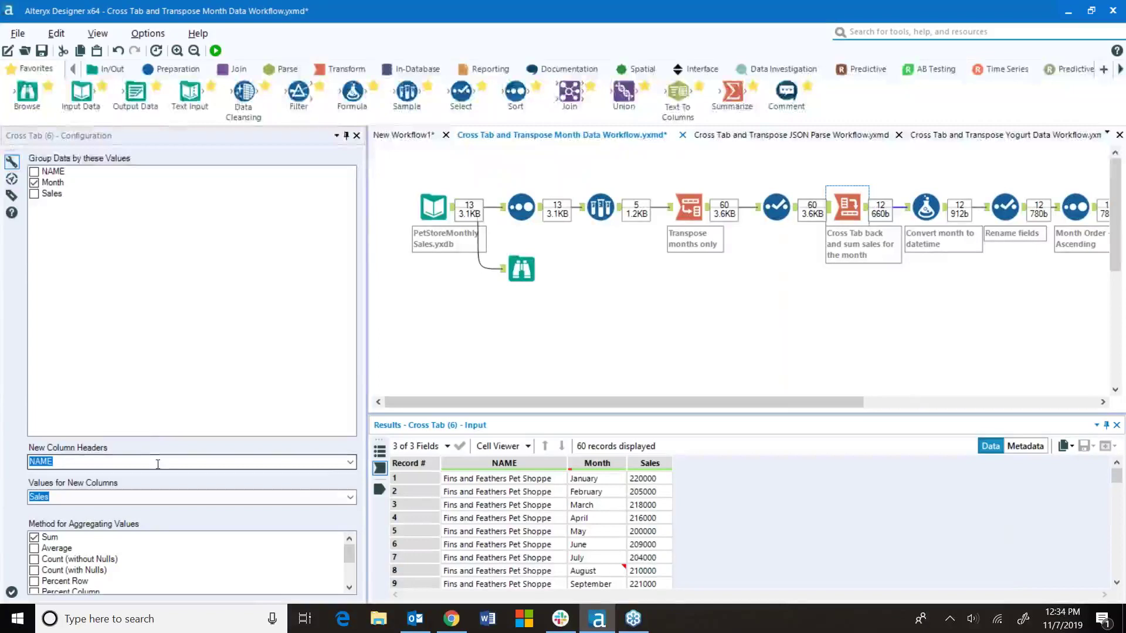
- Examine the Cross Tab's new column header and value field settings and its available aggregation methods
left_click(349, 464)
left_click(349, 467)
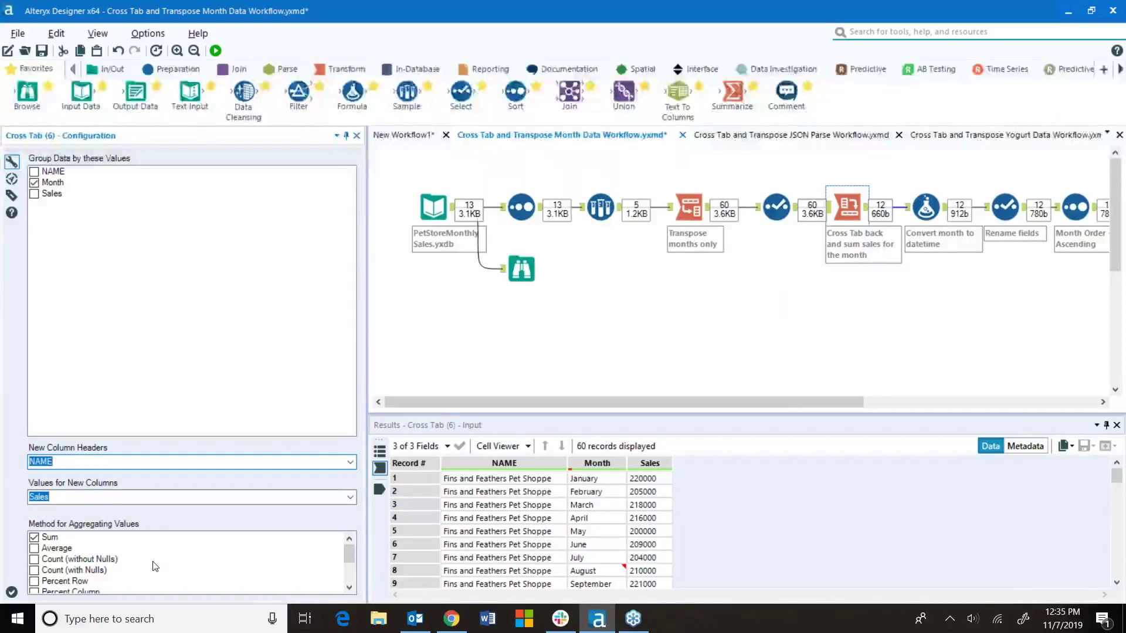
scroll(143, 569, "down", 3)
scroll(132, 570, "up", 3)
scroll(131, 570, "up", 1)
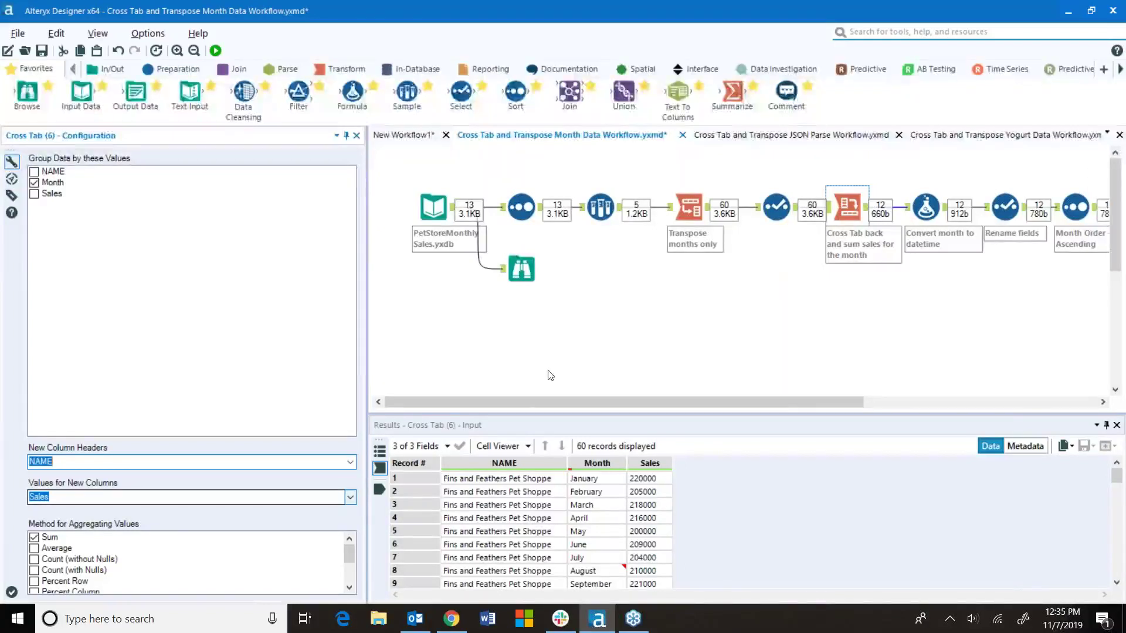
- Check the order of the Month values across all records of the Cross Tab's output
left_click(379, 489)
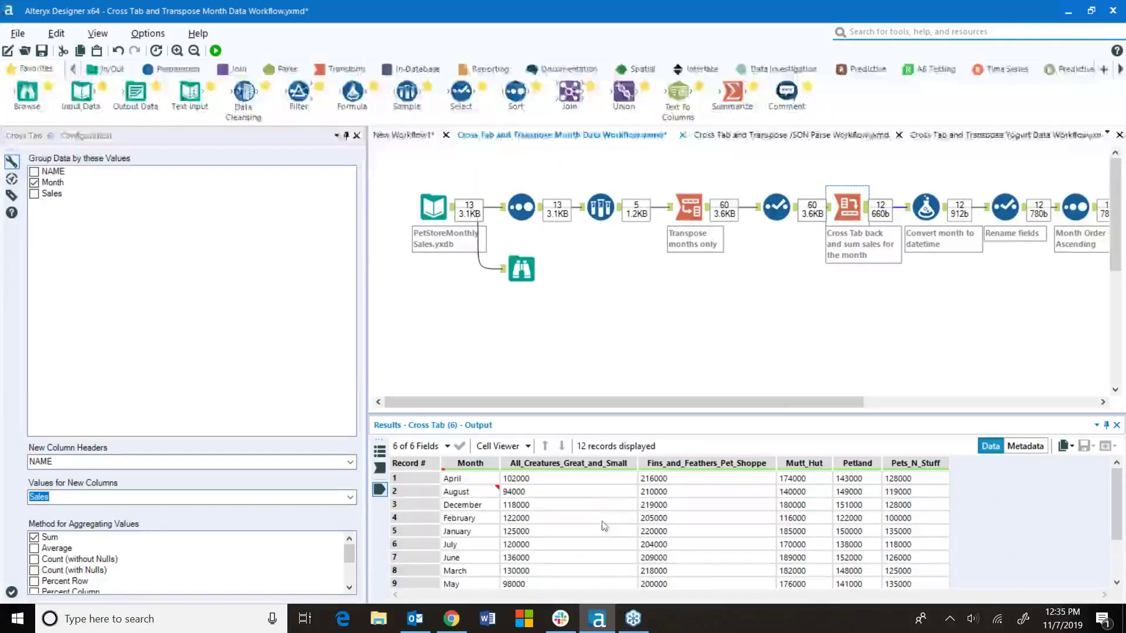
scroll(598, 533, "down", 2)
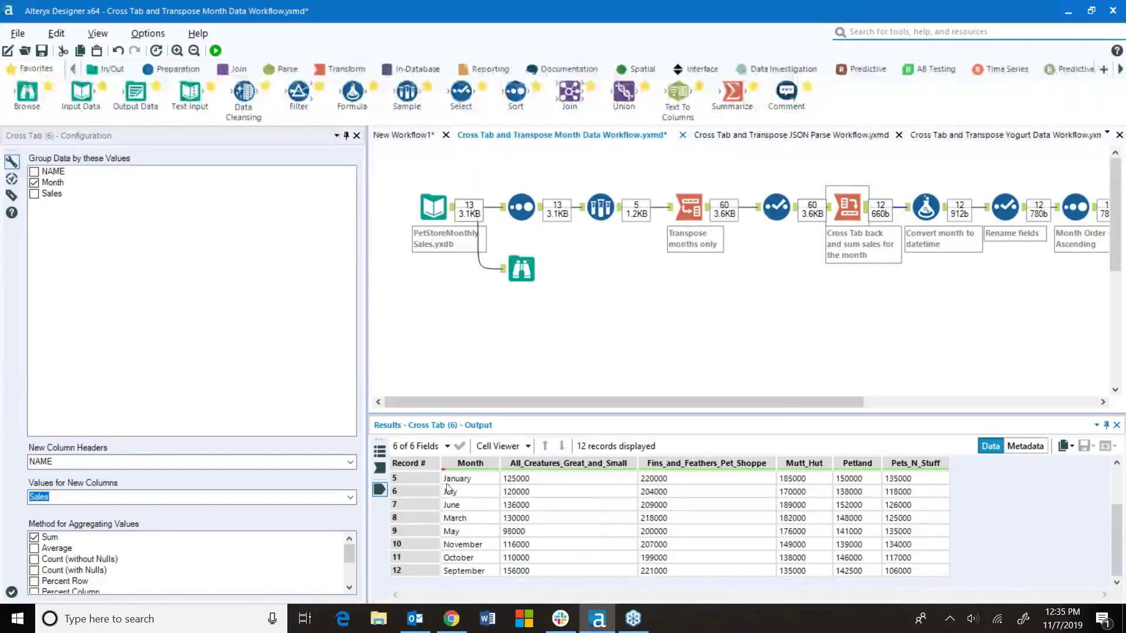
scroll(465, 530, "up", 2)
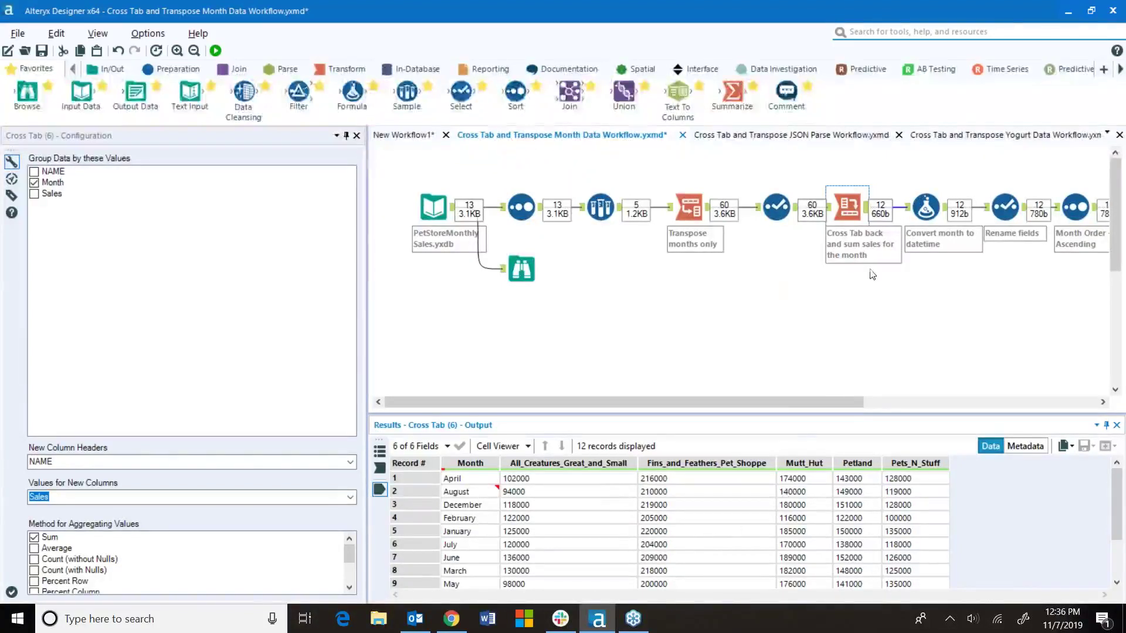
- Copy the Month2 expression DateTimeParse([Month],"%B") from the Formula tool into a blank Notepad document, and return to the workflow
left_click_drag(817, 403, 980, 395)
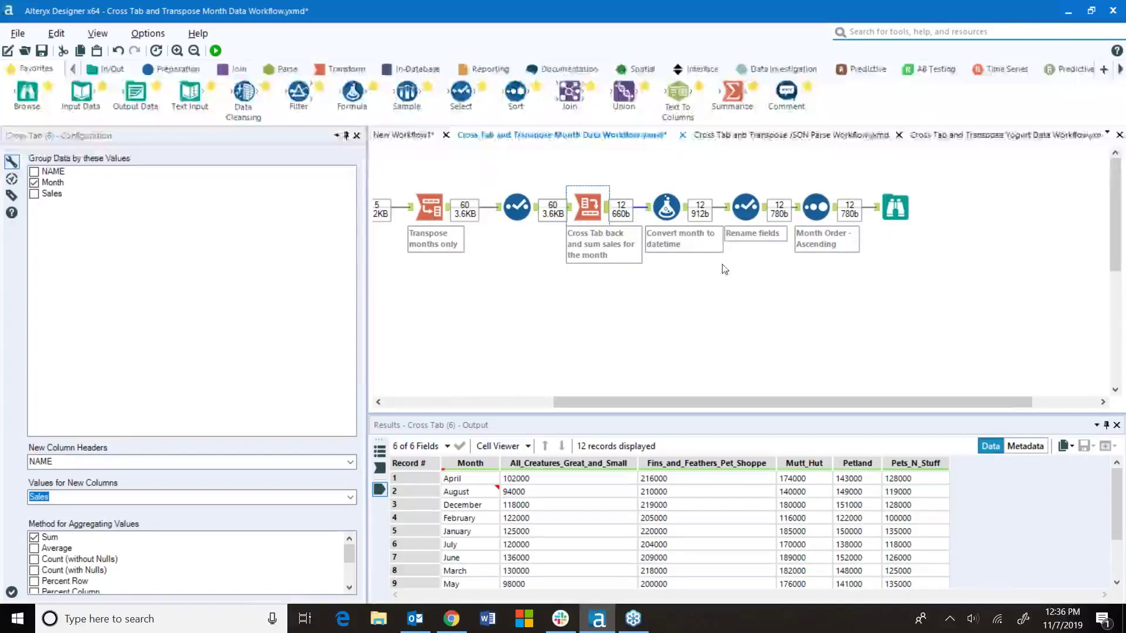
left_click(664, 209)
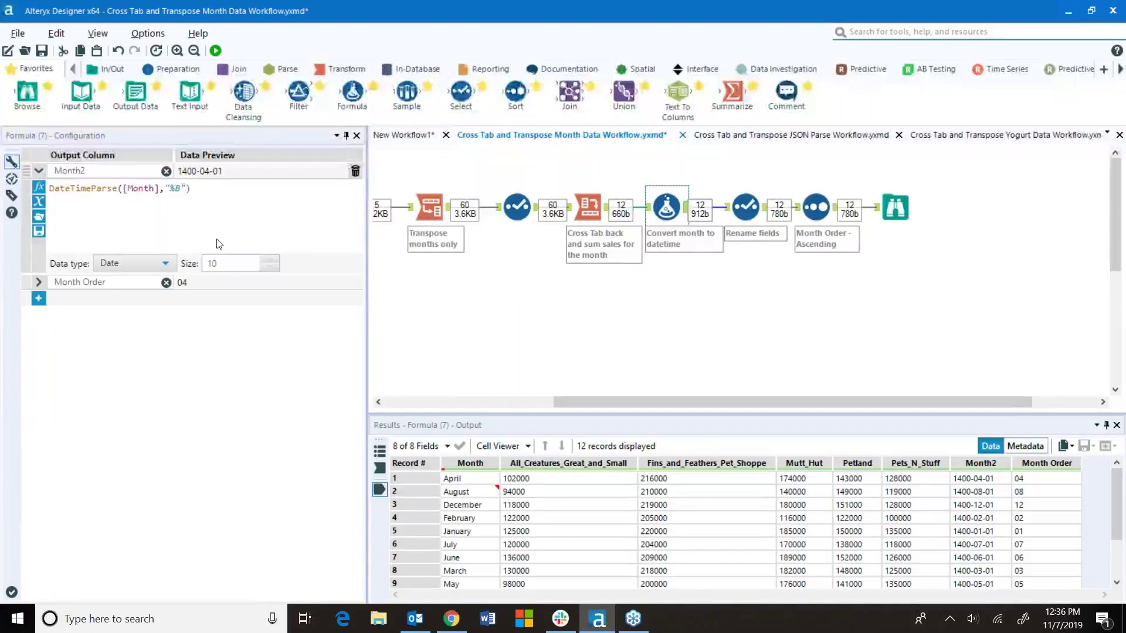
left_click(150, 619)
type("note")
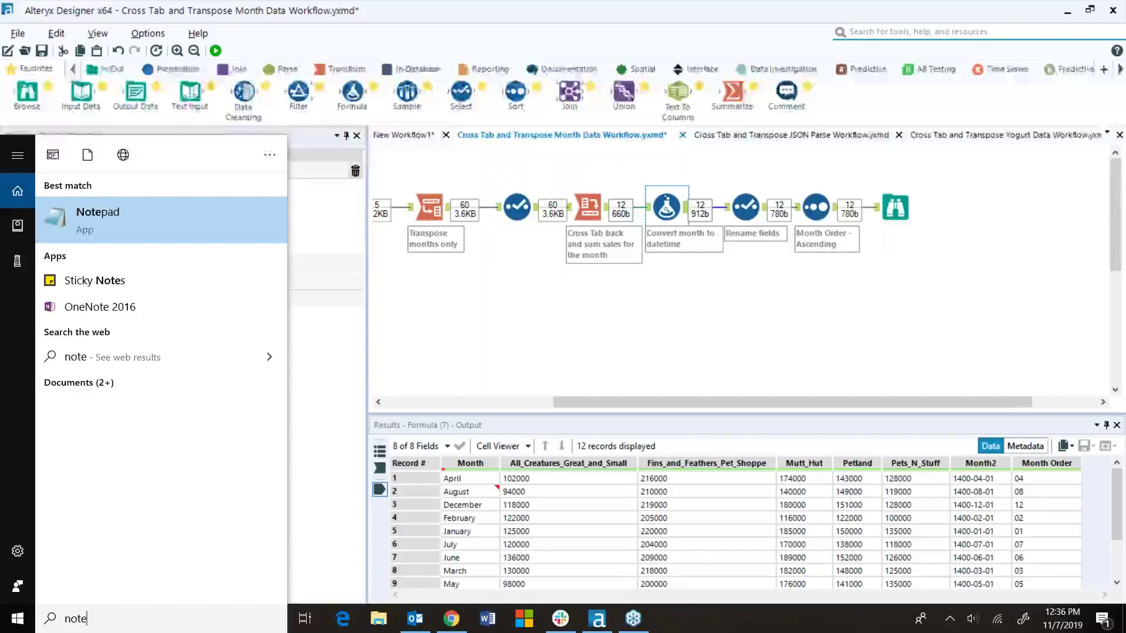
left_click(97, 217)
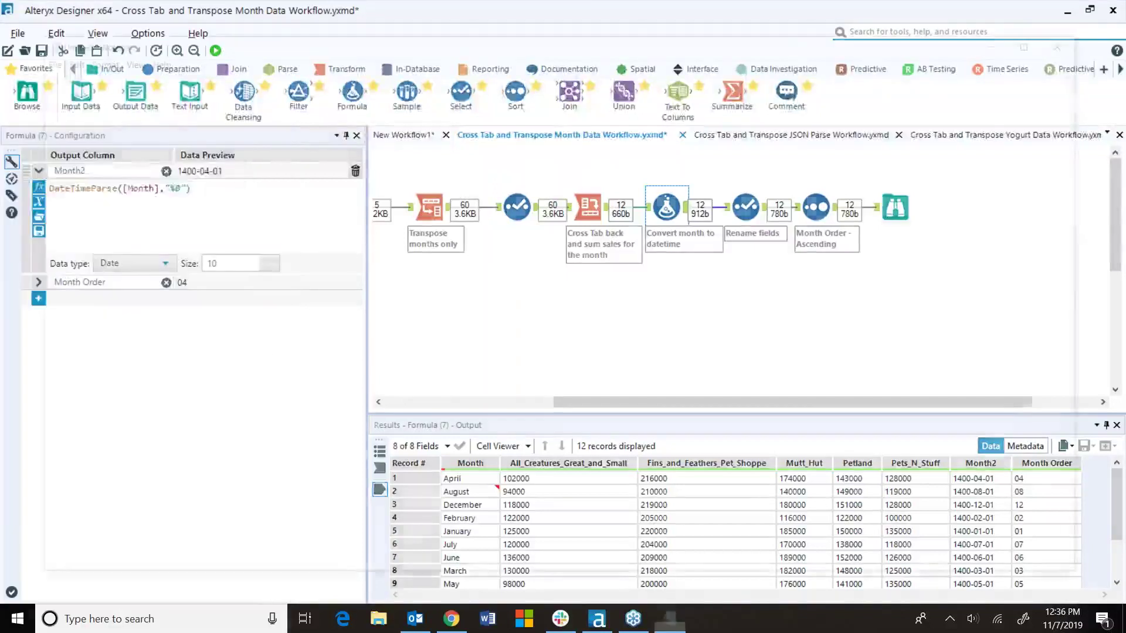
left_click(1013, 37)
left_click_drag(211, 207, 47, 216)
key("ctrl+c")
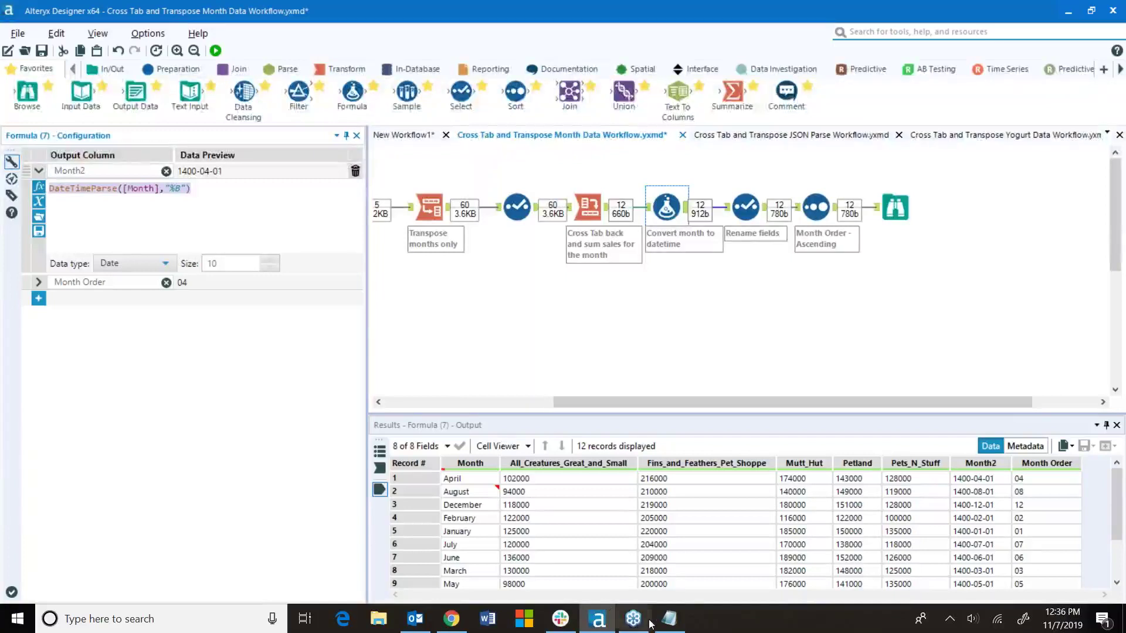
left_click(678, 626)
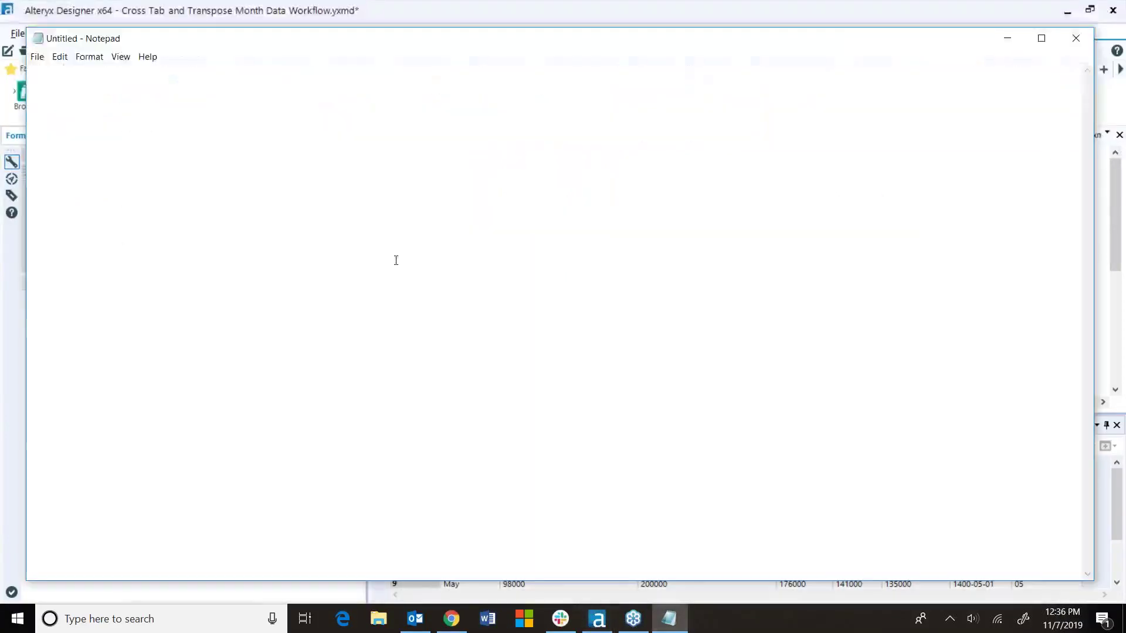
key("ctrl+v")
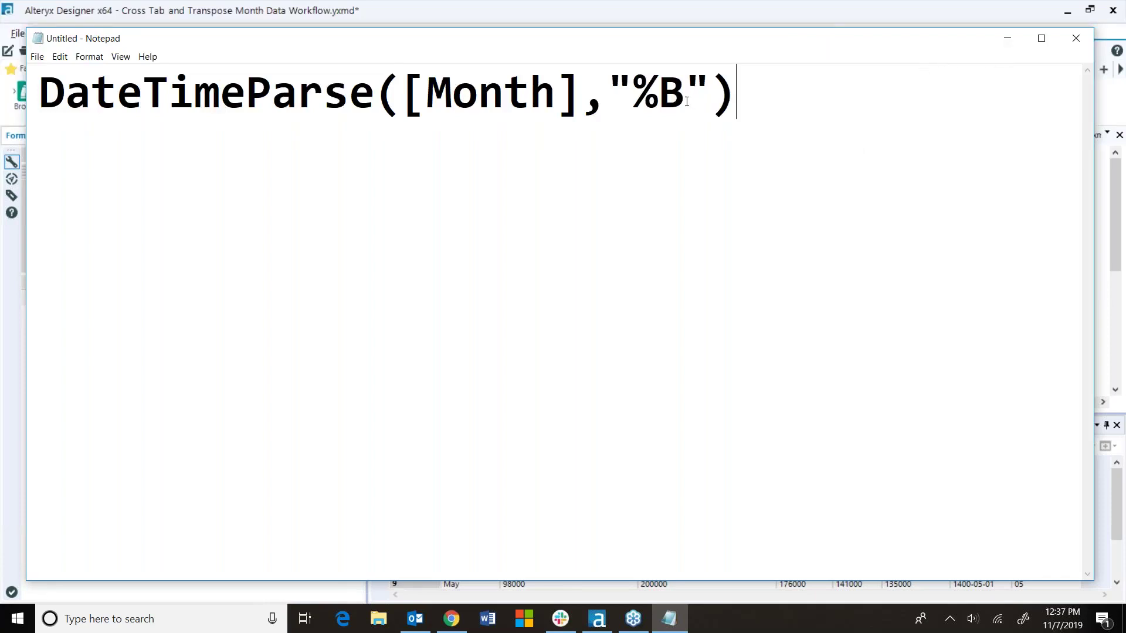
left_click(1009, 40)
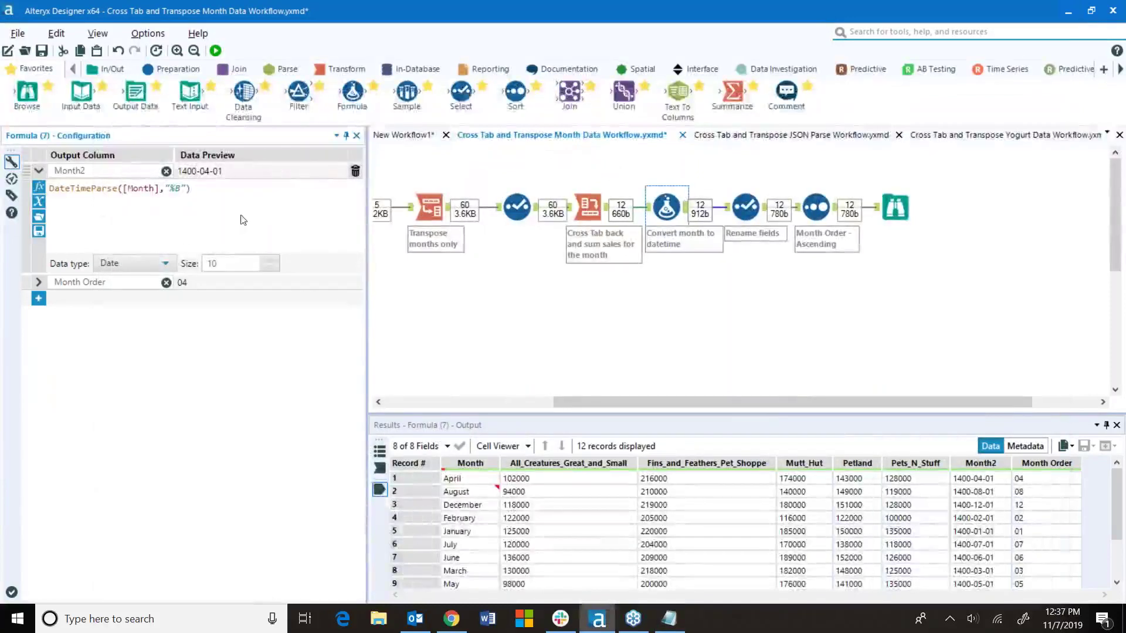
- View the data type options for Month2 and highlight the Month2 values of records 1 to 8 in the Formula output
left_click(169, 264)
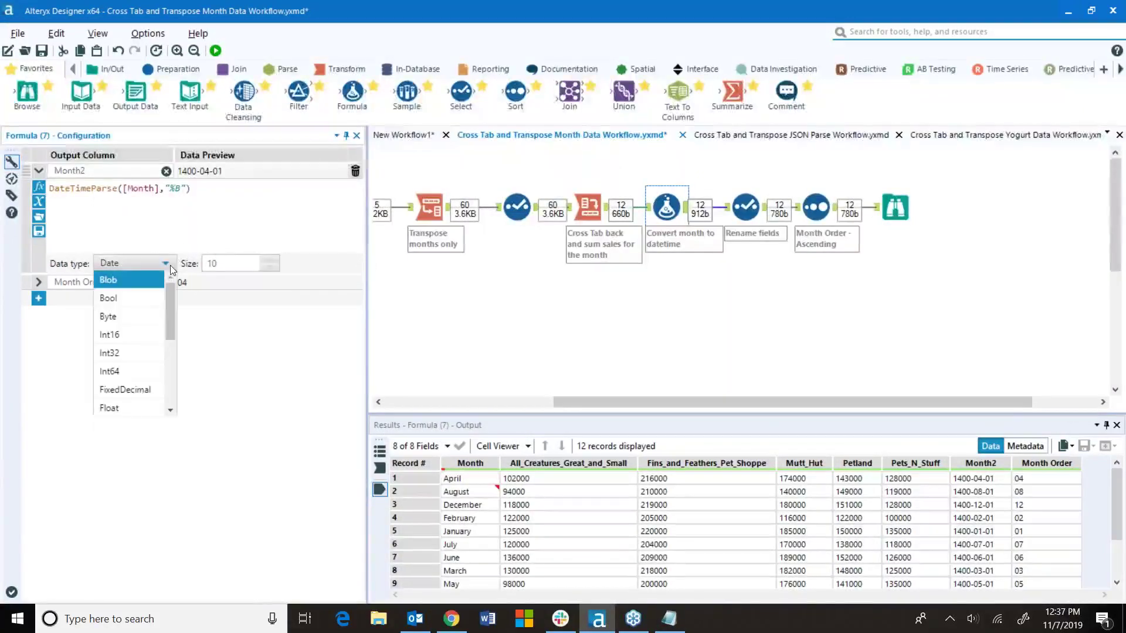
left_click(169, 264)
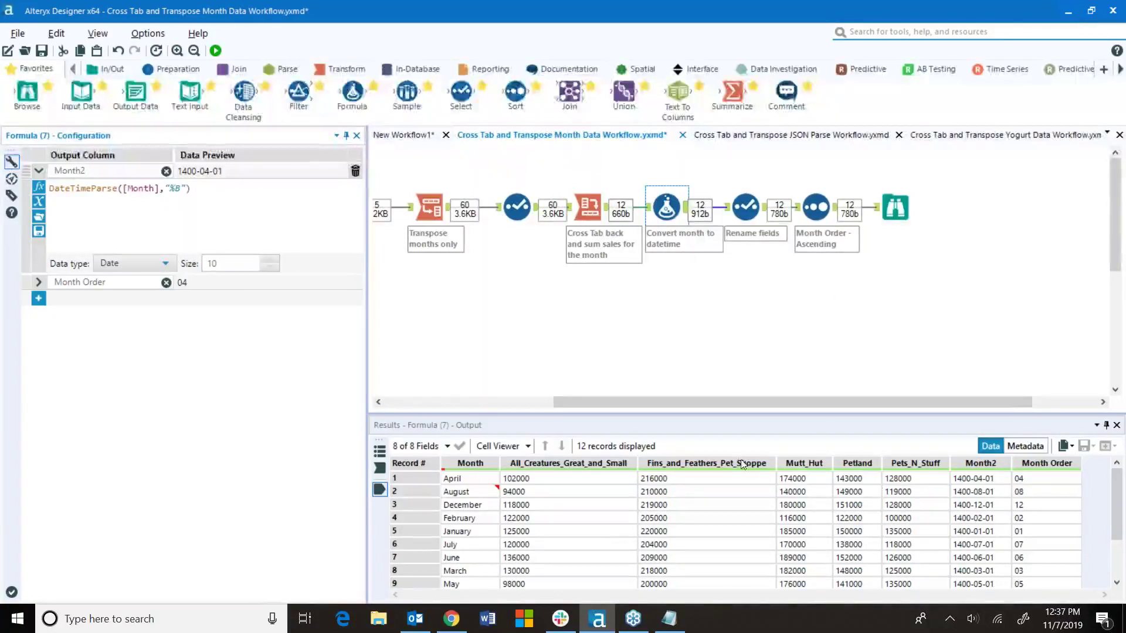
left_click_drag(988, 478, 996, 580)
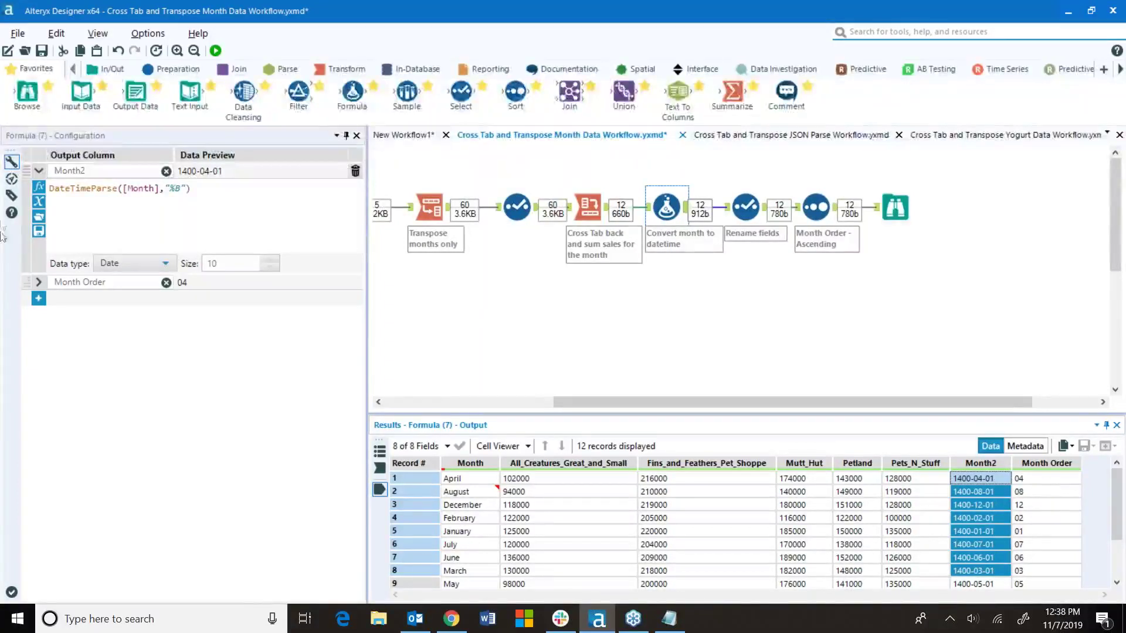
- Expand the Month Order expression and examine the String functions available to it, including Substring(String,start,length) and Left(String,len)
left_click(39, 283)
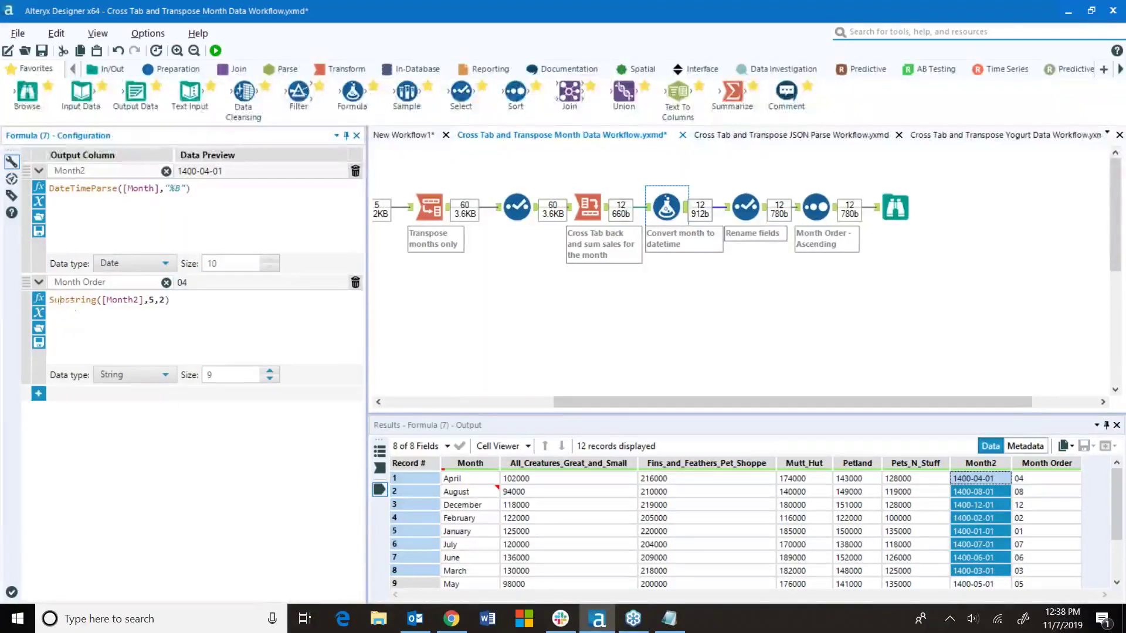
left_click(40, 303)
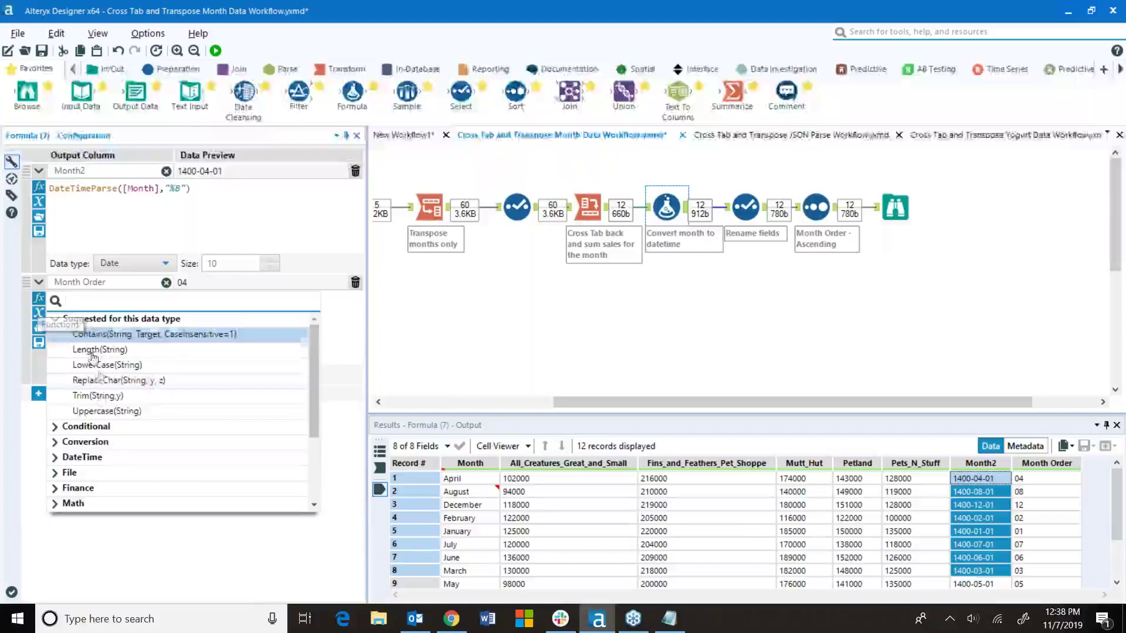
scroll(102, 434, "down", 3)
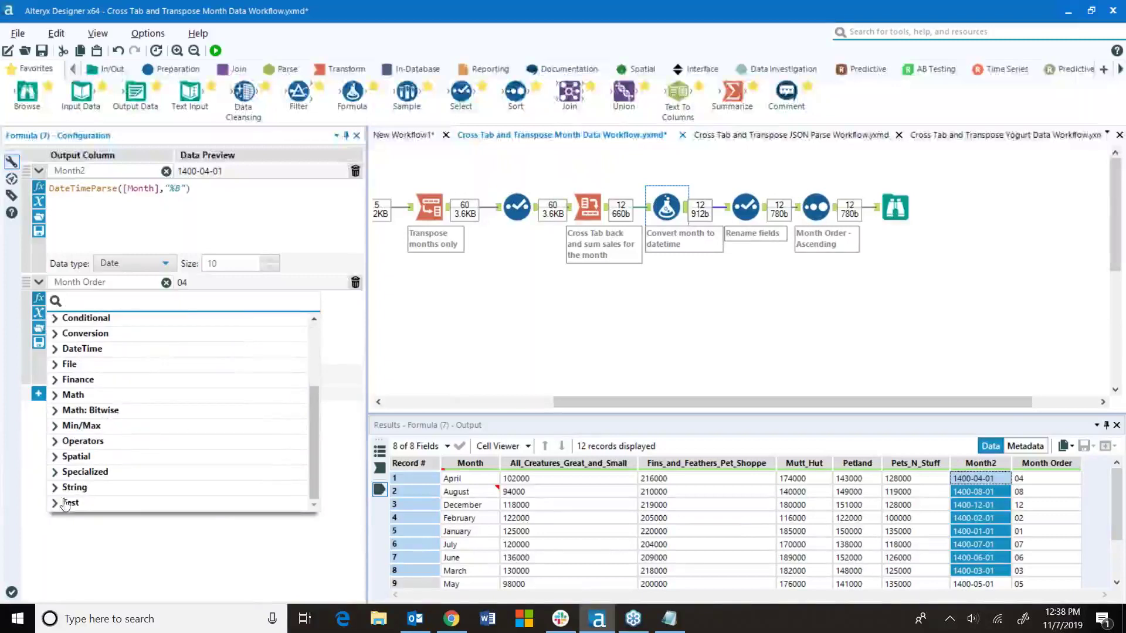
left_click(70, 487)
scroll(157, 463, "down", 2)
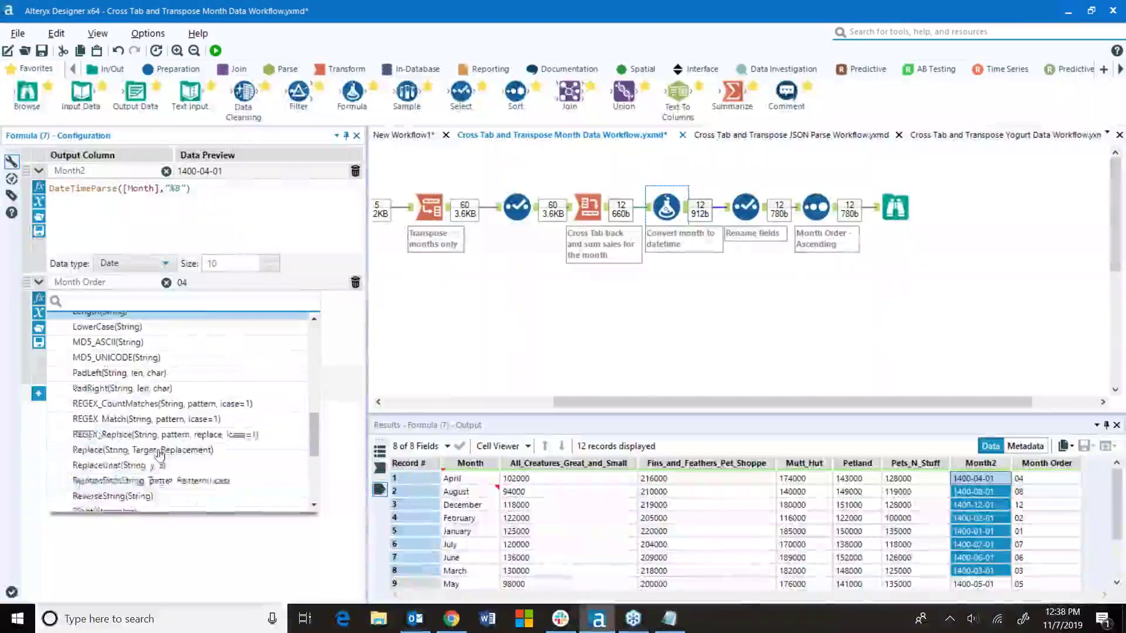
scroll(155, 469, "down", 2)
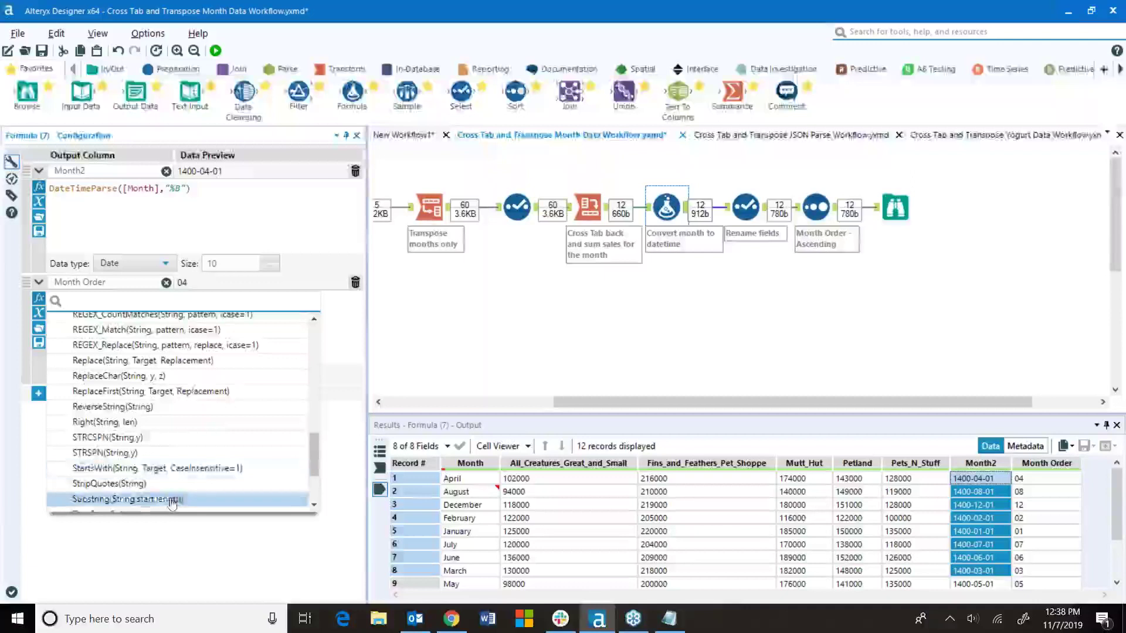
scroll(172, 504, "down", 2)
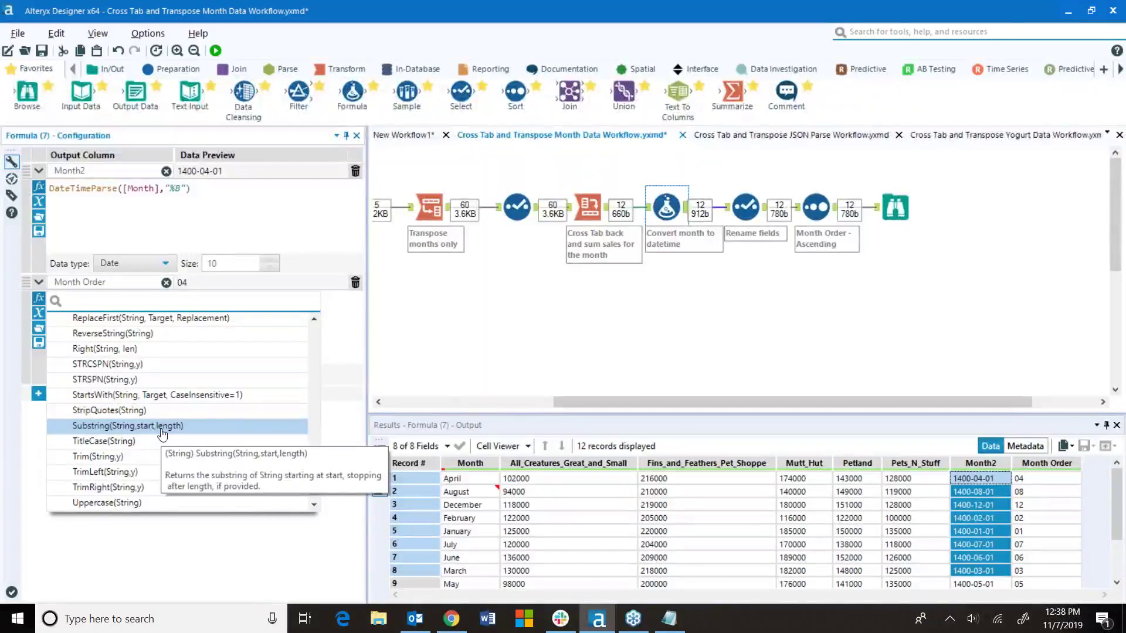
scroll(163, 434, "up", 5)
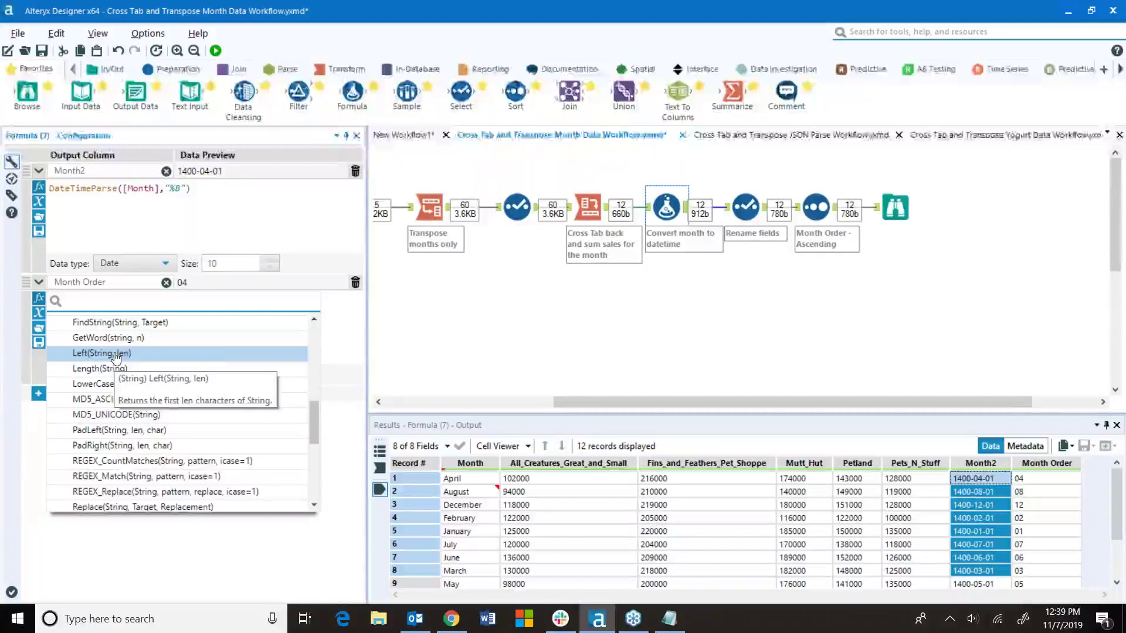
scroll(129, 410, "down", 4)
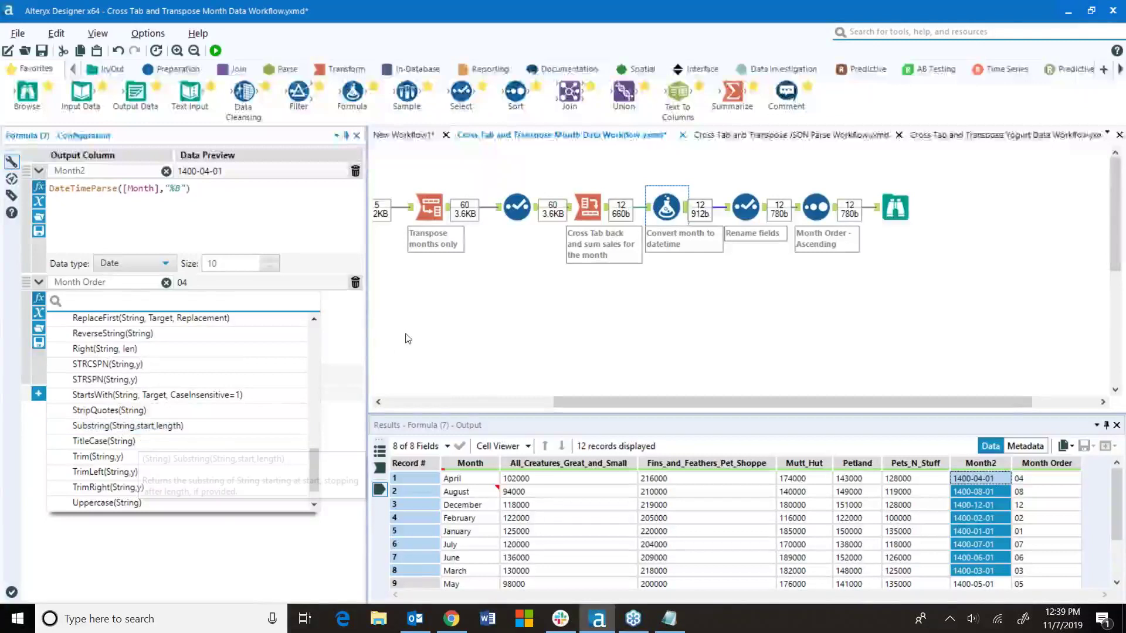
left_click(348, 327)
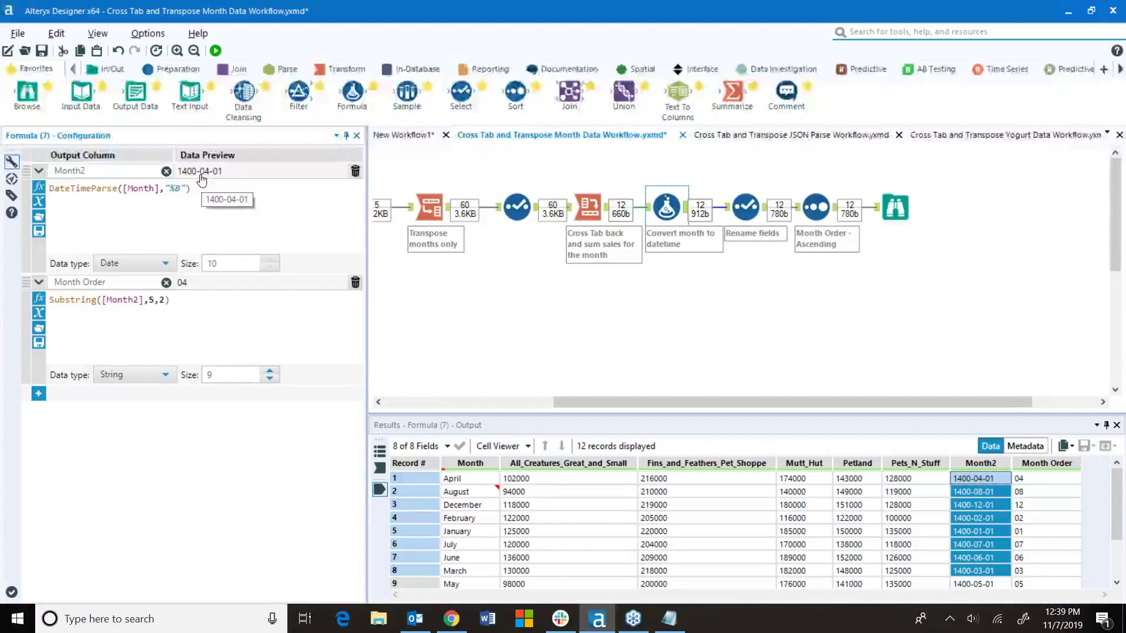
- Replace the Notepad text with the Month Order expression Substring([Month2],5,2), and return to the first Month Order value in the Formula output
left_click(151, 301)
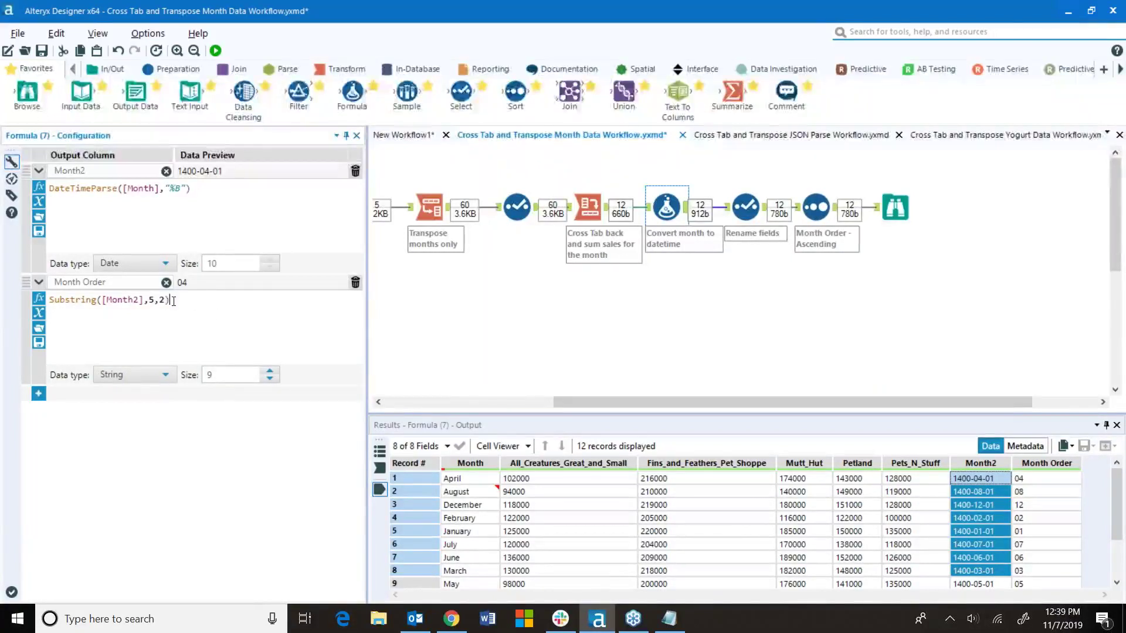
left_click_drag(174, 301, 30, 297)
key("ctrl+c")
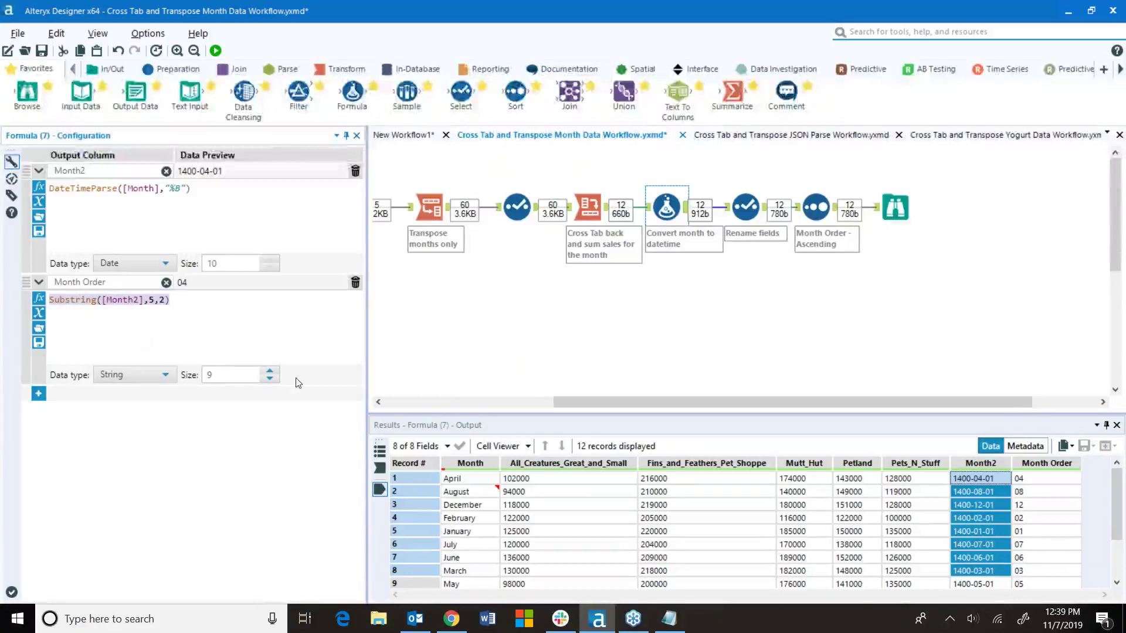
left_click(669, 618)
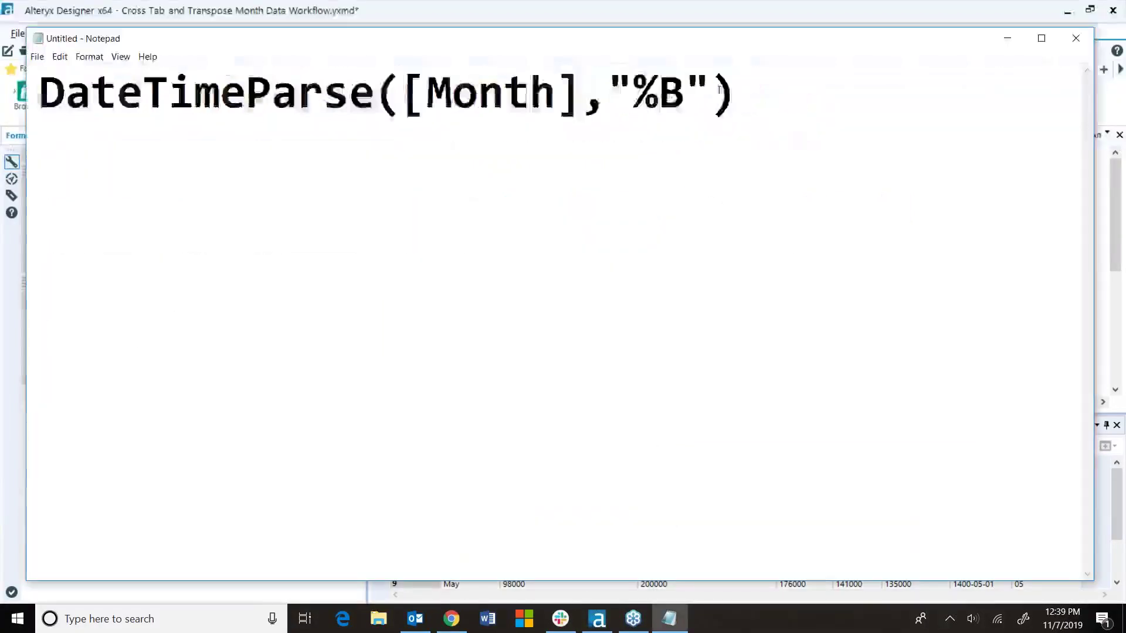
key("ctrl+a")
key("ctrl+v")
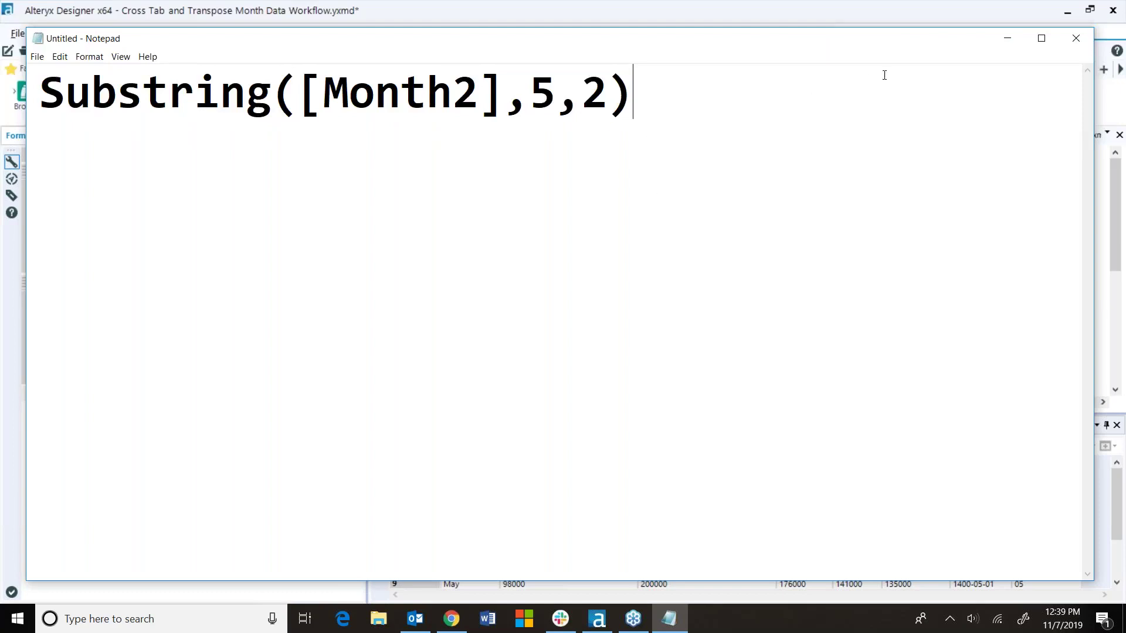
left_click(1007, 38)
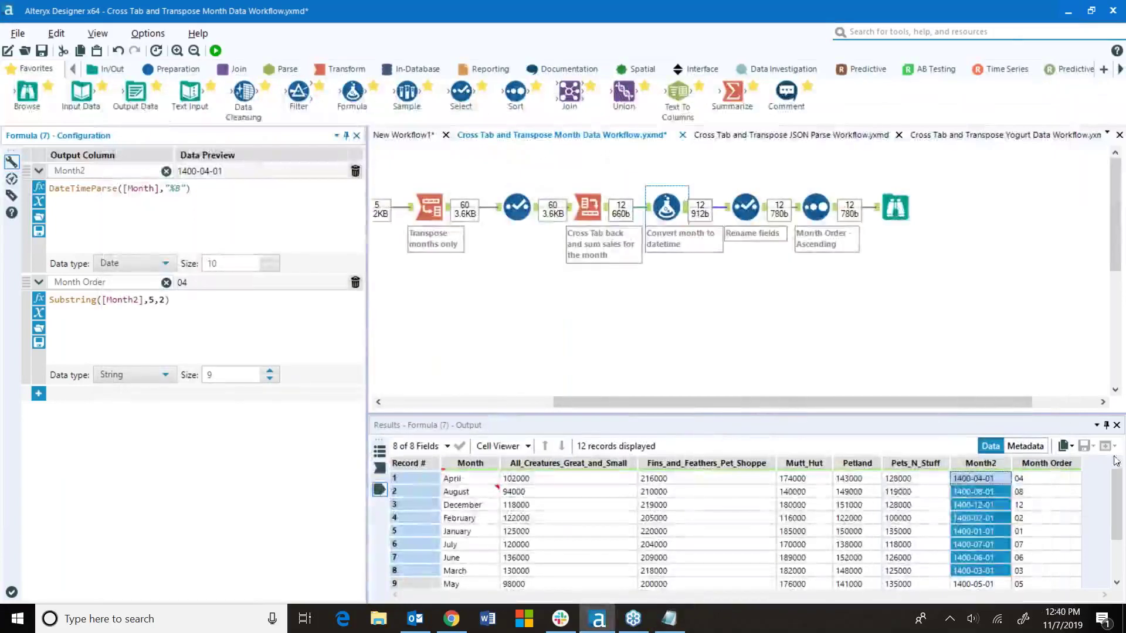
left_click(1053, 480)
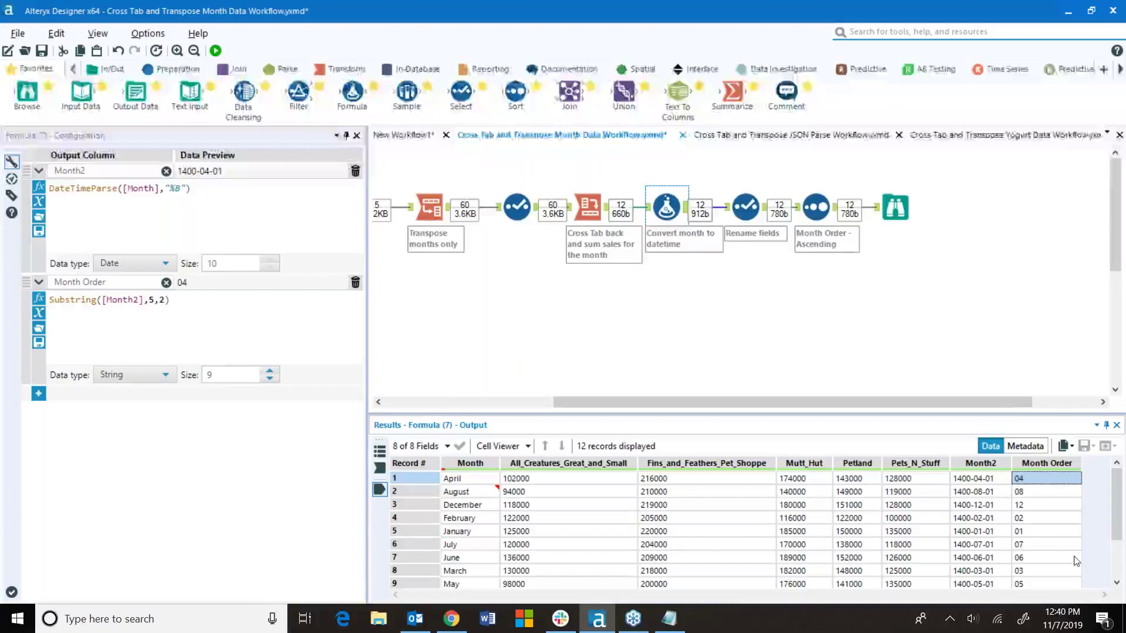
- Review the settings of the Rename fields Select tool and the Month Order Sort tool
left_click(746, 206)
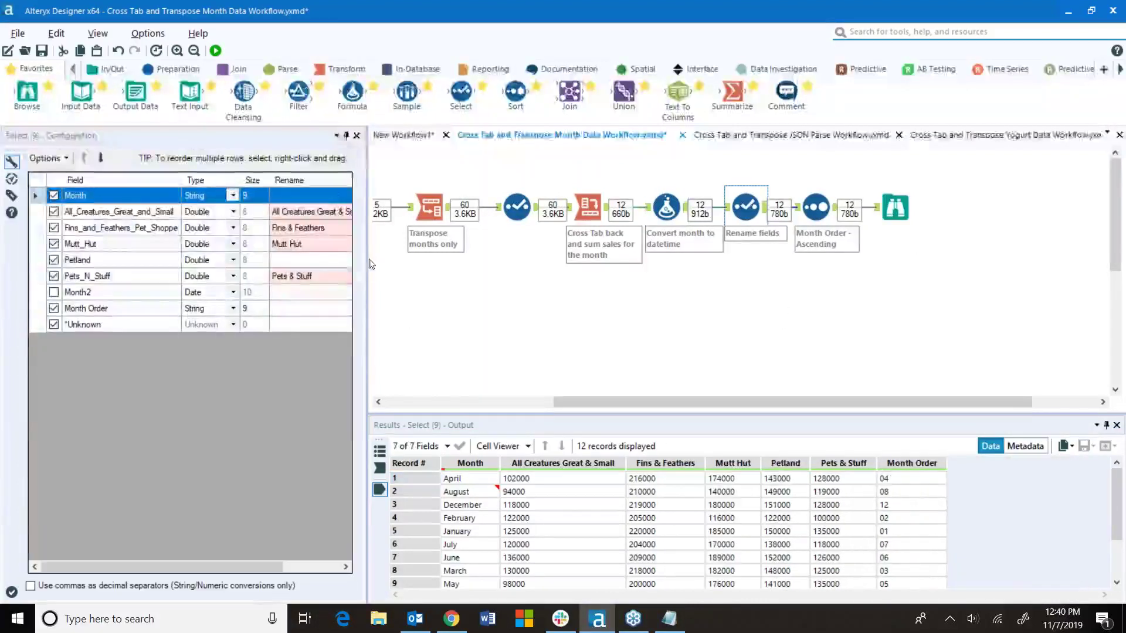
left_click_drag(370, 264, 457, 264)
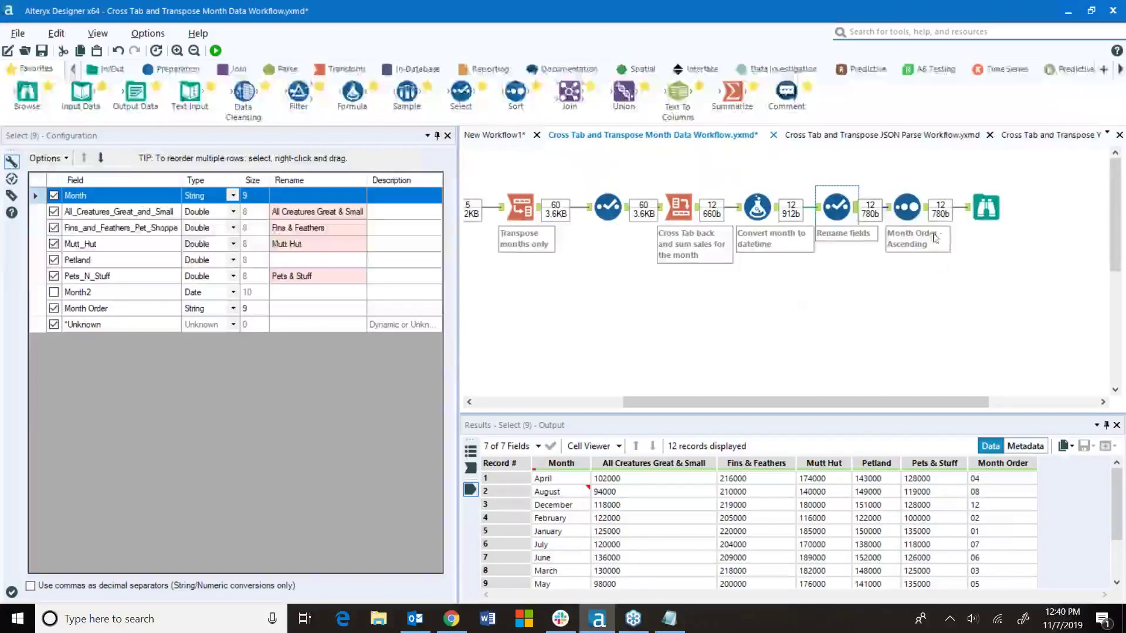
left_click(922, 213)
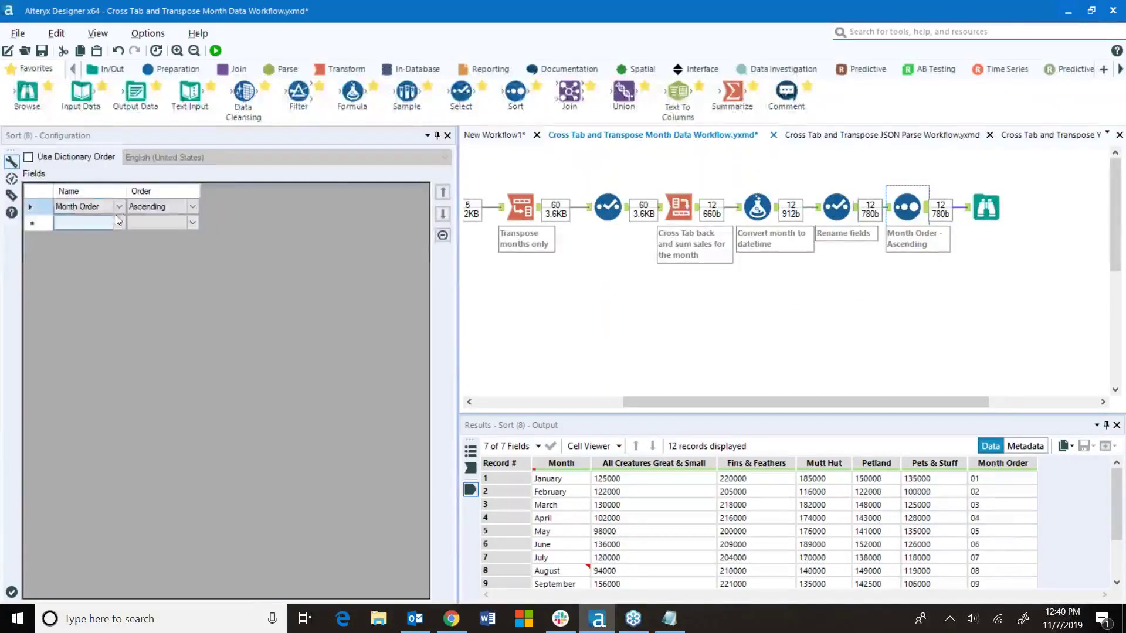
- View the final Browse tool's output table in a separate window, and close it
left_click(986, 208)
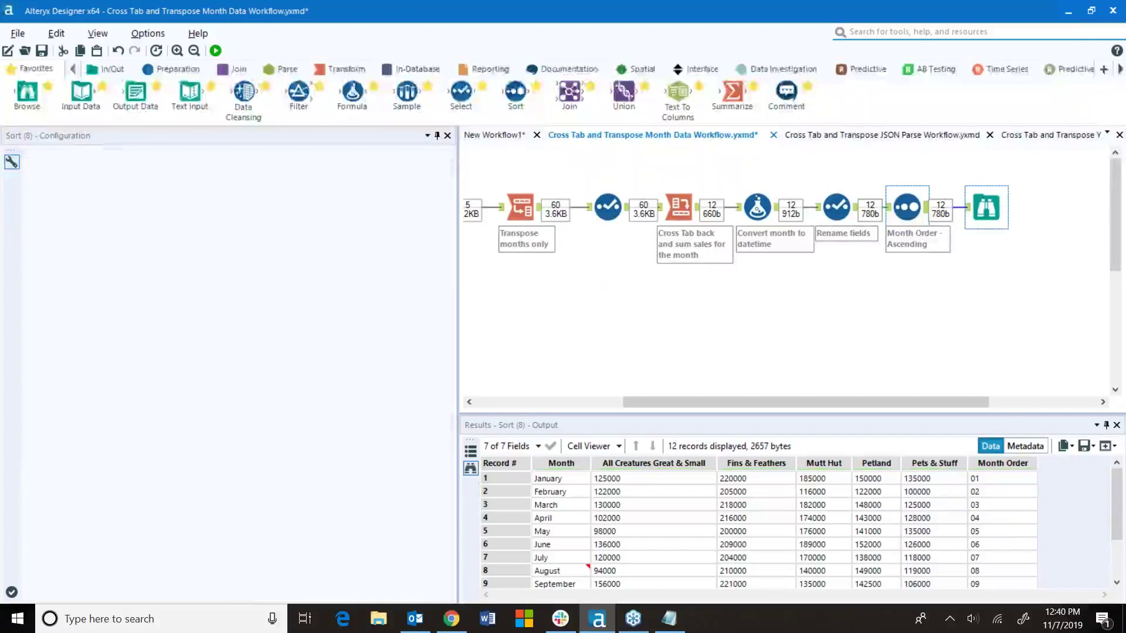
left_click(1106, 446)
left_click(1104, 467)
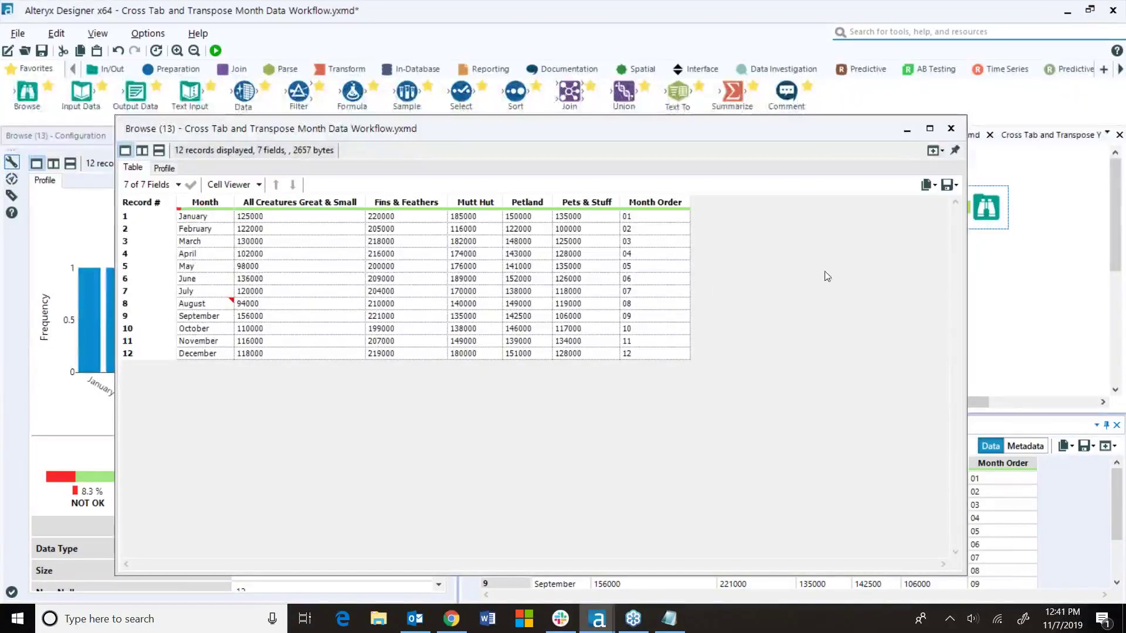
left_click(951, 128)
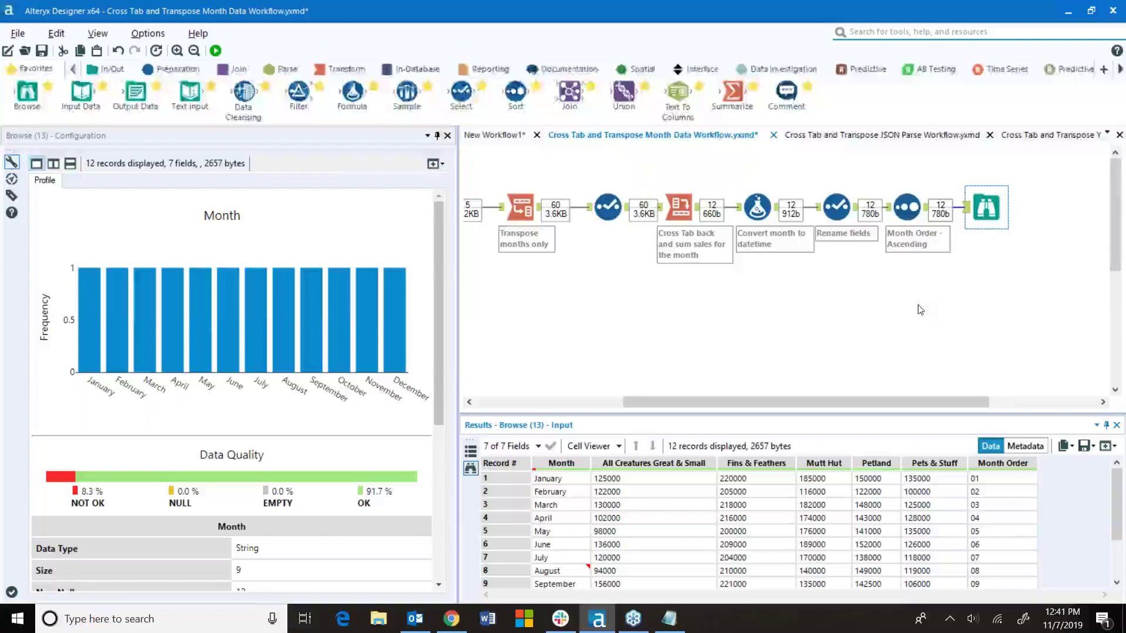
- Examine the month names in the Name2 column of the Transpose months only tool's output
left_click_drag(804, 401, 783, 402)
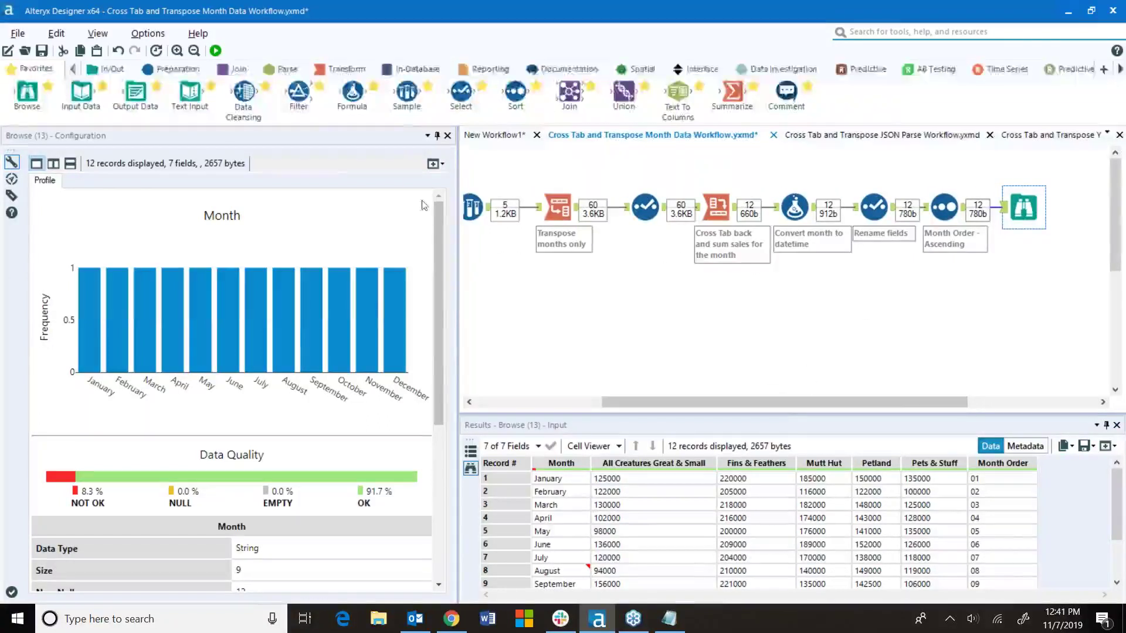
left_click(578, 213)
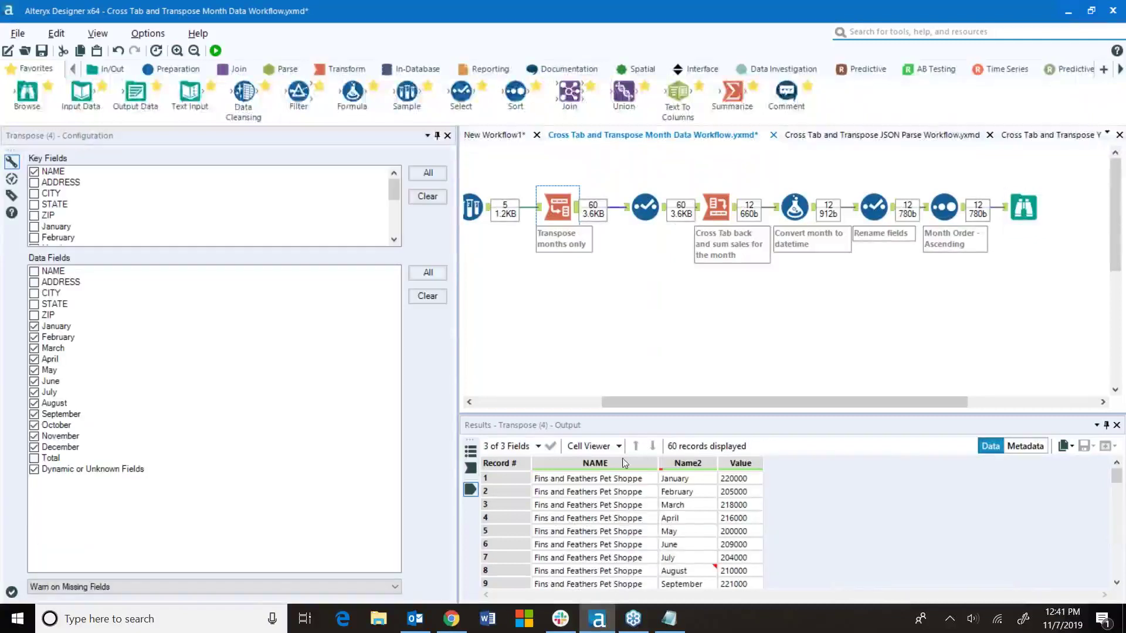
left_click_drag(697, 485, 705, 585)
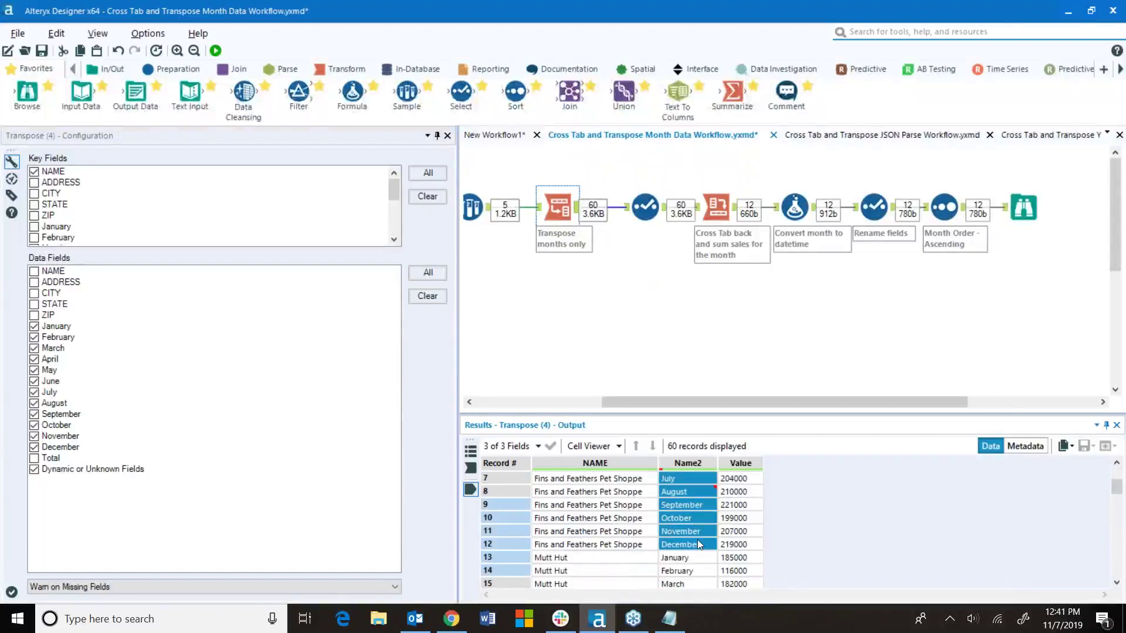
scroll(709, 498, "up", 2)
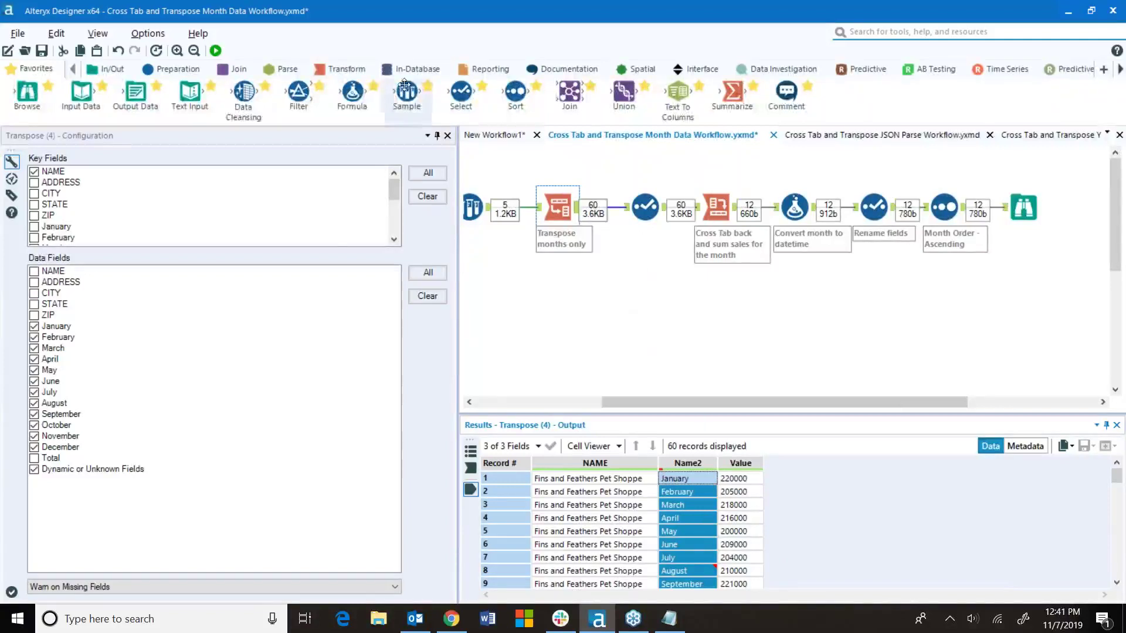
- Branch a Sample tool off the Transpose output and set it to keep the first 12 rows
left_click_drag(406, 94, 648, 322)
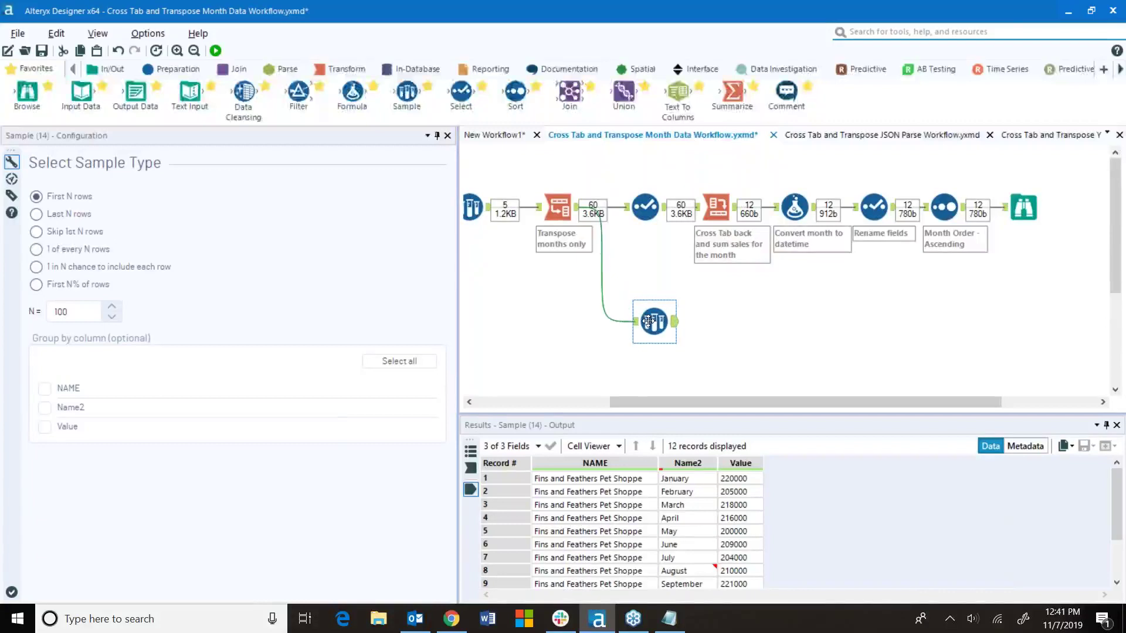
double_click(68, 312)
key("BackSpace")
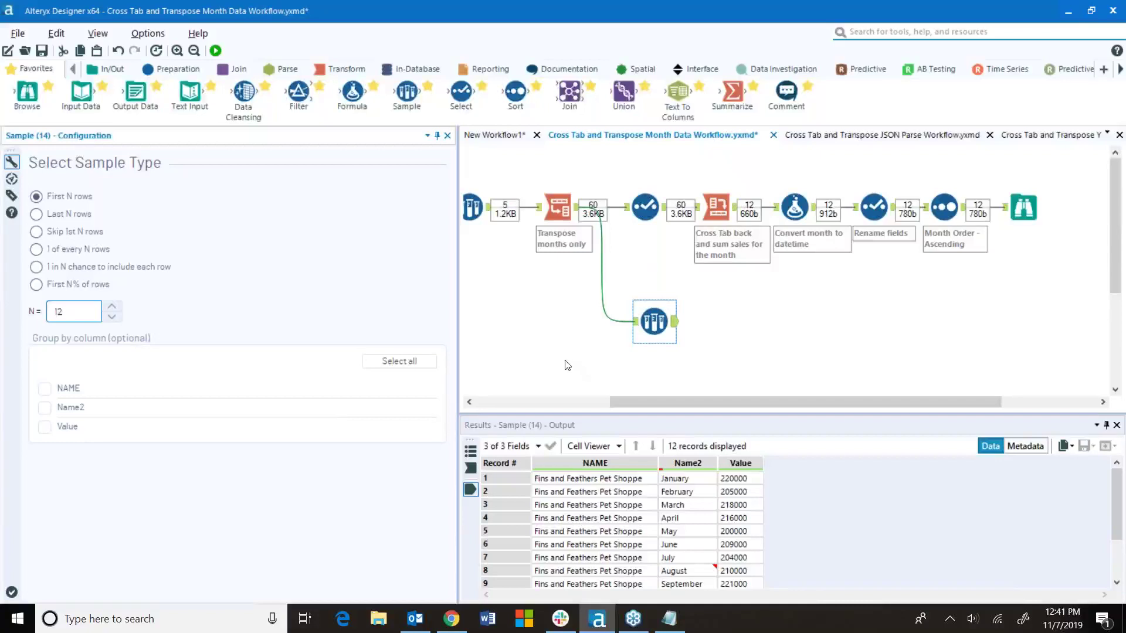
- Add a Record ID tool after the Sample tool and name its new column Month Order
left_click(182, 72)
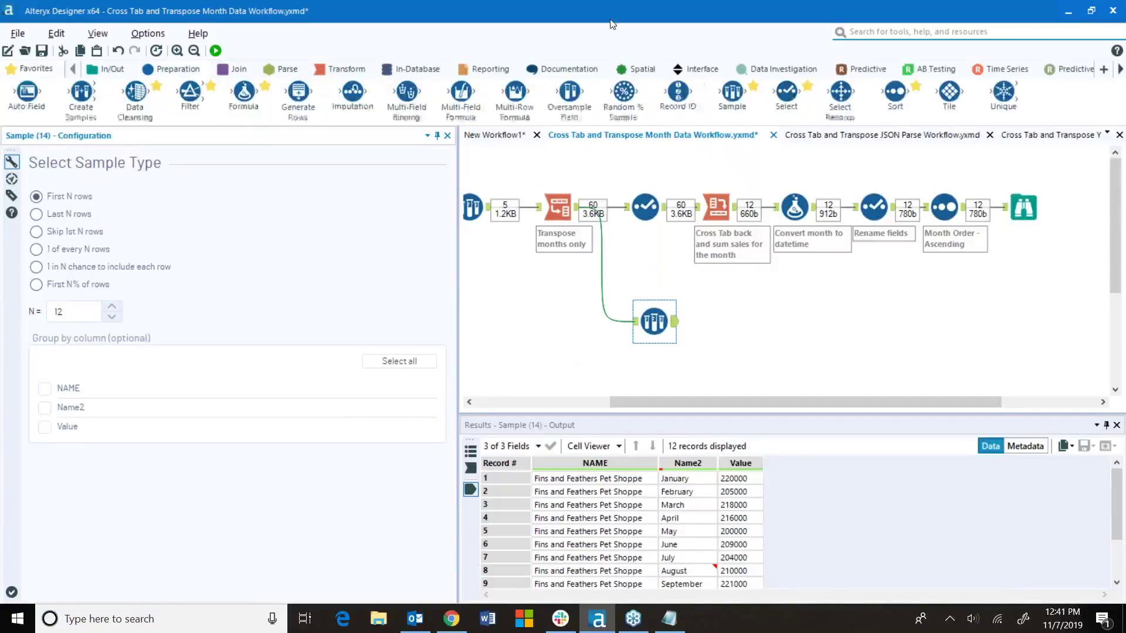
mouse_move(678, 99)
left_click_drag(678, 96, 727, 324)
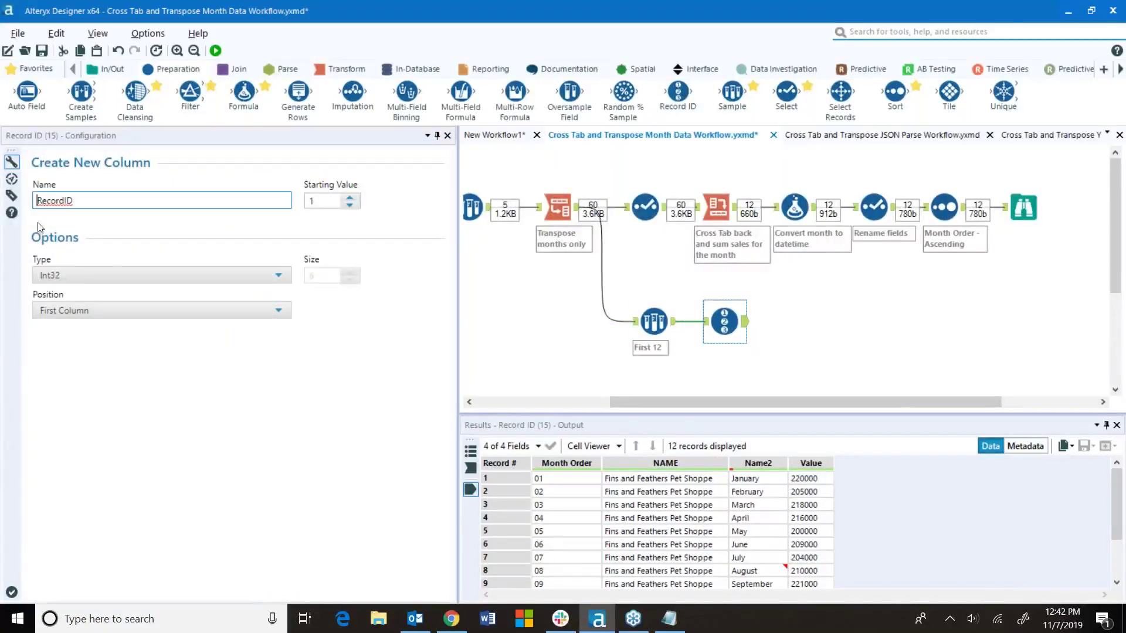
double_click(88, 201)
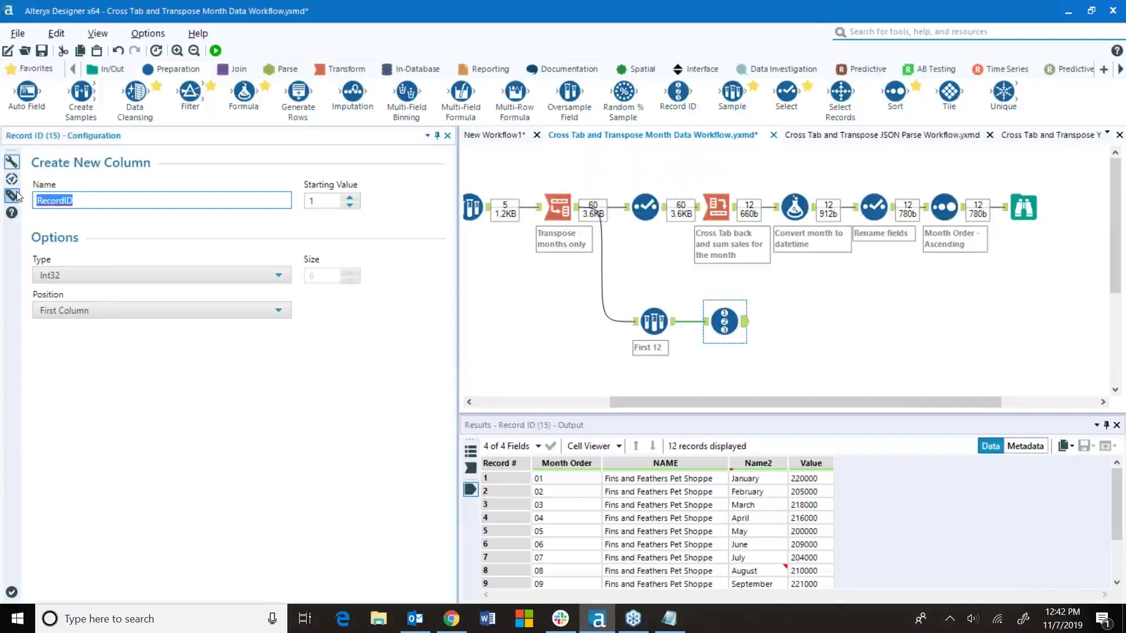
type("Month Order")
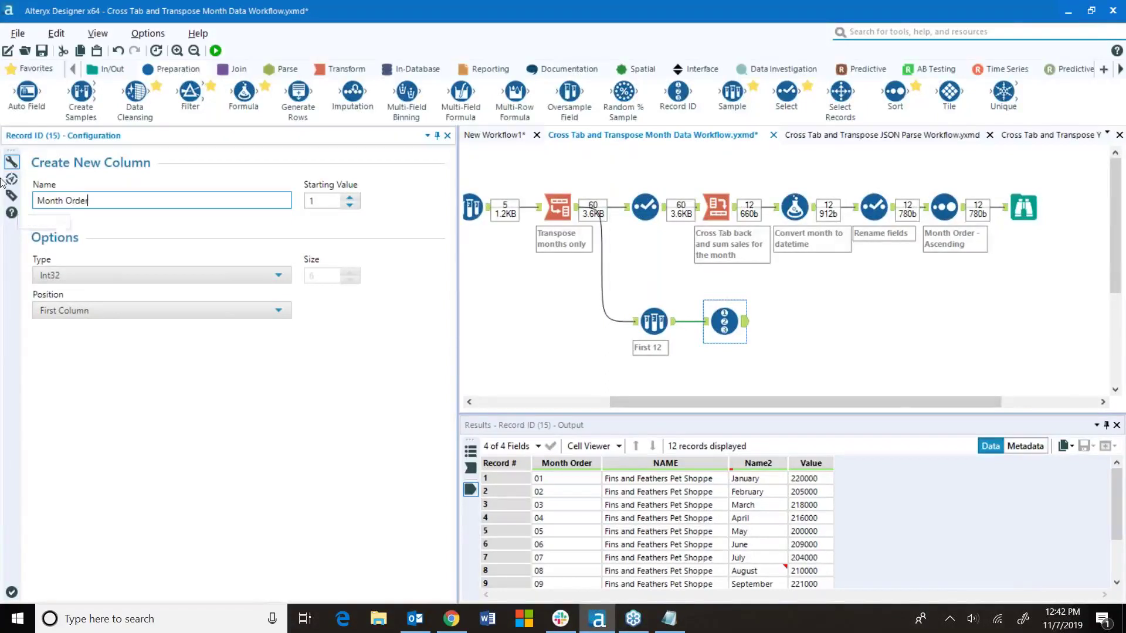
- Set the Month Order column's data type to String with a size of 2
left_click(77, 277)
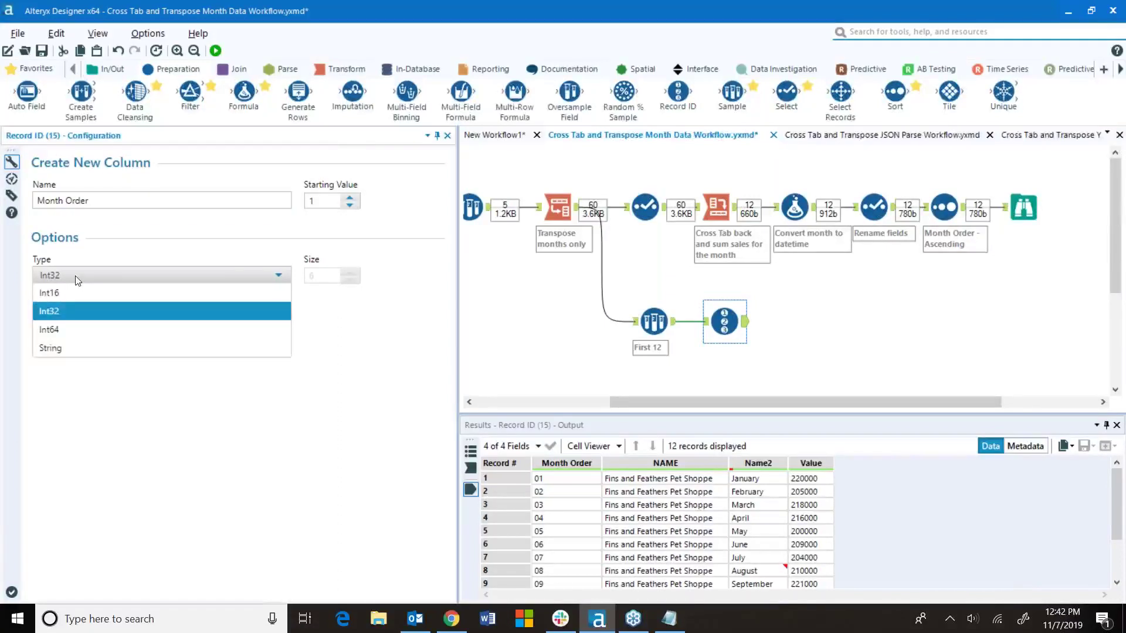
left_click(75, 348)
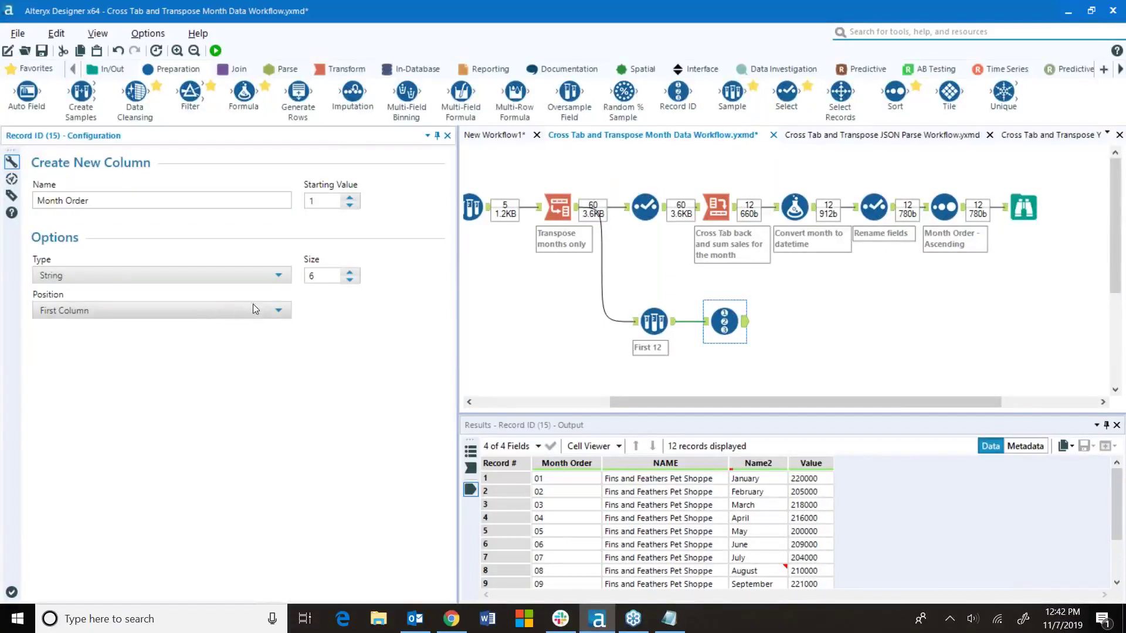
double_click(310, 276)
type("2")
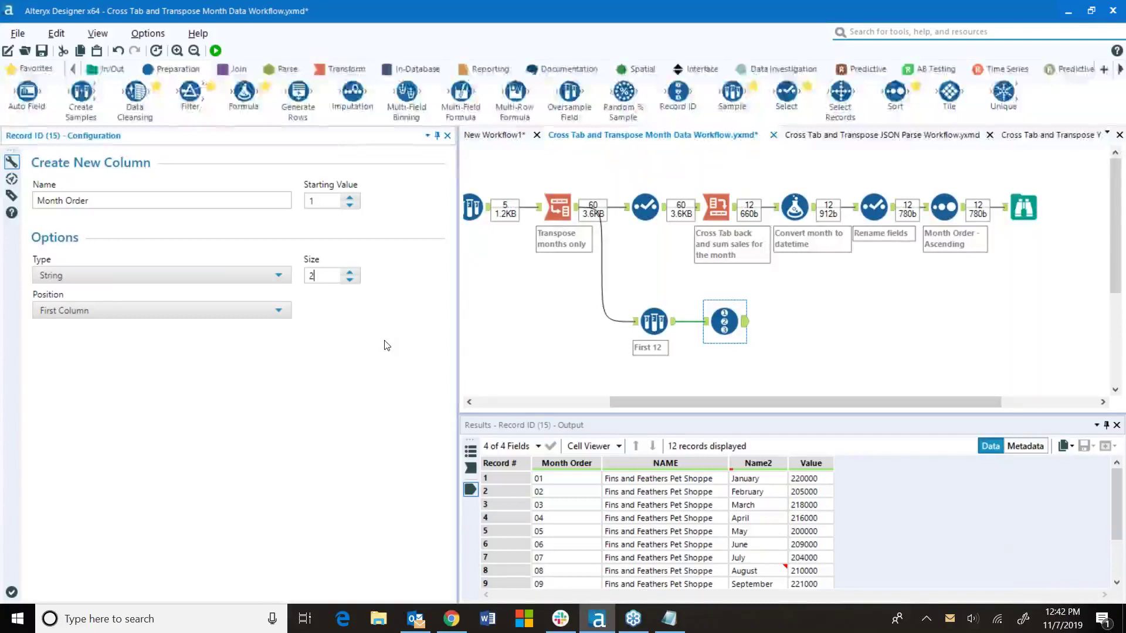
- Attach a Browse tool to the Record ID output and run the workflow to check the Month Order values
left_click(35, 68)
left_click_drag(26, 93, 795, 322)
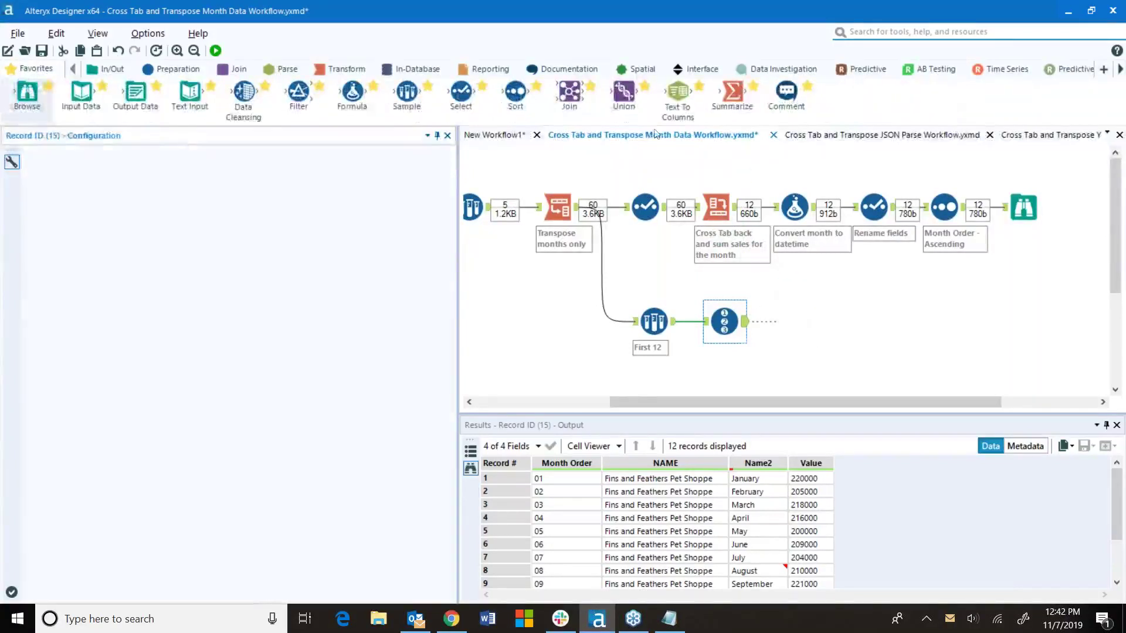
left_click(215, 50)
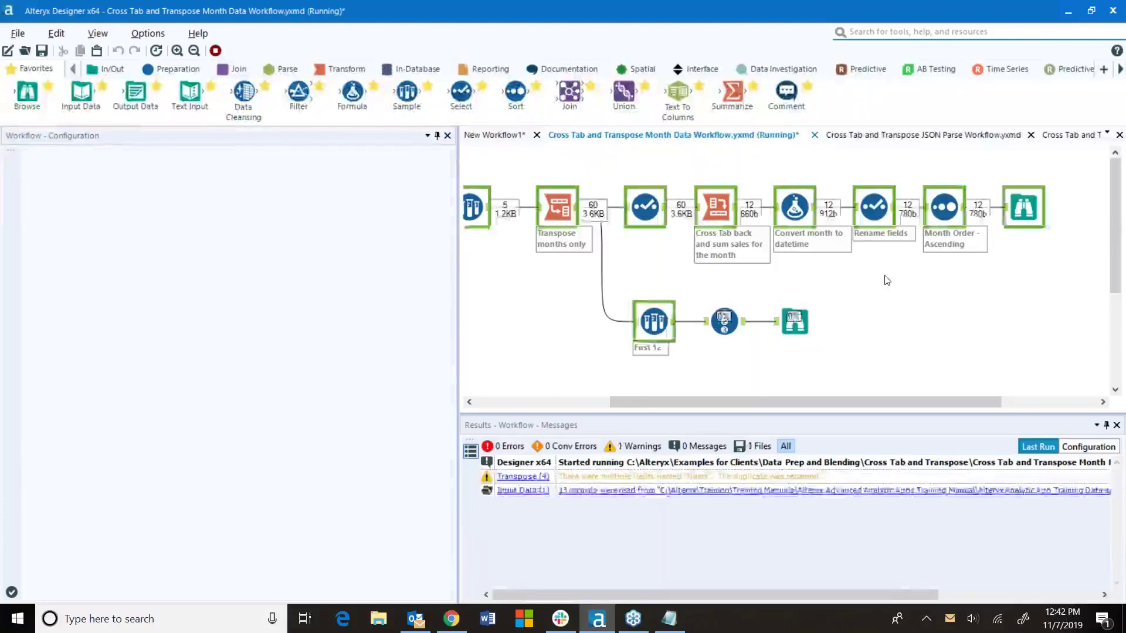
key("Return")
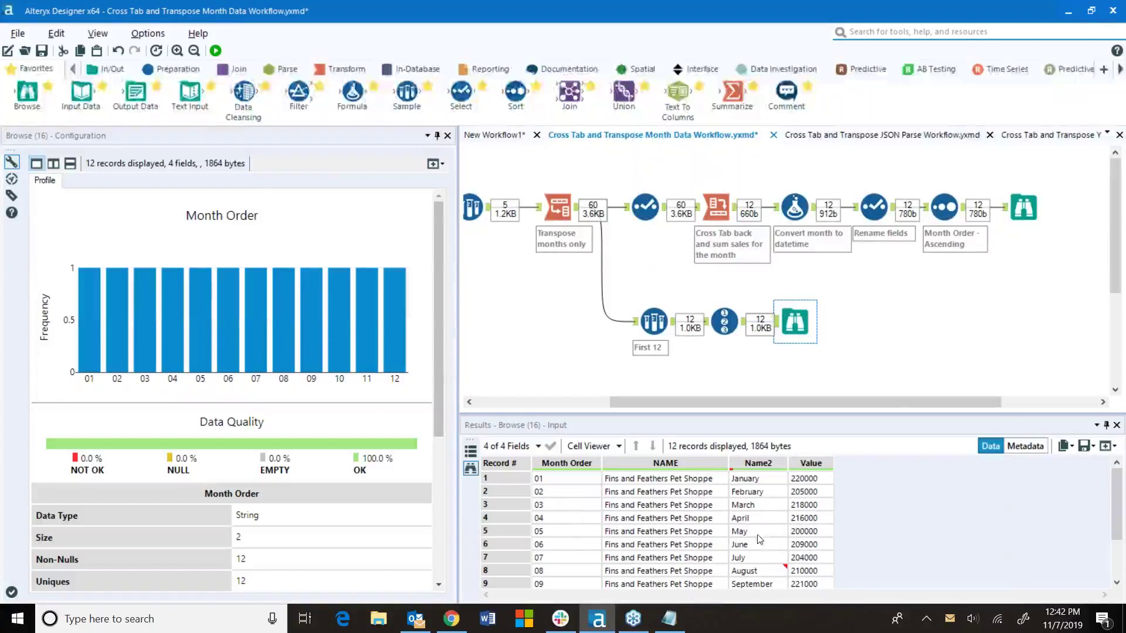
scroll(562, 499, "down", 2)
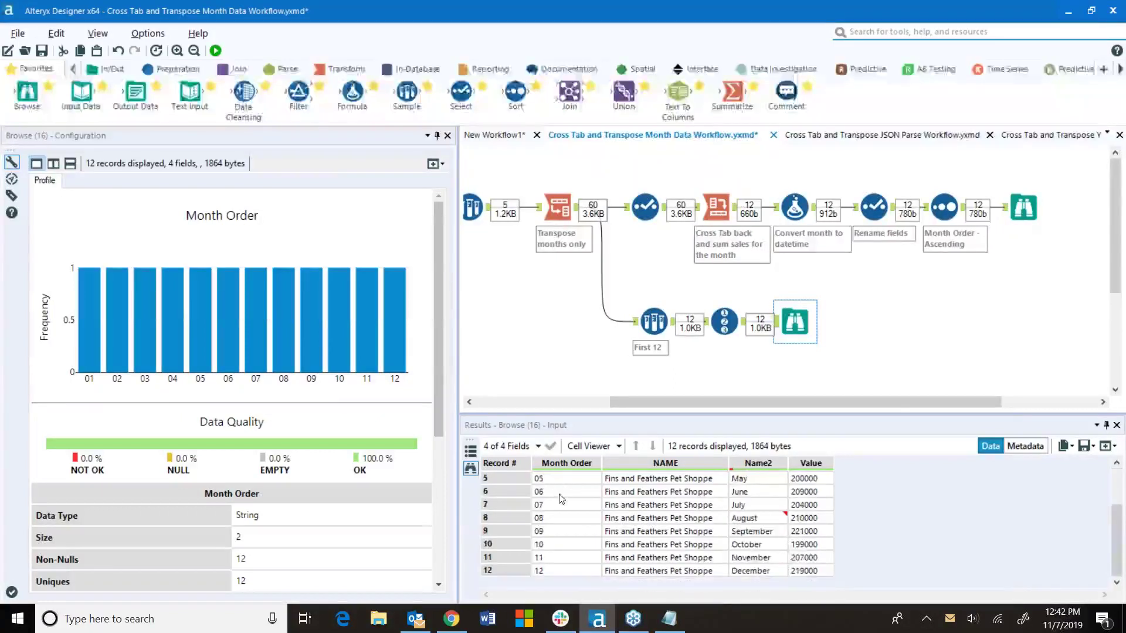
scroll(573, 544, "up", 2)
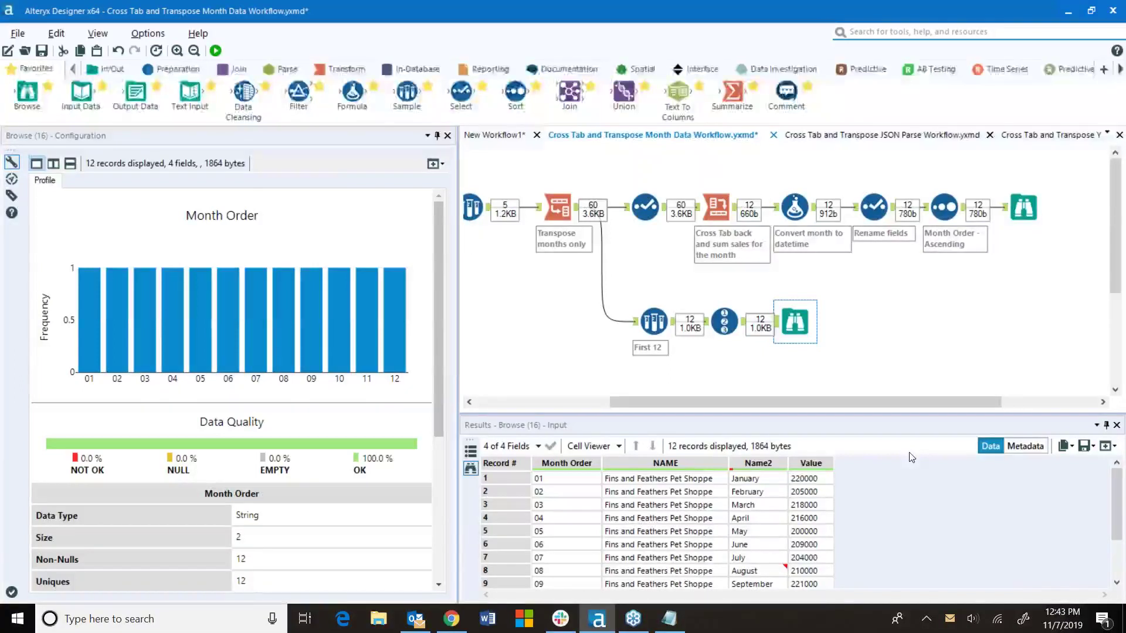
- Add a Join tool beside the relocated Browse, feeding its left input from the Cross Tab and its right input from the Record ID
left_click_drag(804, 320, 812, 390)
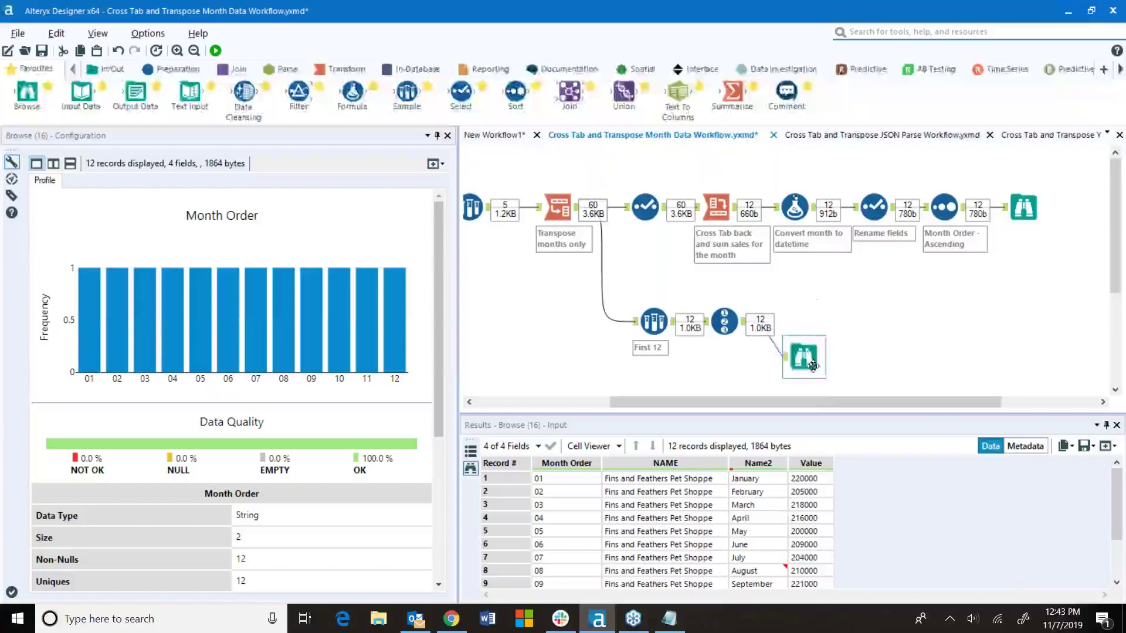
left_click_drag(567, 95, 874, 313)
left_click(726, 210)
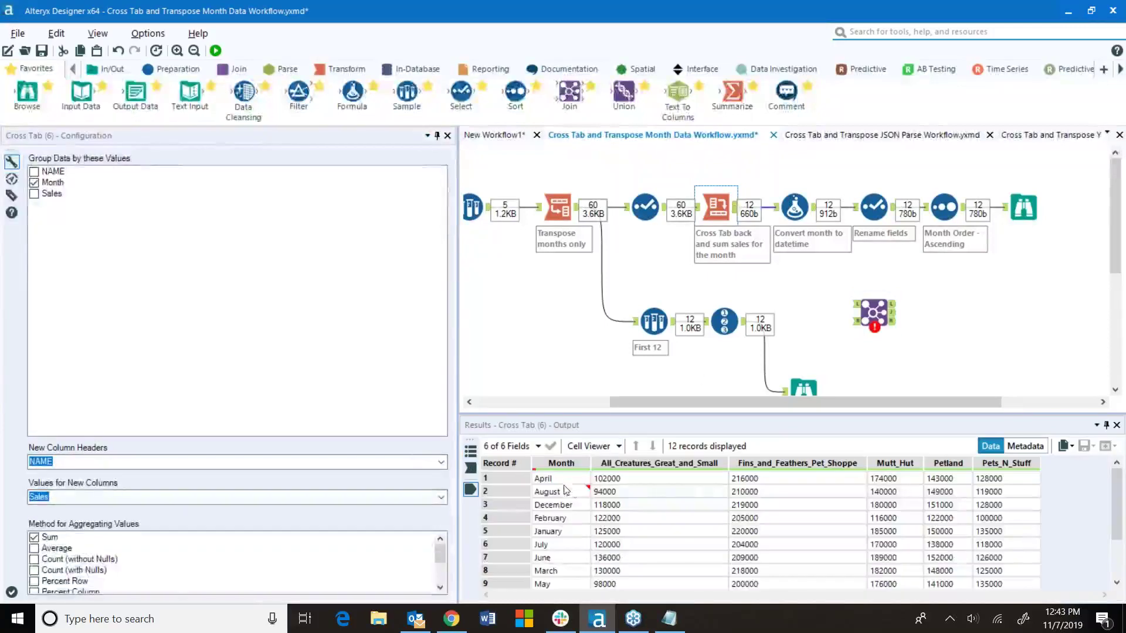
left_click_drag(736, 208, 858, 301)
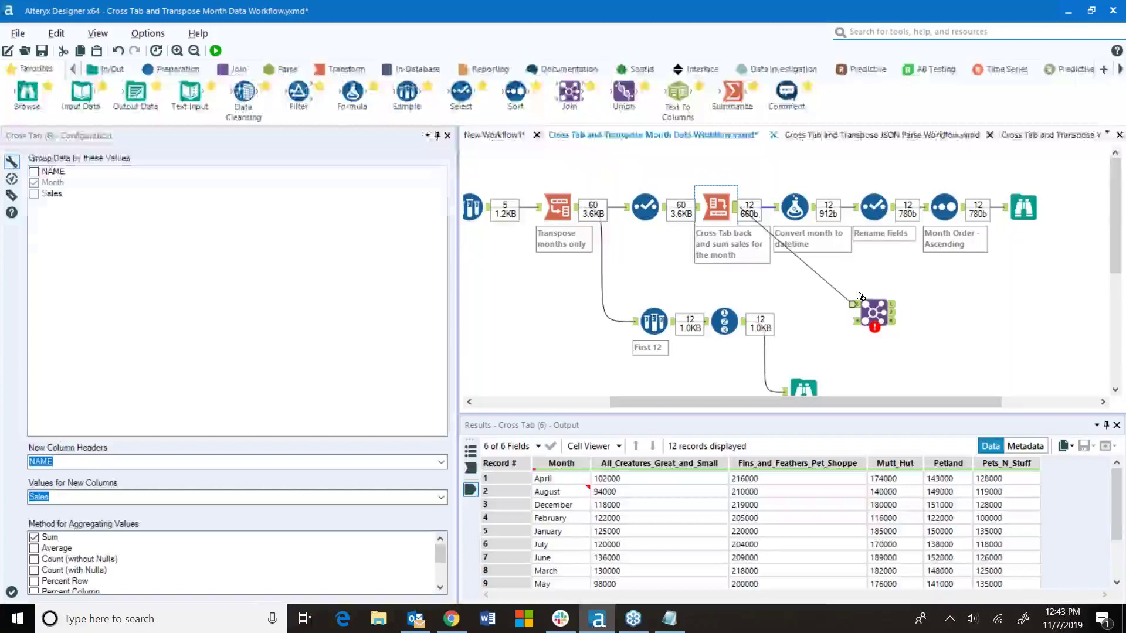
left_click_drag(744, 321, 854, 321)
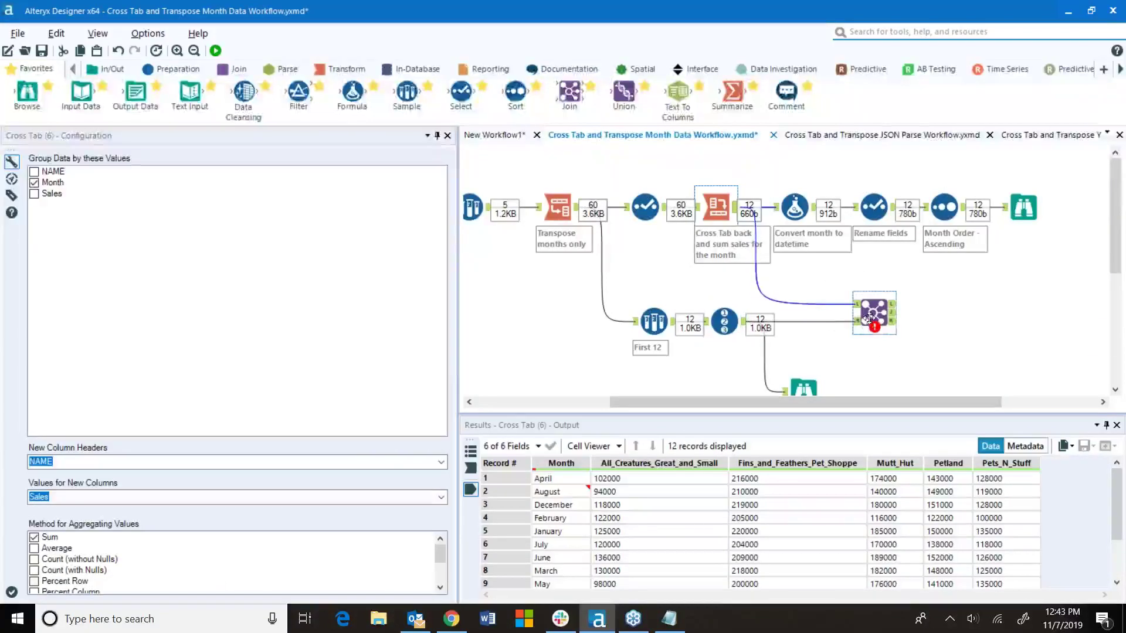
- Configure the Join to match the left Month field with the right Name2 field
left_click(874, 311)
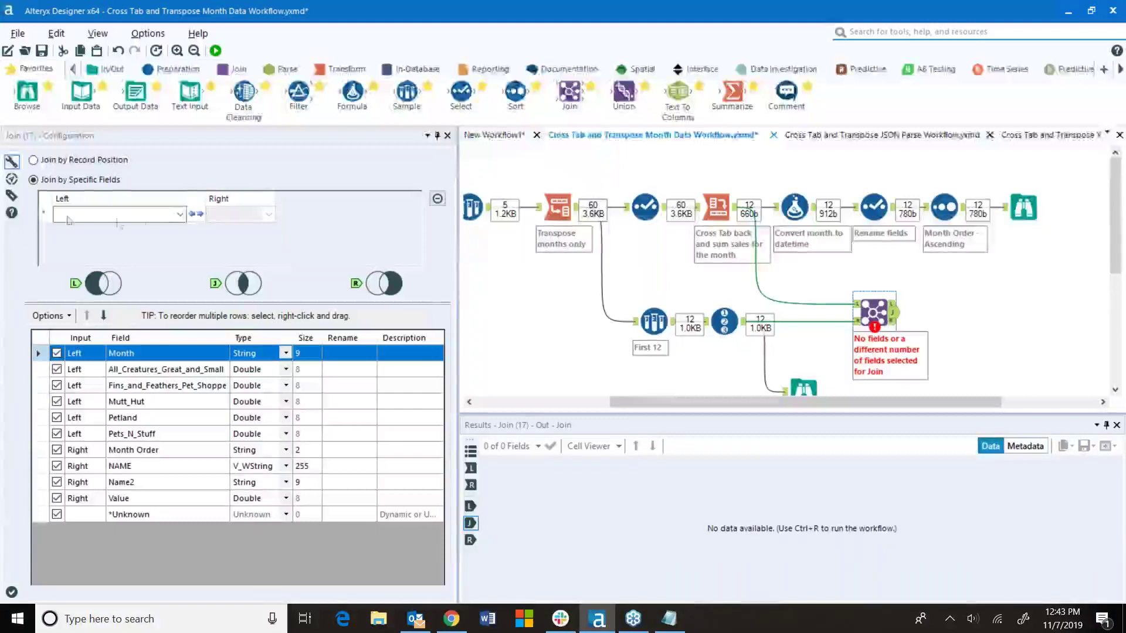
left_click(179, 216)
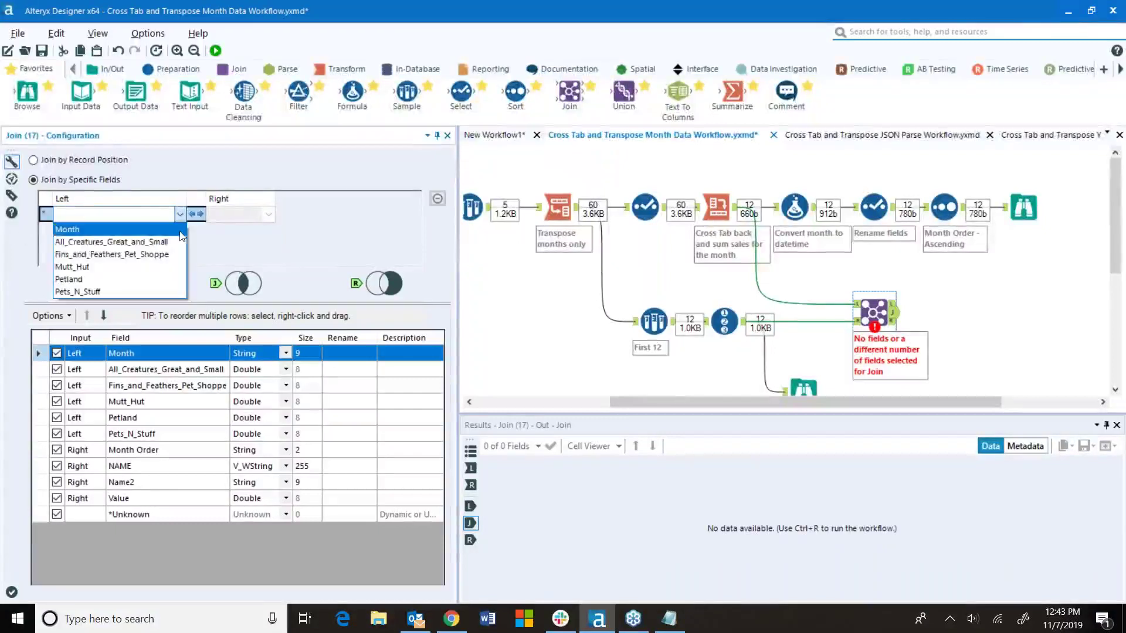
left_click(182, 229)
left_click(272, 211)
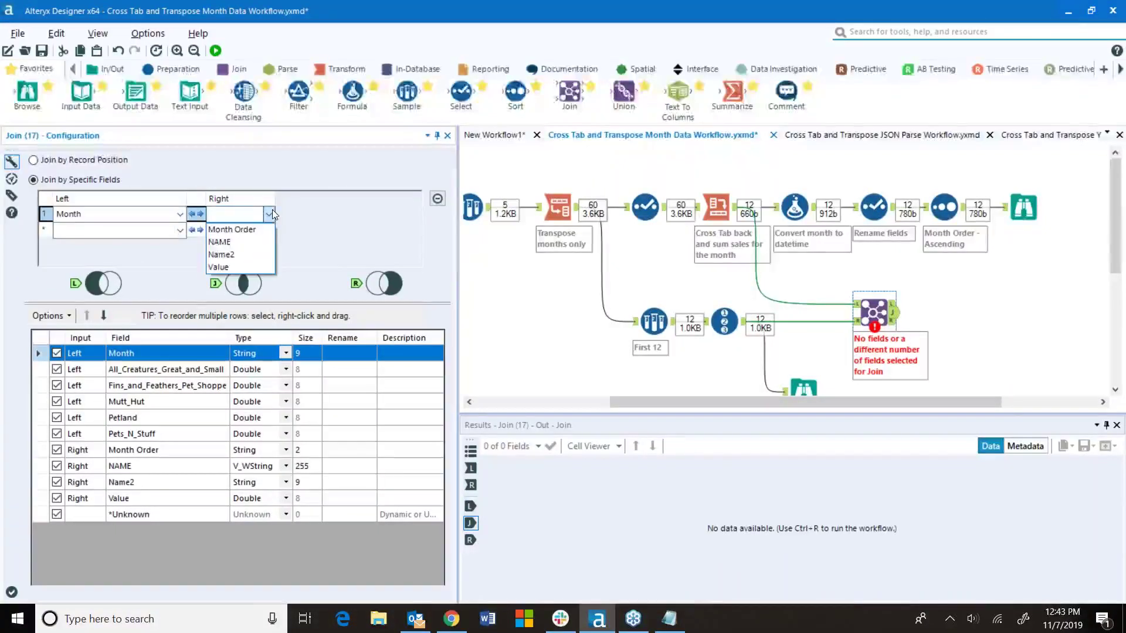
left_click(259, 256)
- Exclude the right input's NAME, Name2 and Value fields from the Join output
left_click(812, 379)
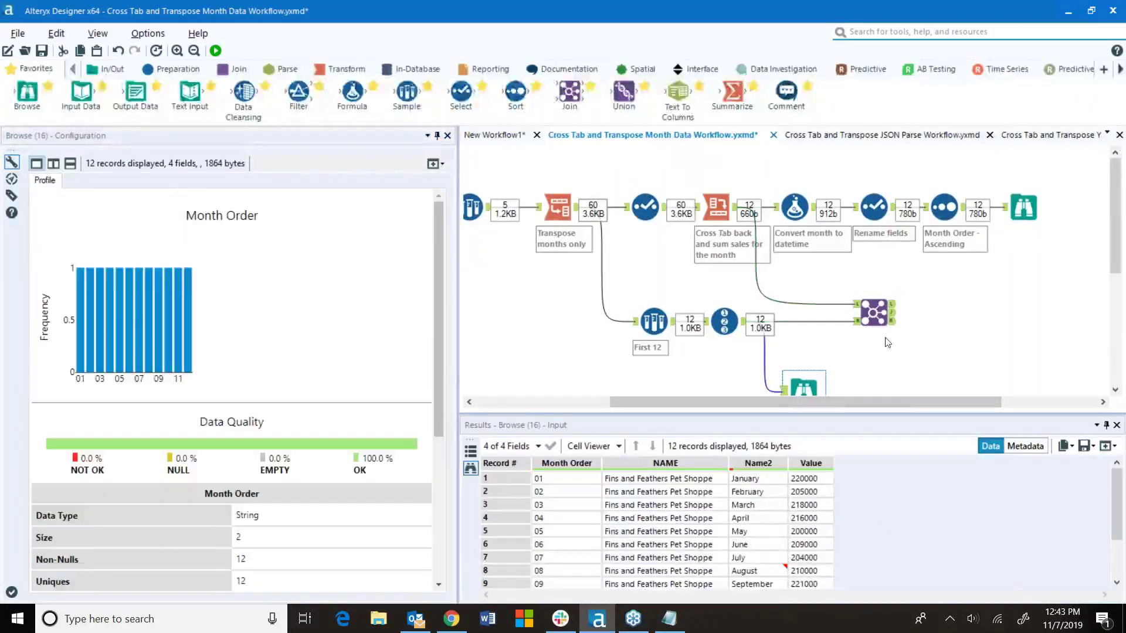
left_click(874, 313)
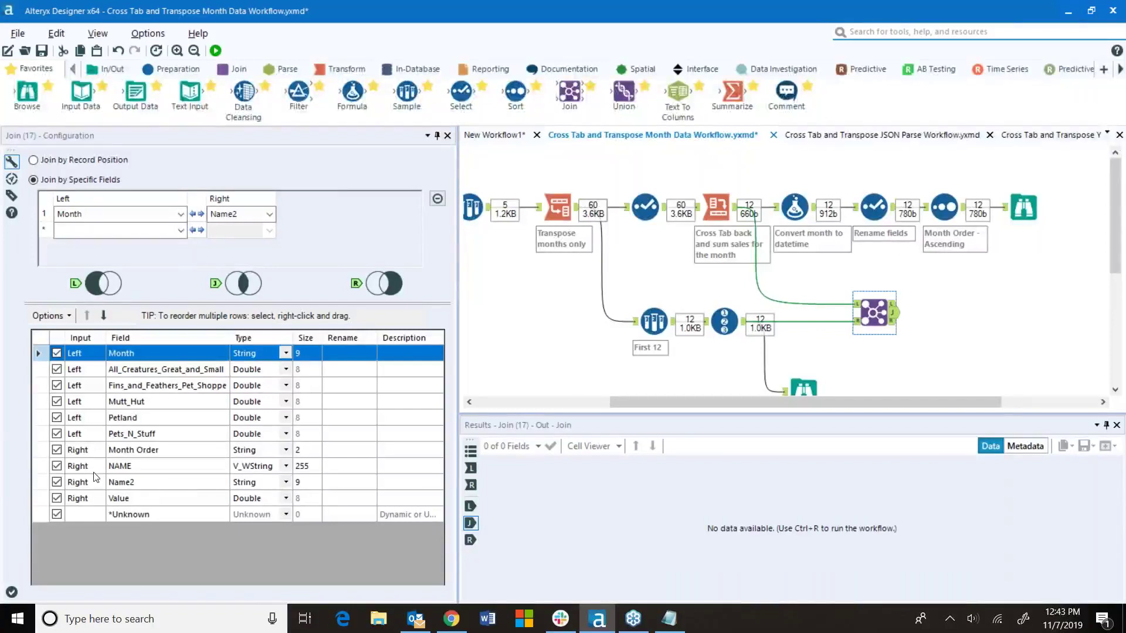
left_click(57, 467)
left_click(56, 482)
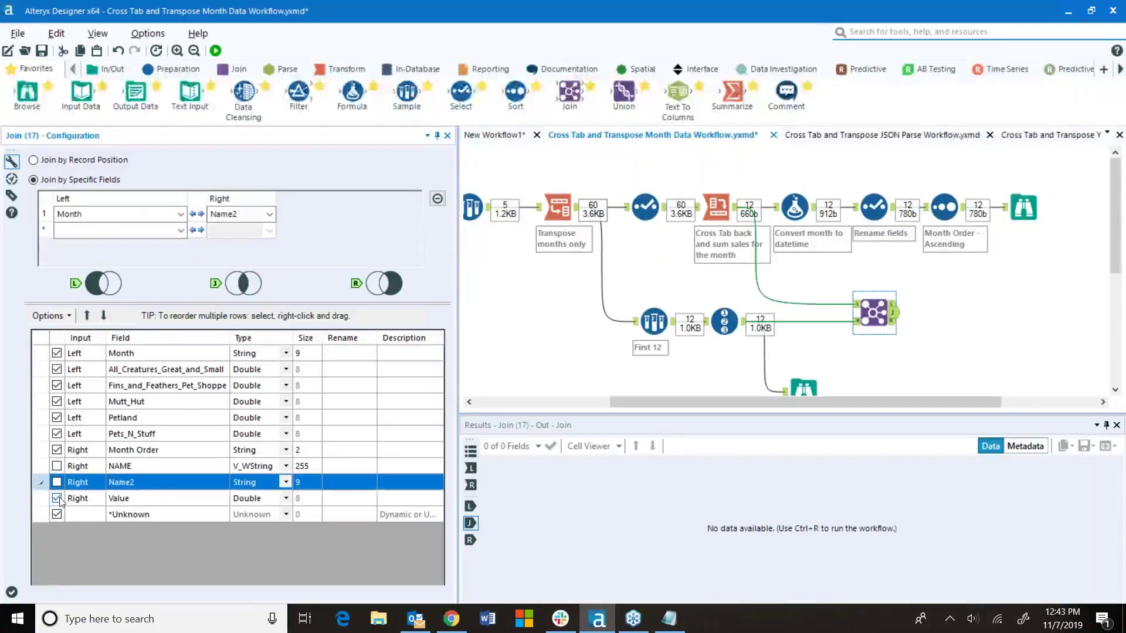
left_click(57, 498)
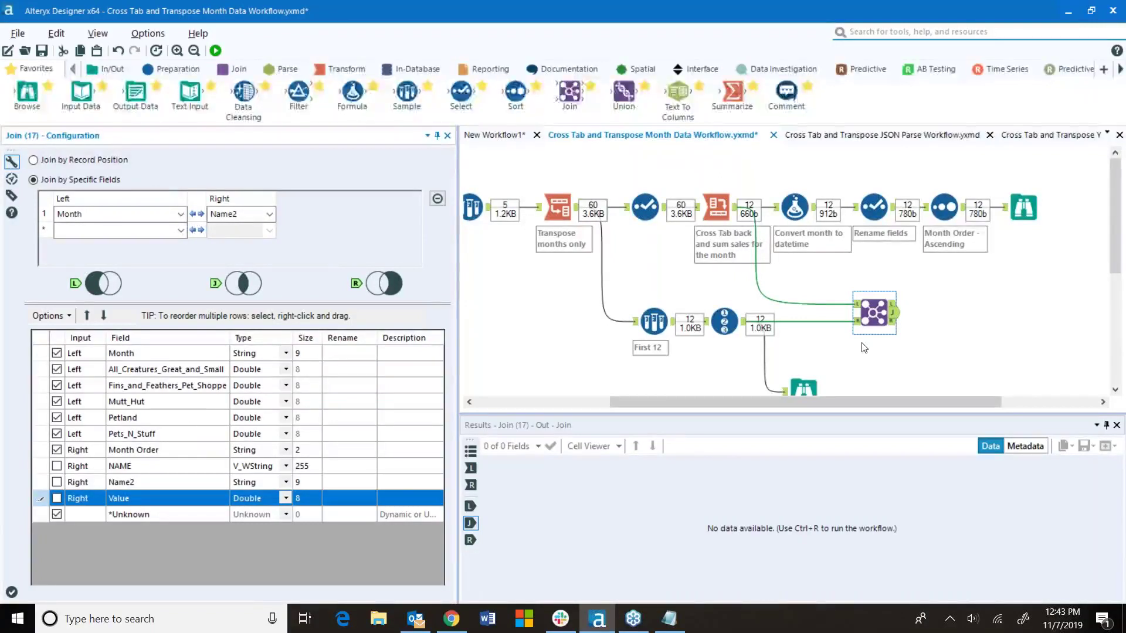
- Add Browse tools to all Join outputs, run the workflow and view the joined records with their Month Order
right_click(880, 314)
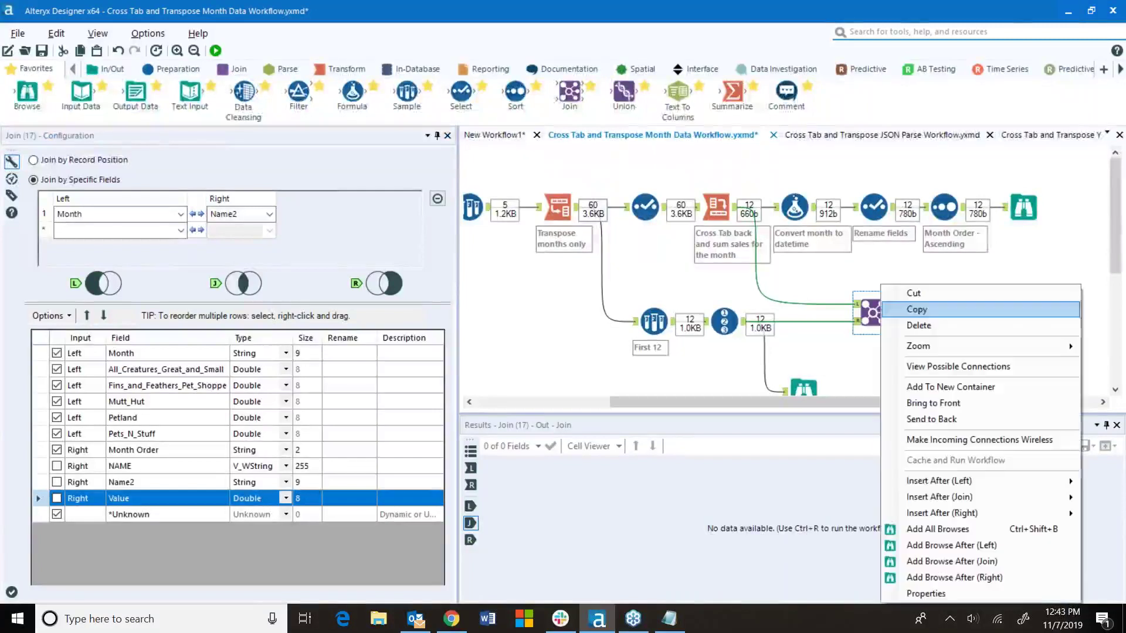
left_click(963, 529)
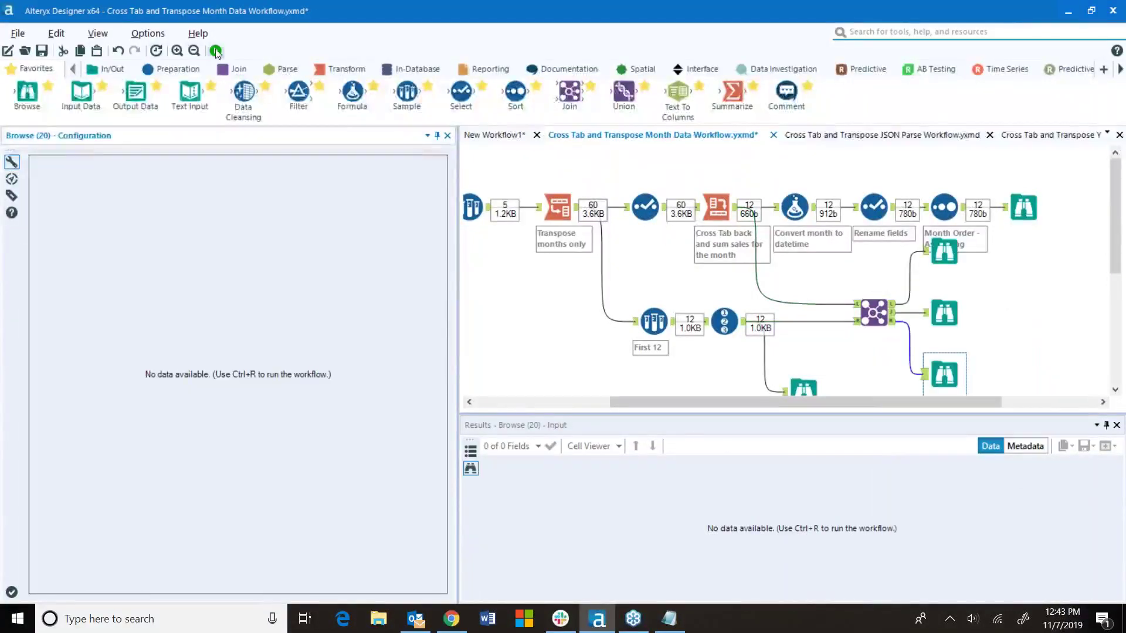
left_click(216, 51)
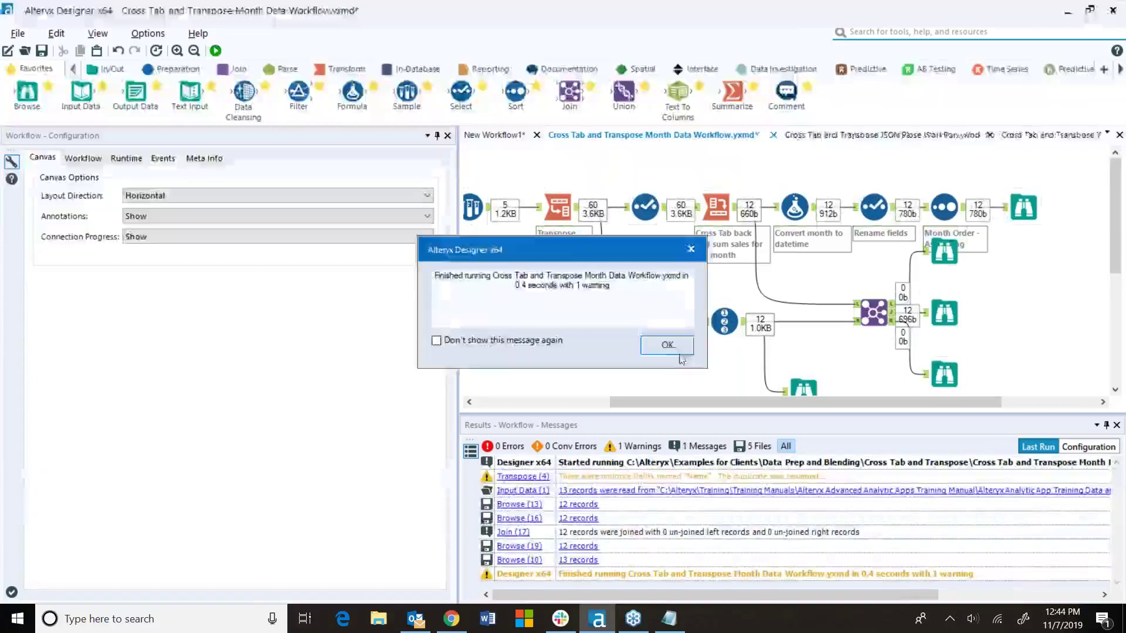
left_click(666, 344)
left_click(948, 312)
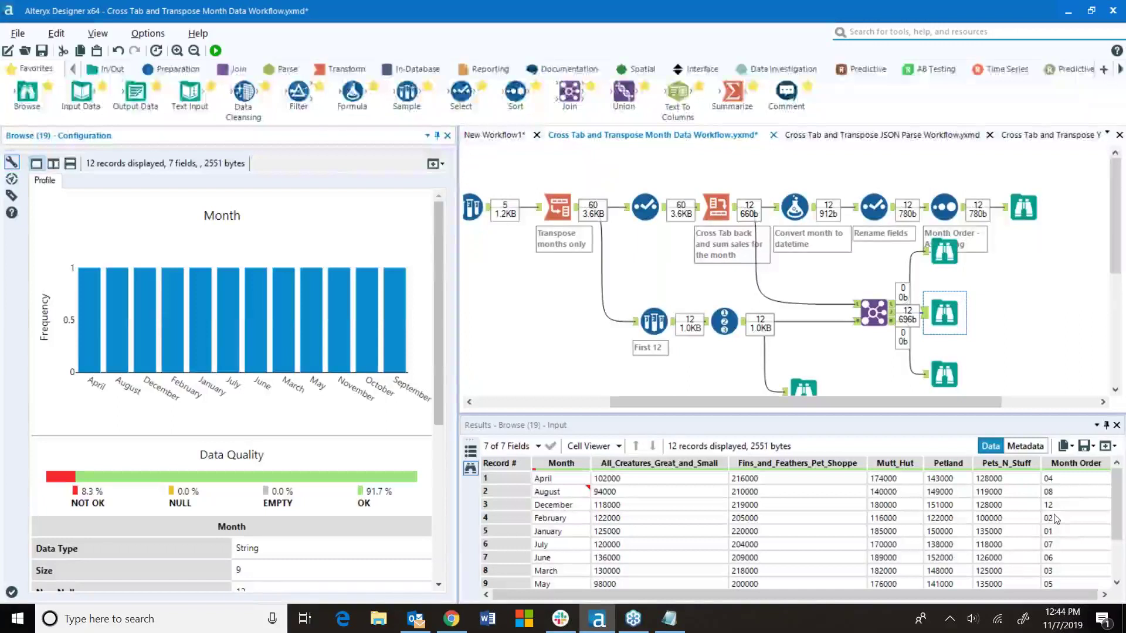
- Add a Sort tool after the Join's matched output and sort by Month Order in ascending order
left_click_drag(516, 93, 1021, 315)
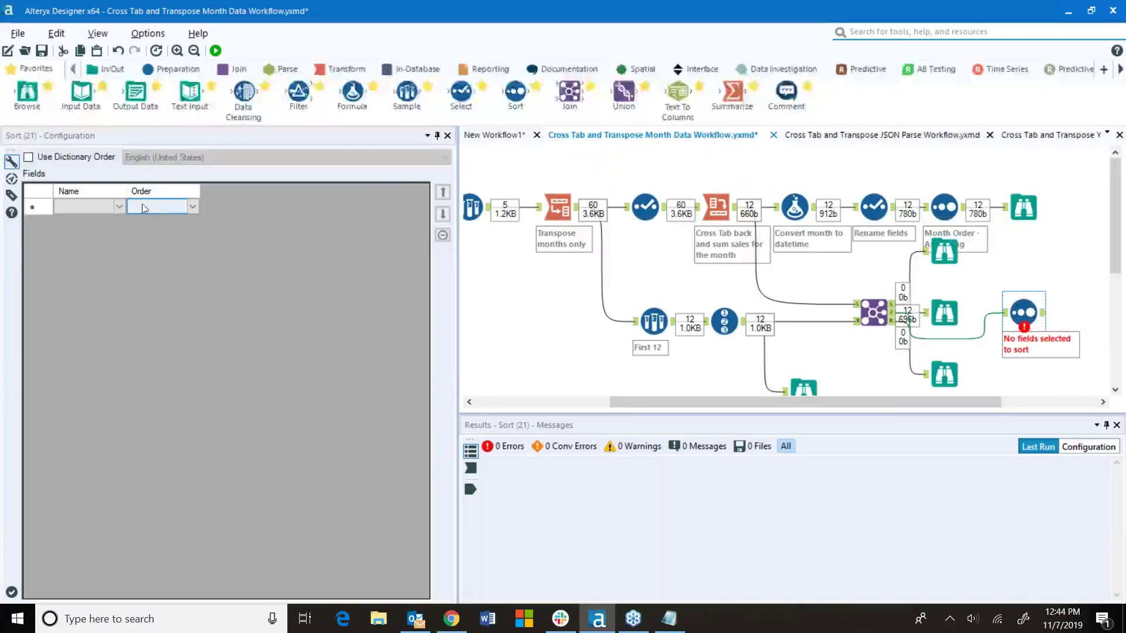
left_click(118, 207)
left_click(118, 275)
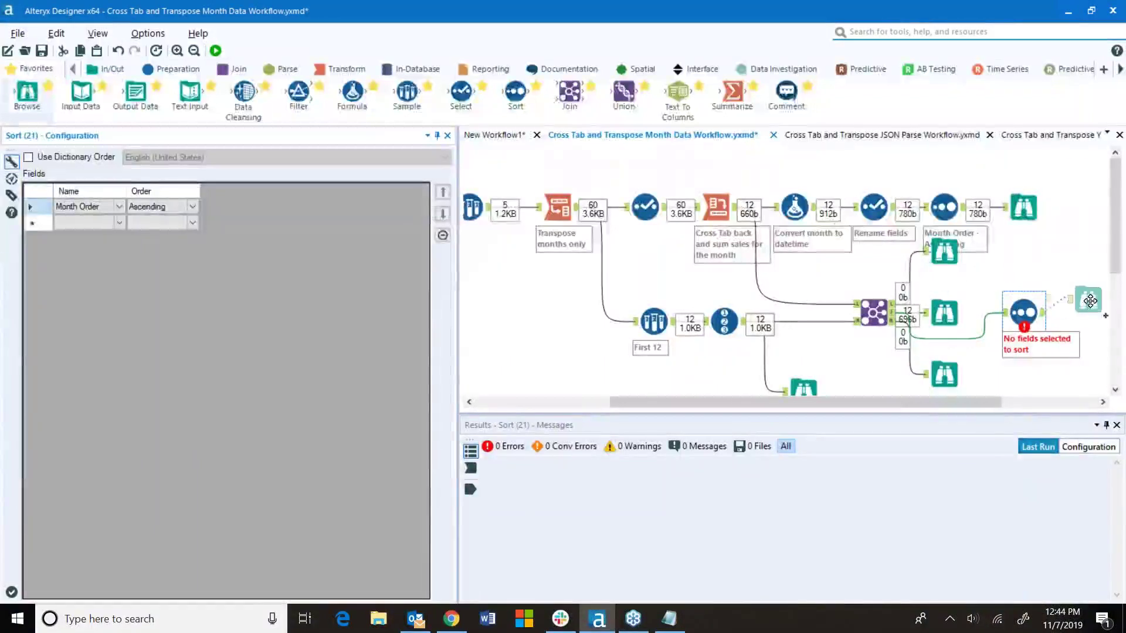
- Attach a Browse tool to the Sort output, run the workflow and check the sorted months against the Cross Tab output
left_click_drag(1043, 312, 1079, 312)
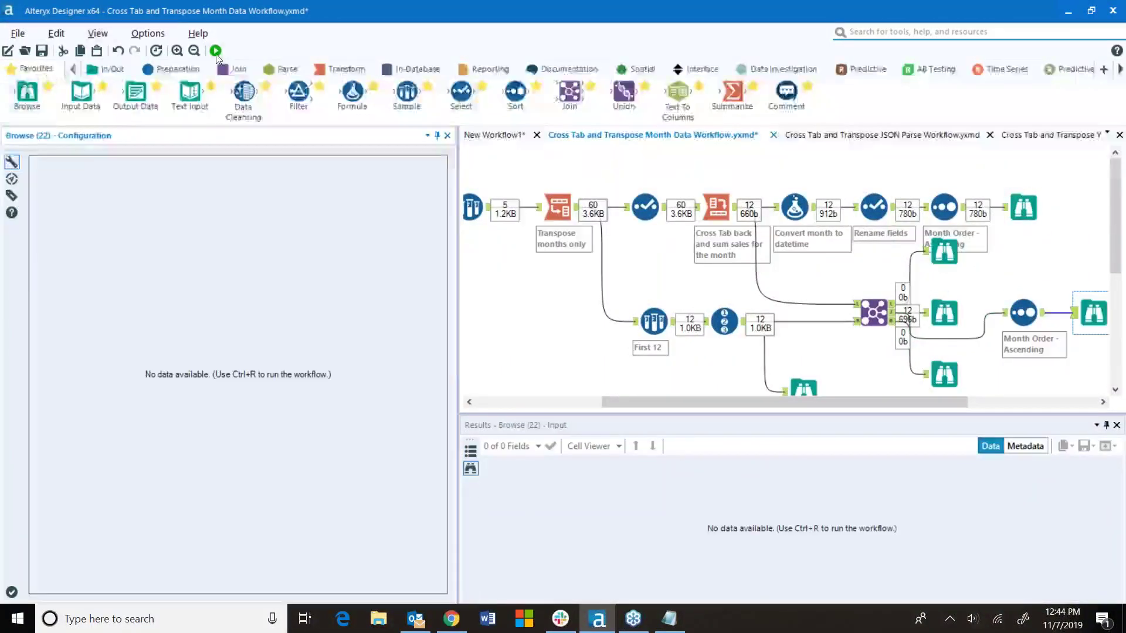
key("ctrl+r")
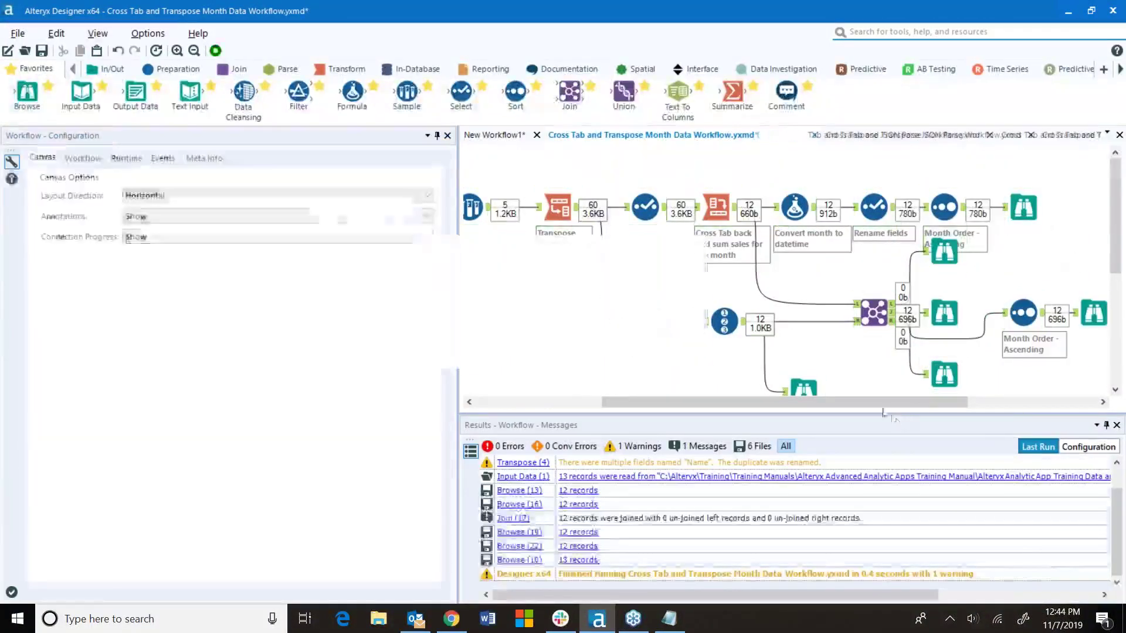
key("Return")
left_click(1094, 317)
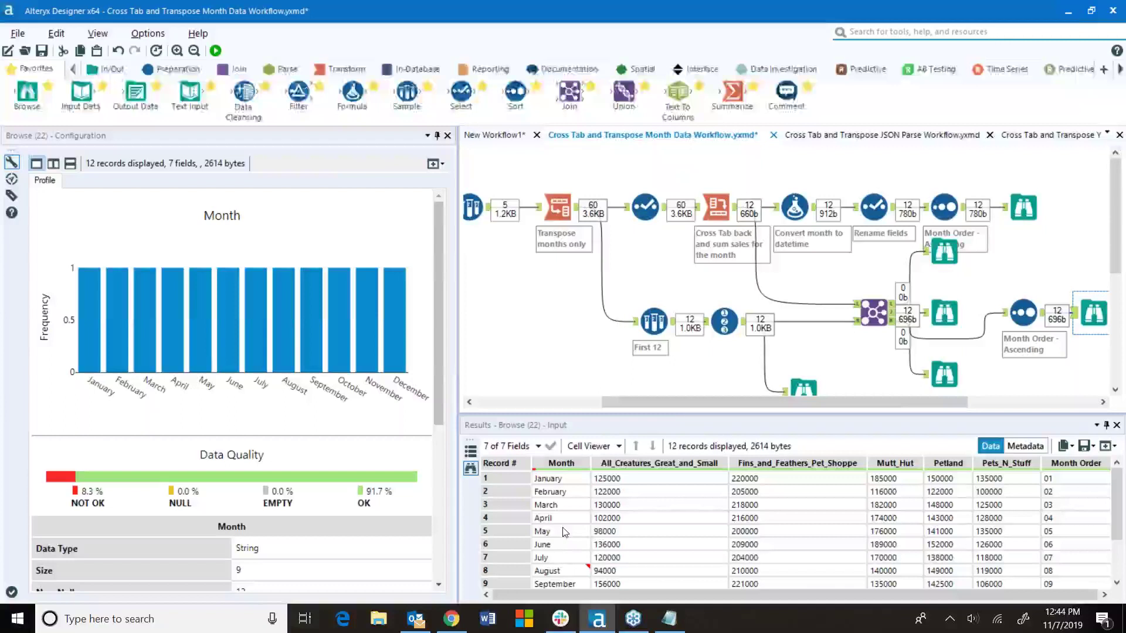
left_click(736, 216)
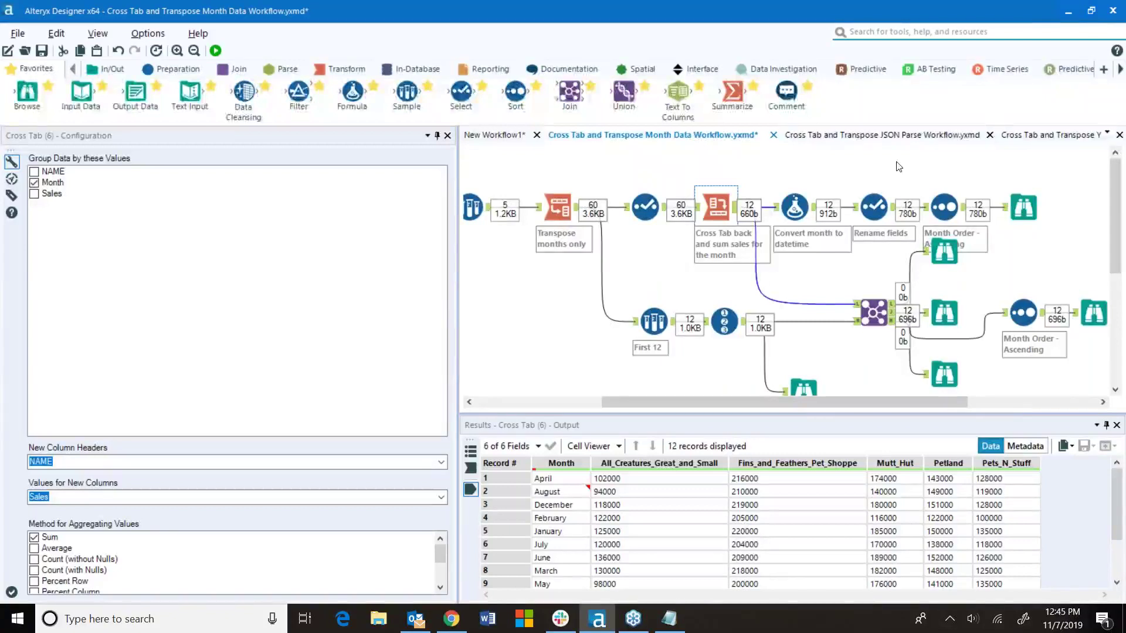
- Switch to the Cross Tab and Transpose JSON Parse Workflow and clear the calendar reminder
left_click(913, 129)
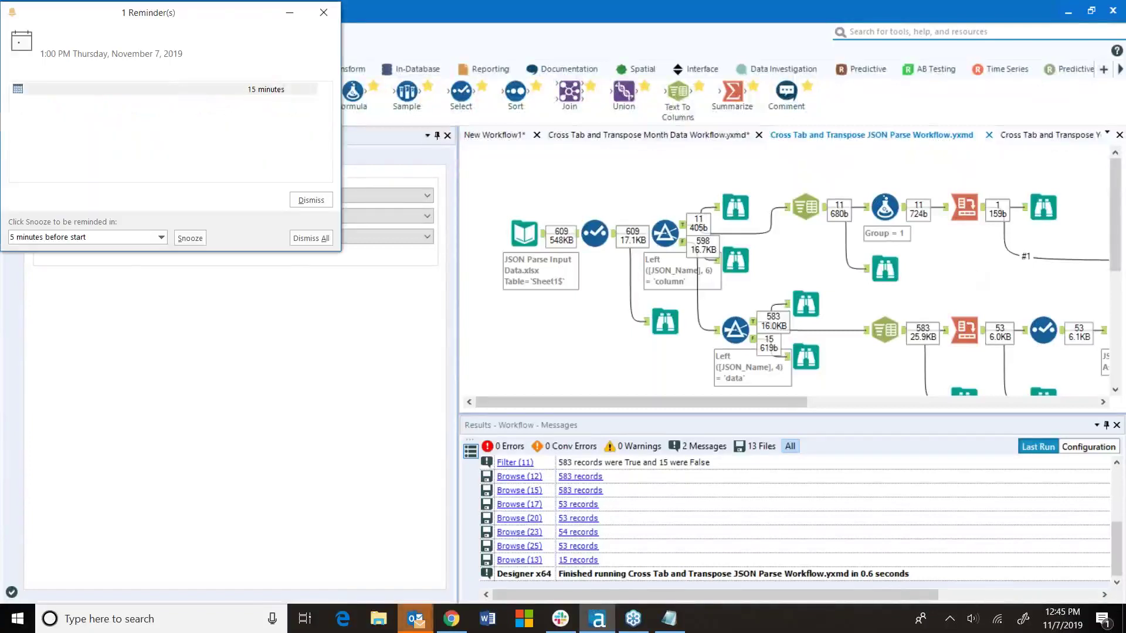
key("Escape")
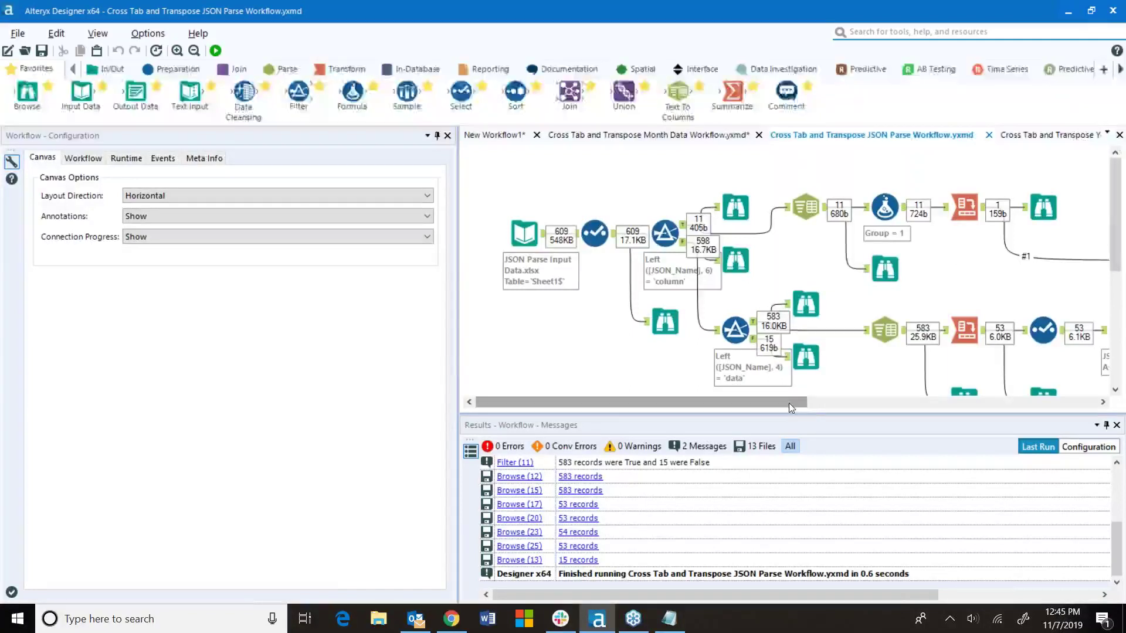
mouse_move(790, 403)
left_mouse_down()
mouse_move(900, 414)
mouse_move(783, 387)
left_mouse_up()
- Examine the JSON_Name and JSON_ValueString records in the Browse before the first Filter, including the column_names entries
left_click(642, 322)
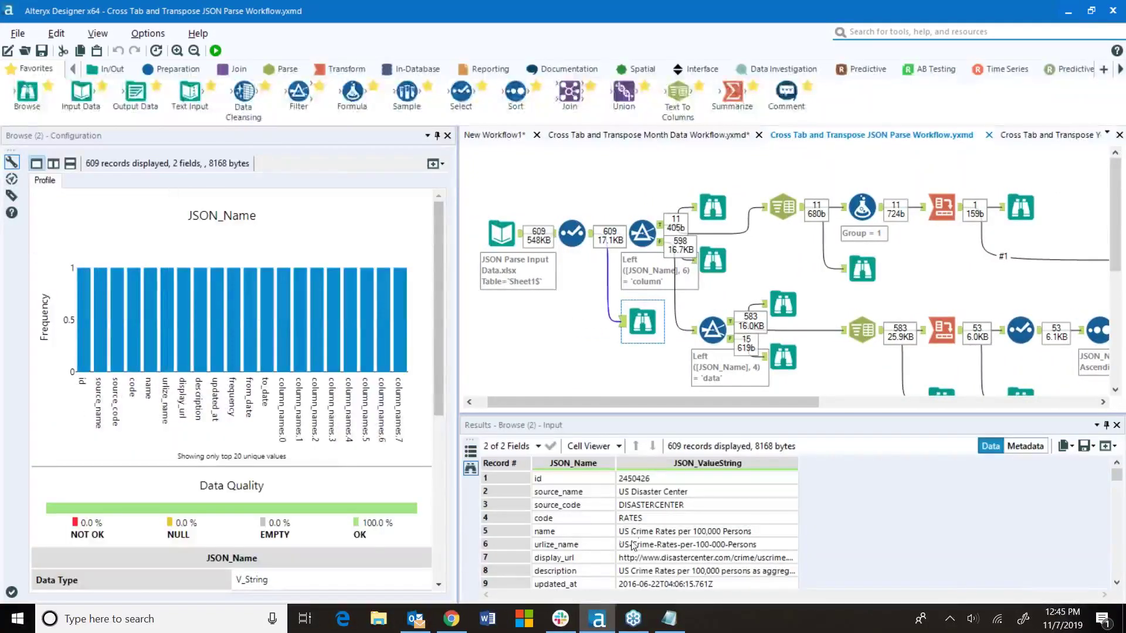
scroll(601, 508, "down", 2)
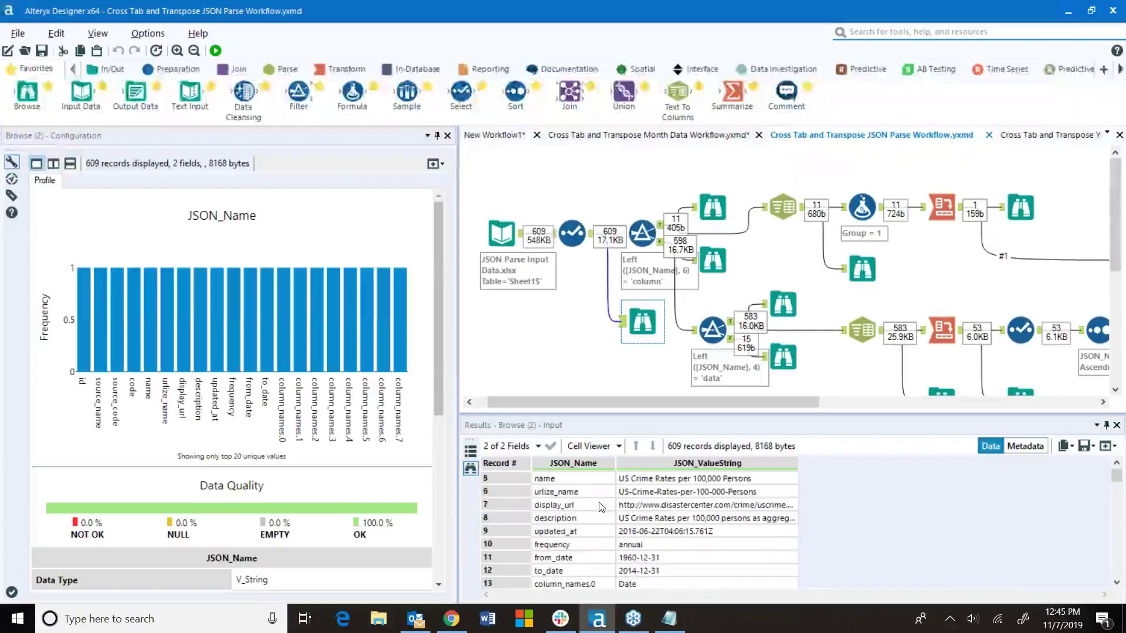
scroll(601, 507, "down", 3)
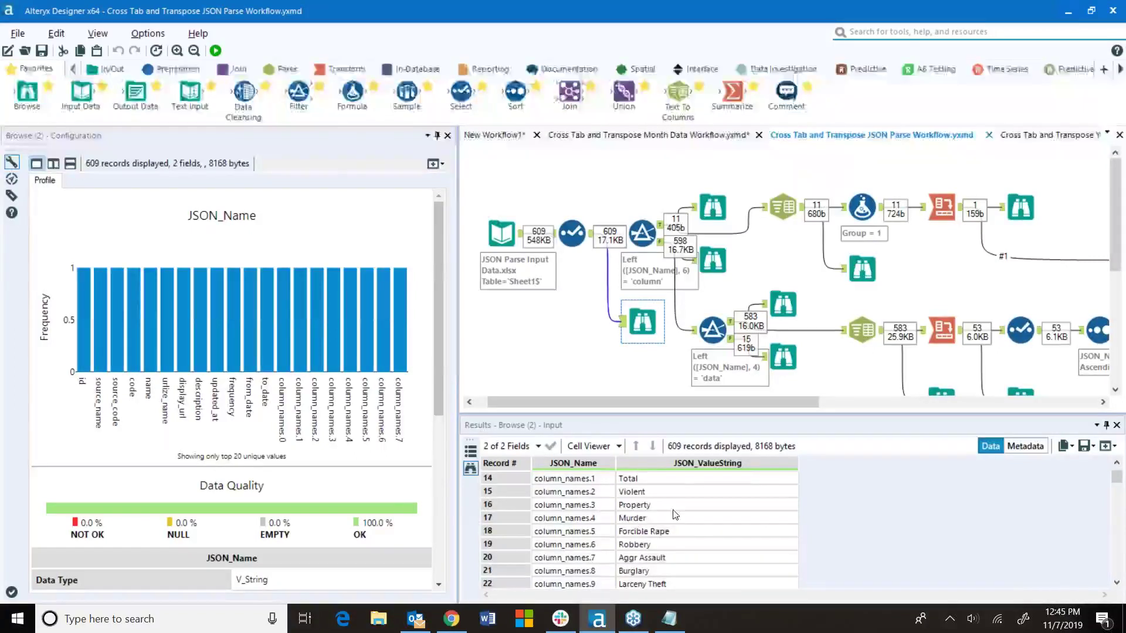
scroll(673, 511, "up", 3)
scroll(673, 511, "down", 2)
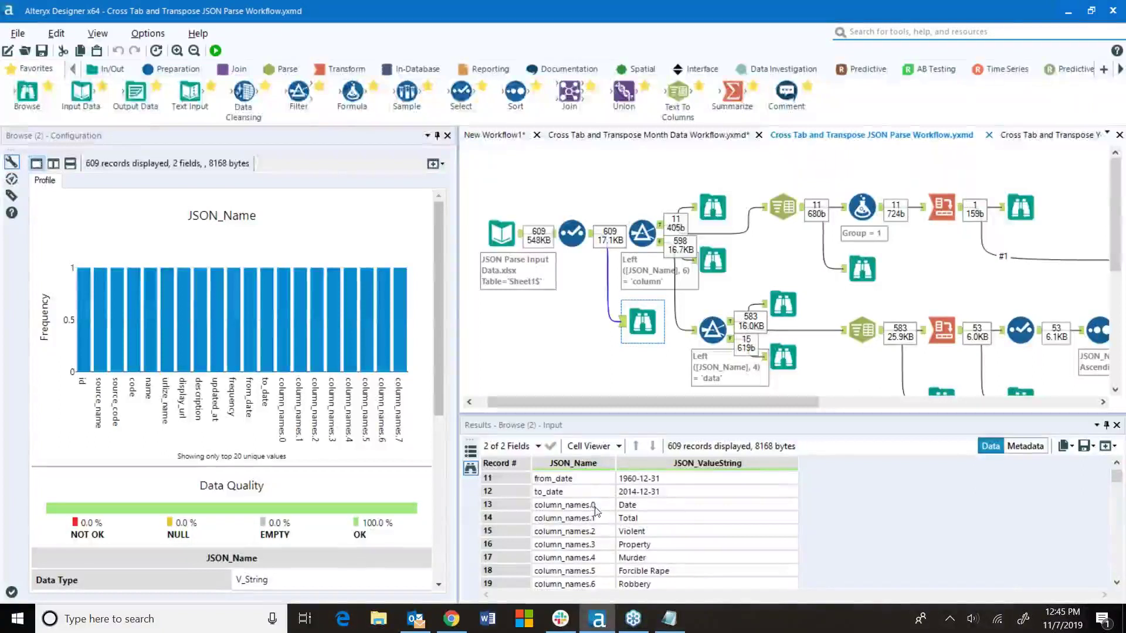
scroll(601, 538, "down", 2)
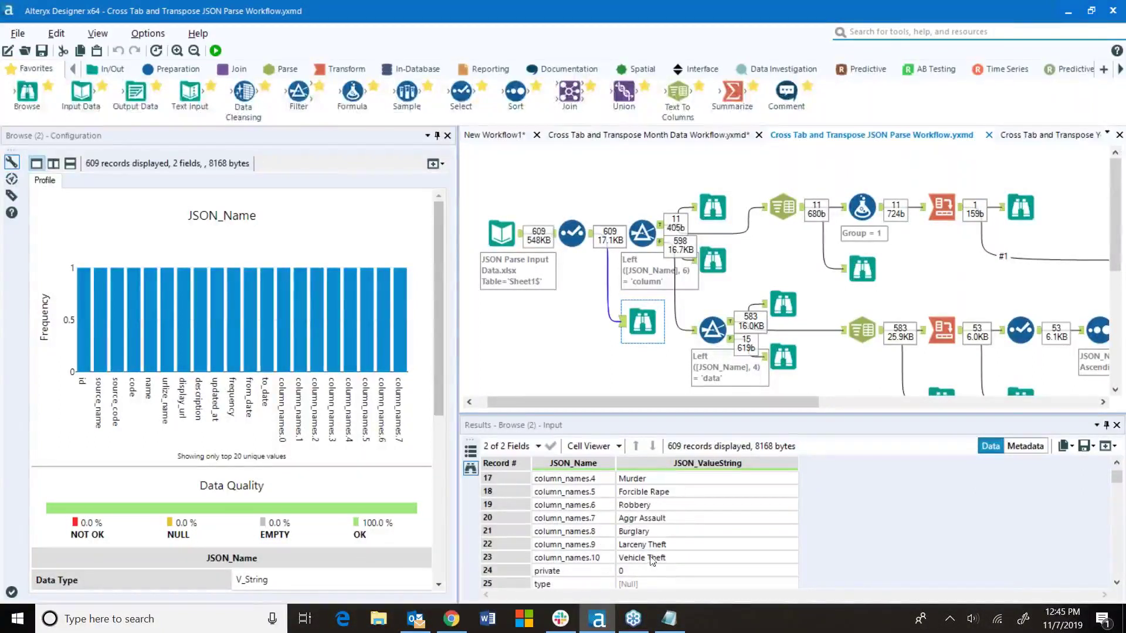
scroll(692, 535, "up", 1)
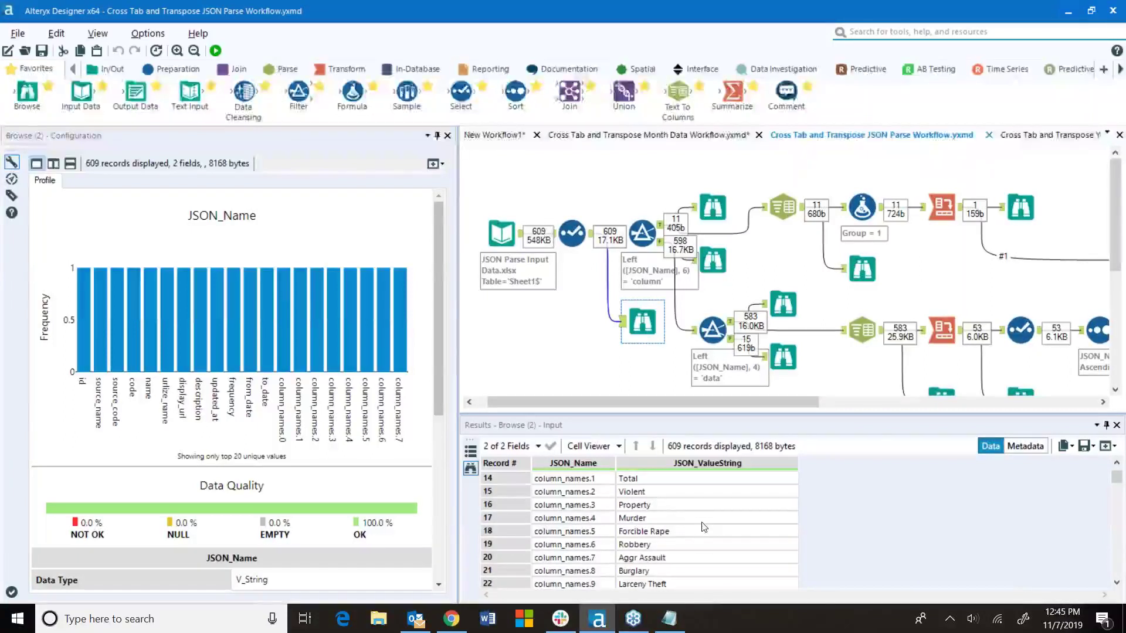
- Examine how the data.0 and data.1 records are numbered in the parsed JSON results
scroll(593, 521, "down", 4)
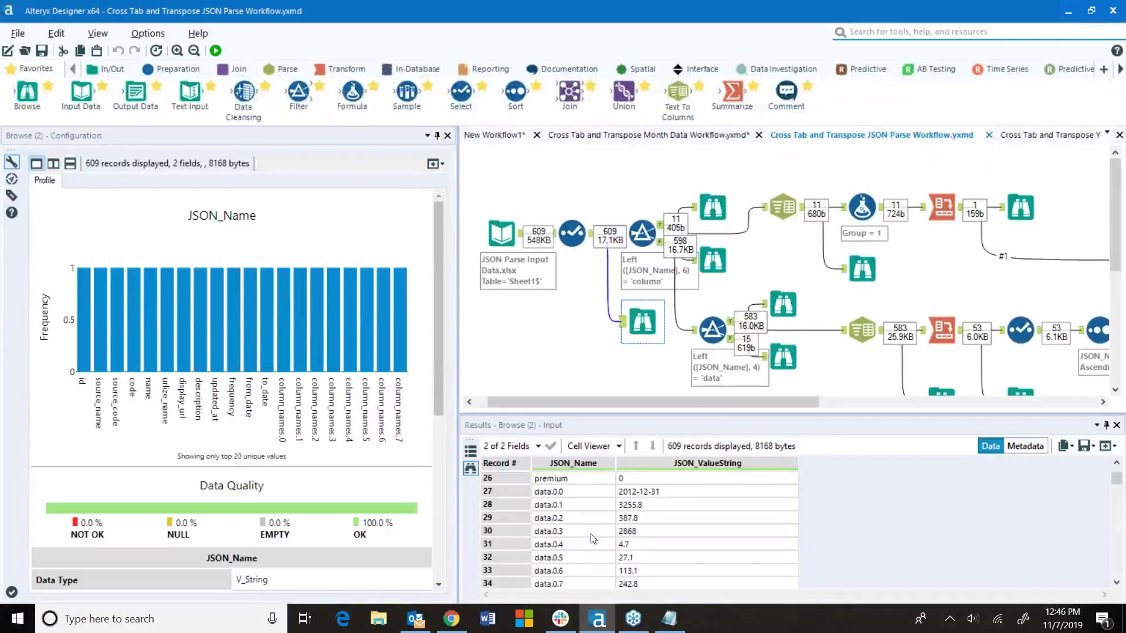
scroll(597, 530, "down", 3)
scroll(597, 527, "down", 1)
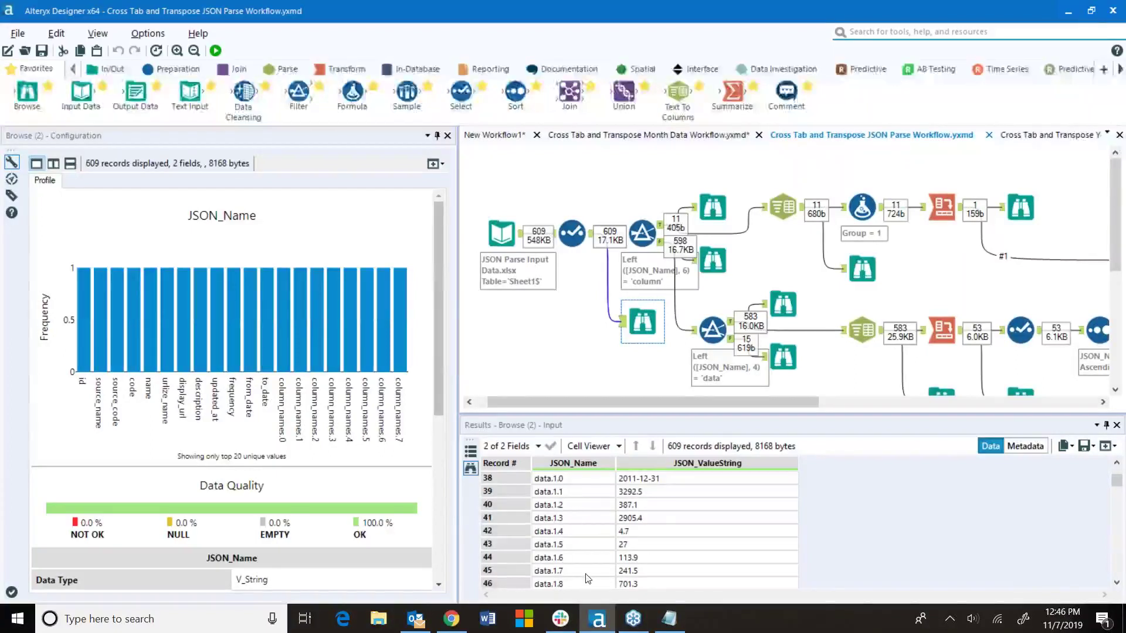
scroll(588, 564, "up", 1)
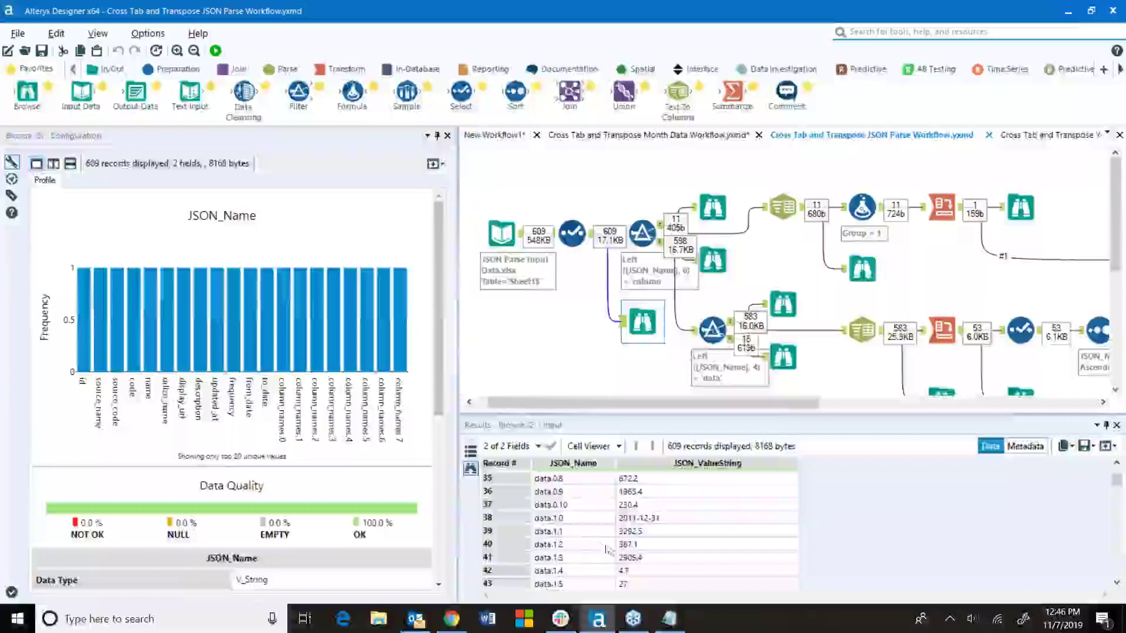
scroll(546, 528, "up", 3)
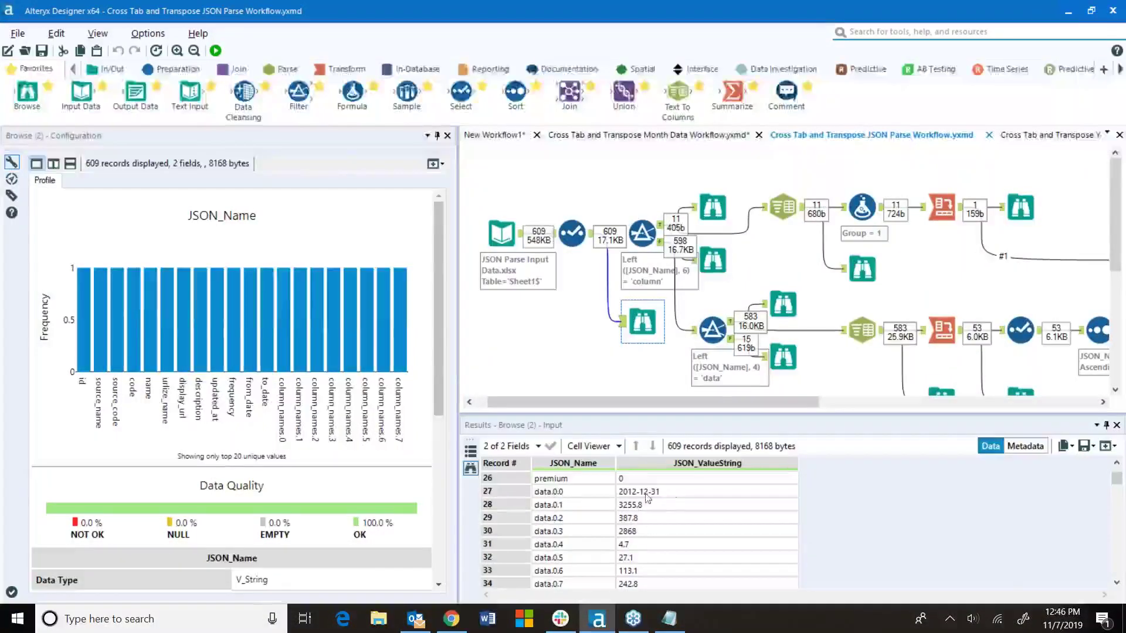
- Check the date values that start the data.0, data.1 and data.2 record groups
left_click(670, 490)
scroll(681, 525, "down", 2)
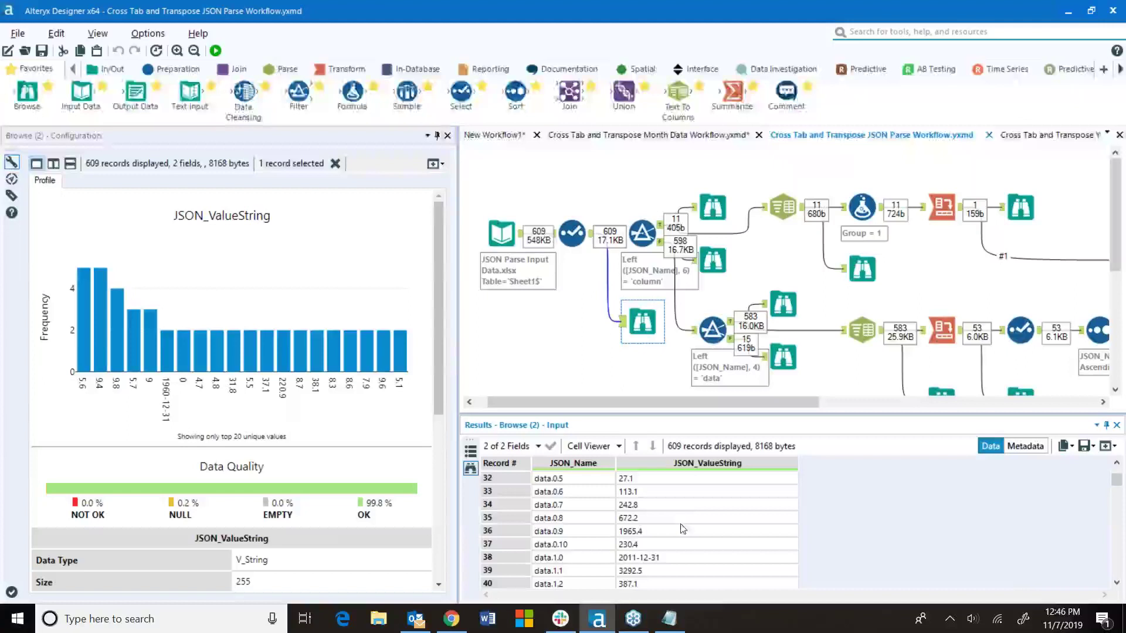
left_click(655, 558)
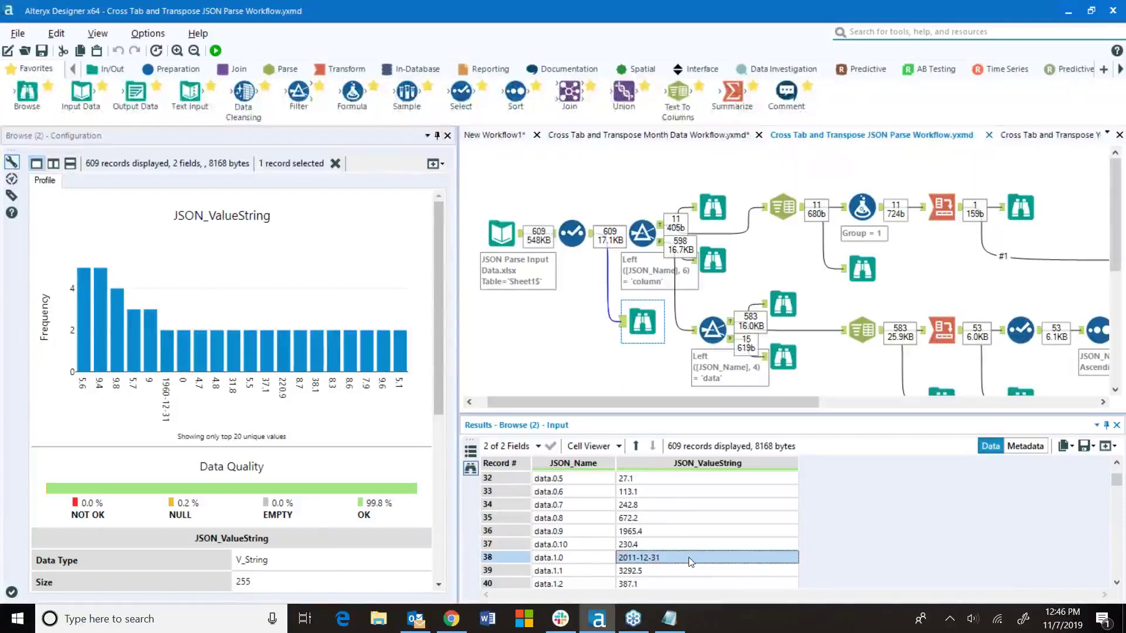
scroll(690, 559, "down", 2)
scroll(689, 562, "down", 1)
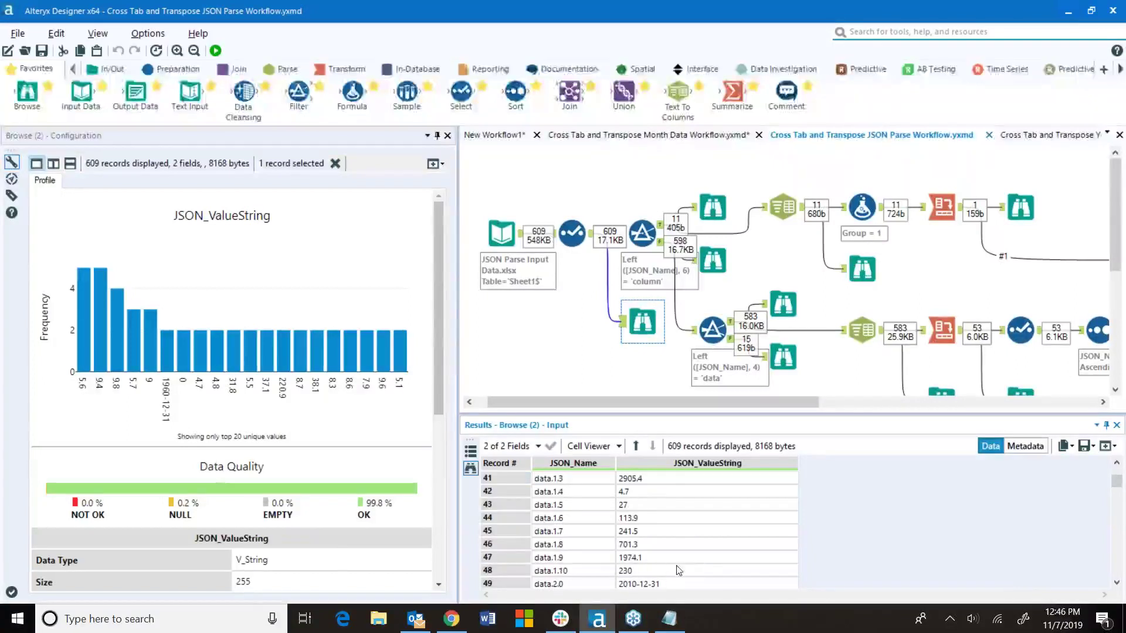
left_click(666, 585)
- Compare the column_names.0 Date entry with the numbering of the data records
scroll(612, 518, "up", 11)
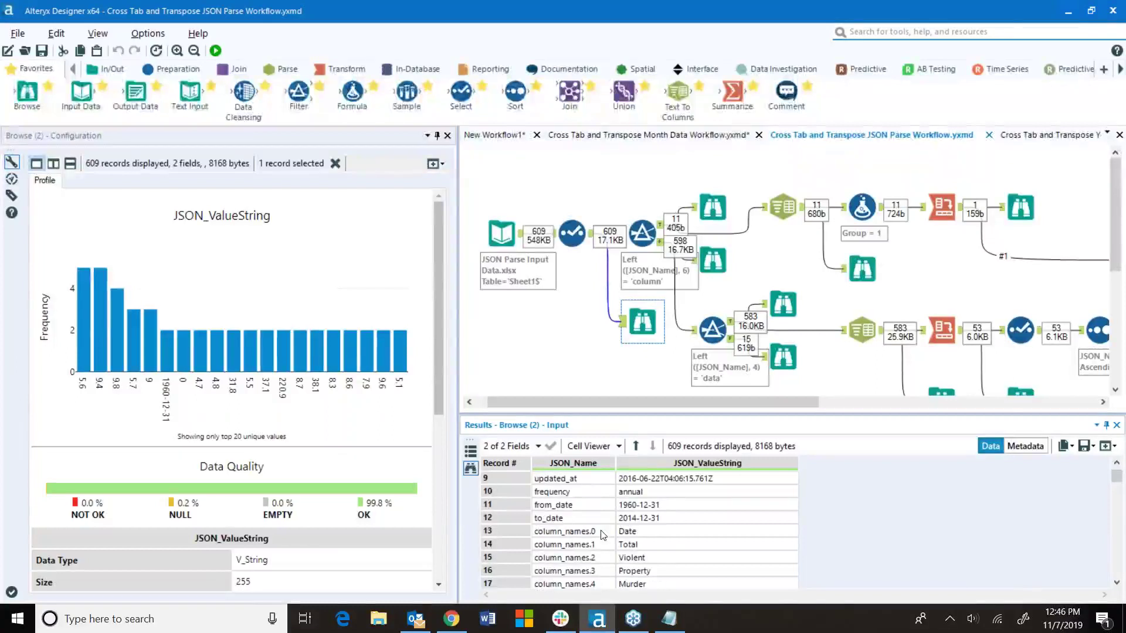
left_click(655, 541)
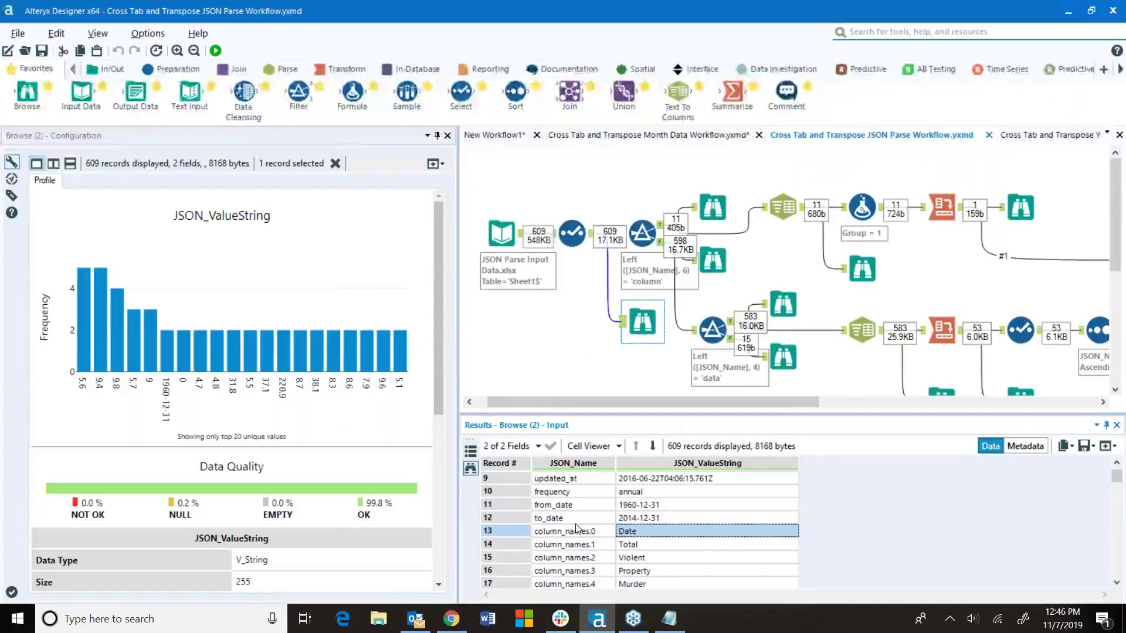
scroll(563, 564, "down", 1)
scroll(563, 564, "down", 5)
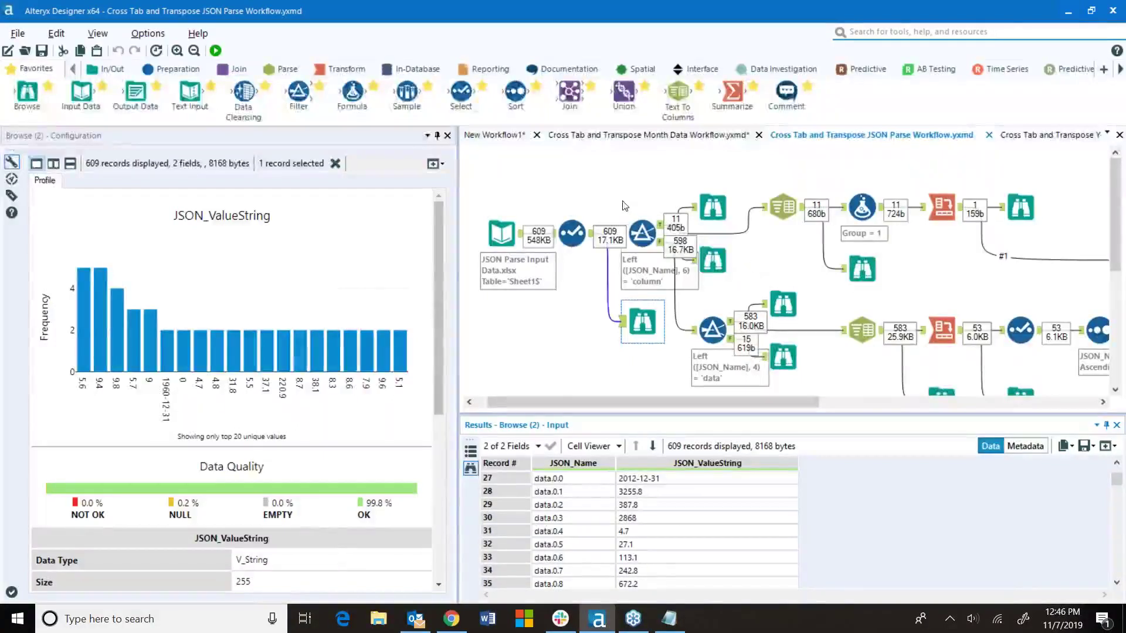
- Copy the first Filter's expression Left([JSON_Name], 6) = 'column' into Notepad in place of its existing text, and return to the workflow
left_click(642, 233)
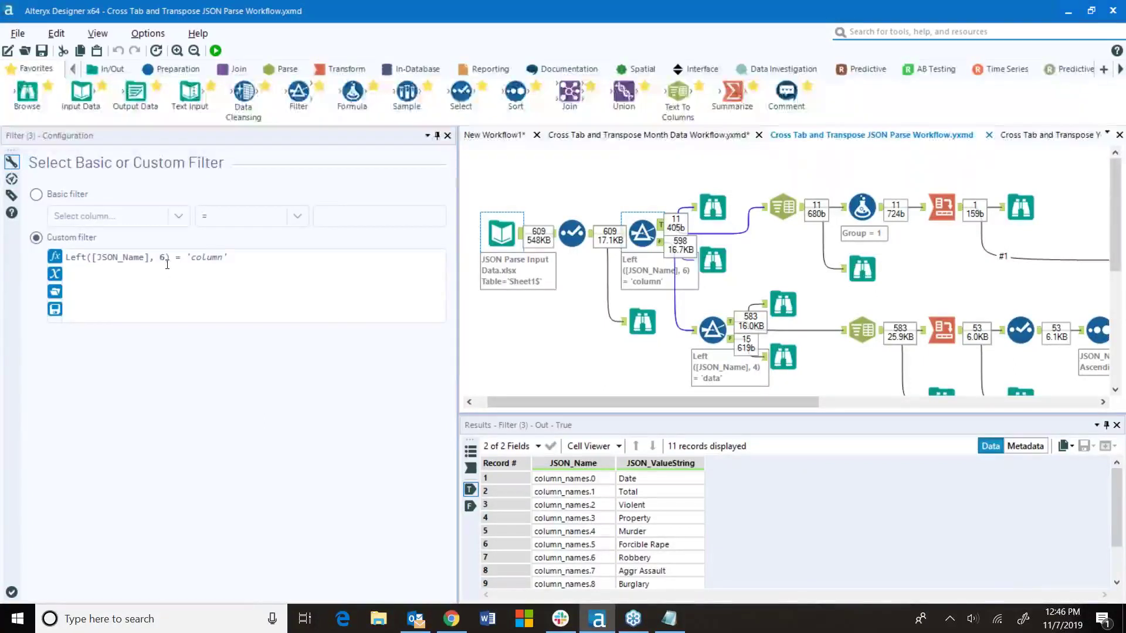
left_click_drag(238, 256, 66, 258)
key("ctrl+c")
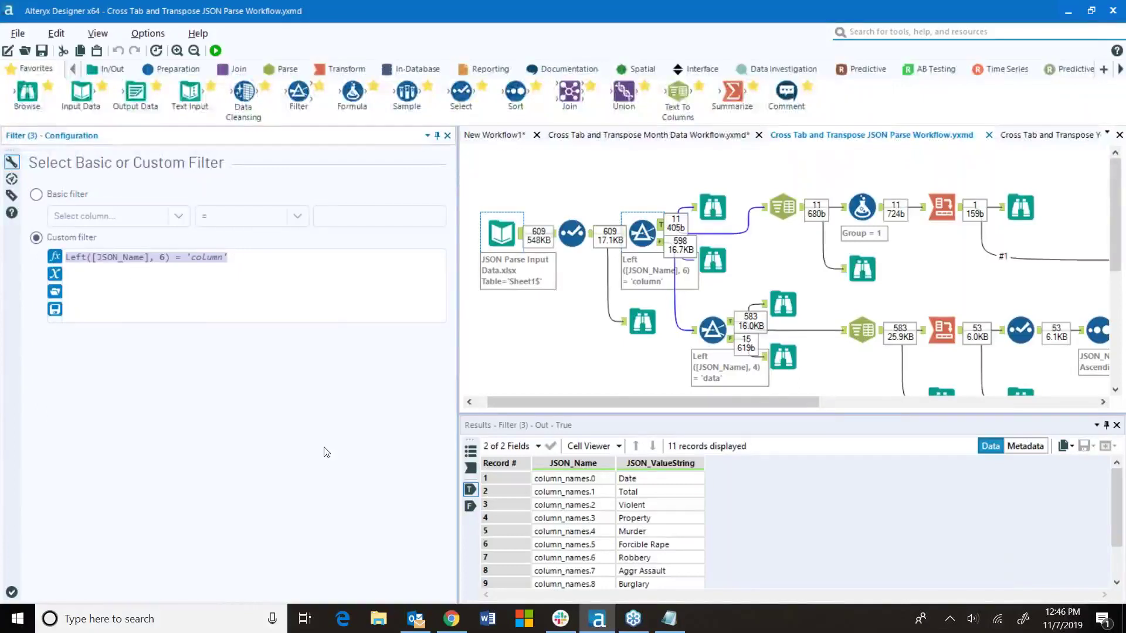
left_click(669, 619)
left_click_drag(531, 94, 620, 98)
key("ctrl+a")
key("ctrl+v")
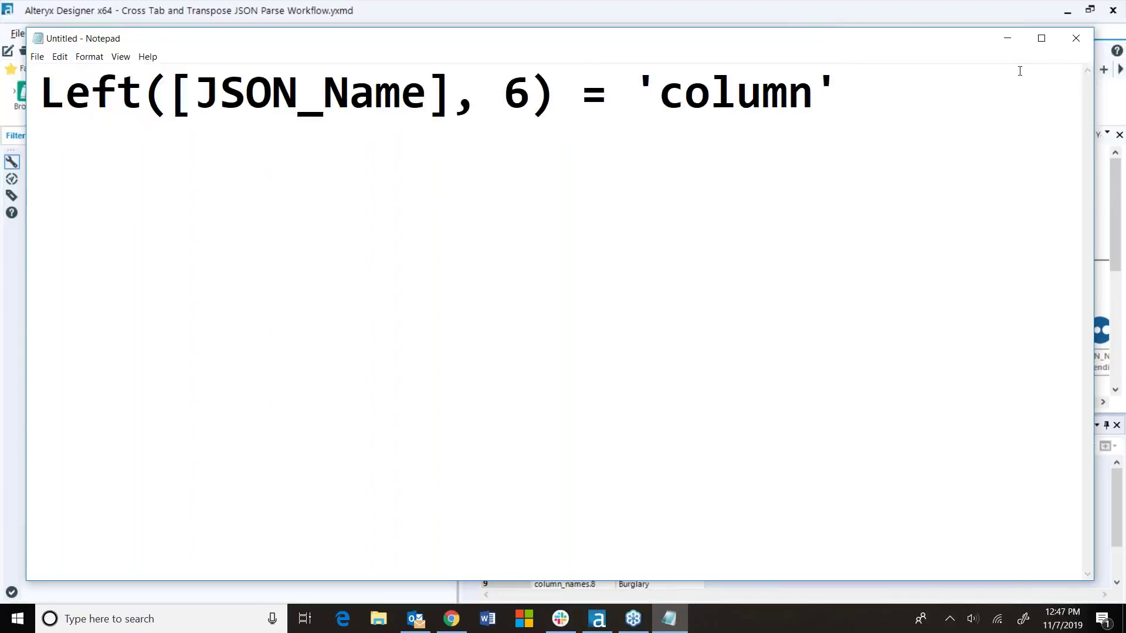
left_click(1008, 38)
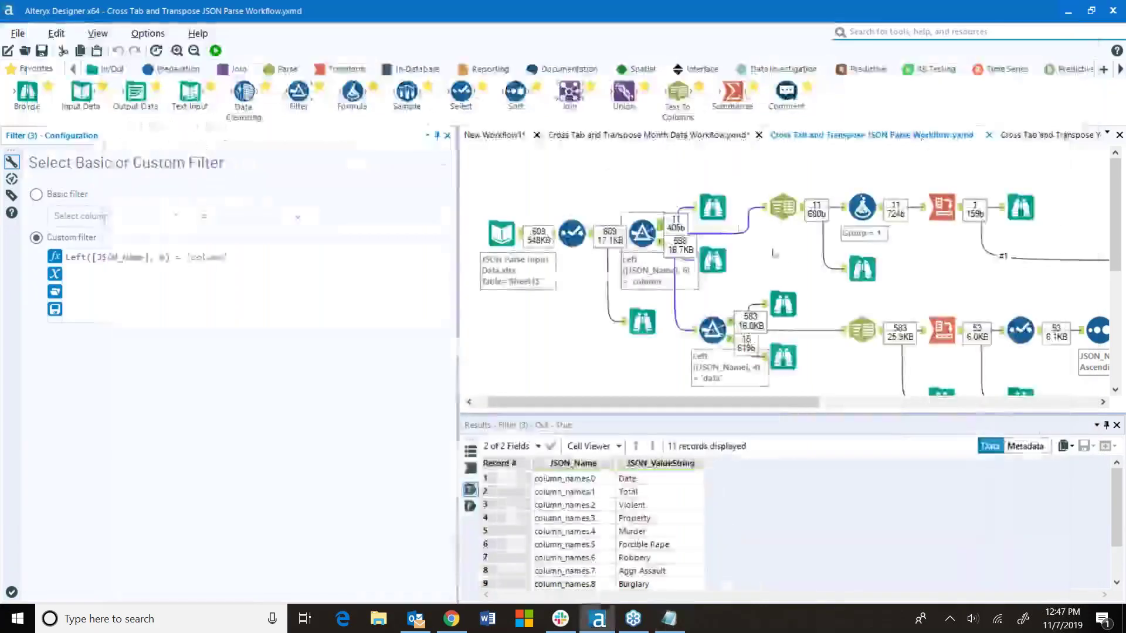
- Inspect the records in the Browse tools on the first Filter's True and False outputs
left_click(712, 207)
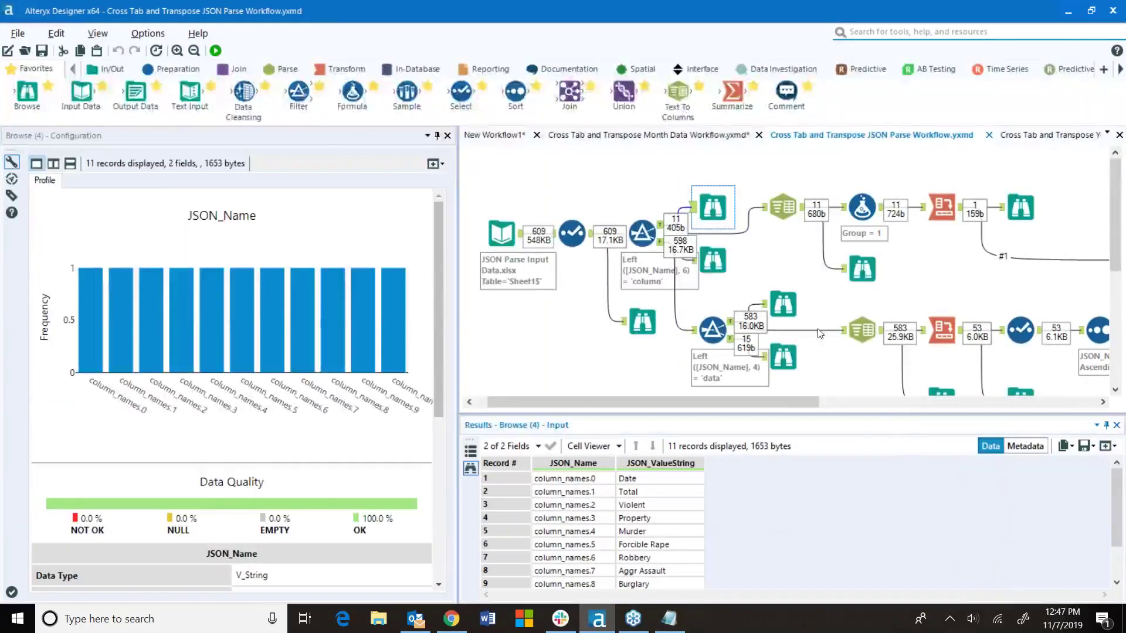
double_click(712, 207)
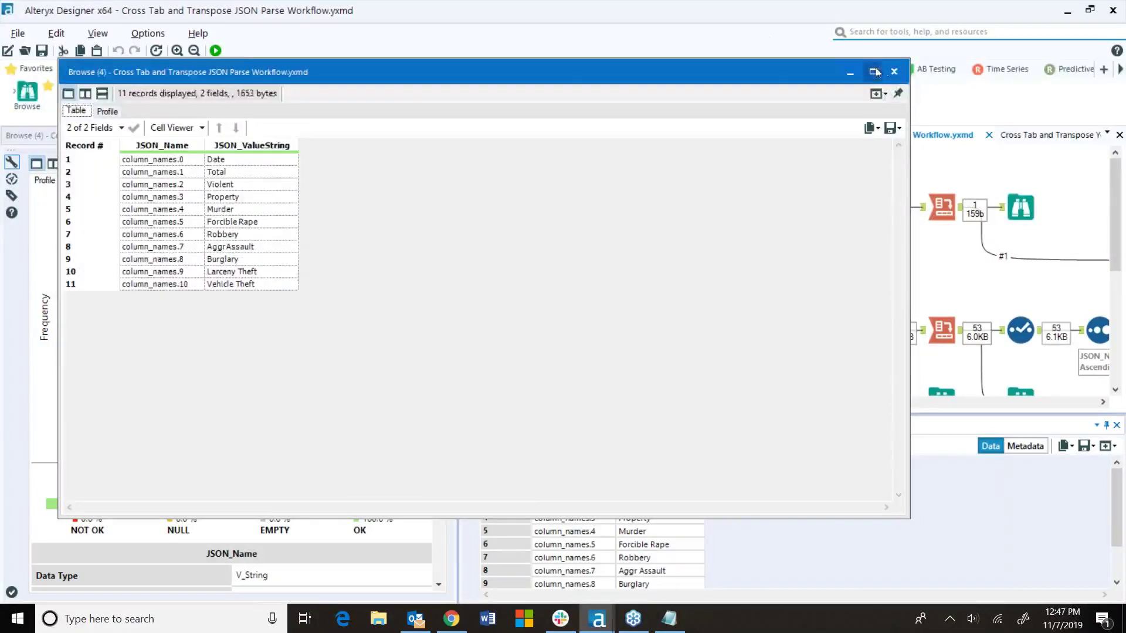
left_click(894, 72)
left_click(713, 261)
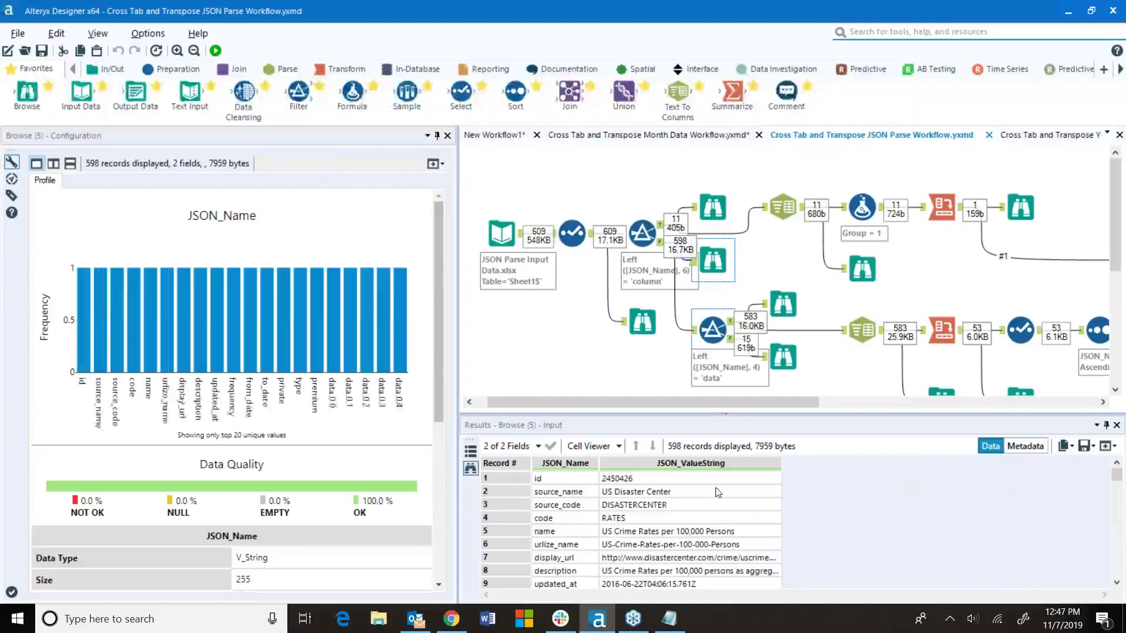
- Copy the second Filter's expression Left([JSON_Name], 4) = 'data' into Notepad in place of its existing text, and return to the workflow
scroll(718, 492, "down", 4)
scroll(714, 490, "up", 3)
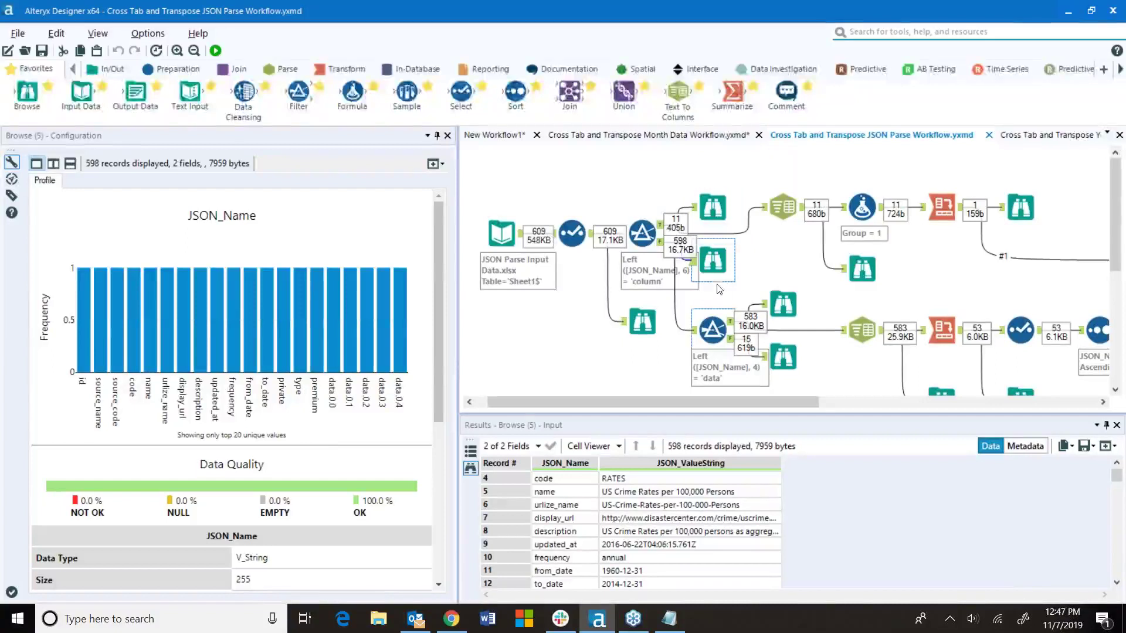
left_click(713, 330)
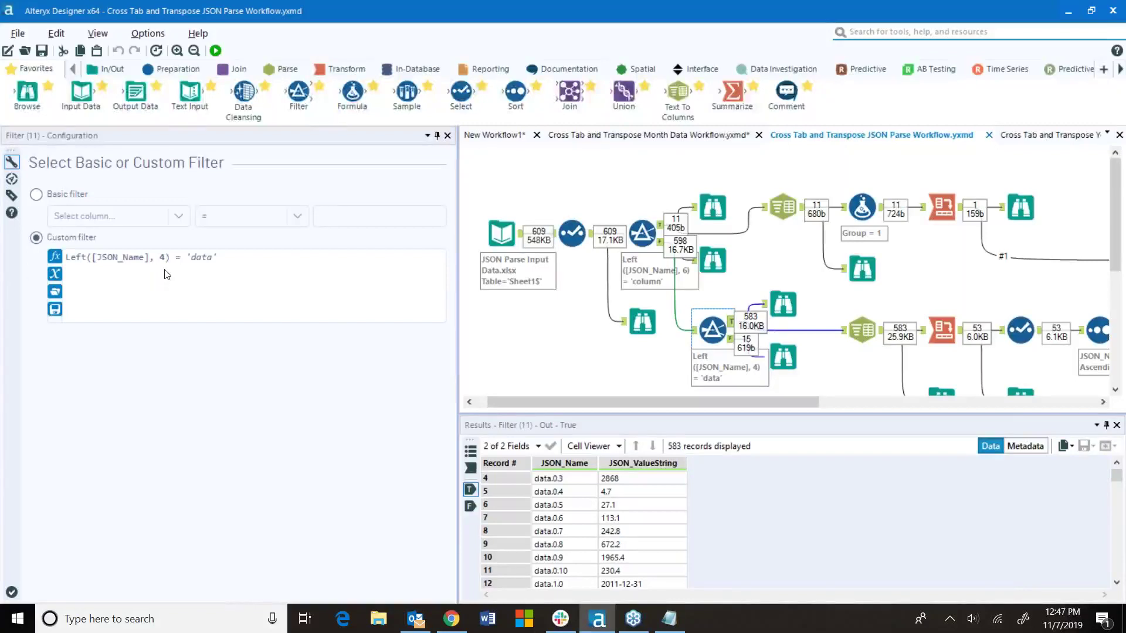
left_click_drag(245, 261, 30, 261)
key("ctrl+c")
left_click(669, 619)
key("ctrl+a")
key("ctrl+v")
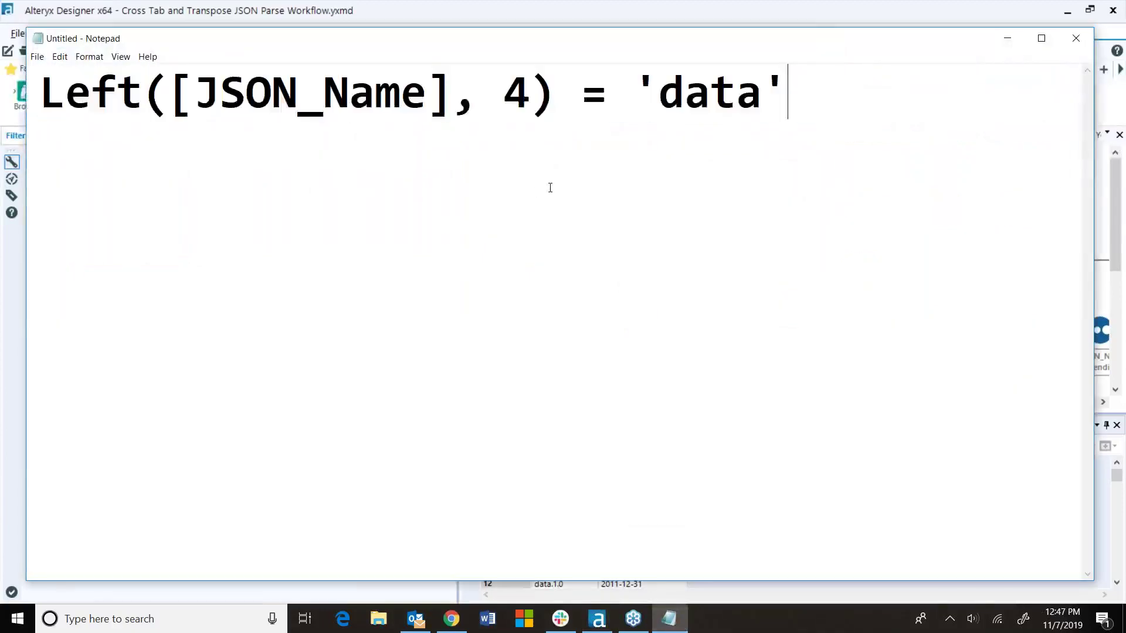
left_click(1007, 38)
key("ctrl+v")
- View the records from the second Filter's True output in a separate window, look through the data groups, and close the window
left_click(791, 312)
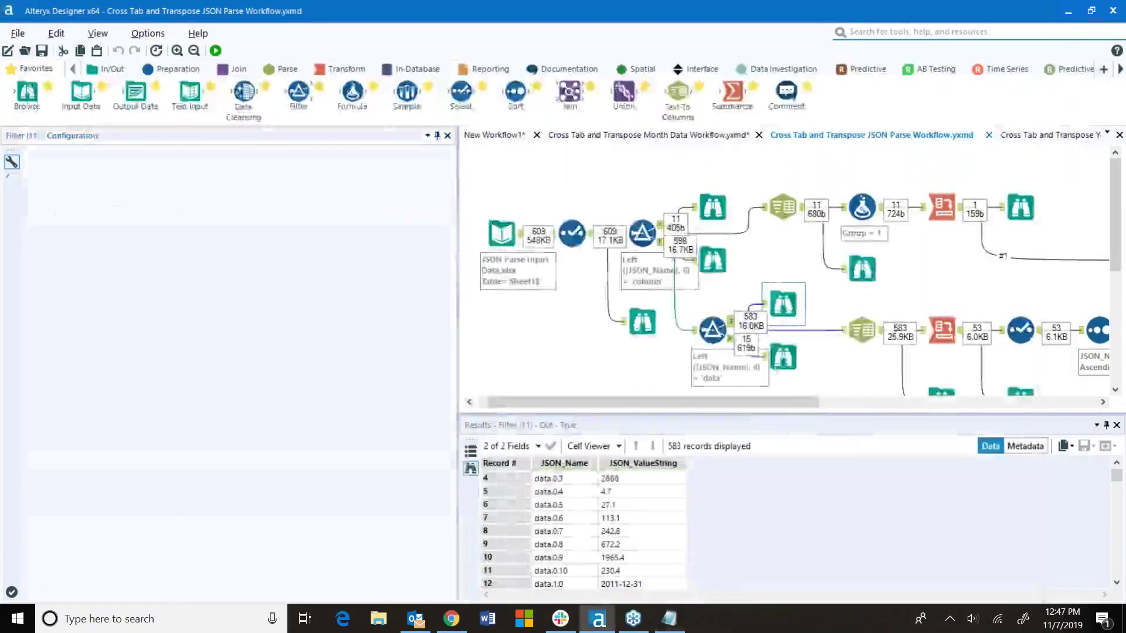
left_click(1110, 447)
left_click(1018, 463)
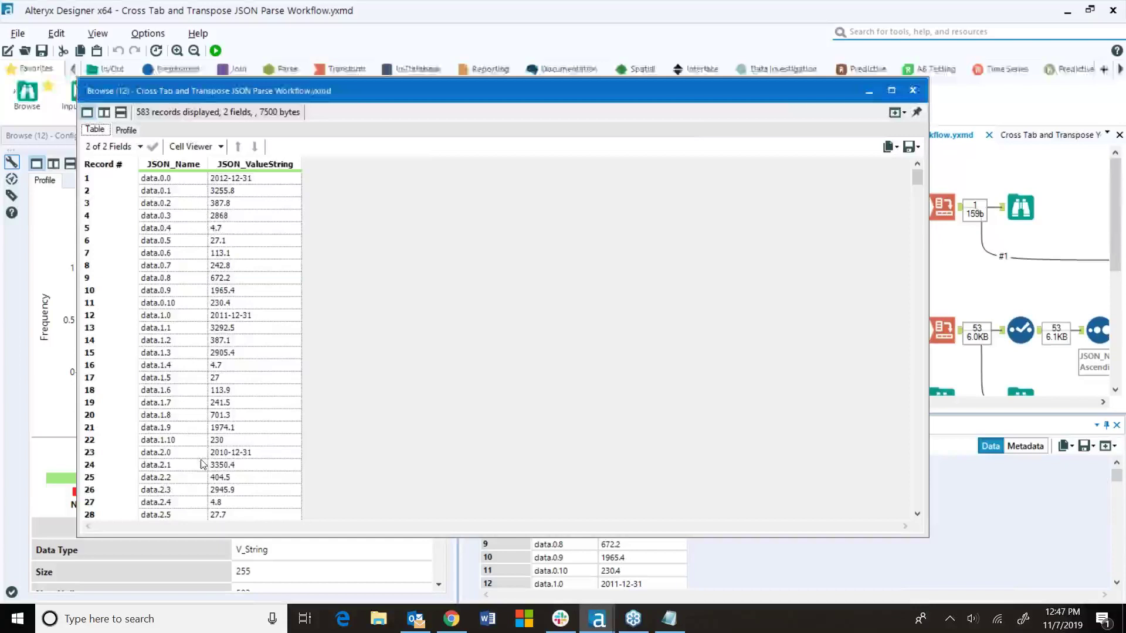
scroll(293, 364, "down", 8)
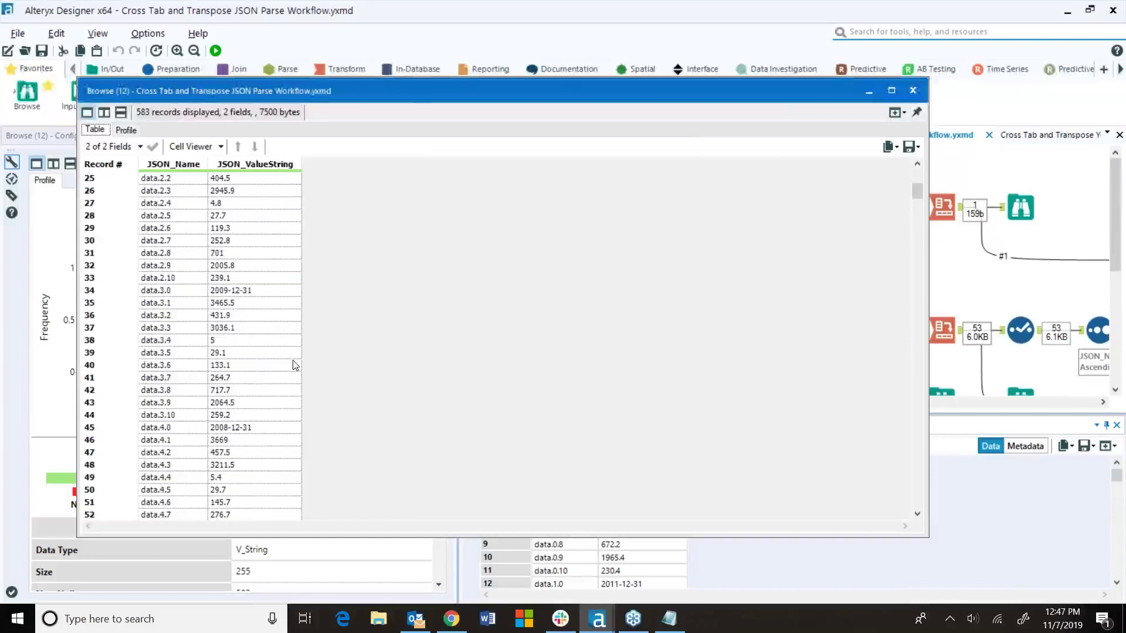
left_click(913, 92)
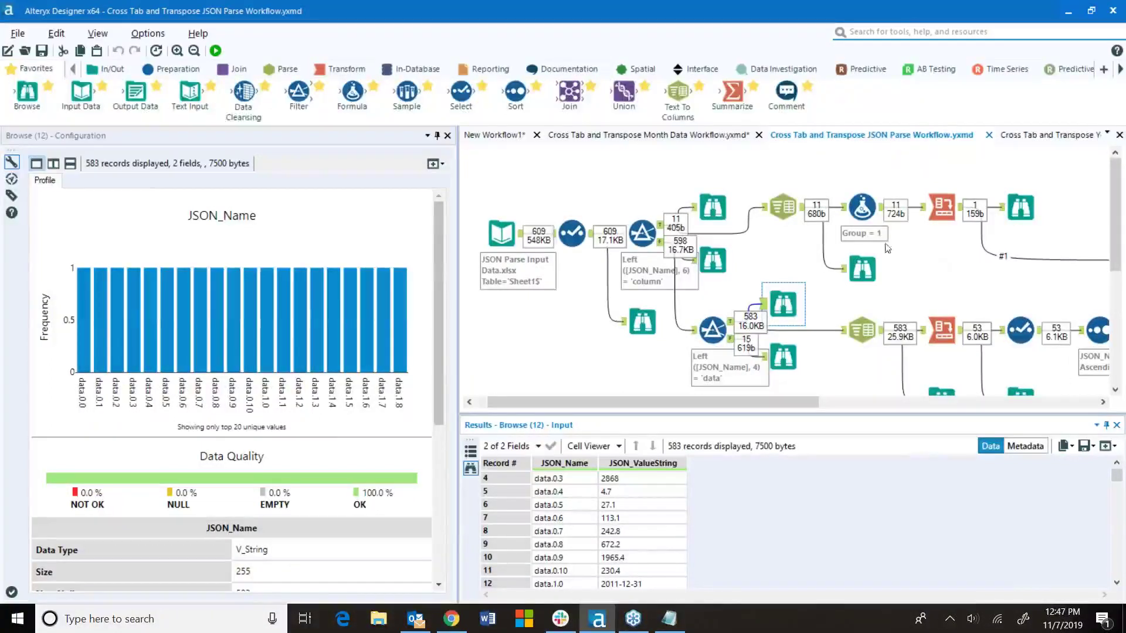
- Trace the column-names branch from the first Filter's True output through the Text To Columns split and the Formula that adds Group
left_click(712, 207)
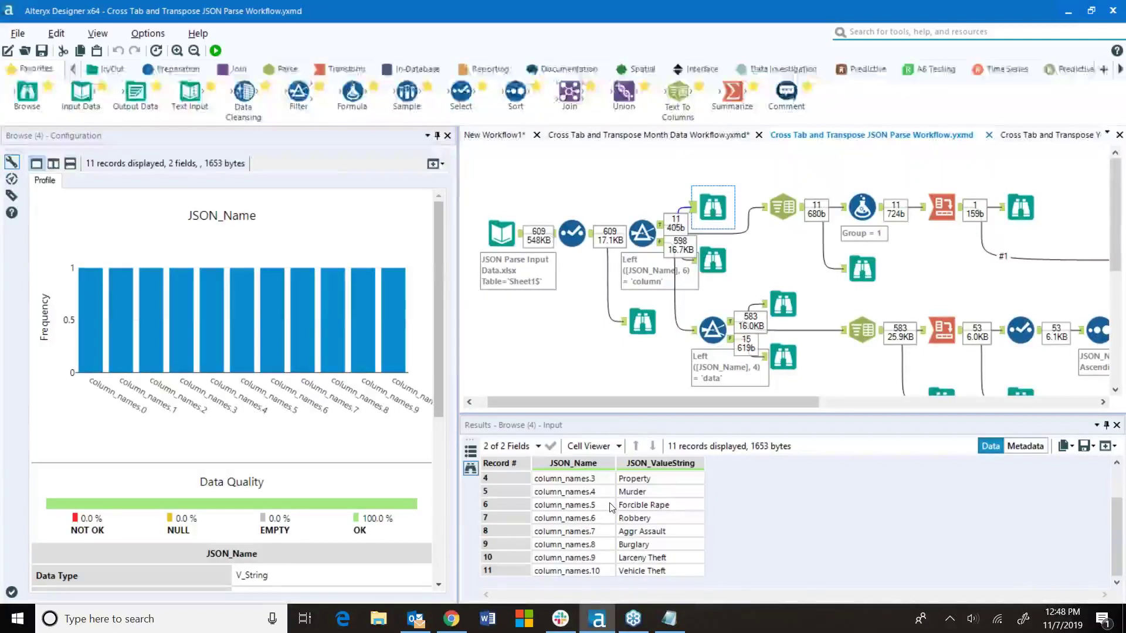
left_click(784, 207)
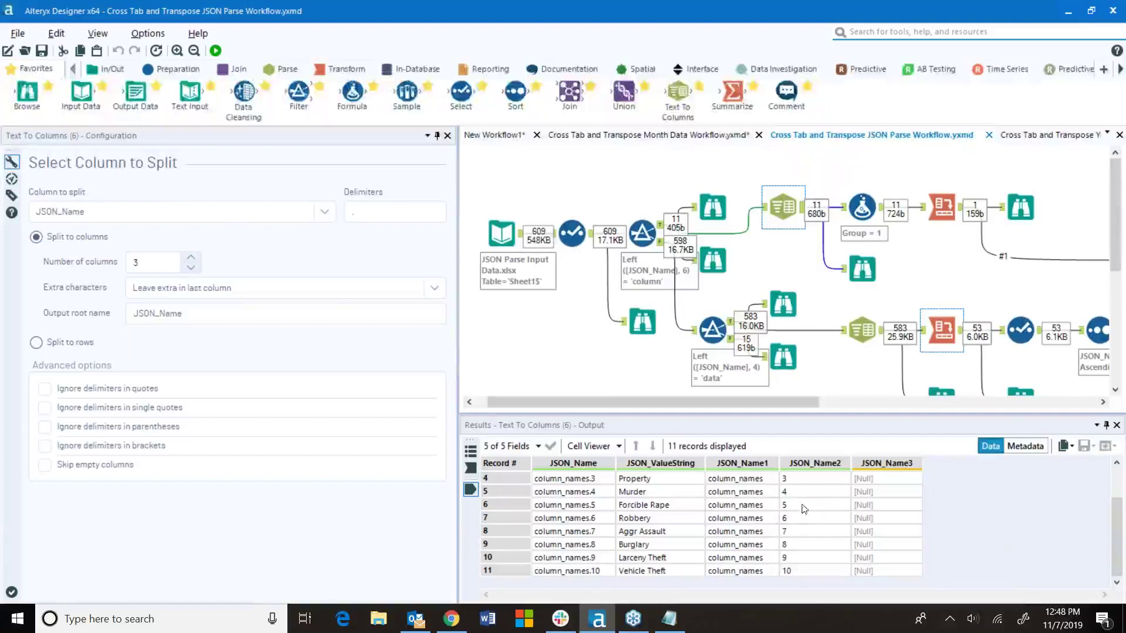
scroll(808, 502, "up", 1)
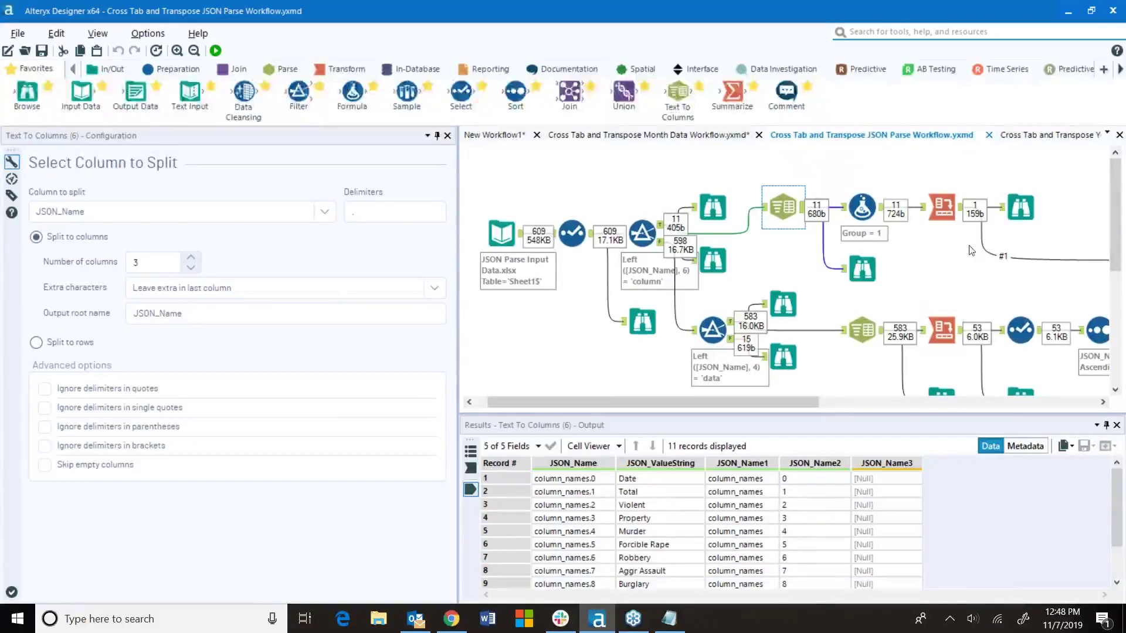
left_click(862, 208)
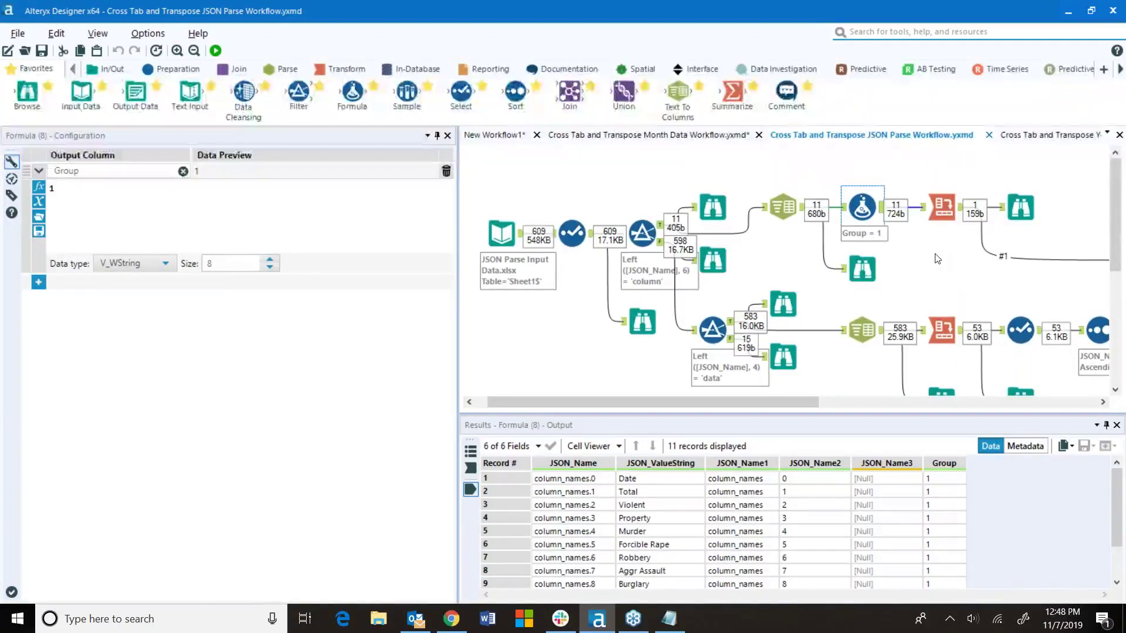
- Examine the column-names Cross Tab's settings and highlight the JSON_ValueString and JSON_Name2 values in its input
left_click(941, 207)
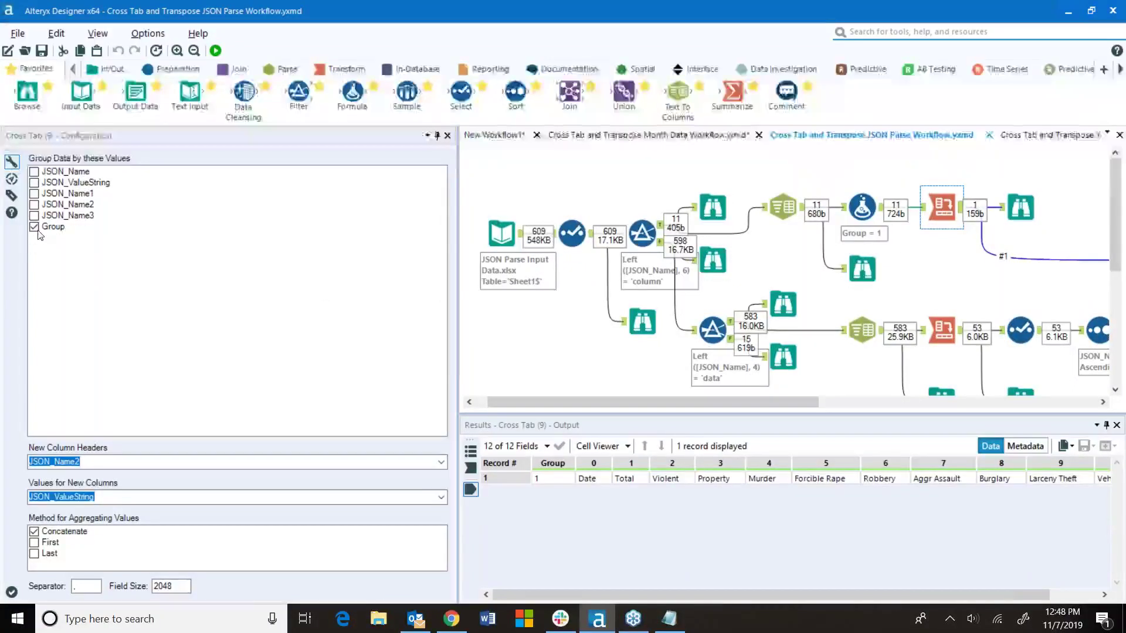
left_click(923, 208)
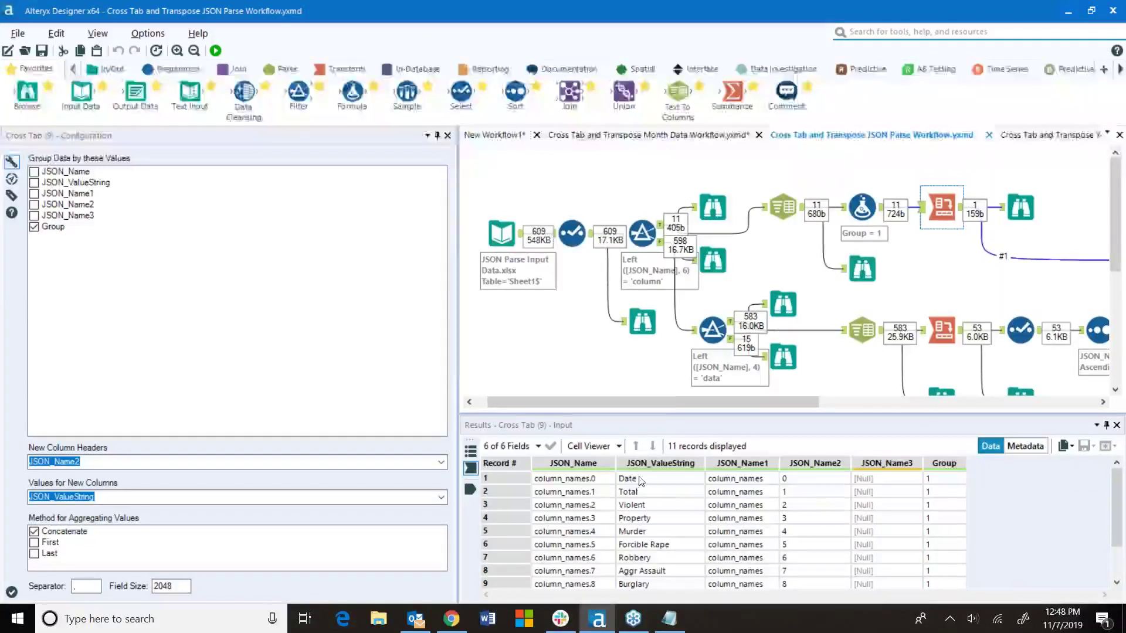
left_click_drag(659, 479, 662, 587)
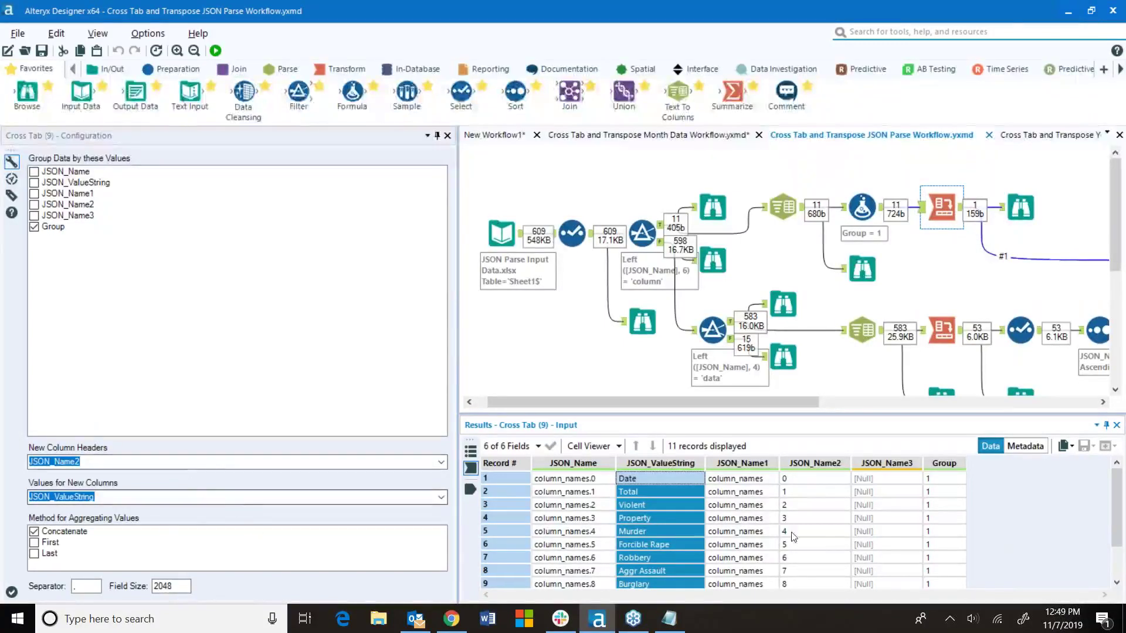
left_click(815, 480)
left_click_drag(814, 479, 812, 587)
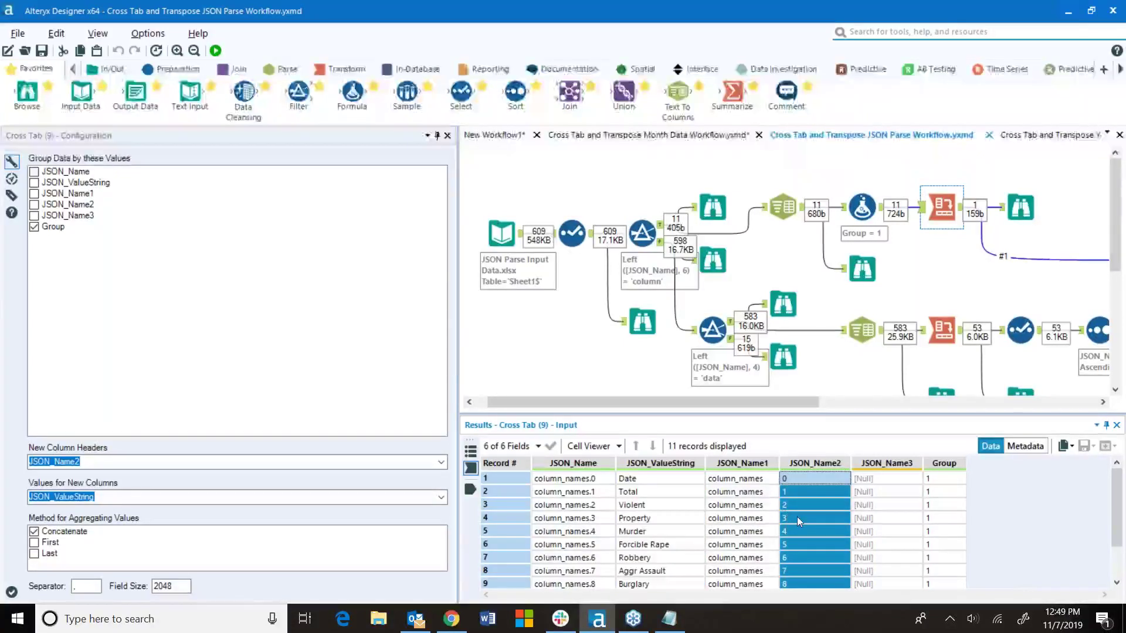
- Compare the numbering of the records on the second Filter's True output with the column-names Cross Tab's input
left_click(780, 305)
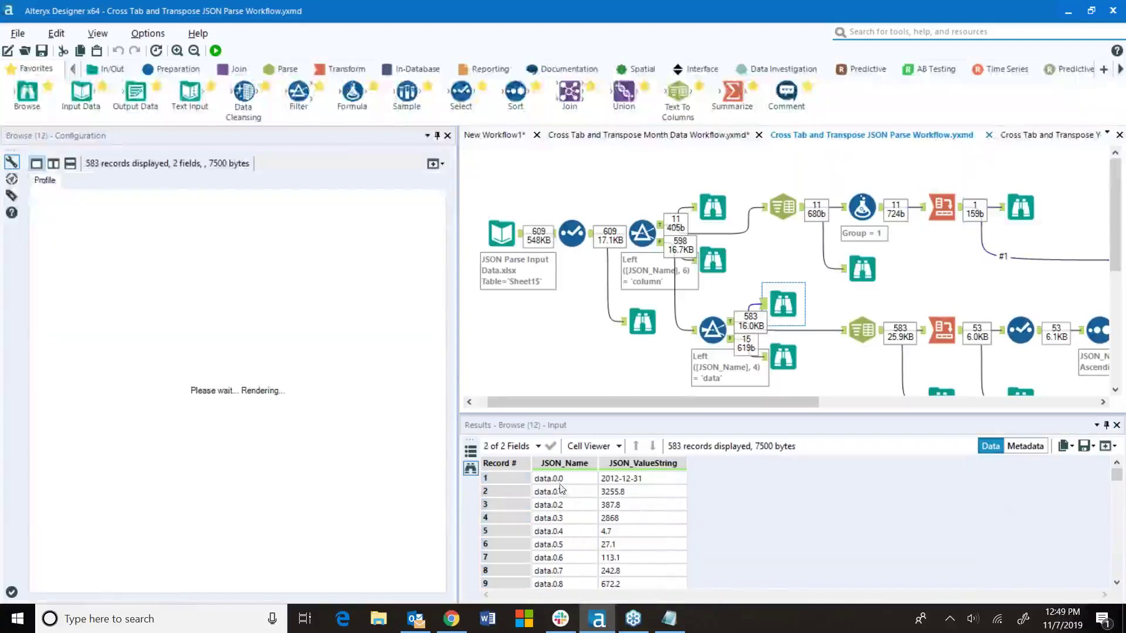
scroll(552, 555, "down", 3)
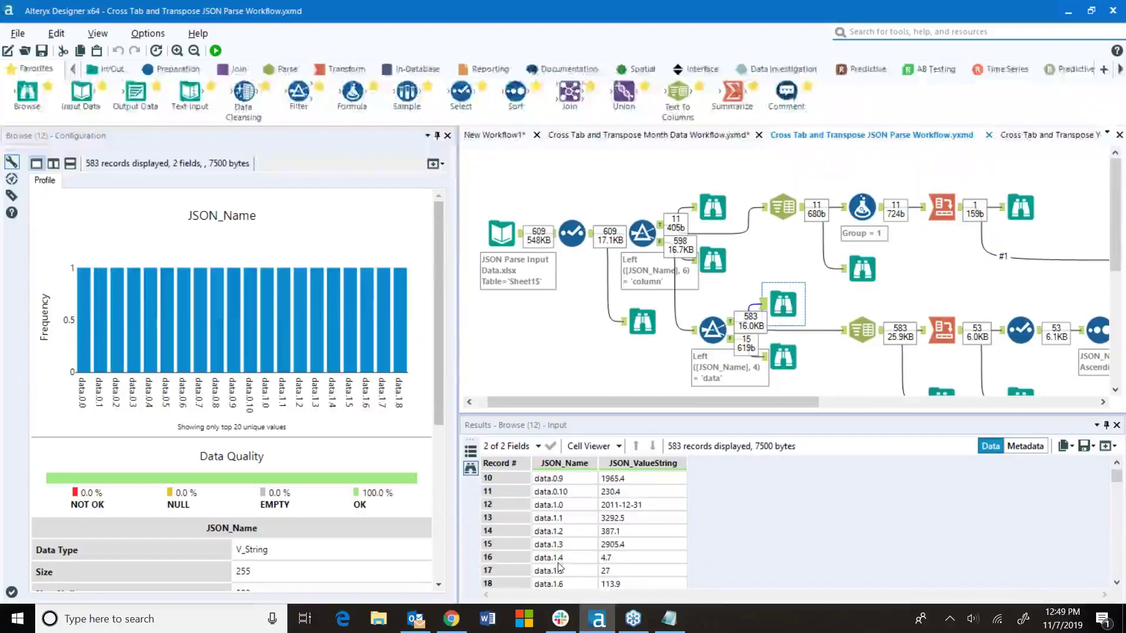
left_click(941, 216)
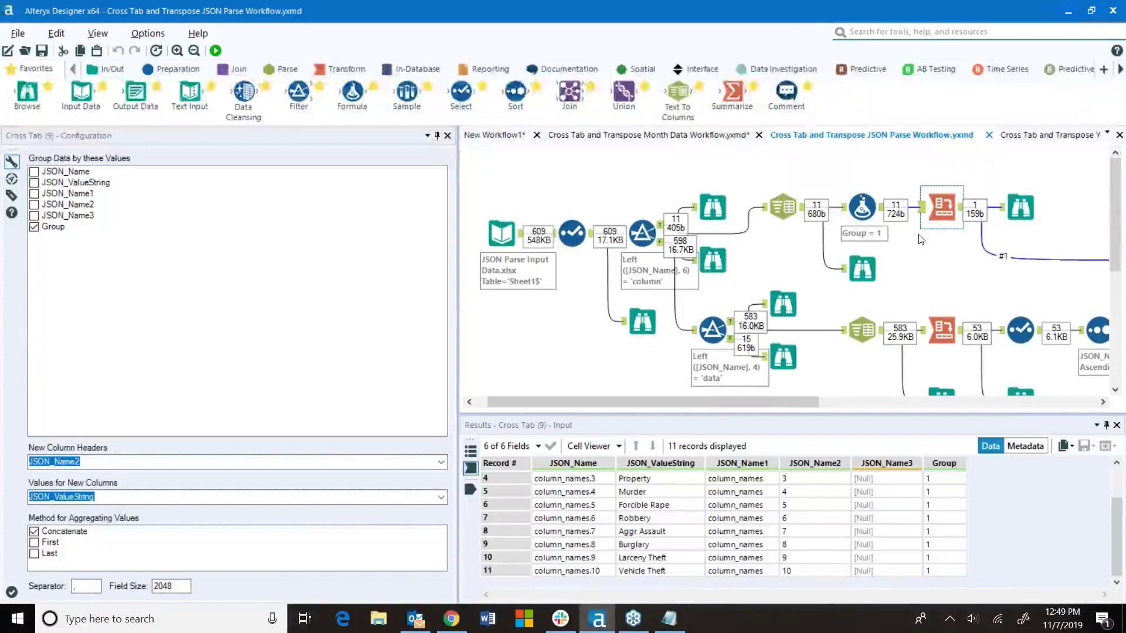
scroll(826, 532, "up", 1)
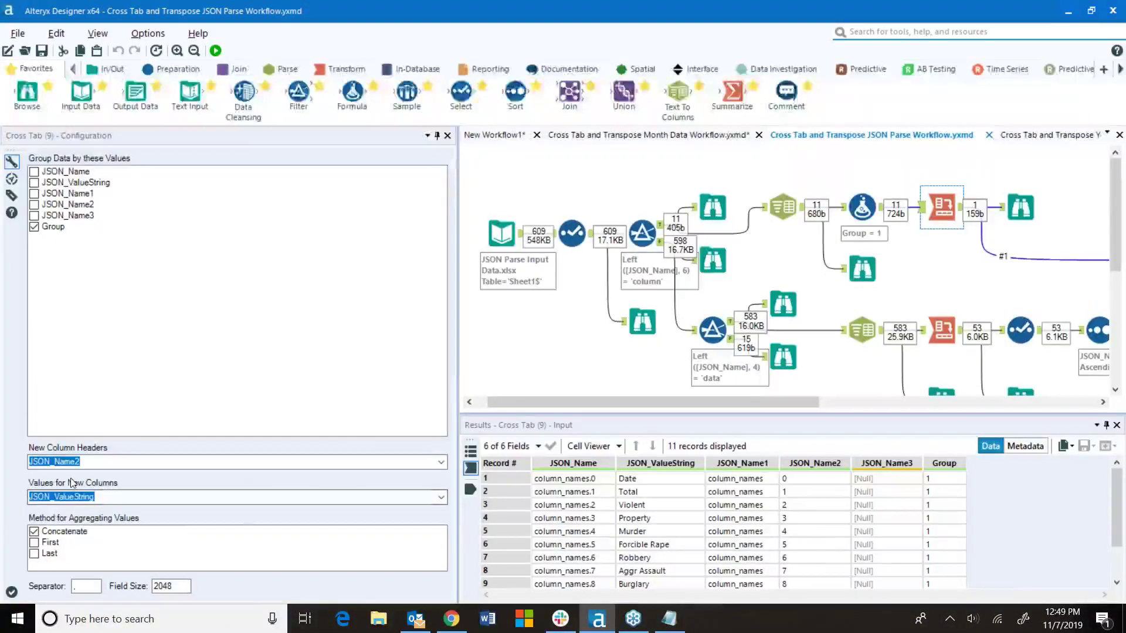
- Check which JSON_ValueString values and separator the column-names Cross Tab uses, and view its output record
left_click_drag(648, 479, 654, 577)
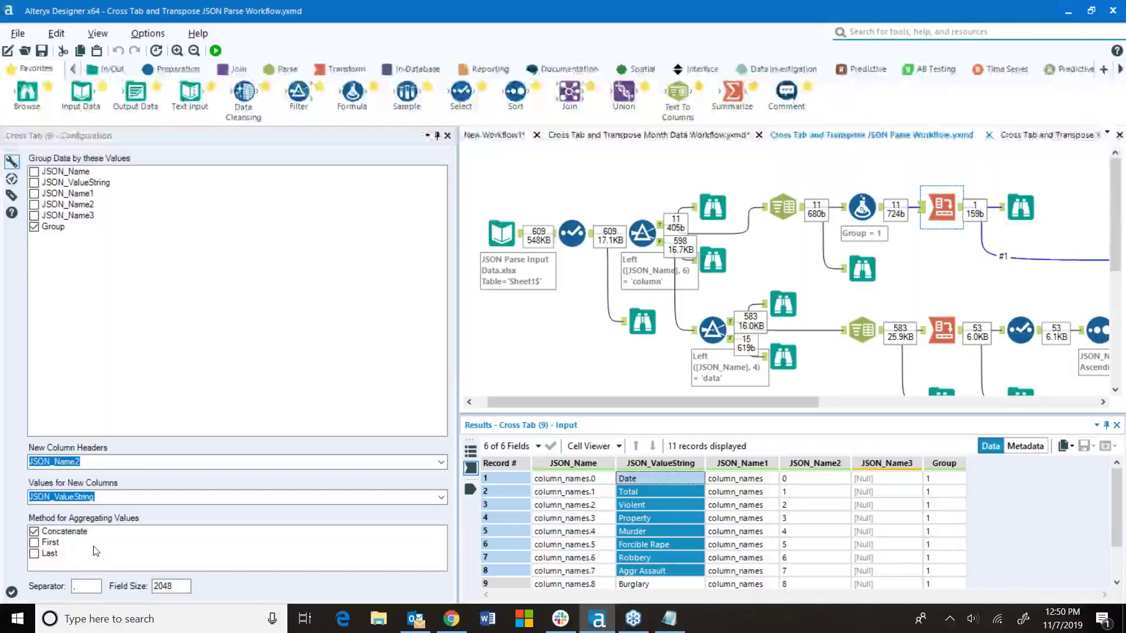
left_click(76, 588)
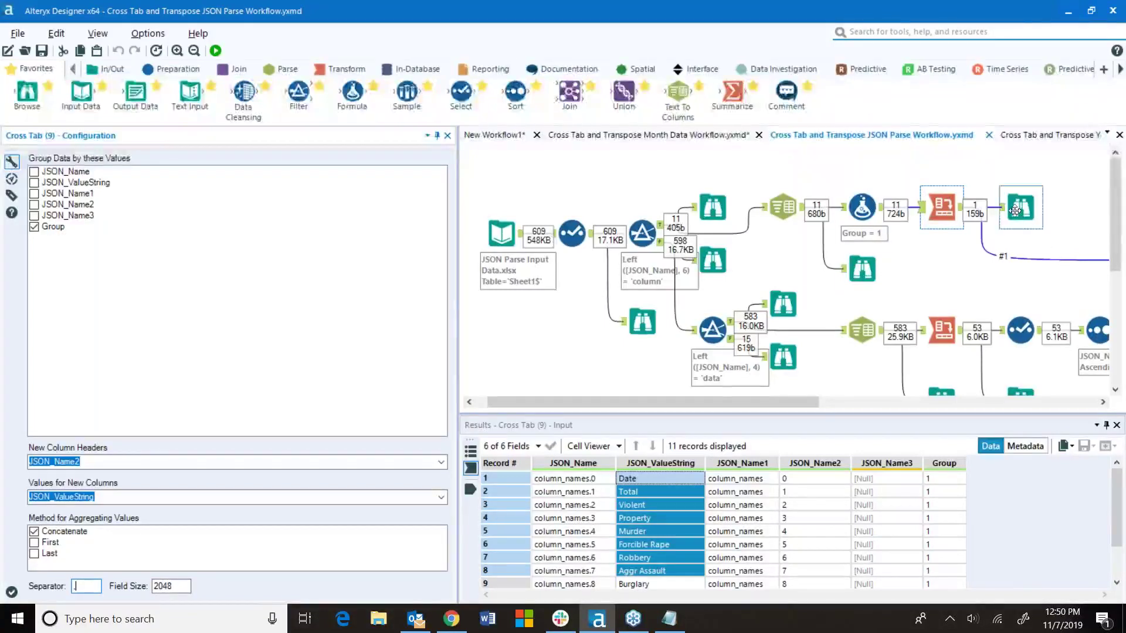
left_click(962, 207)
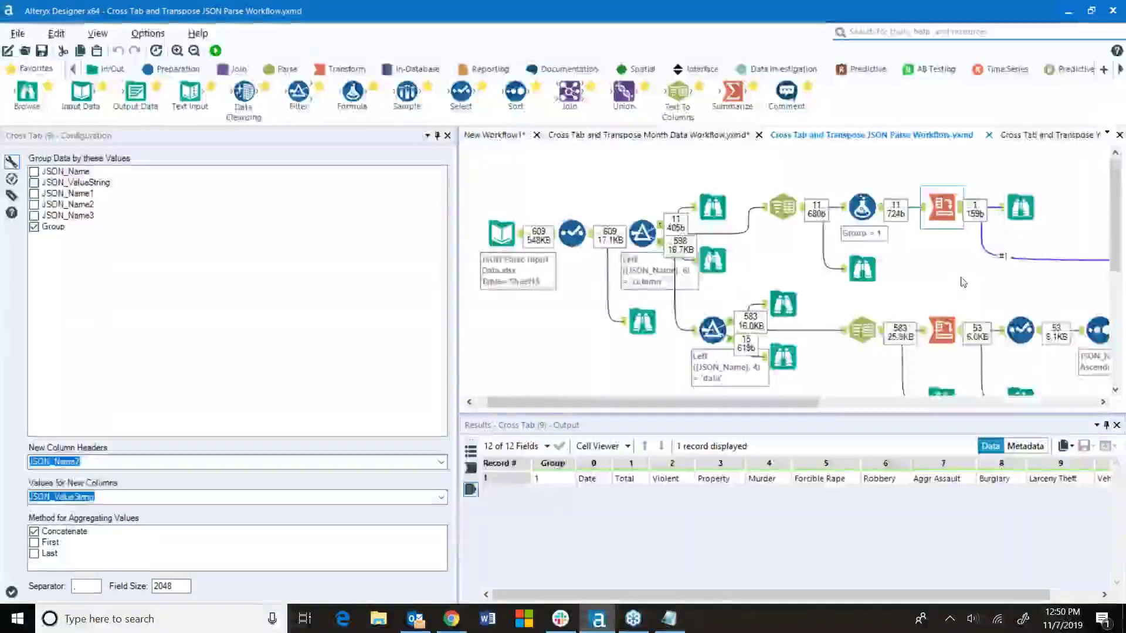
- Compare the records in the Browse tools on the second Filter's True and False outputs
scroll(964, 279, "down", 1)
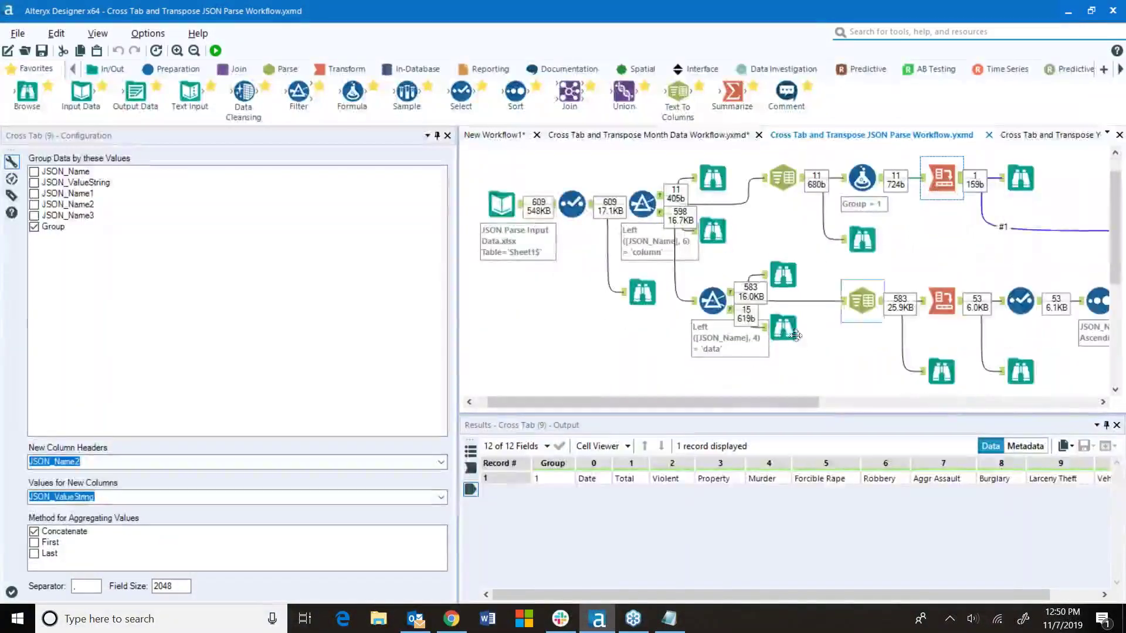
left_click(792, 275)
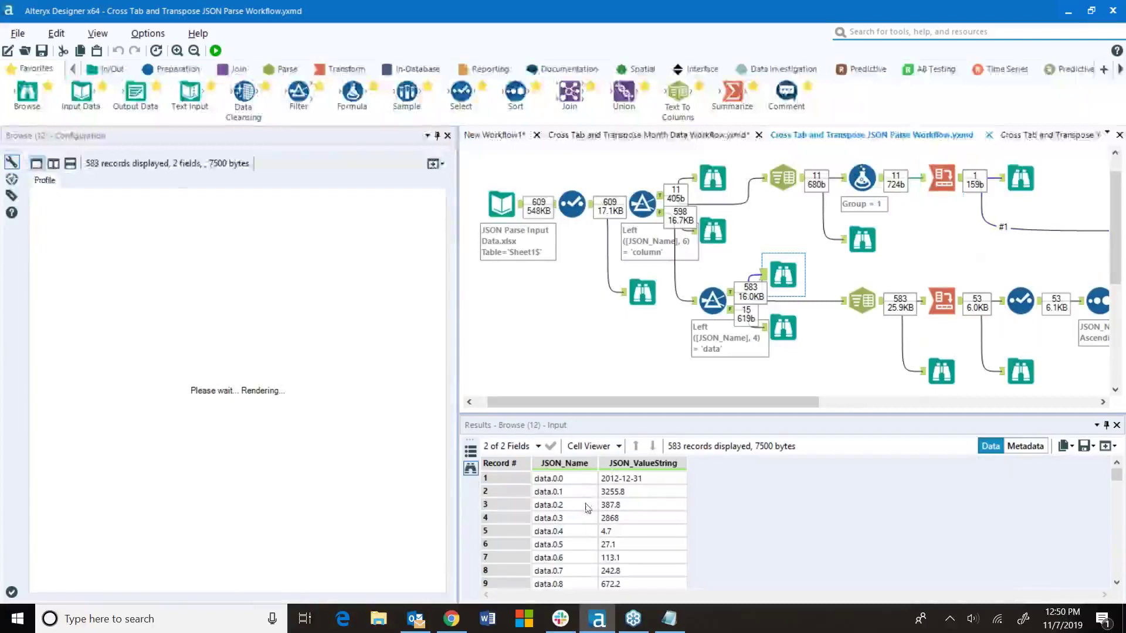
left_click(786, 328)
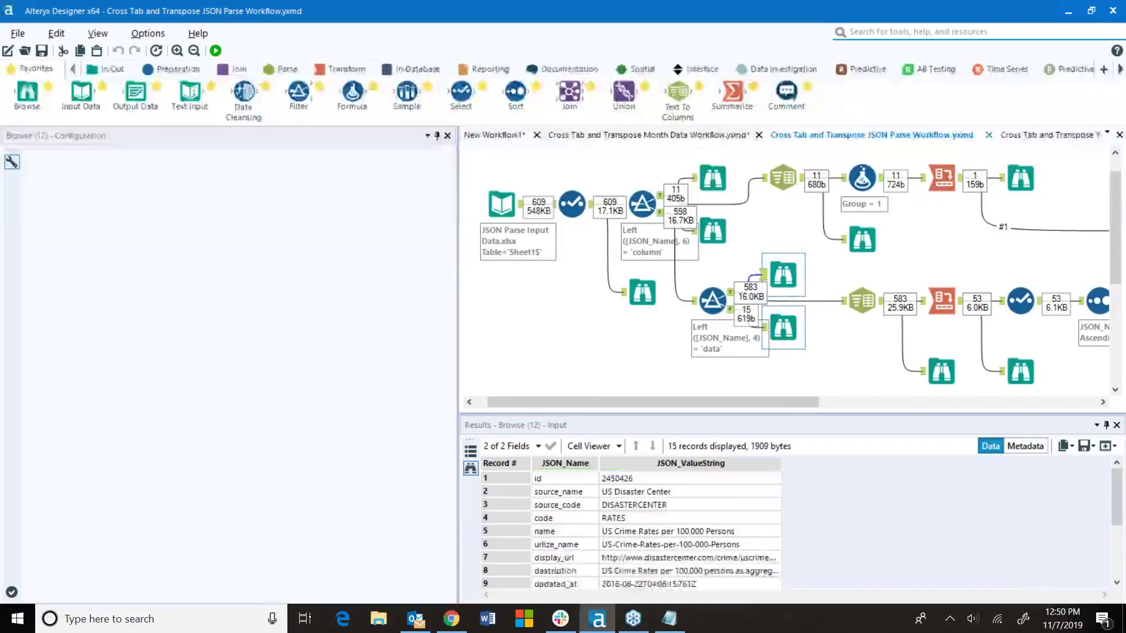
scroll(576, 505, "down", 2)
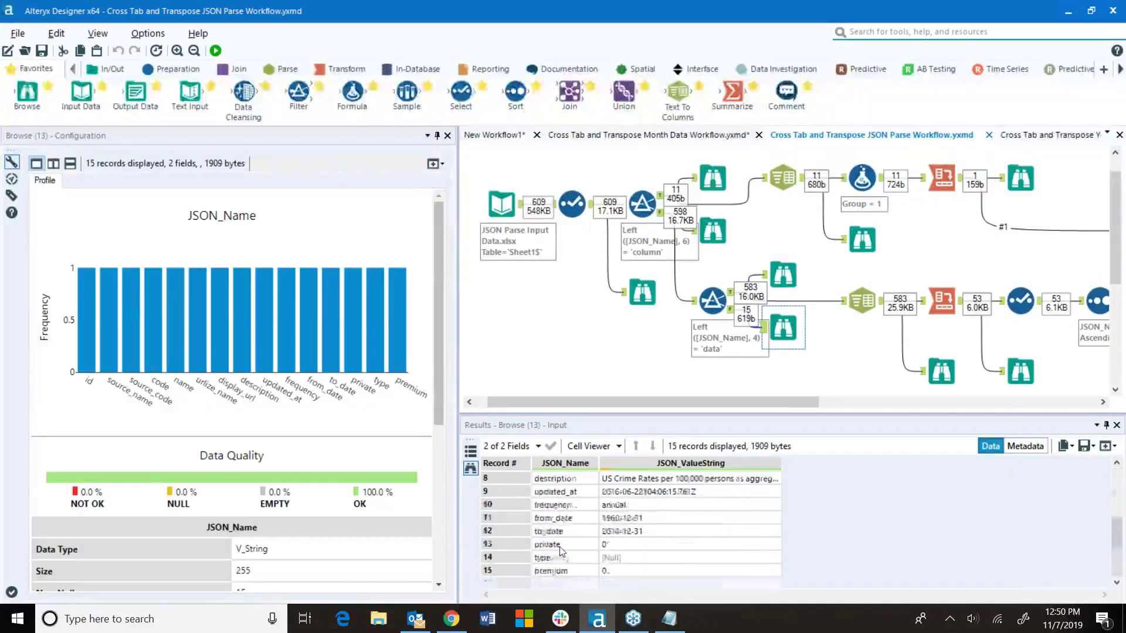
scroll(557, 516, "up", 2)
scroll(698, 524, "down", 2)
scroll(701, 523, "up", 2)
left_click(784, 276)
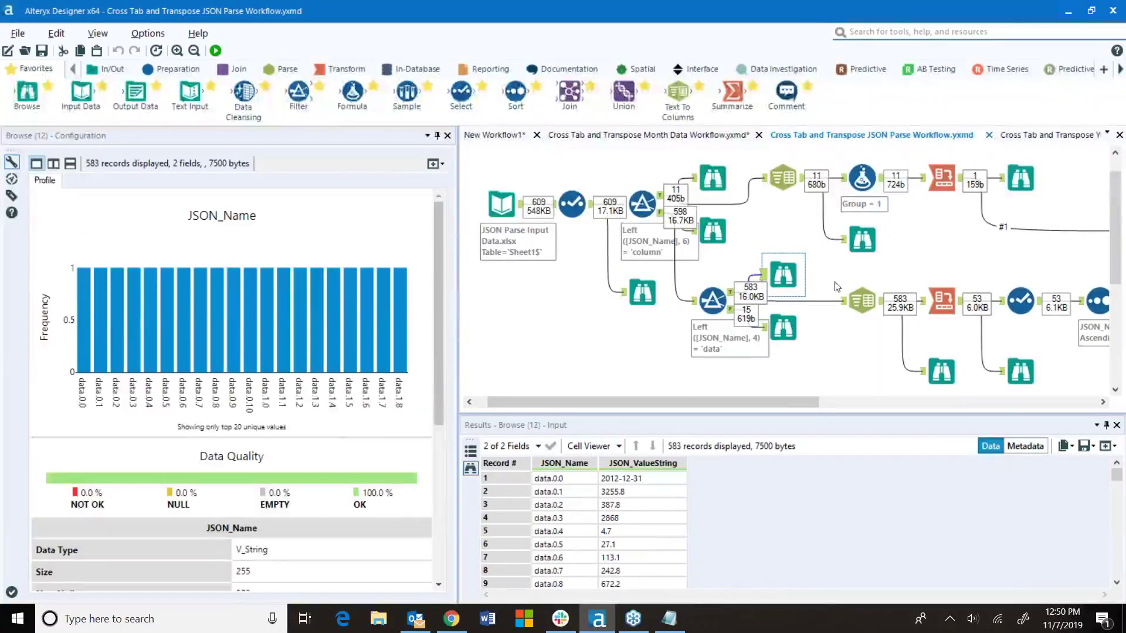
- Check the delimiter of the data branch's Text To Columns tool and examine the column layout of that branch's Cross Tab output
left_click(854, 294)
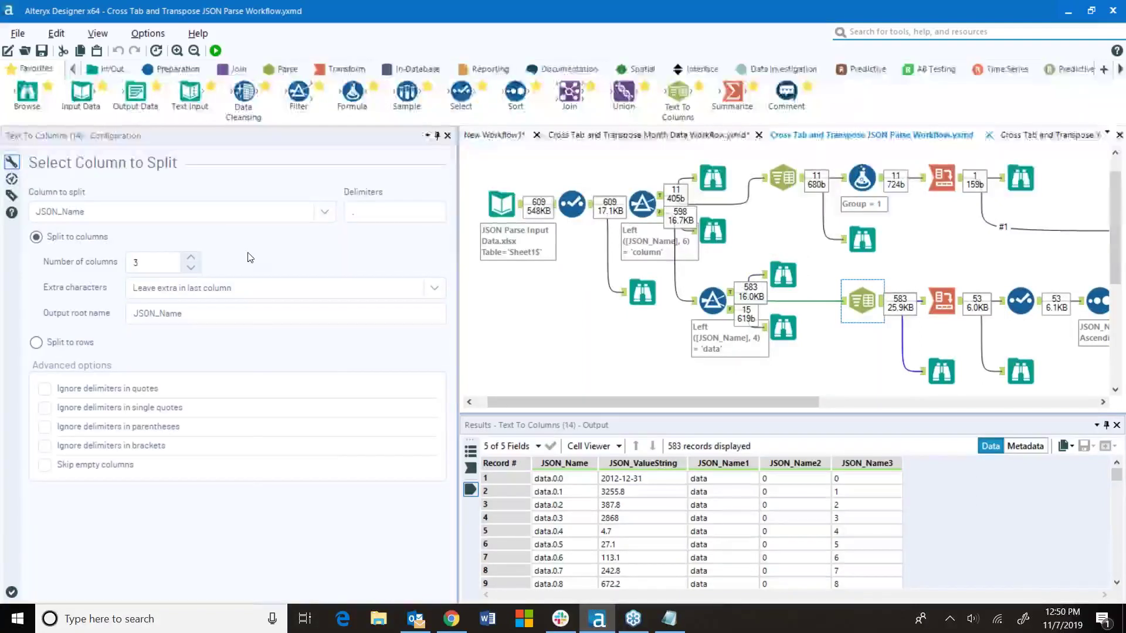
left_click(346, 212)
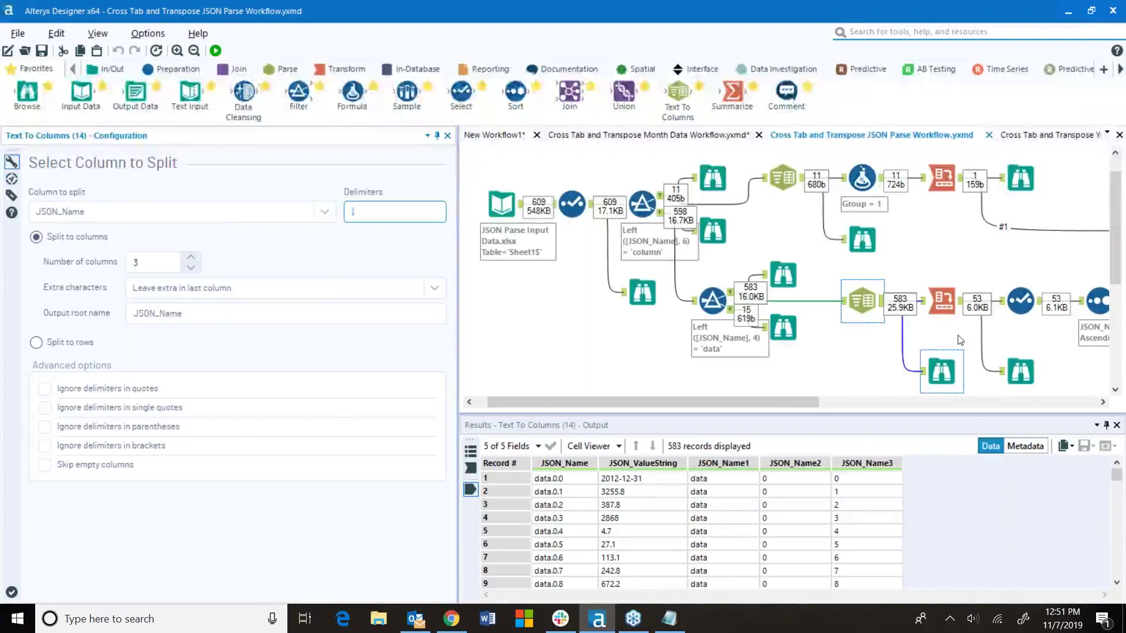
left_click(1020, 371)
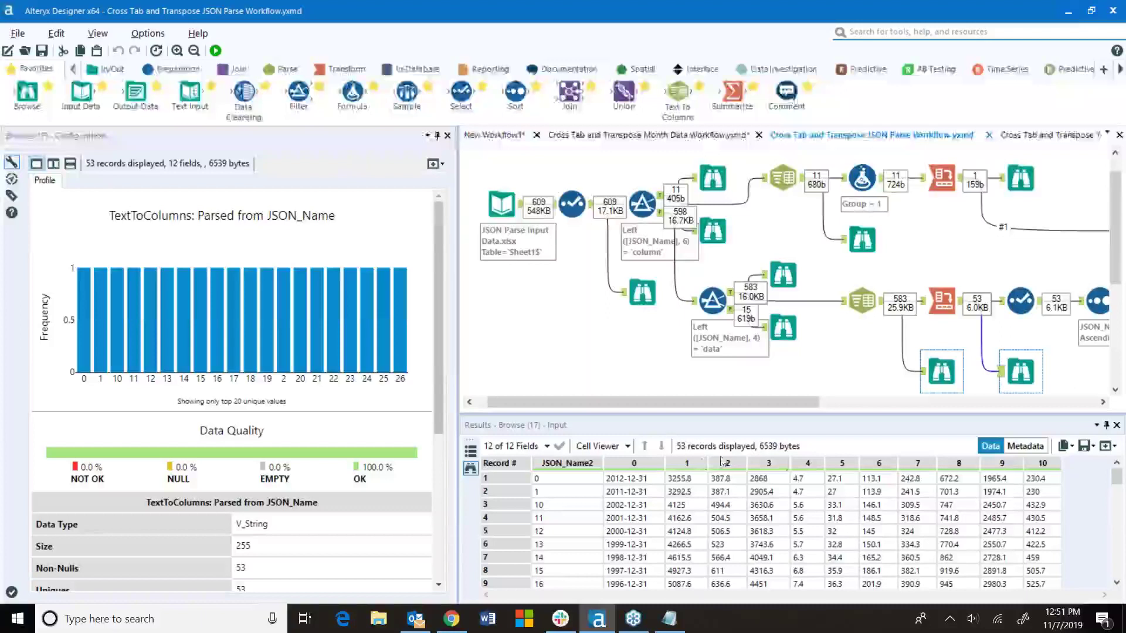
left_click(1021, 178)
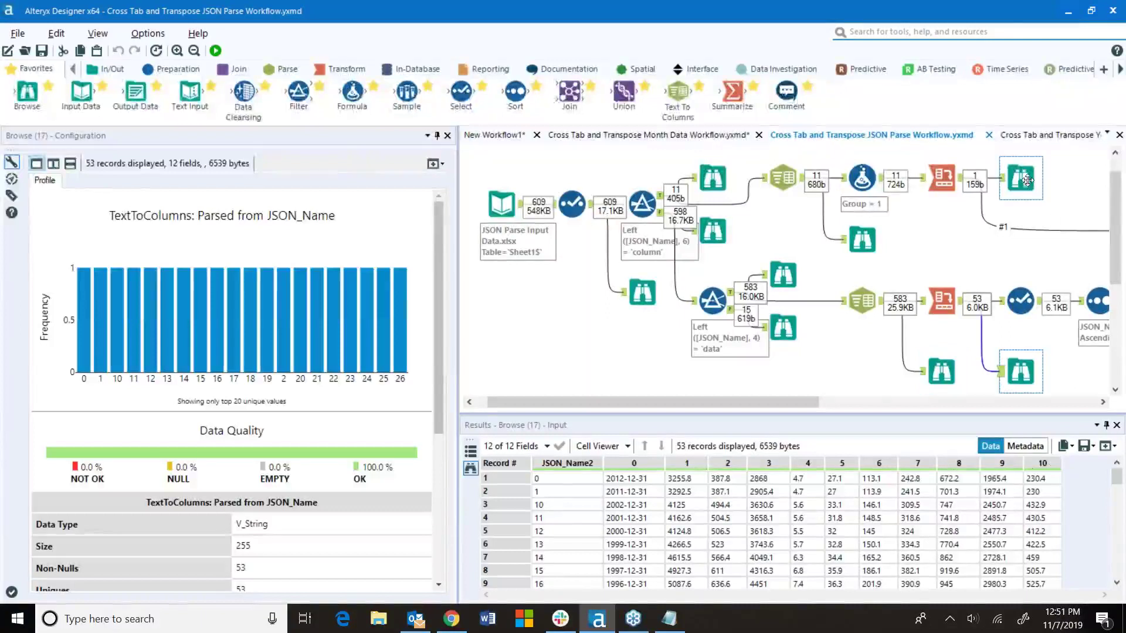
left_click(1021, 372)
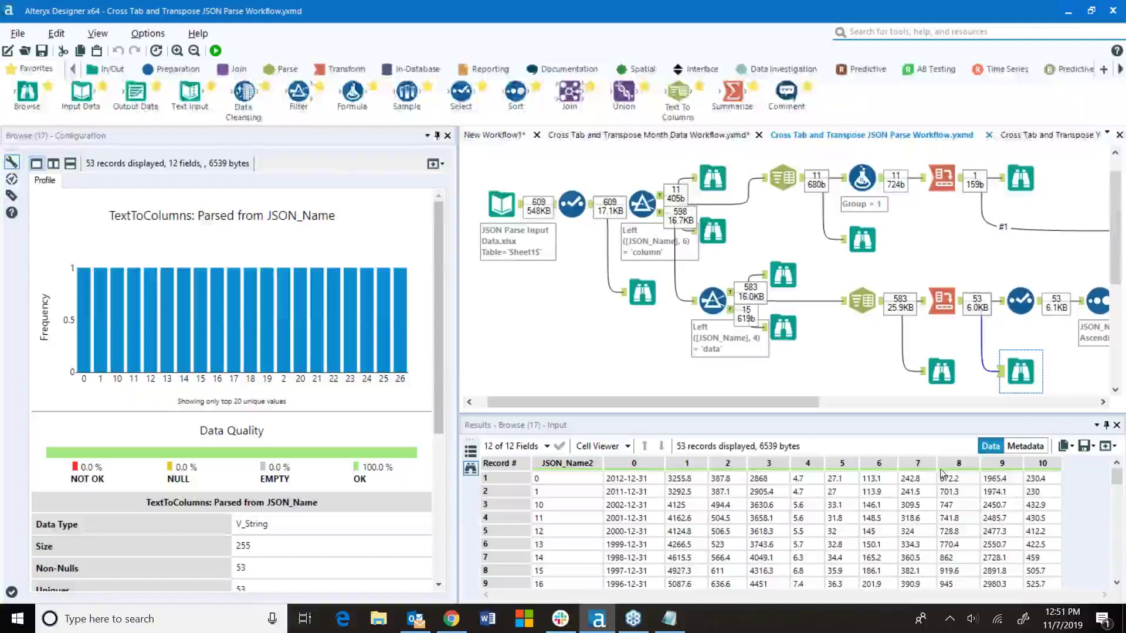
- Compare the data branch's Cross Tab grouping and header settings with the split records that feed it
left_click(938, 302)
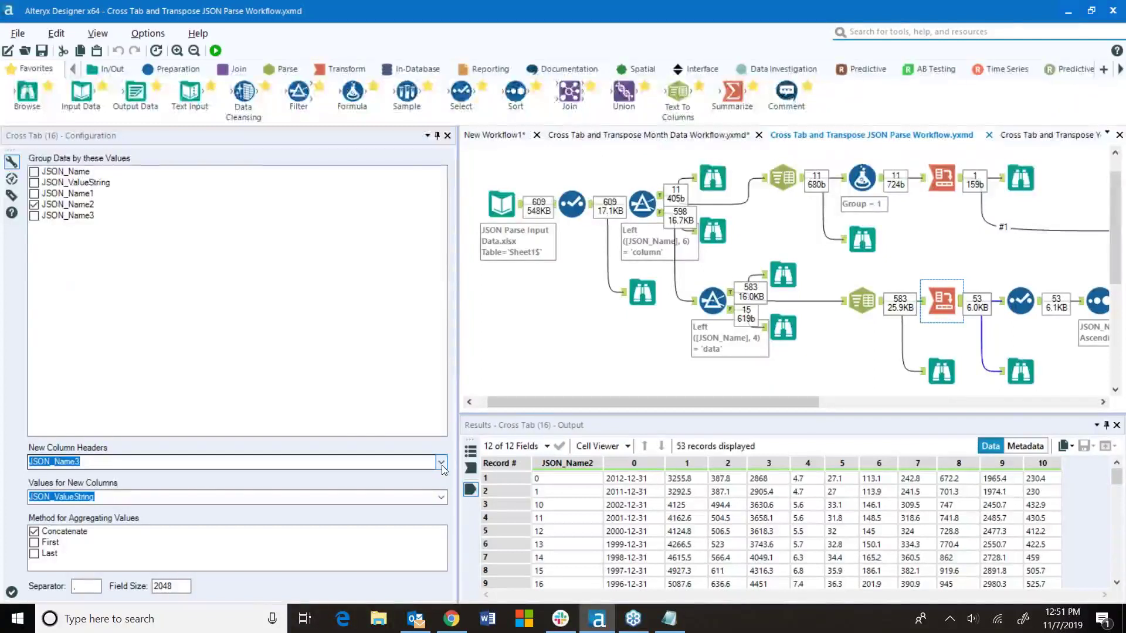
left_click(942, 371)
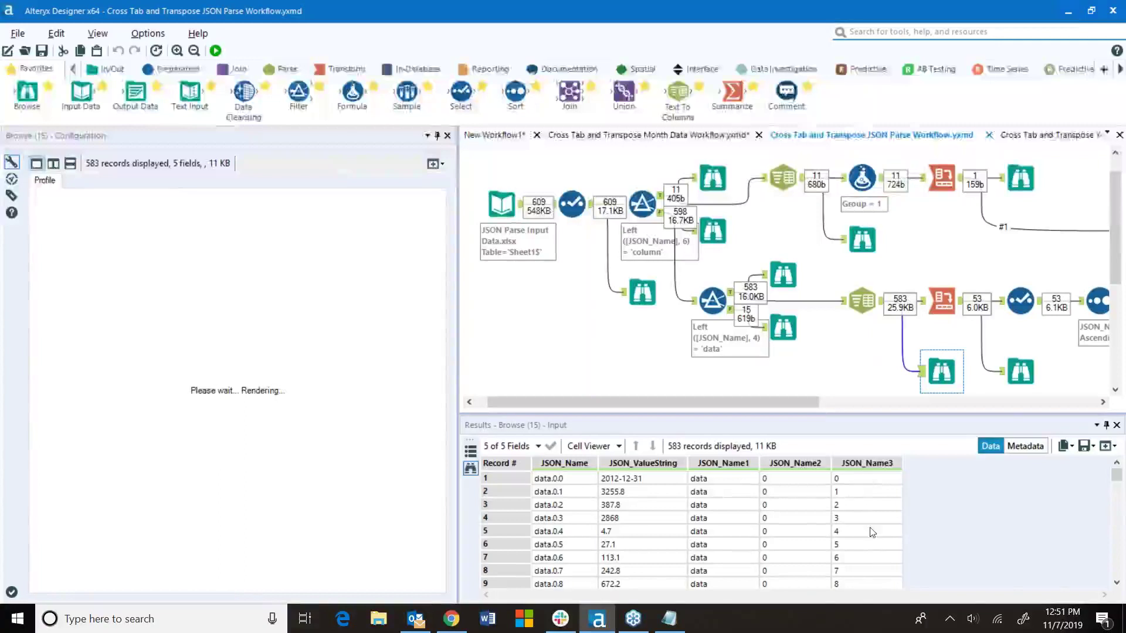
left_click(942, 301)
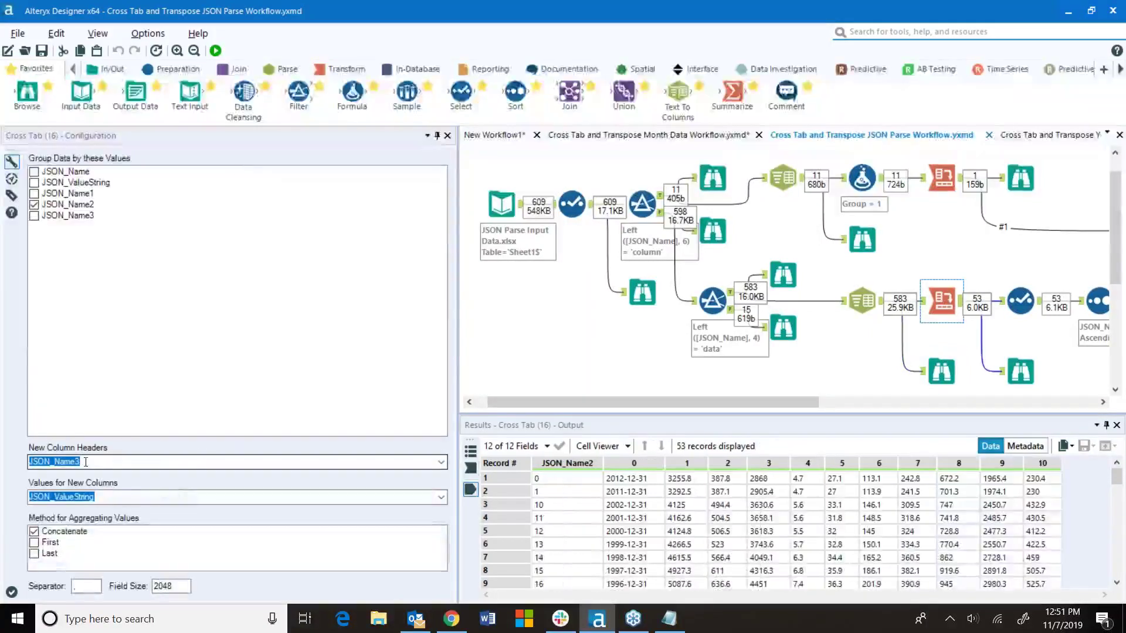
- Check which field supplies the new column values in the data branch's Cross Tab against the split records that feed it
left_click(941, 371)
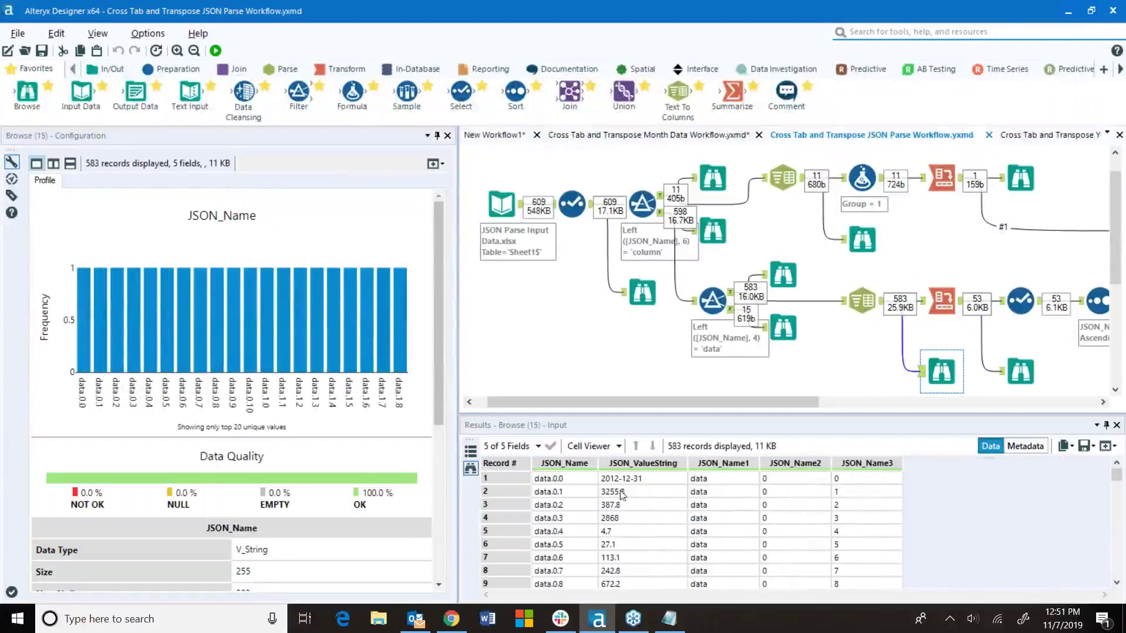
left_click(941, 301)
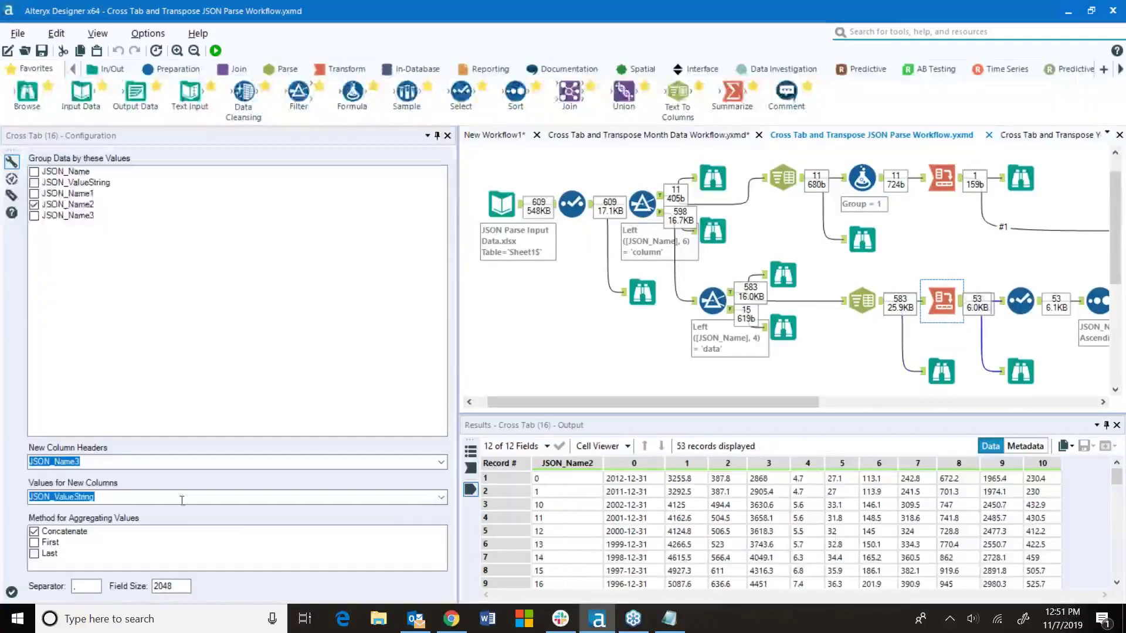
left_click(443, 498)
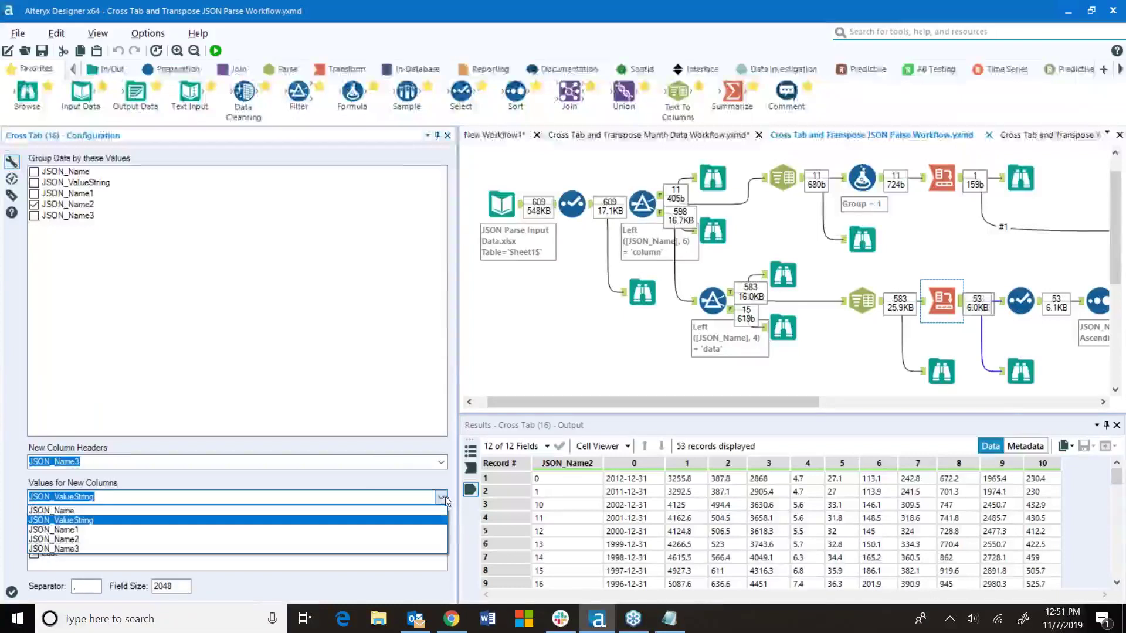
left_click(447, 496)
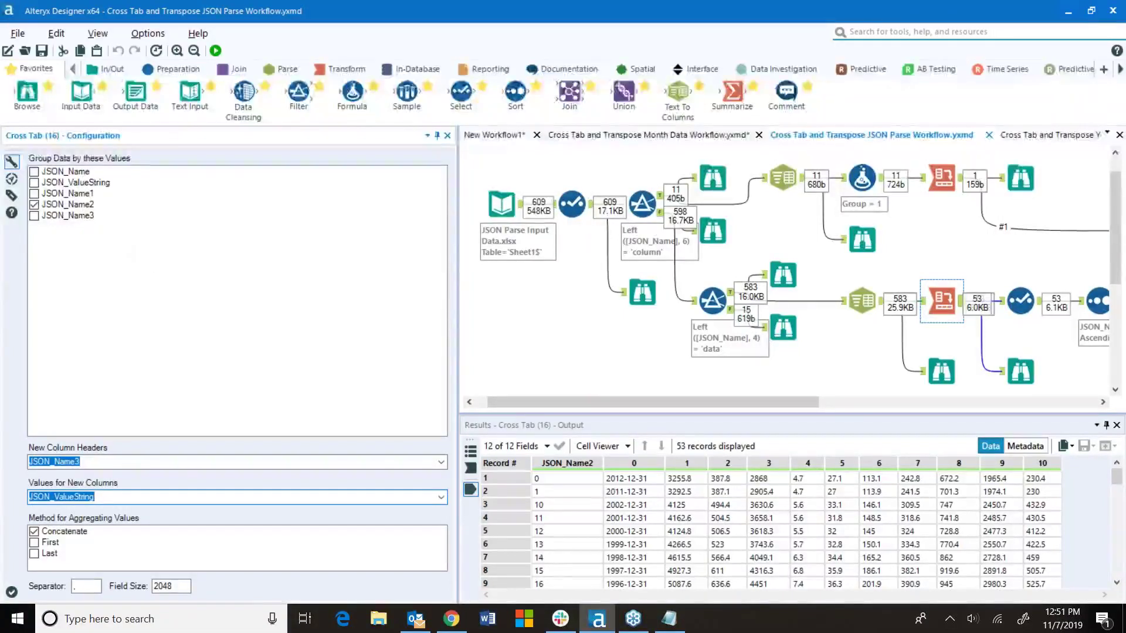
- Examine how the JSON_Name2 values group the split records in the Browse after the data branch's Text To Columns
left_click(938, 368)
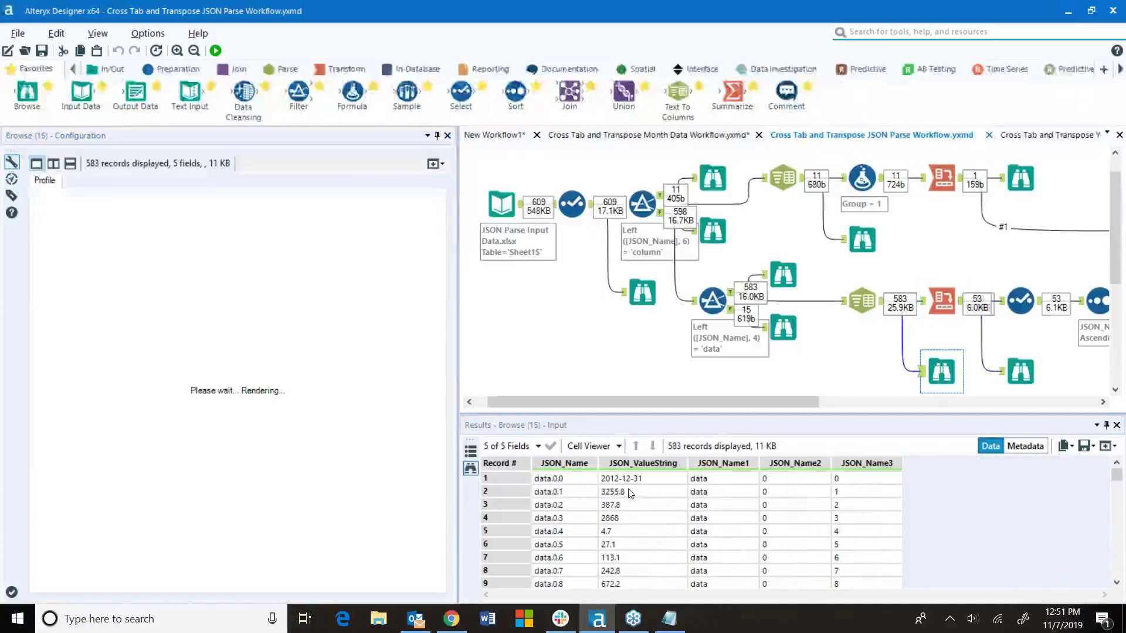
left_click(777, 480)
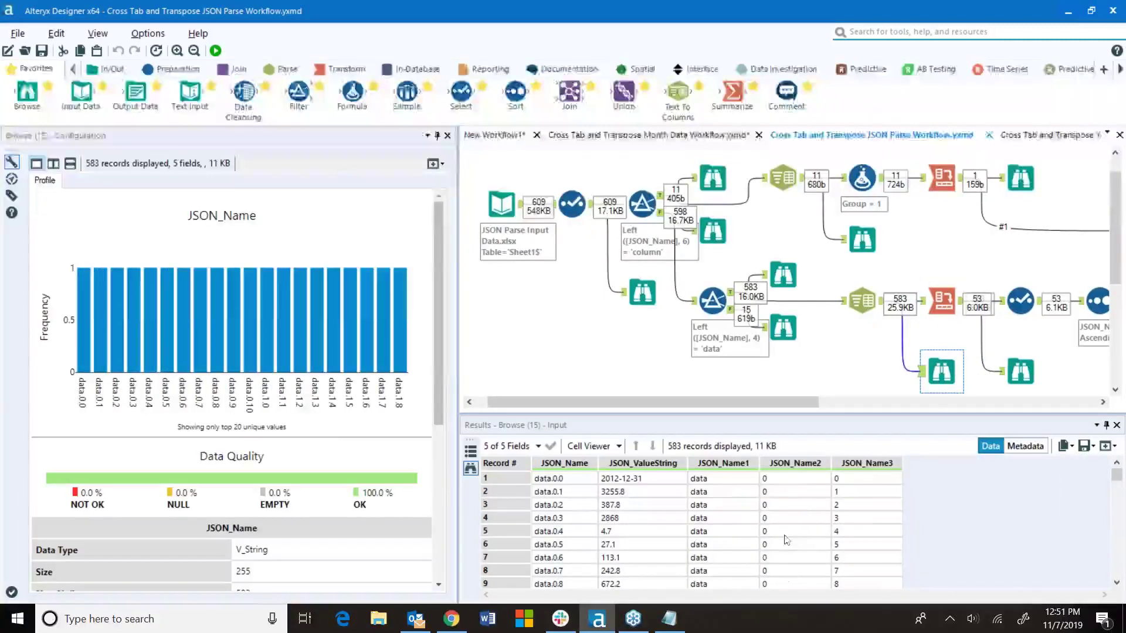
scroll(798, 524, "down", 4)
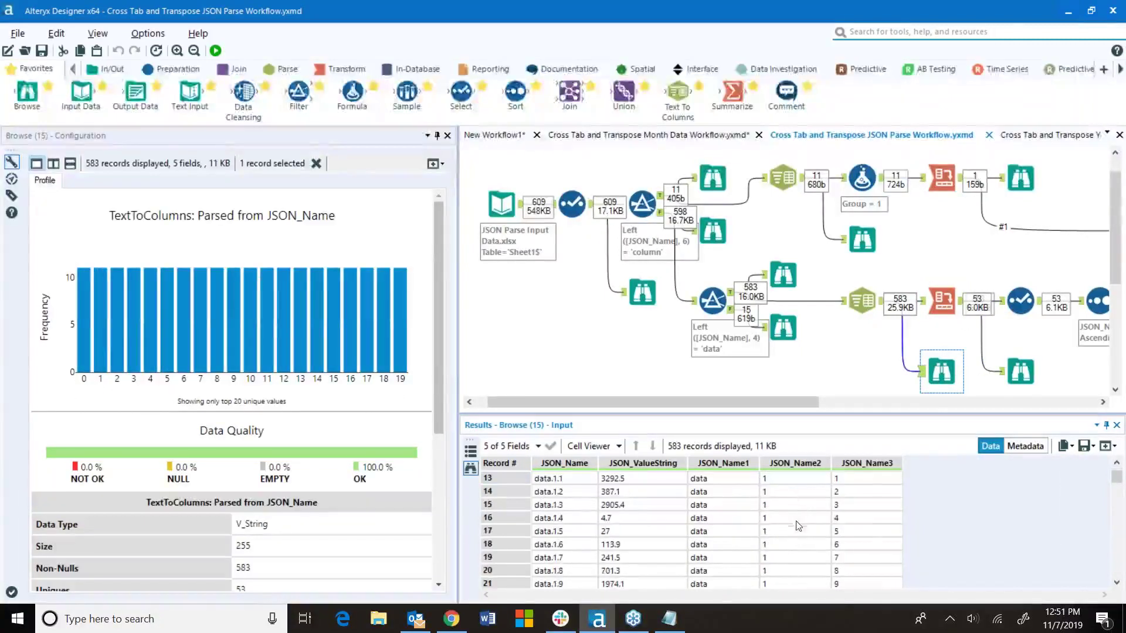
scroll(803, 521, "down", 5)
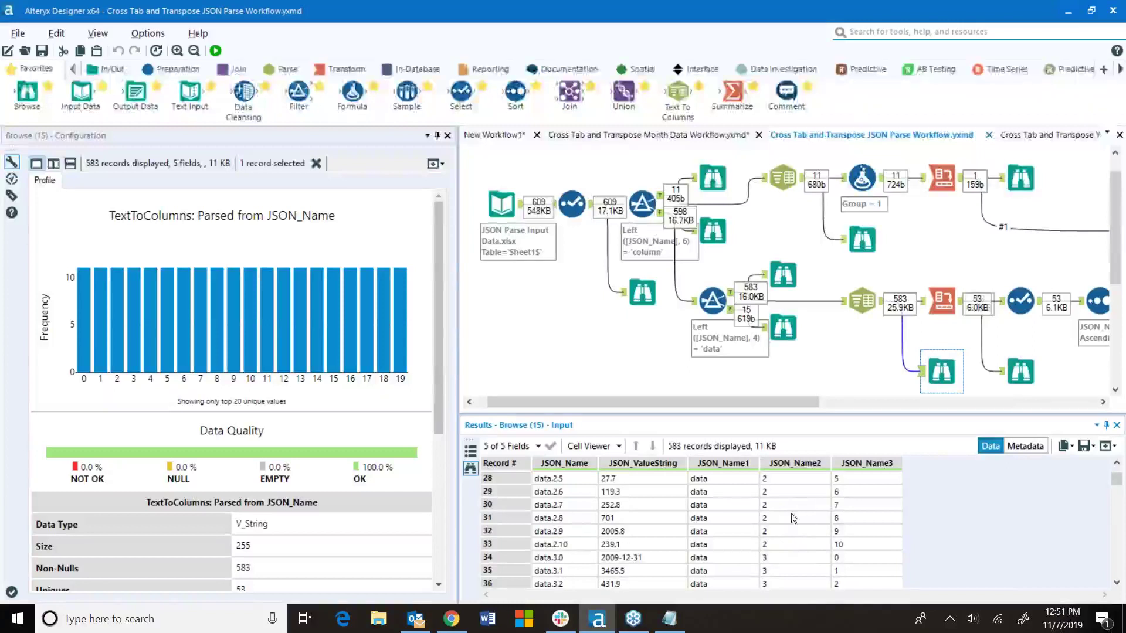
scroll(783, 510, "up", 9)
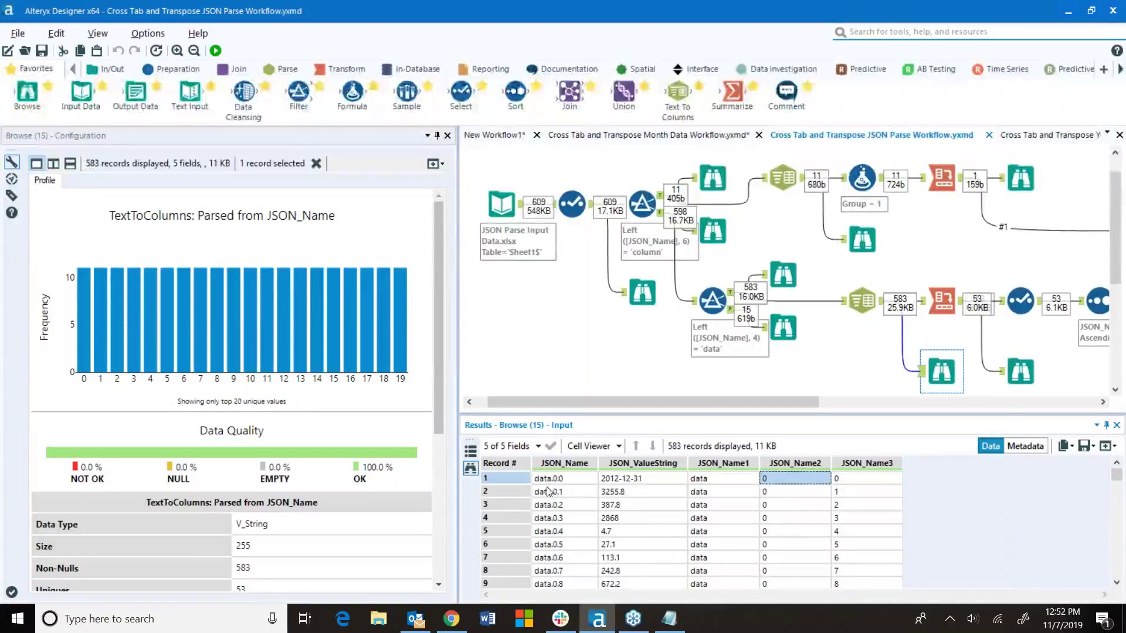
- Examine the order of the JSON_Name2 values in the output of the data branch's Cross Tab
left_click(942, 297)
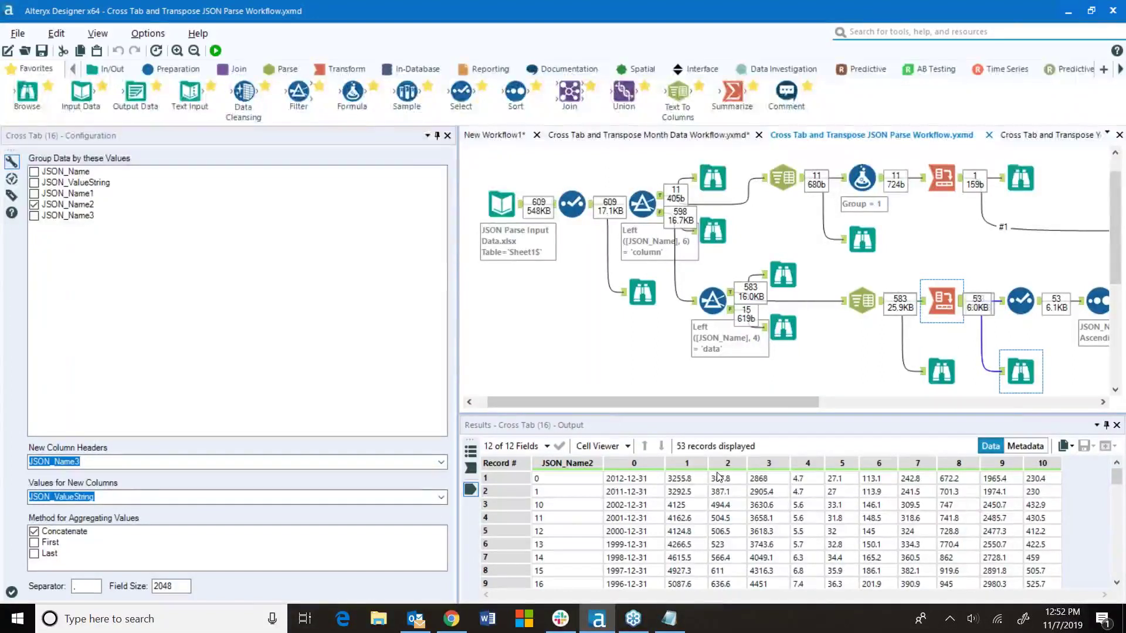
scroll(569, 516, "down", 10)
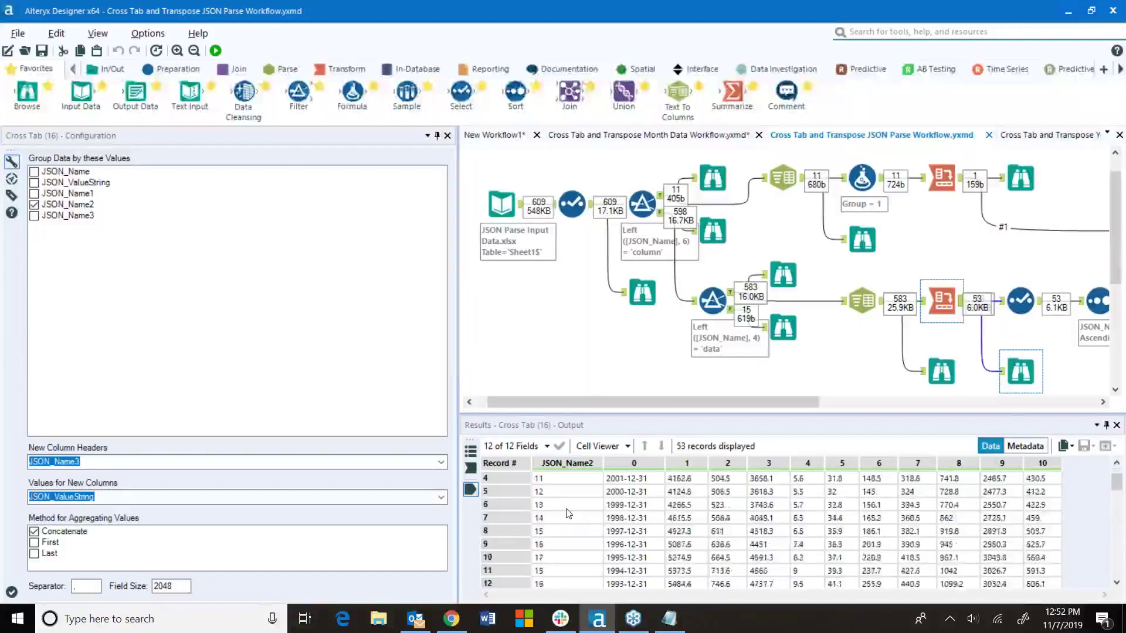
scroll(568, 512, "up", 10)
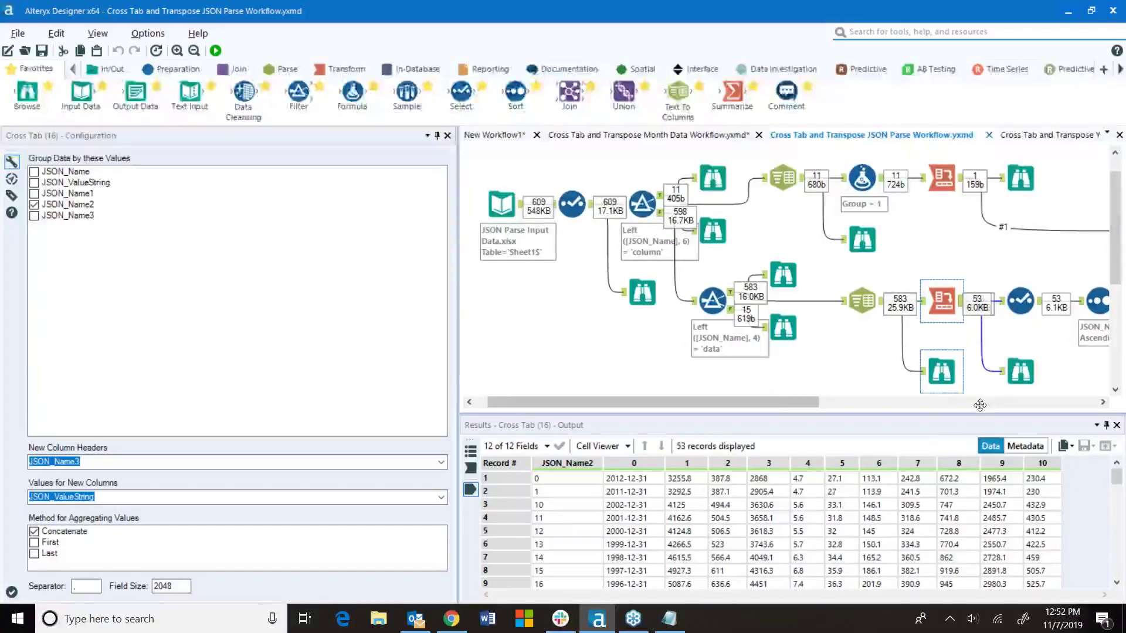
- Check the JSON_Name2 data type in the Select after the data Cross Tab and the field and order used by the Sort
left_click_drag(768, 399, 893, 402)
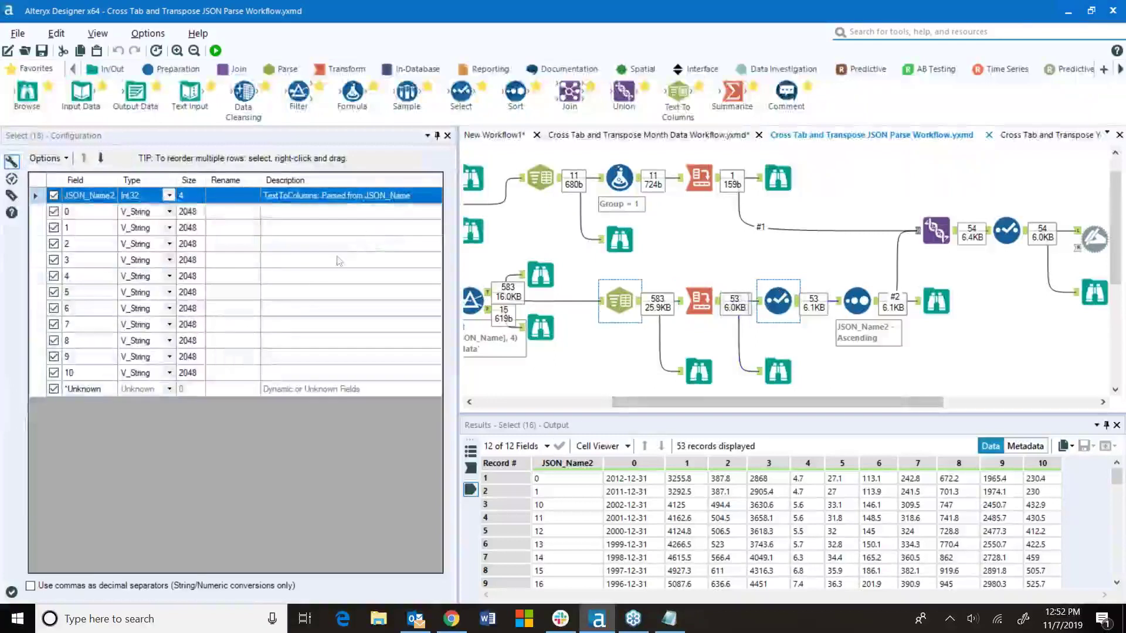
left_click(220, 229)
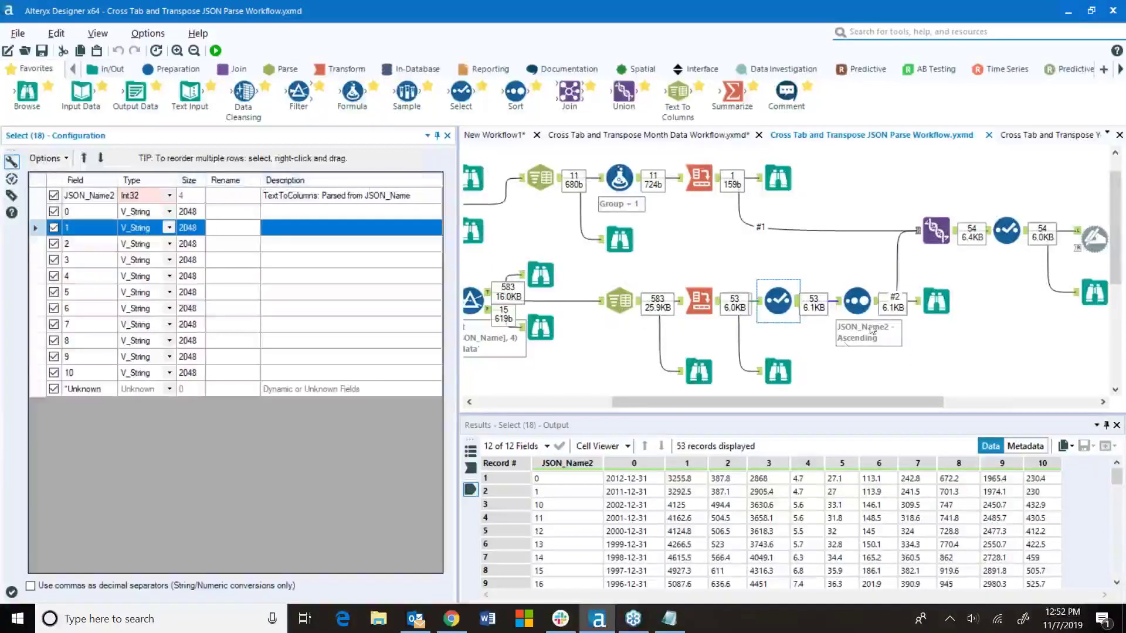
left_click(858, 306)
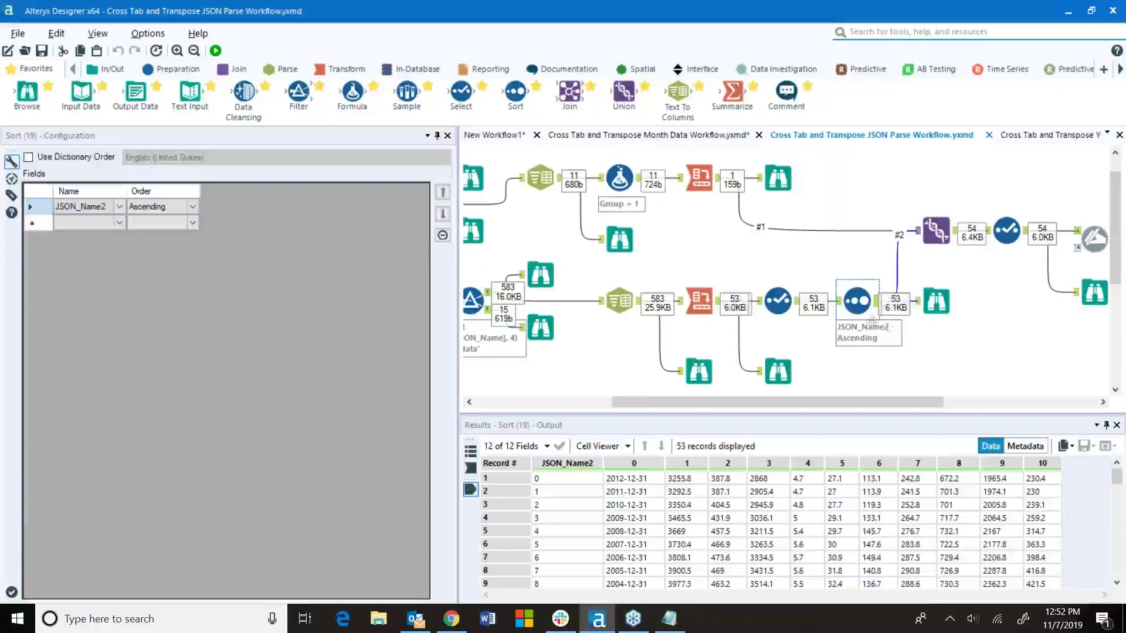
- Examine the JSON_Name2 order of the records in the Browse after the Sort
left_click(931, 306)
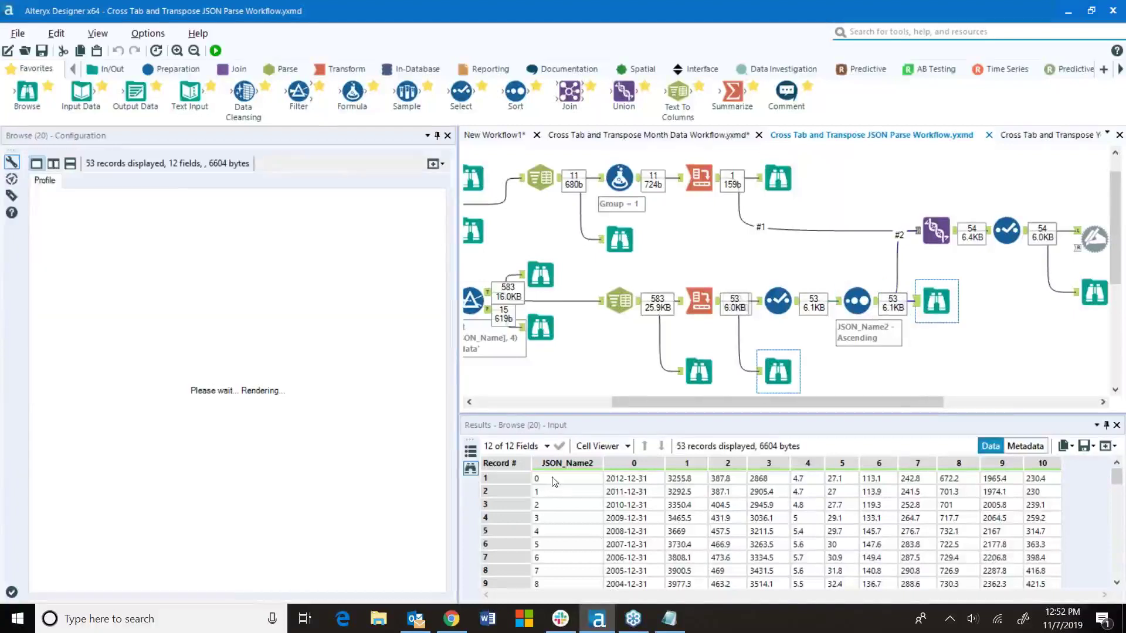
scroll(561, 554, "down", 3)
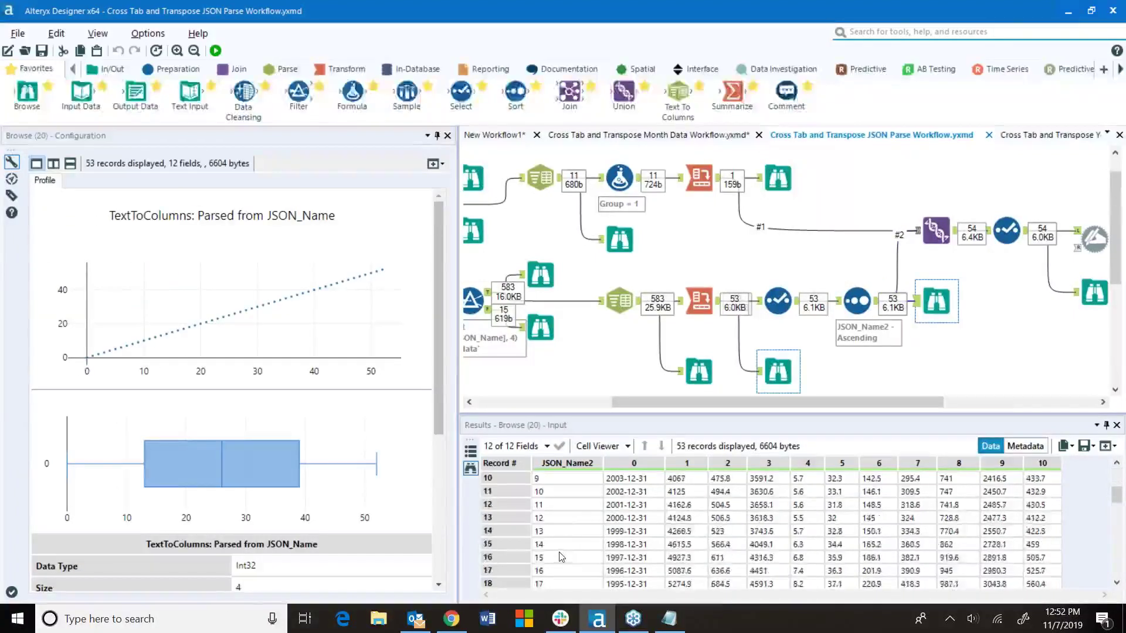
scroll(563, 551, "down", 3)
scroll(586, 498, "up", 7)
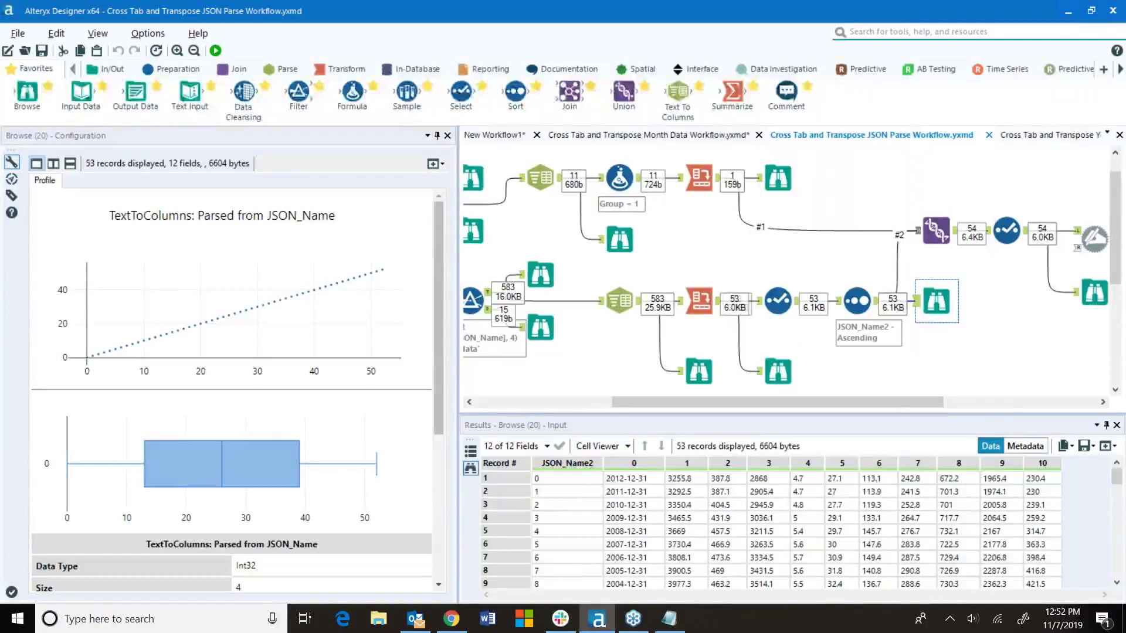
- Compare the field layouts of the column-names and data branches and check the Union's configuration mode
left_click(778, 178)
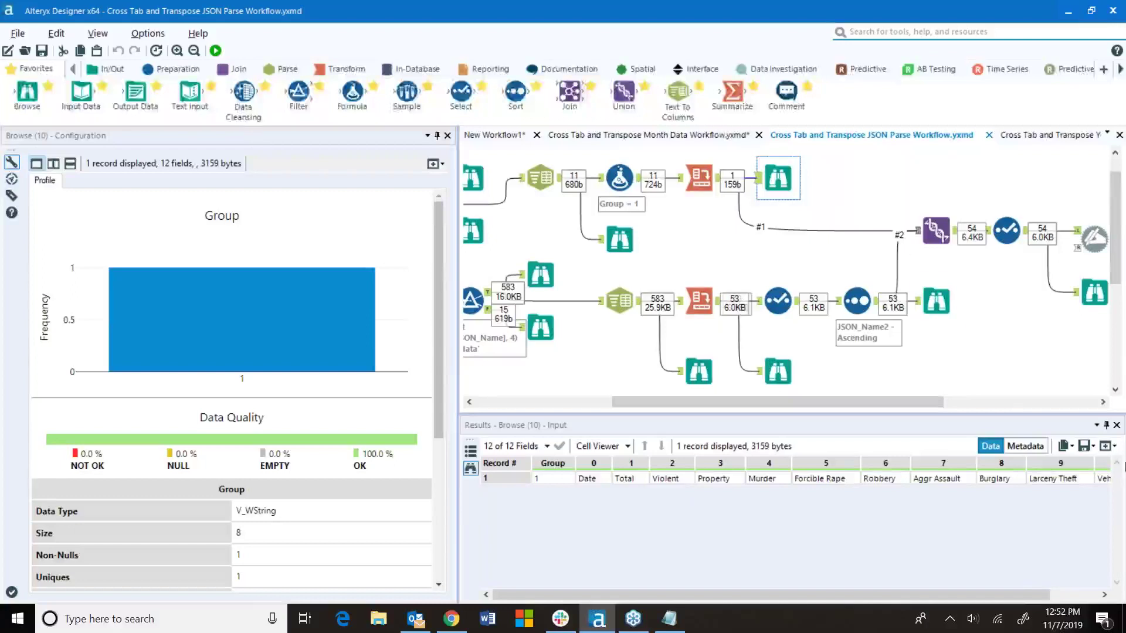
left_click(936, 301)
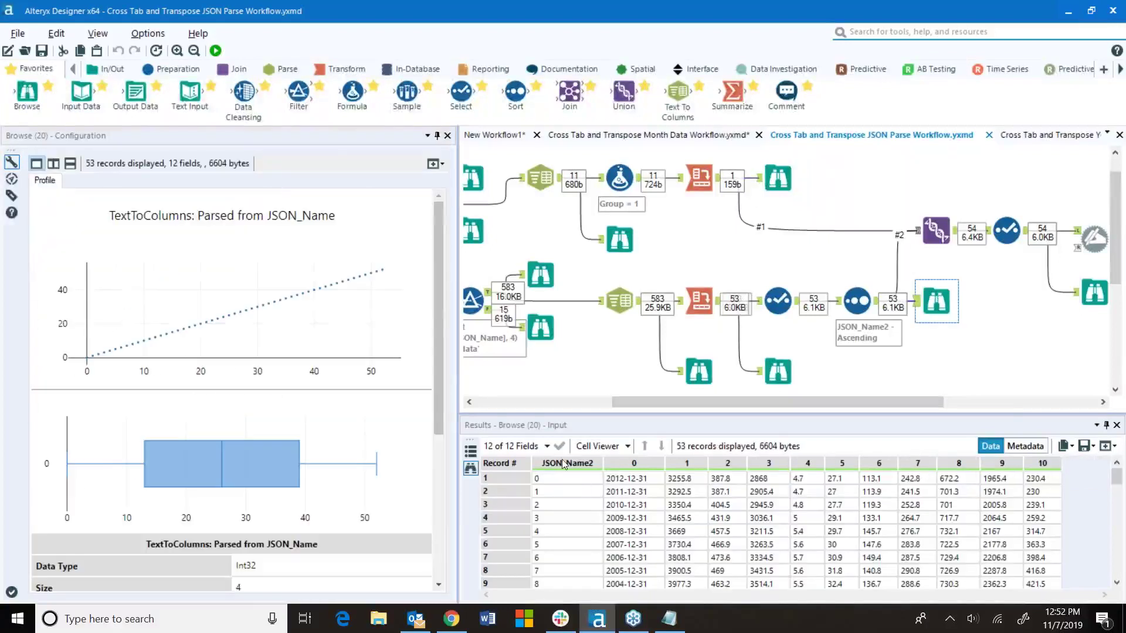
left_click(937, 230)
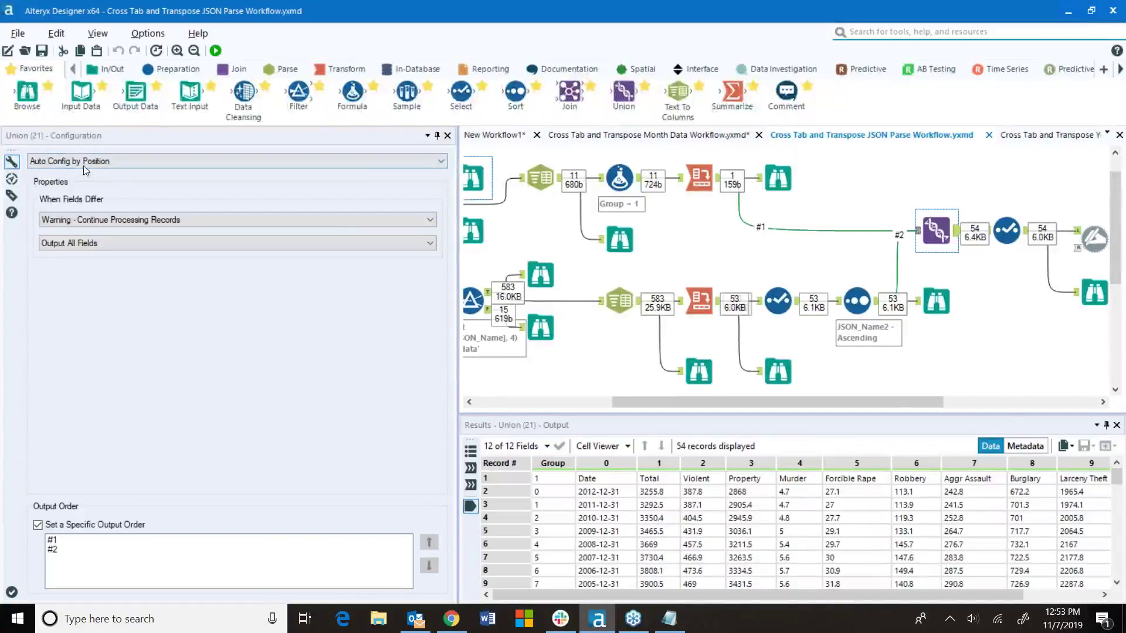
left_click(86, 163)
left_click(101, 164)
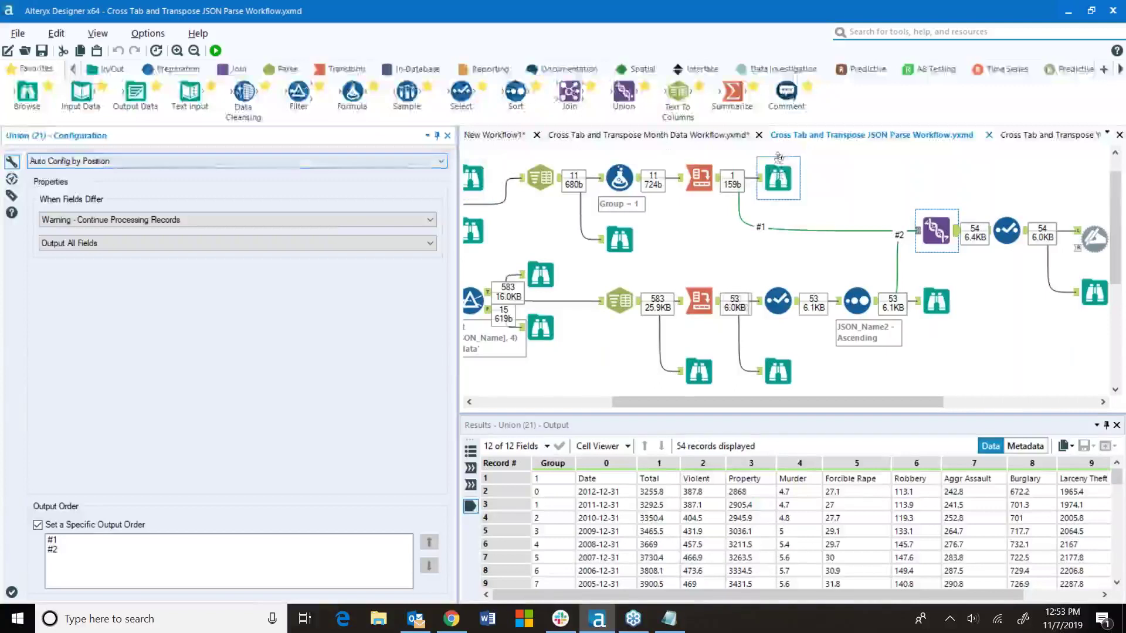
- Compare the two Union inputs column by column and highlight the column-names record in the Union output
left_click(778, 178)
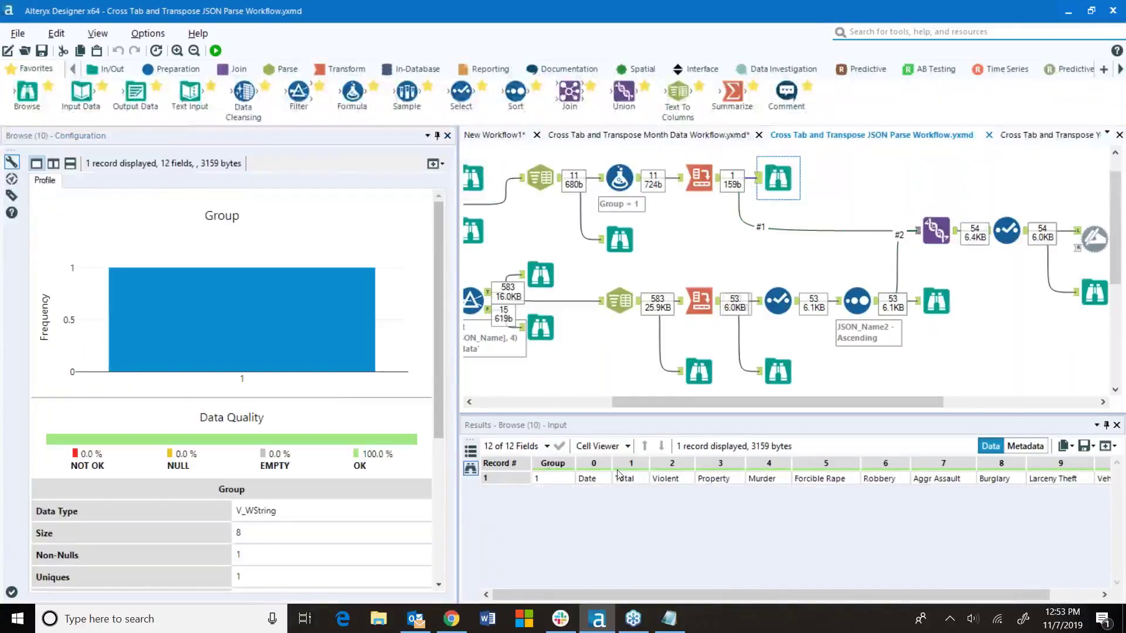
left_click(936, 301)
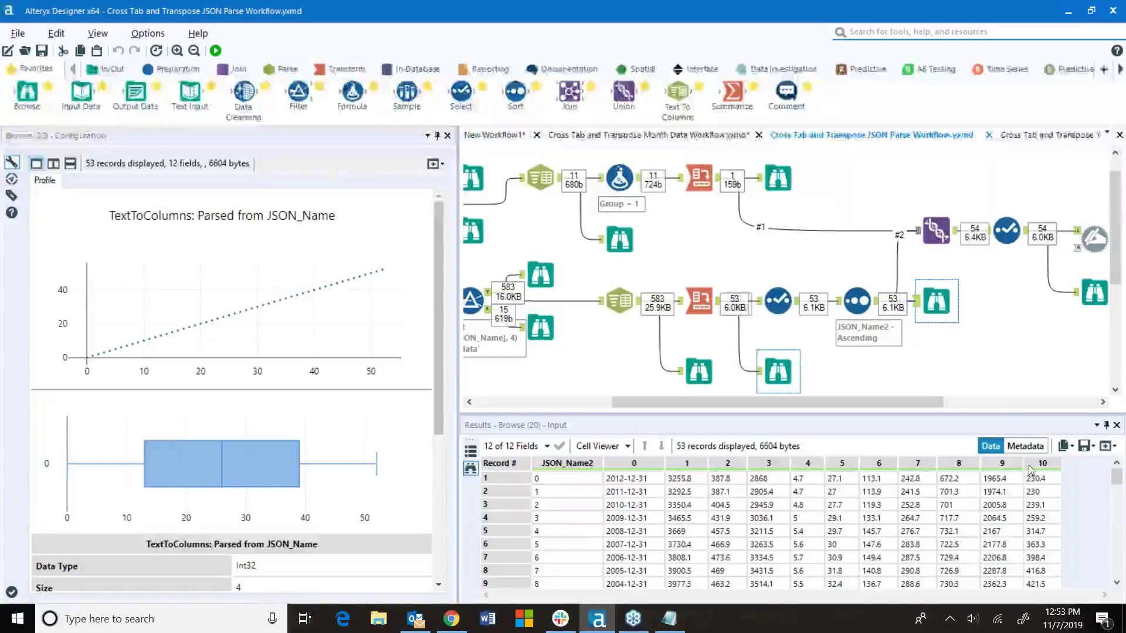
left_click(924, 229)
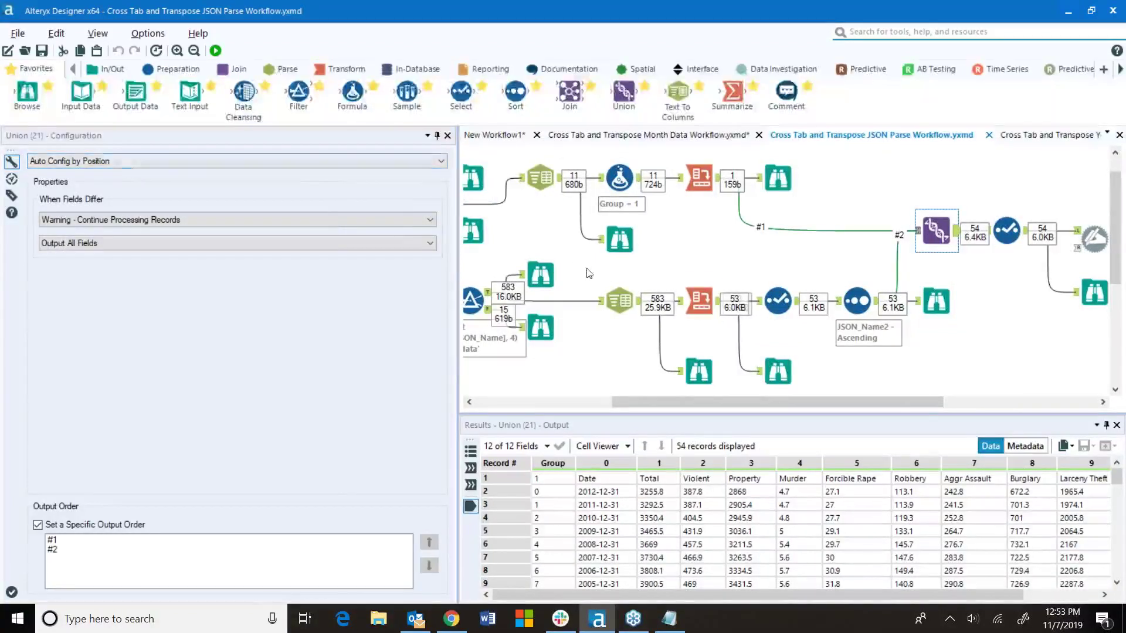
left_click(483, 479)
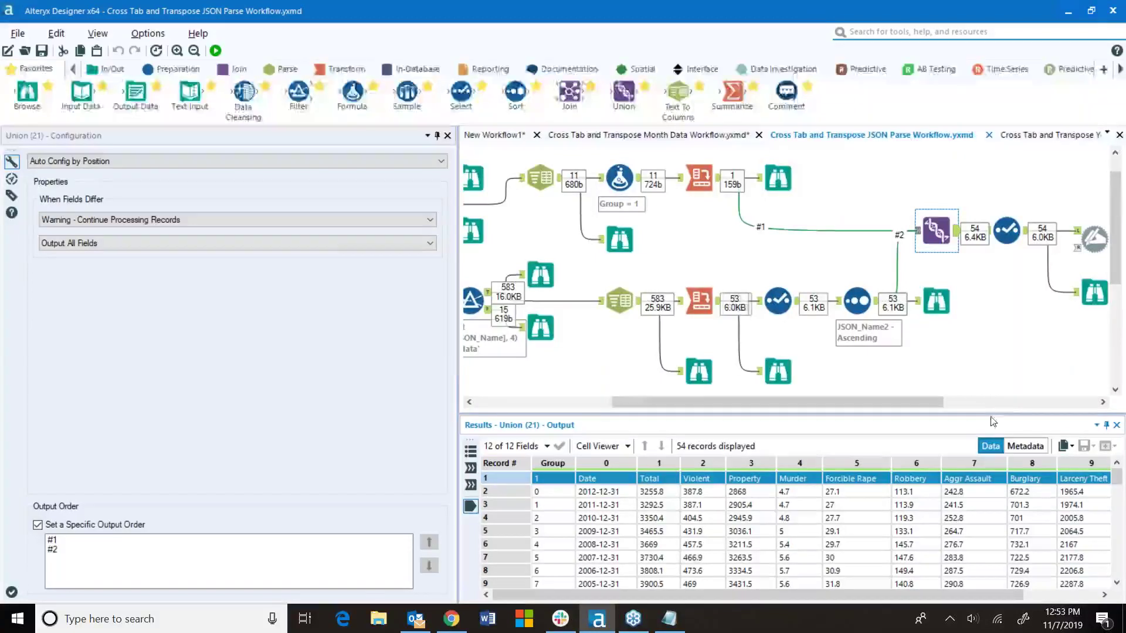
- Check which fields the Select after the Union keeps, and view the Dynamic Rename configuration
left_click_drag(911, 403, 1041, 403)
left_click(756, 231)
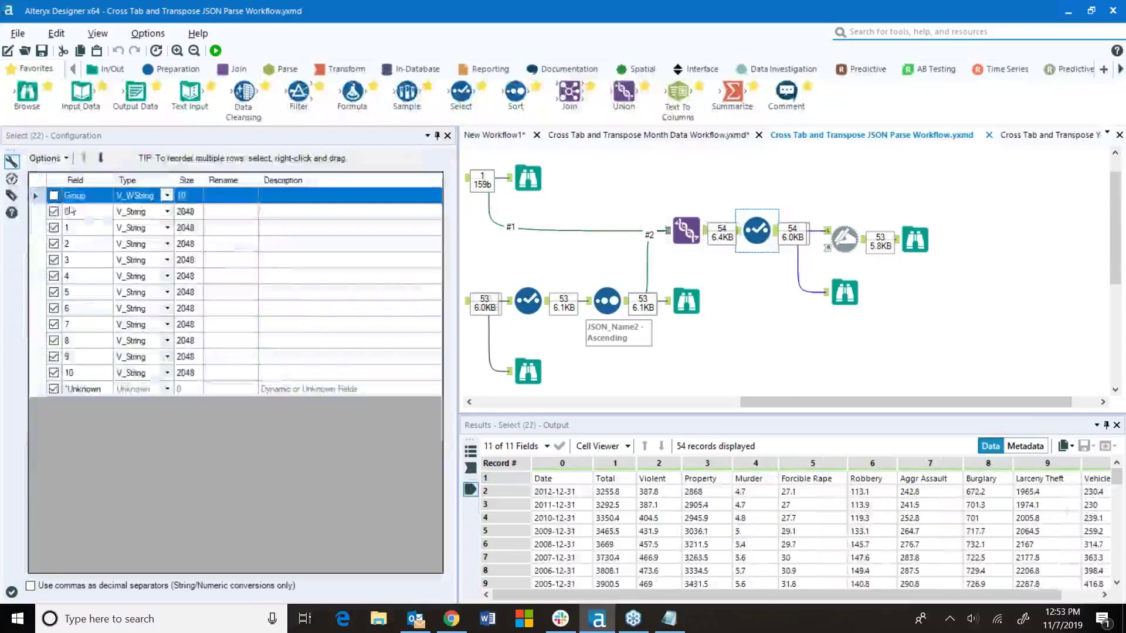
left_click(834, 252)
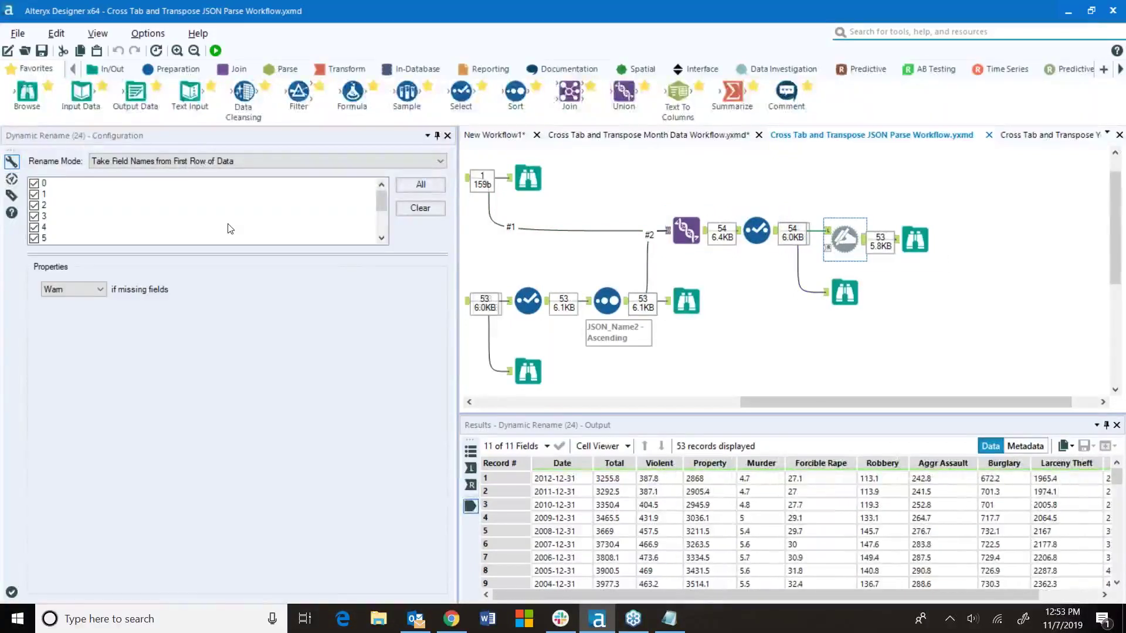
- Show the Developer tool category to locate the Dynamic Rename tool
scroll(781, 73, "down", 5)
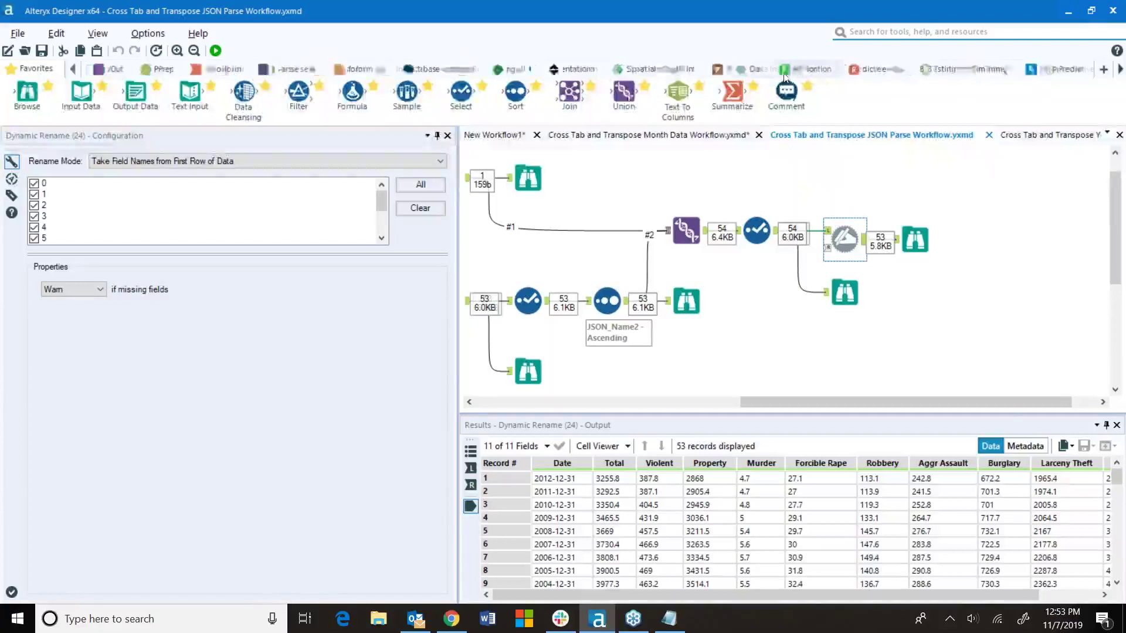
scroll(782, 69, "down", 3)
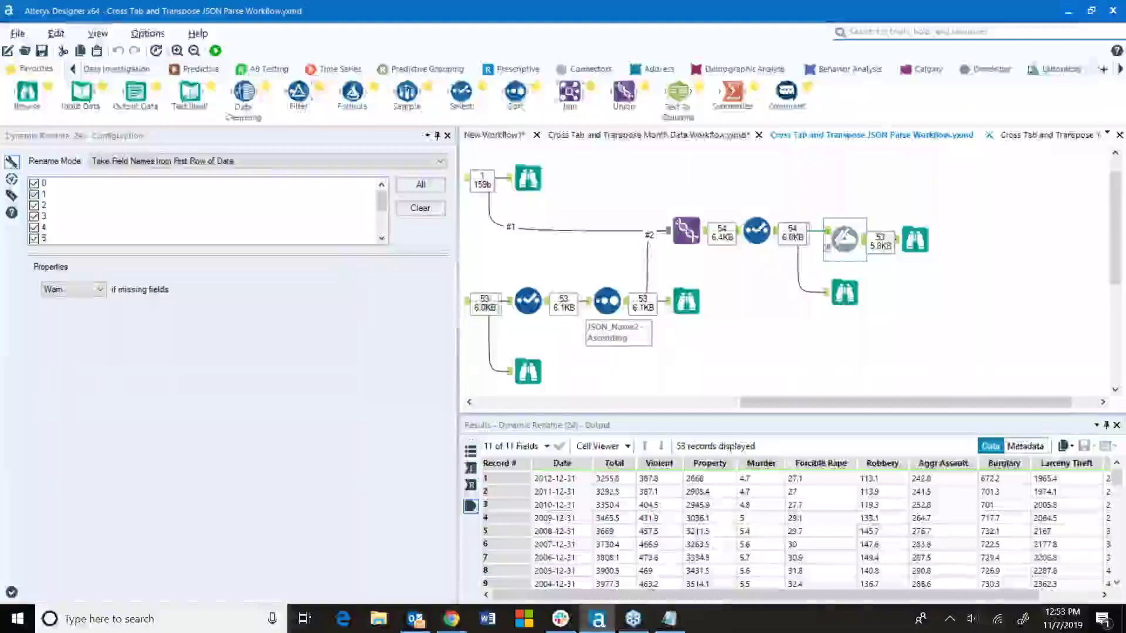
left_click(1000, 73)
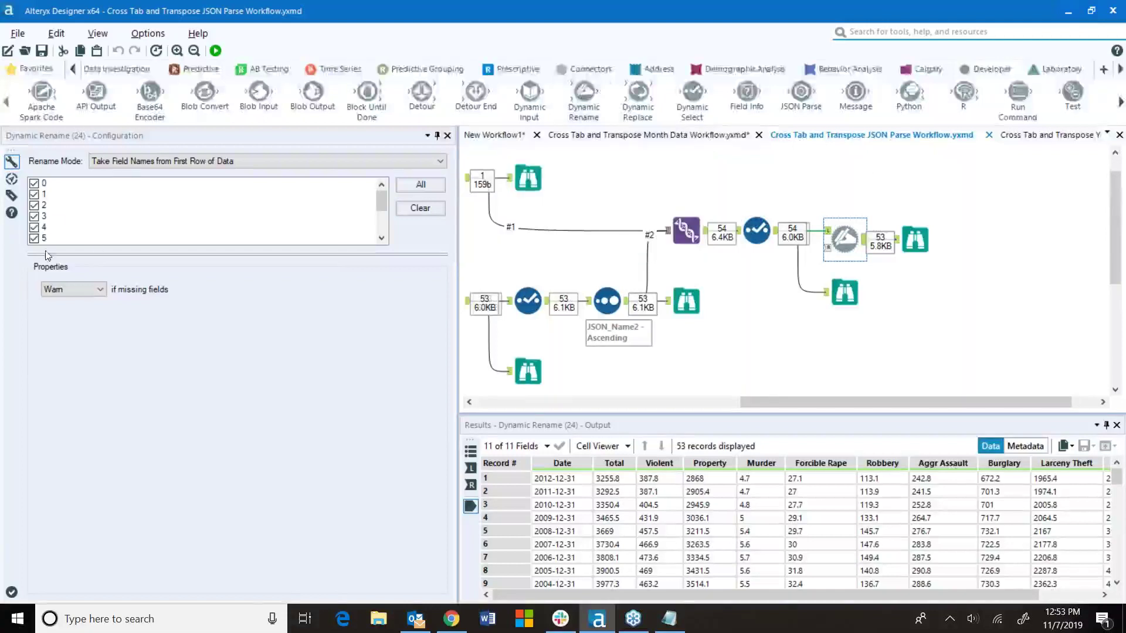
- Review the Dynamic Rename modes, keep Take Field Names from First Row of Data, and check which fields are included
left_click(136, 163)
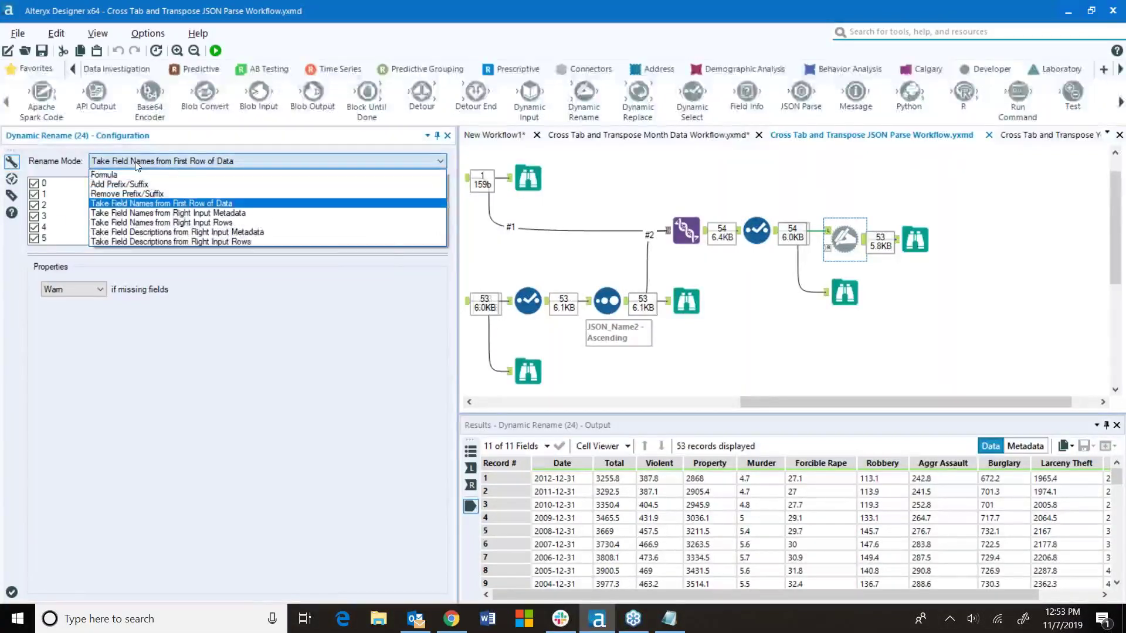
left_click(247, 203)
left_click_drag(386, 204, 382, 233)
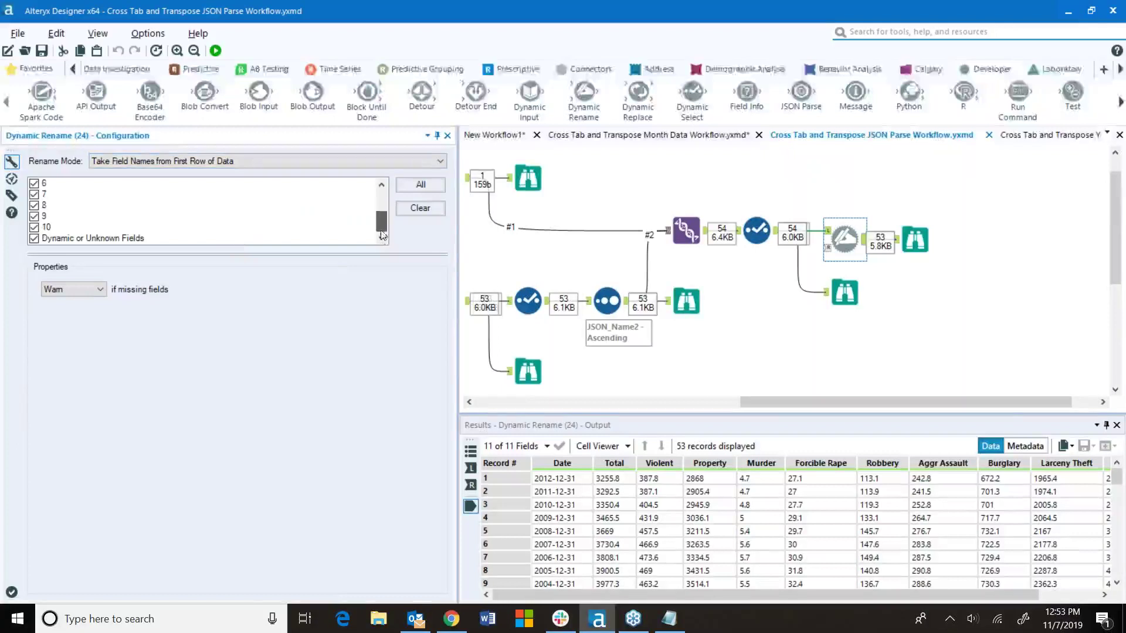
- Compare the records in the Browse tools after and before the Dynamic Rename
left_click(915, 240)
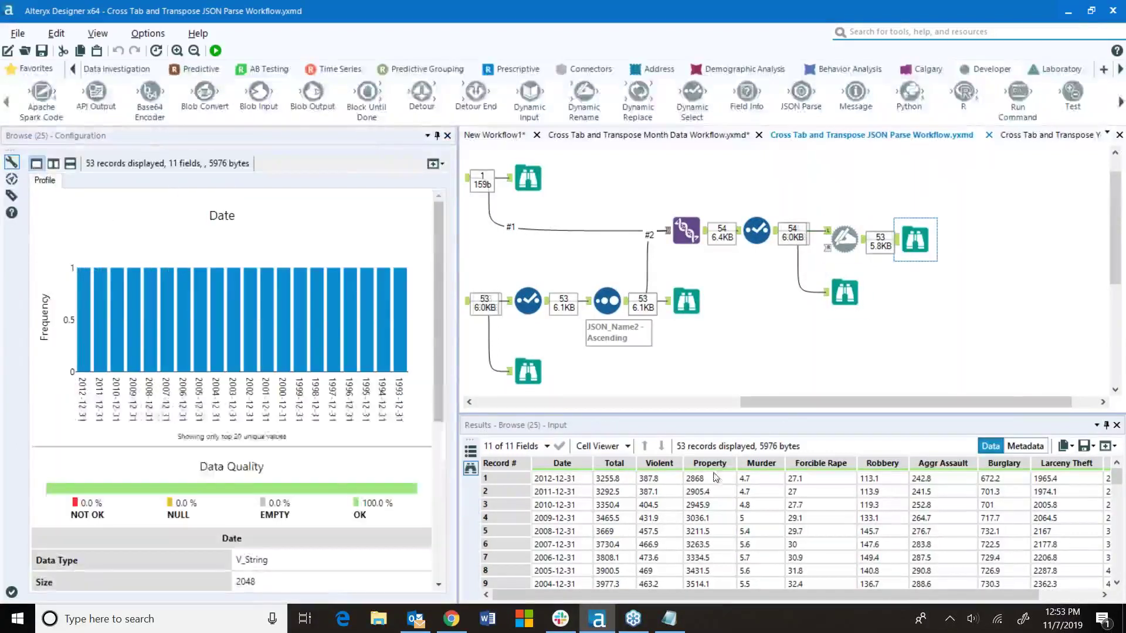
left_click(848, 291)
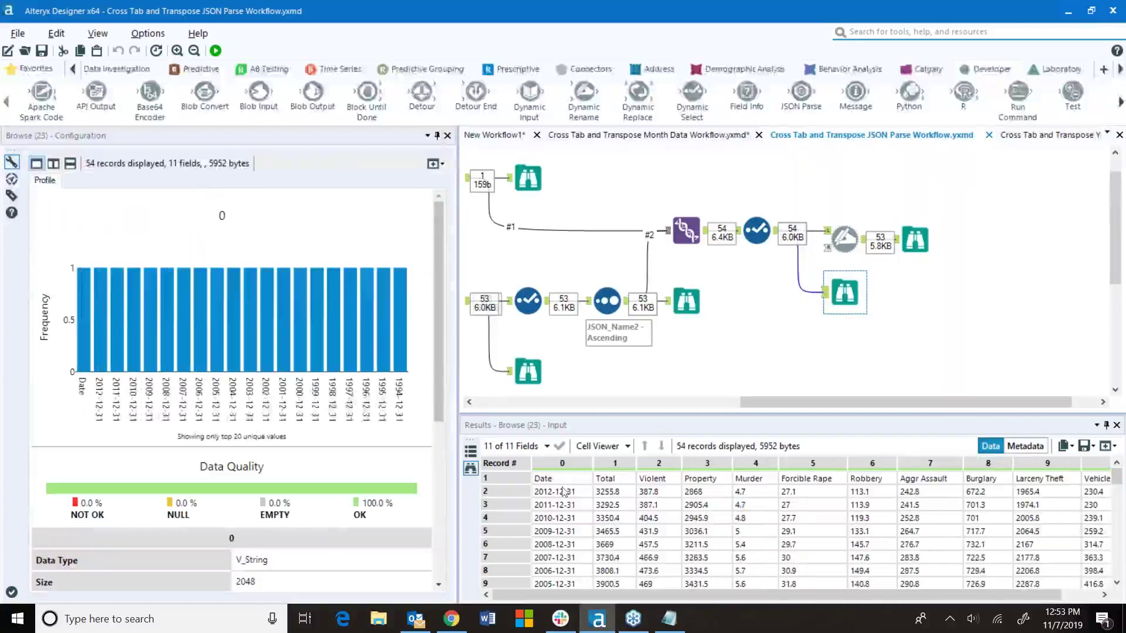
- Compare the final renamed records with the raw JSON_Name and JSON_ValueString records near the start of the workflow
left_click(915, 240)
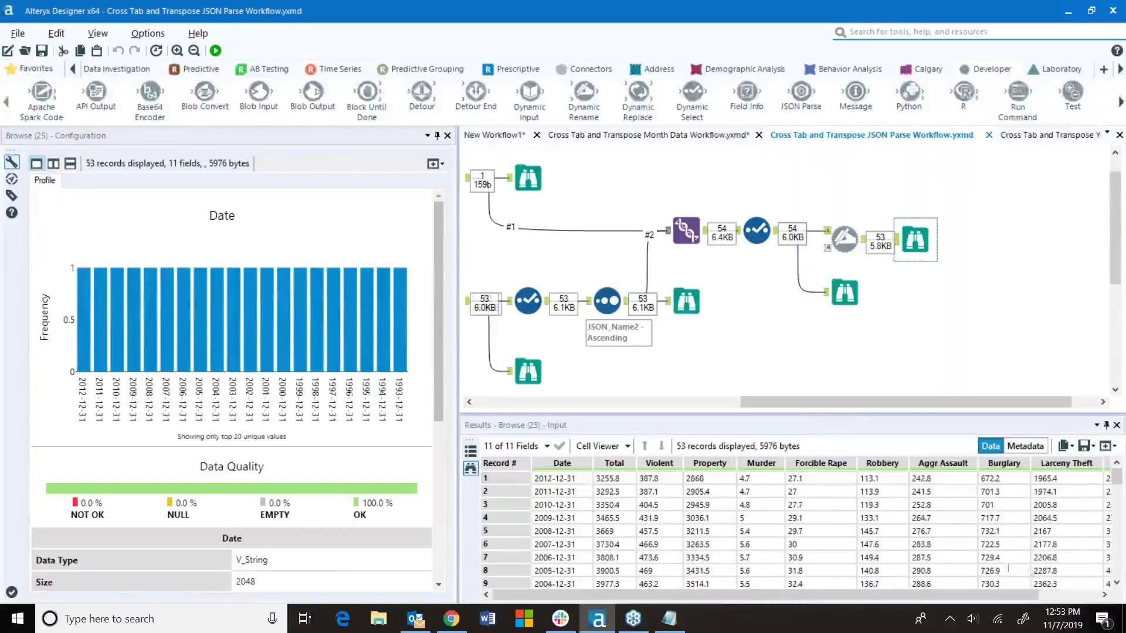
left_click_drag(907, 402, 641, 402)
left_click(675, 275)
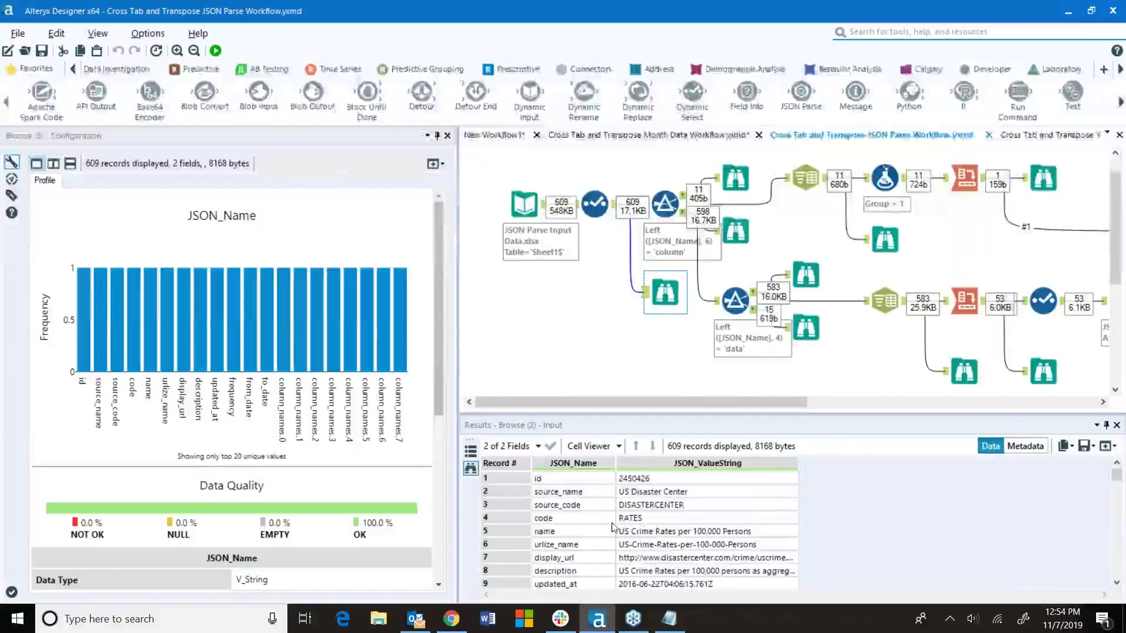
scroll(630, 522, "down", 9)
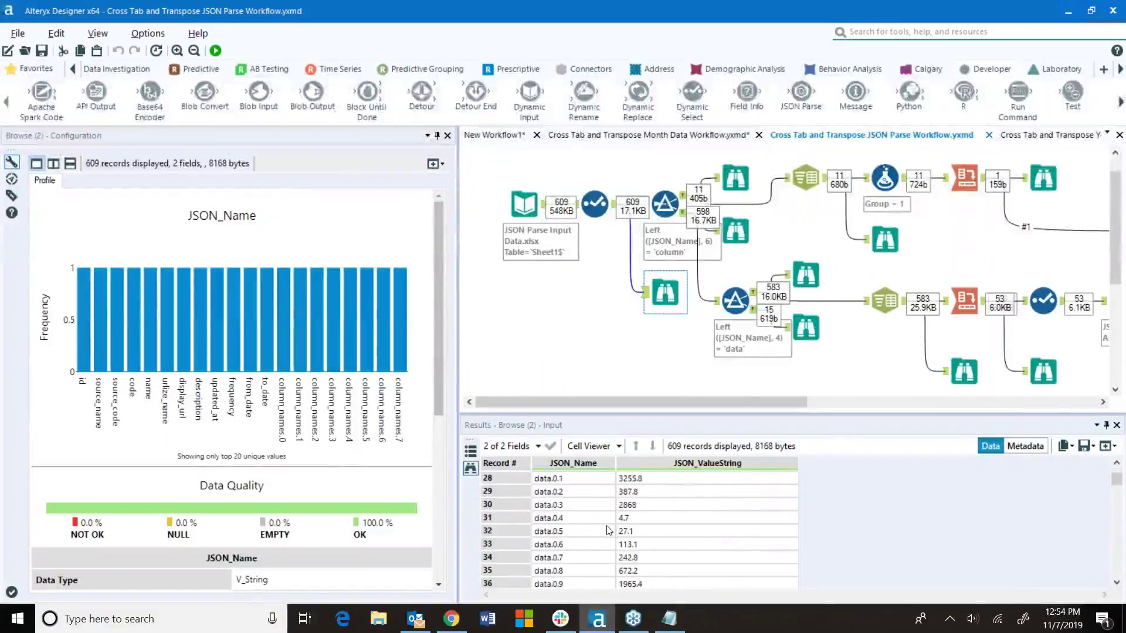
scroll(607, 530, "up", 5)
left_click_drag(797, 403, 1023, 400)
left_click(1001, 239)
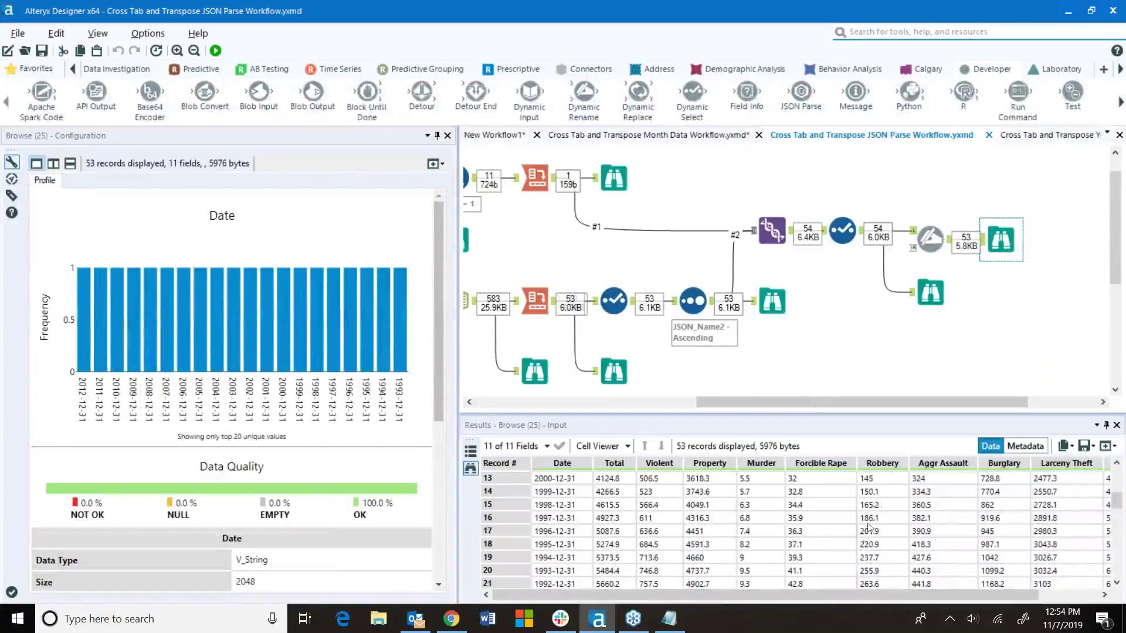
- Switch to the Cross Tab and Transpose Yogurt Data workflow and open its input file Yogurt Data.xlsx in Excel, maximized
left_click(1048, 136)
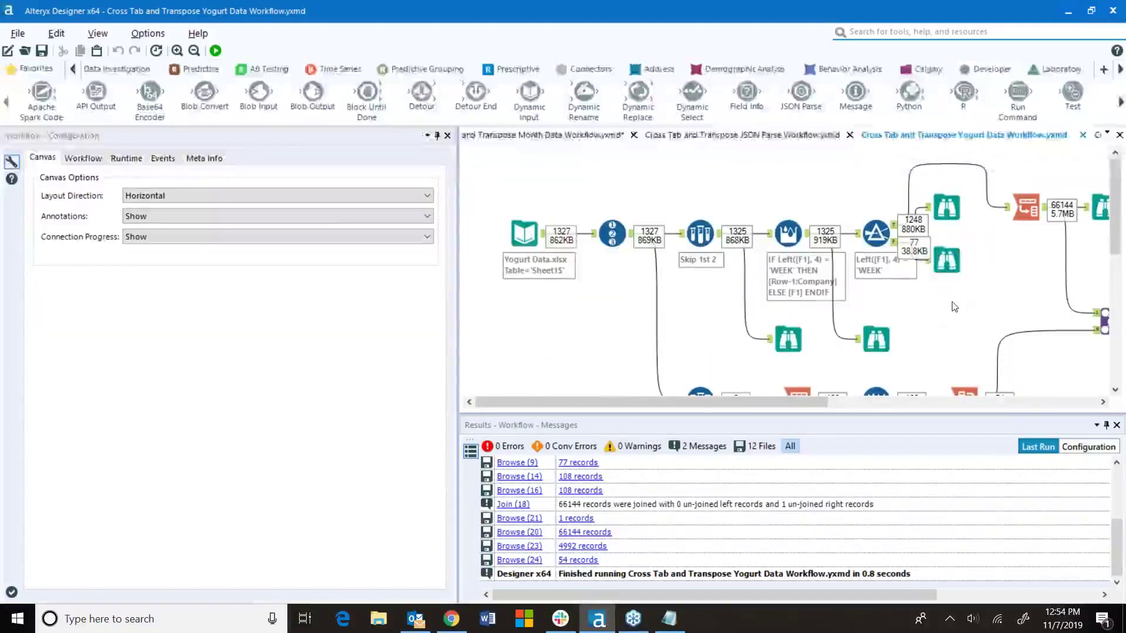
scroll(955, 308, "down", 1)
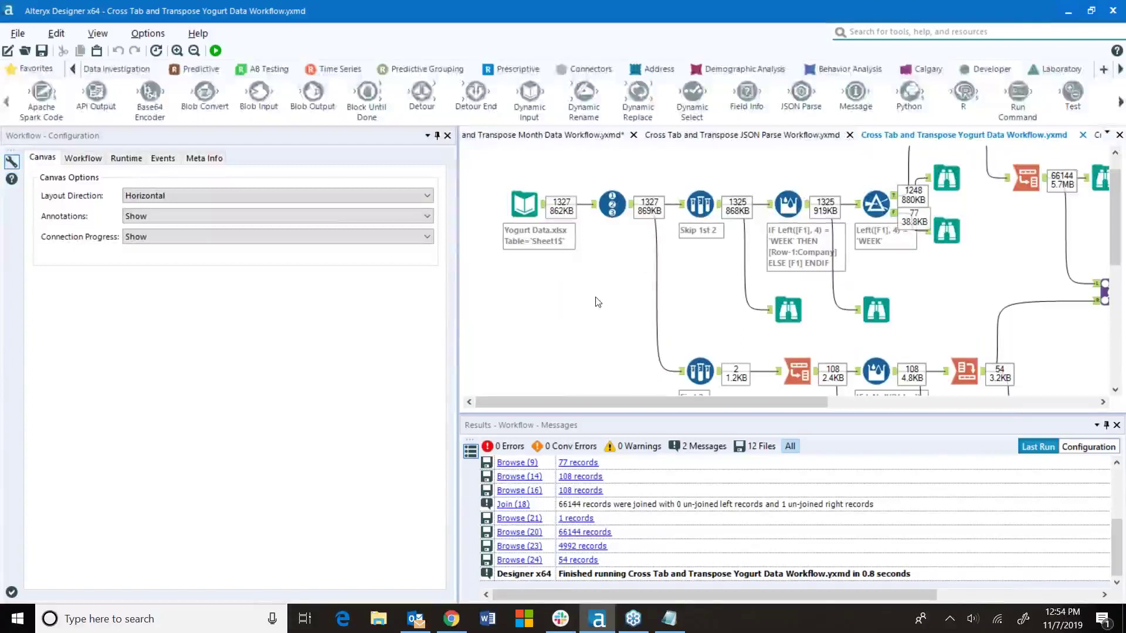
scroll(793, 560, "up", 3)
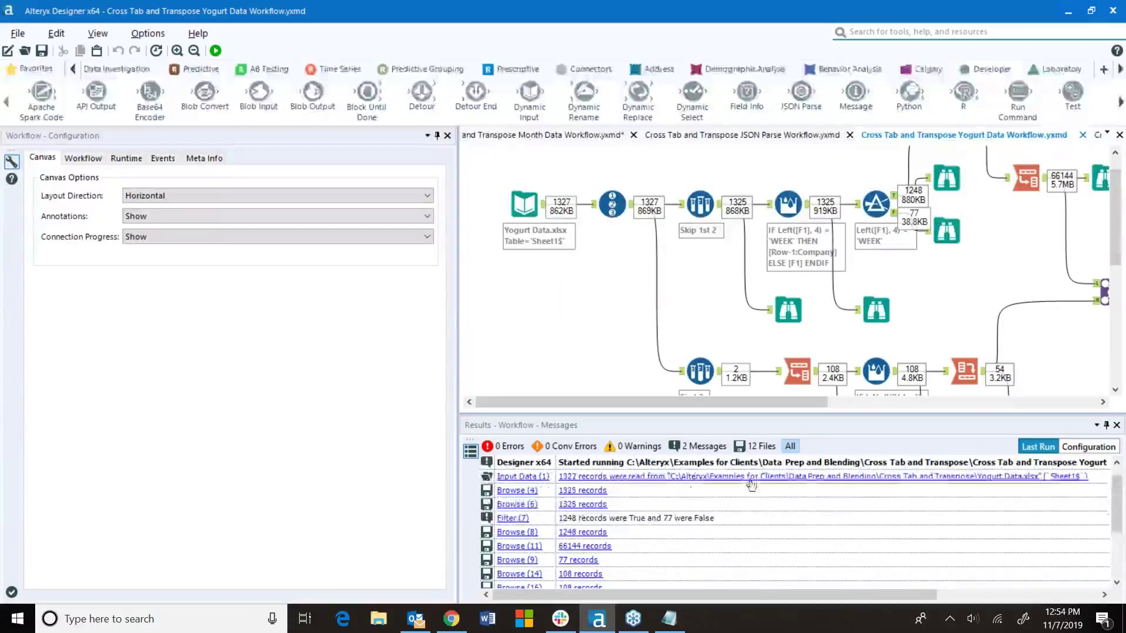
left_click(750, 482)
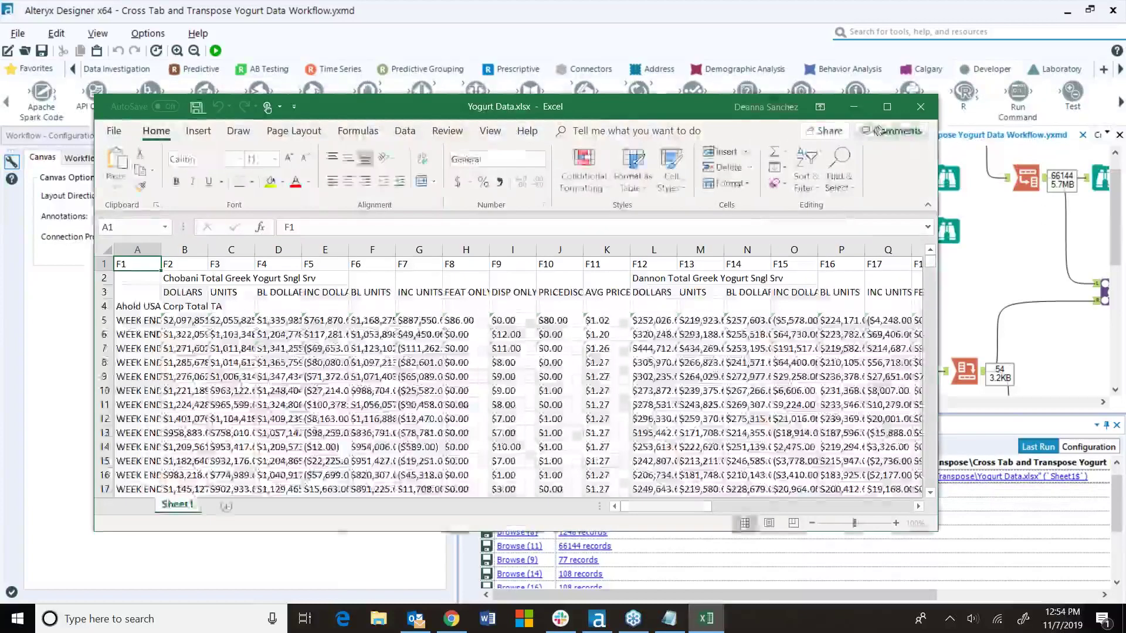
left_click(884, 109)
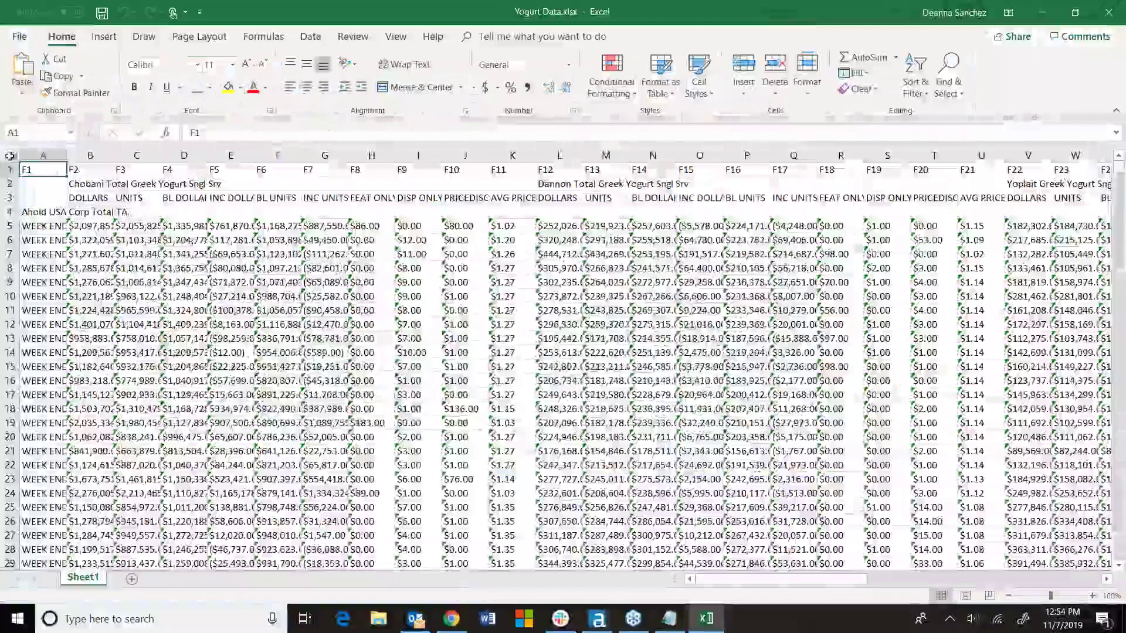
- AutoFit the column widths across the whole Yogurt Data sheet
left_click(10, 155)
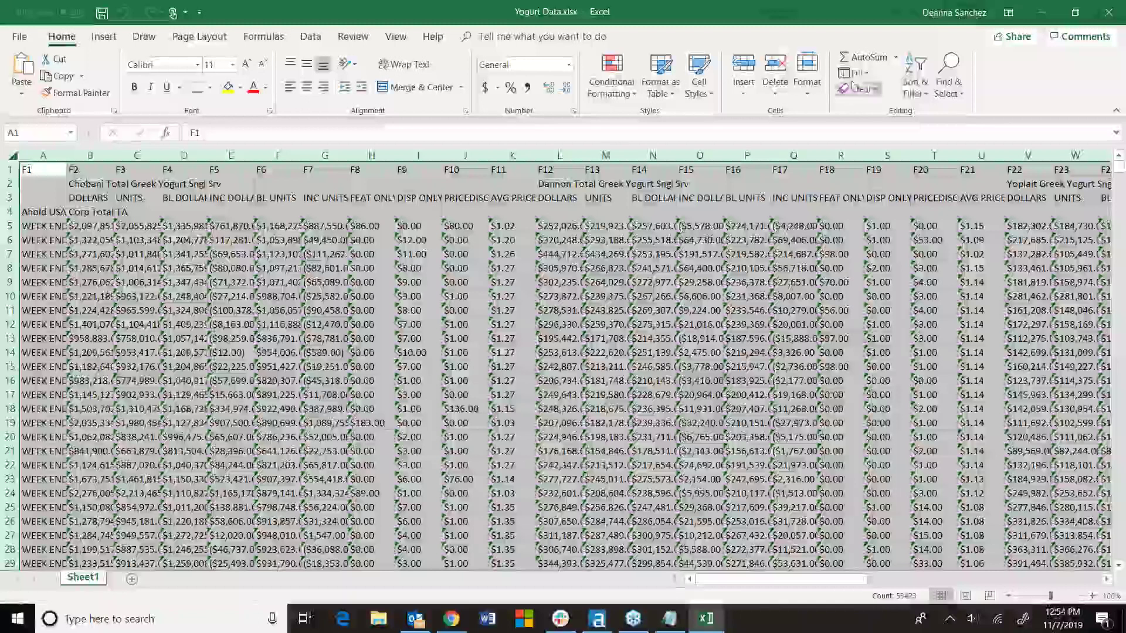
left_click(806, 82)
left_click(833, 179)
left_click(141, 240)
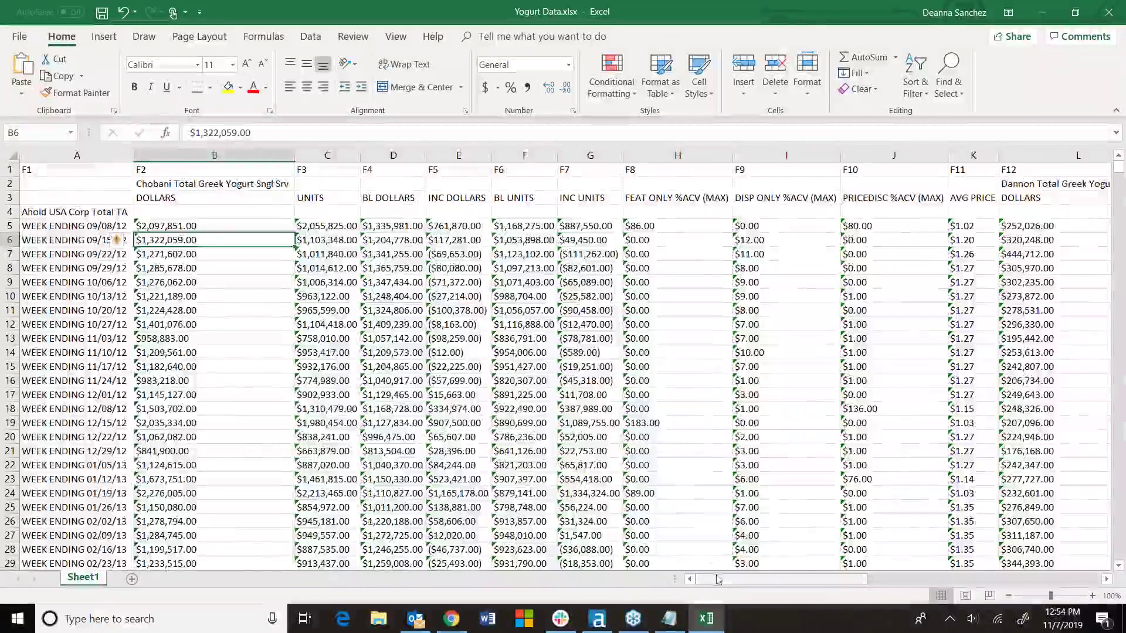
- Examine the brand and measure headings and the company name rows above each block of weeks, and return to Alteryx Designer
left_click_drag(727, 586, 772, 587)
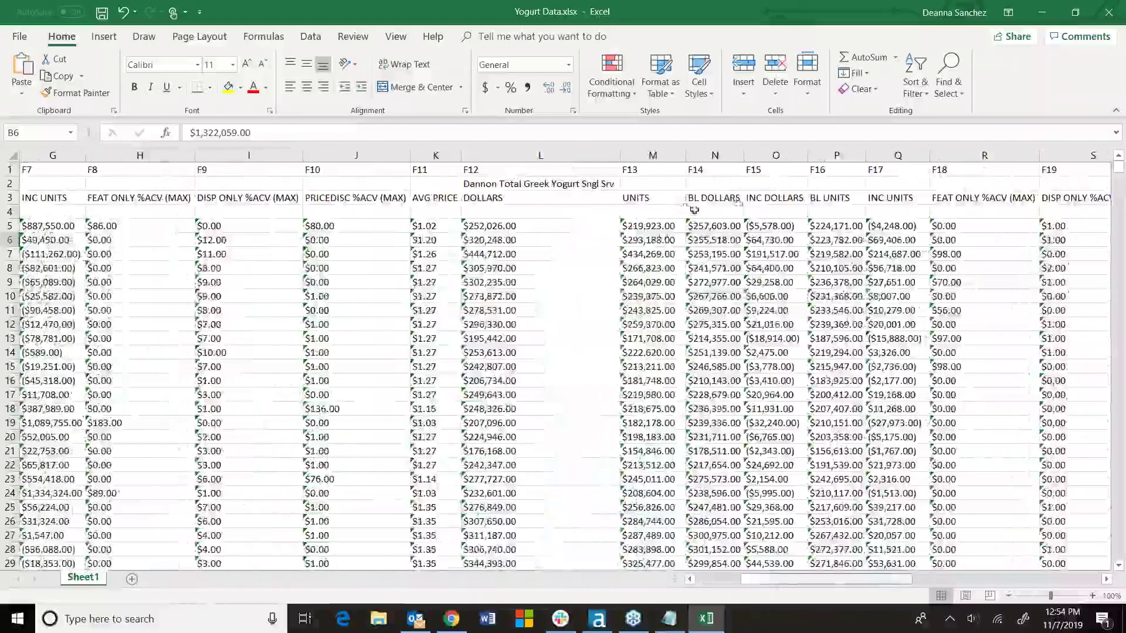
left_click_drag(839, 580, 797, 578)
left_click(53, 211)
scroll(83, 368, "down", 12)
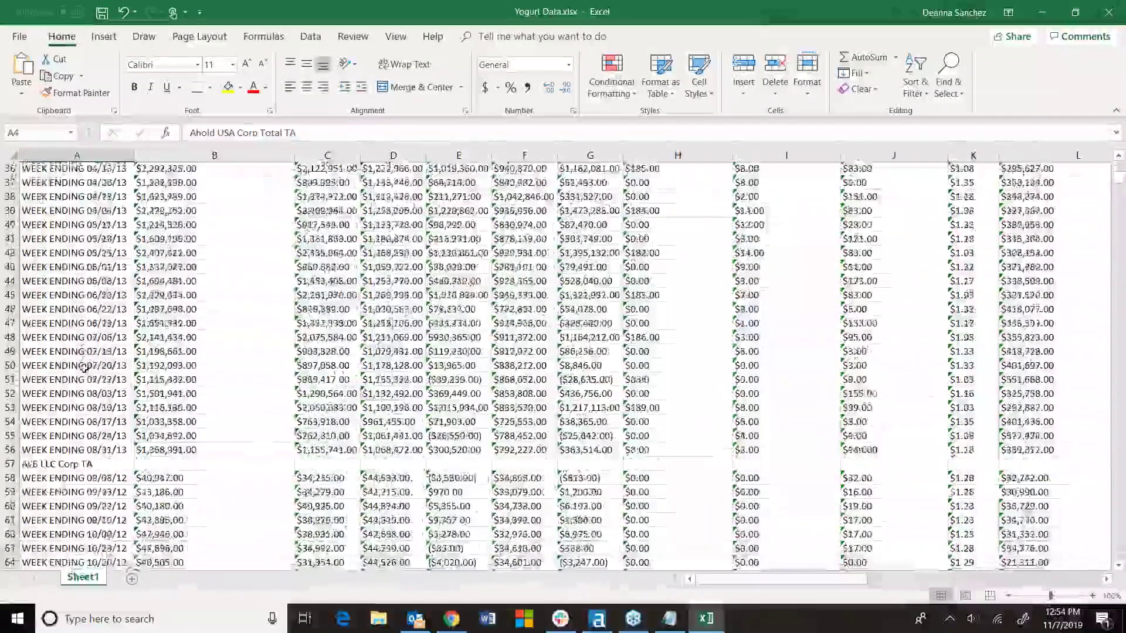
scroll(84, 368, "down", 1)
left_click(79, 452)
scroll(116, 469, "down", 4)
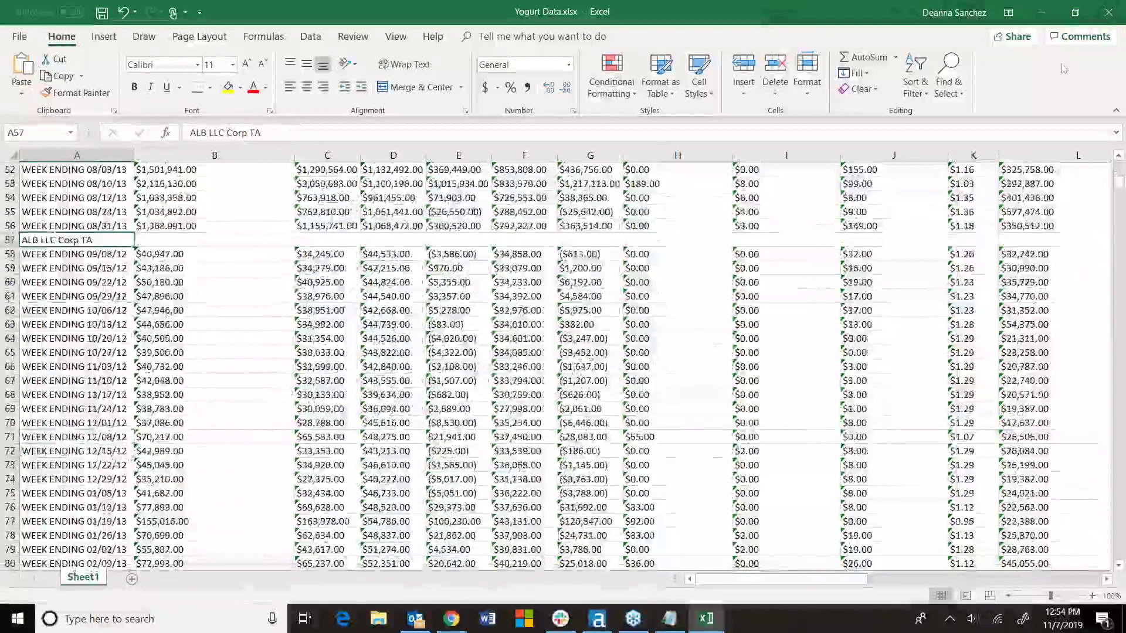
left_click(1042, 12)
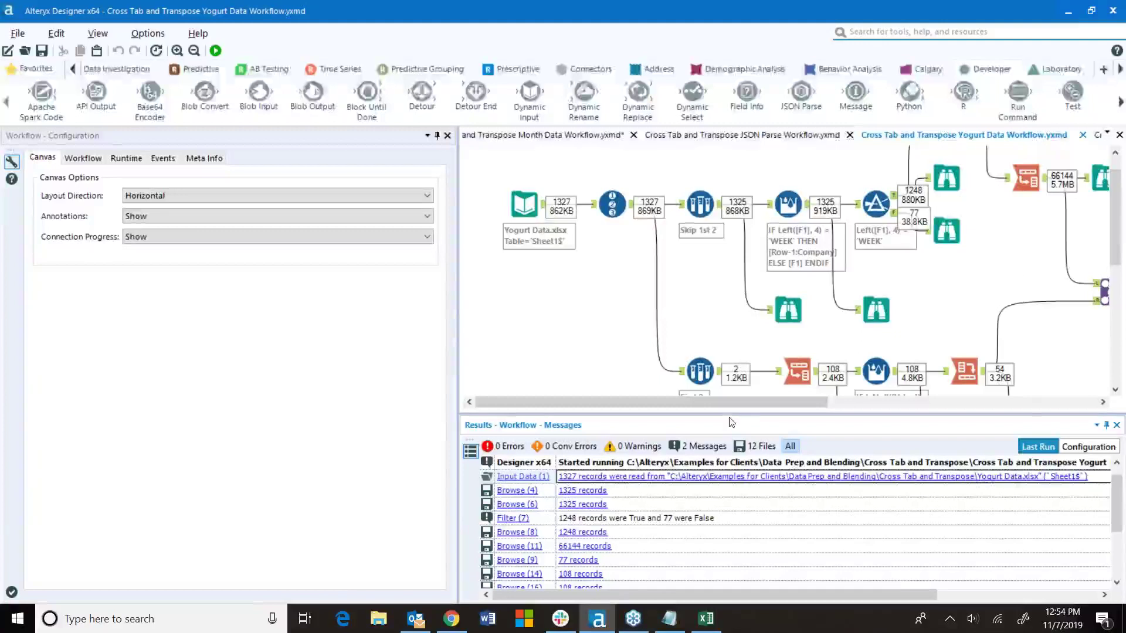
- View the Browse after the upper Multi-Row Formula and the configuration of that formula creating the Company field
left_click_drag(738, 404, 979, 224)
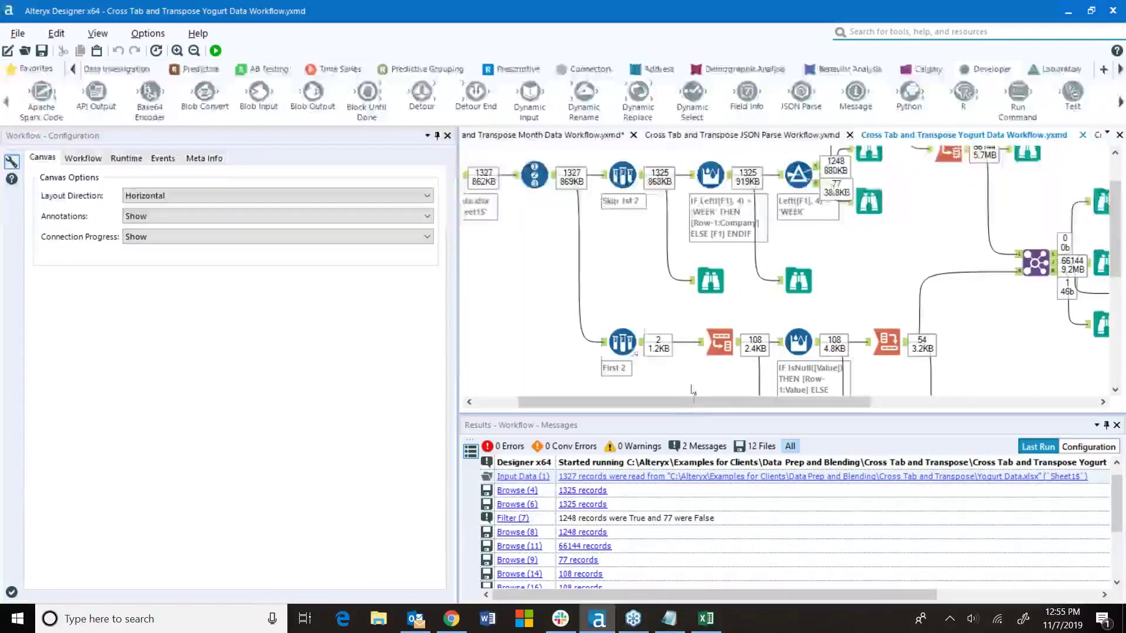
mouse_move(679, 403)
left_mouse_down()
mouse_move(656, 403)
mouse_move(674, 403)
left_mouse_up()
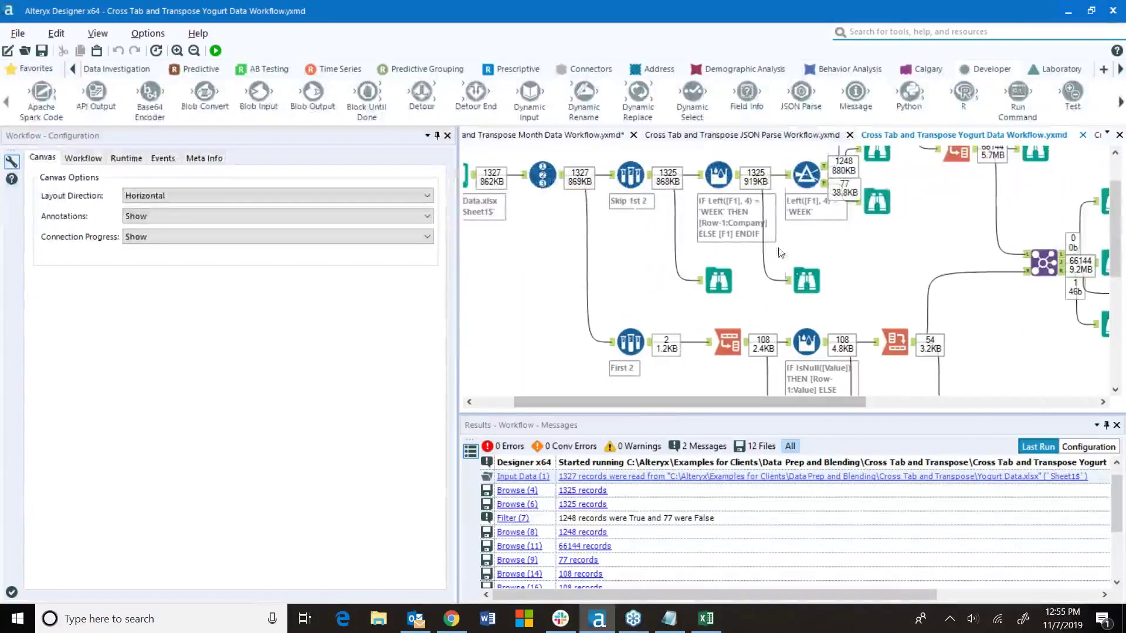
left_click(807, 281)
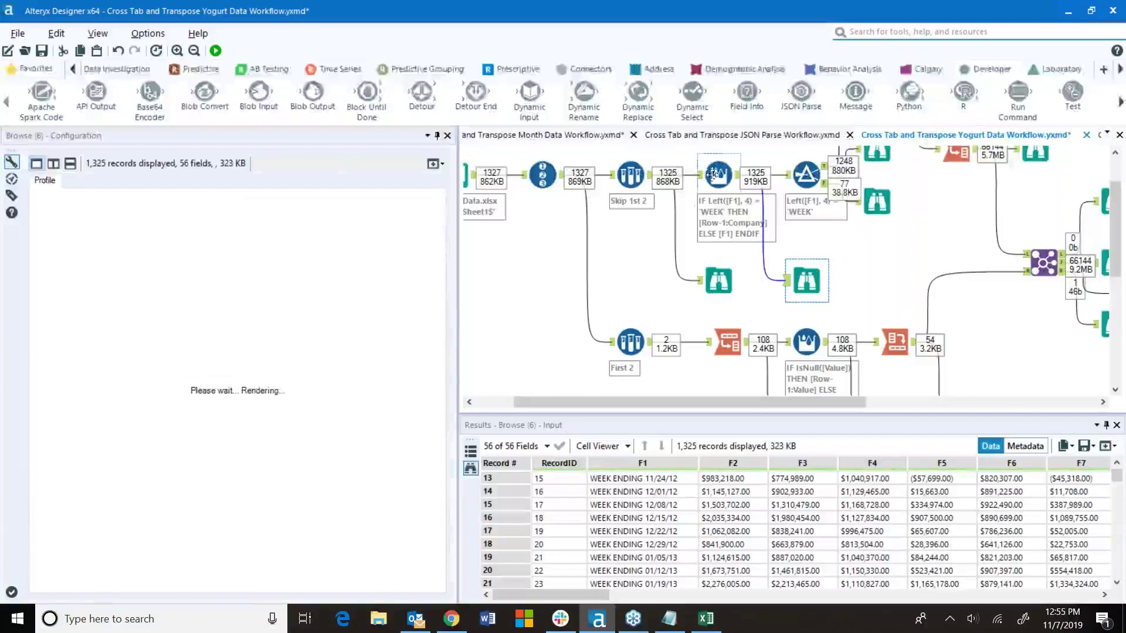
left_click(712, 174)
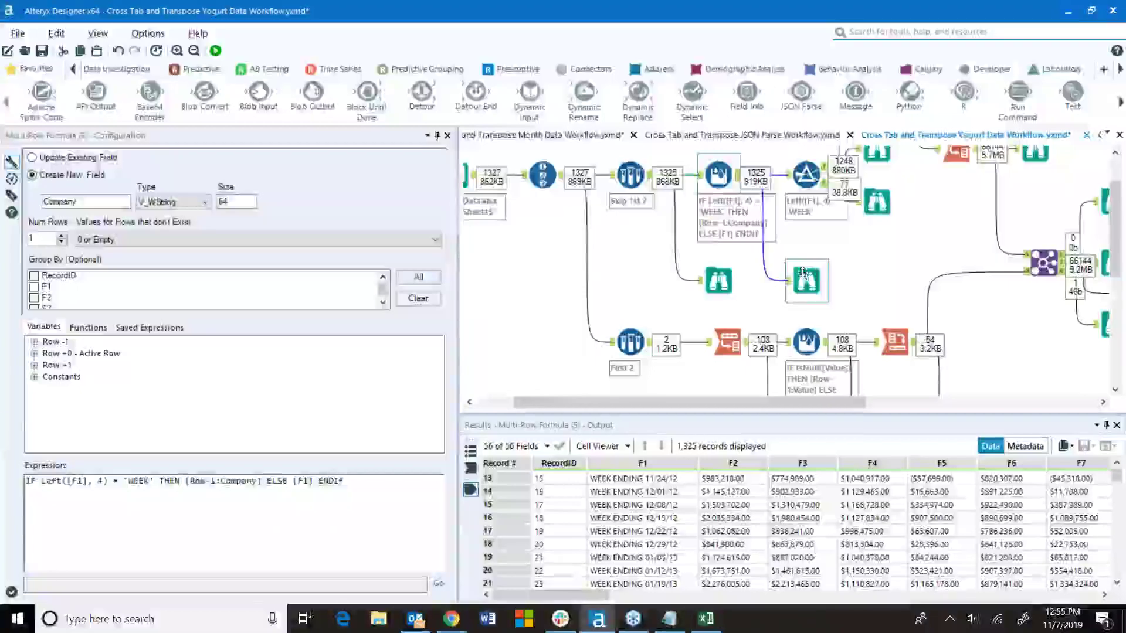
- Inspect the records in the Browse after the Skip 1st 2 sample, selecting the company name in the first F1 record
left_click(720, 293)
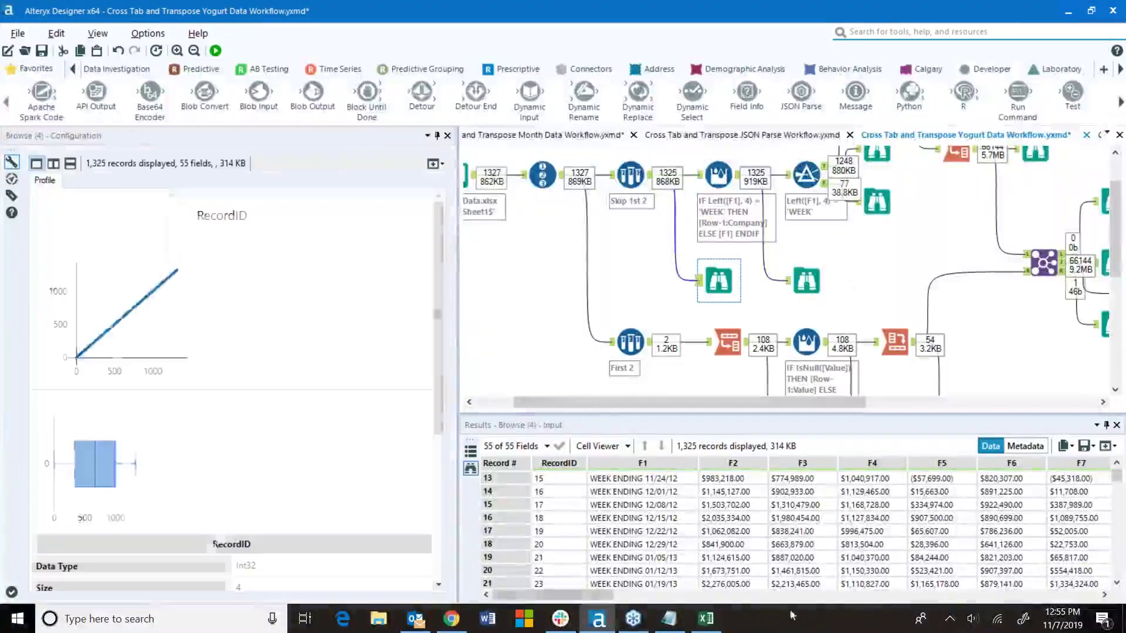
left_click_drag(610, 595, 581, 623)
scroll(640, 539, "up", 4)
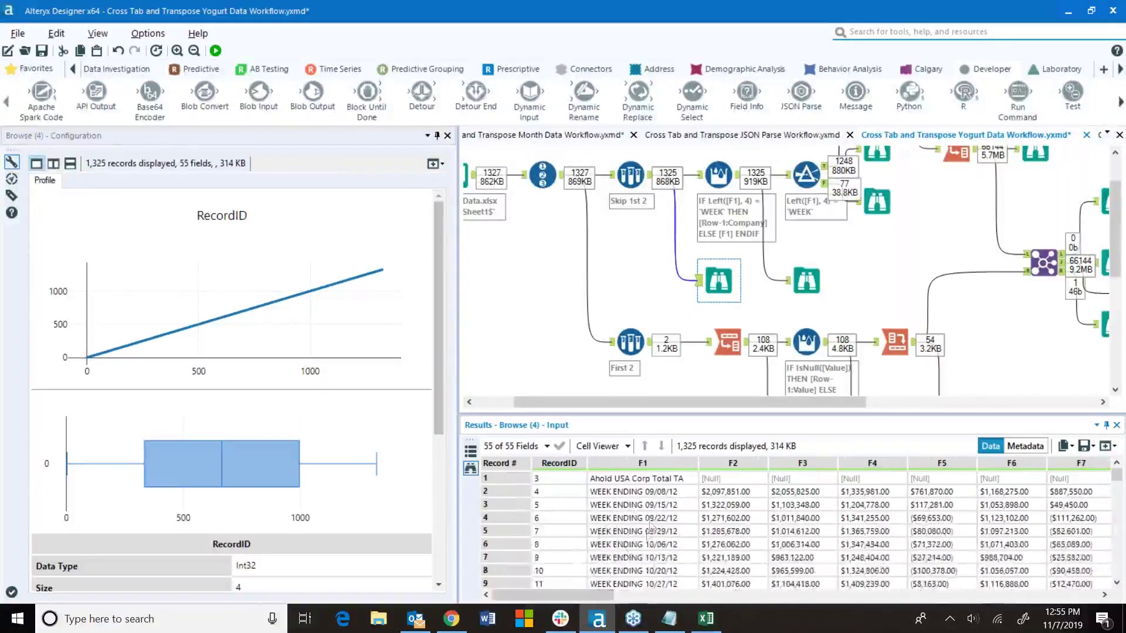
left_click(626, 479)
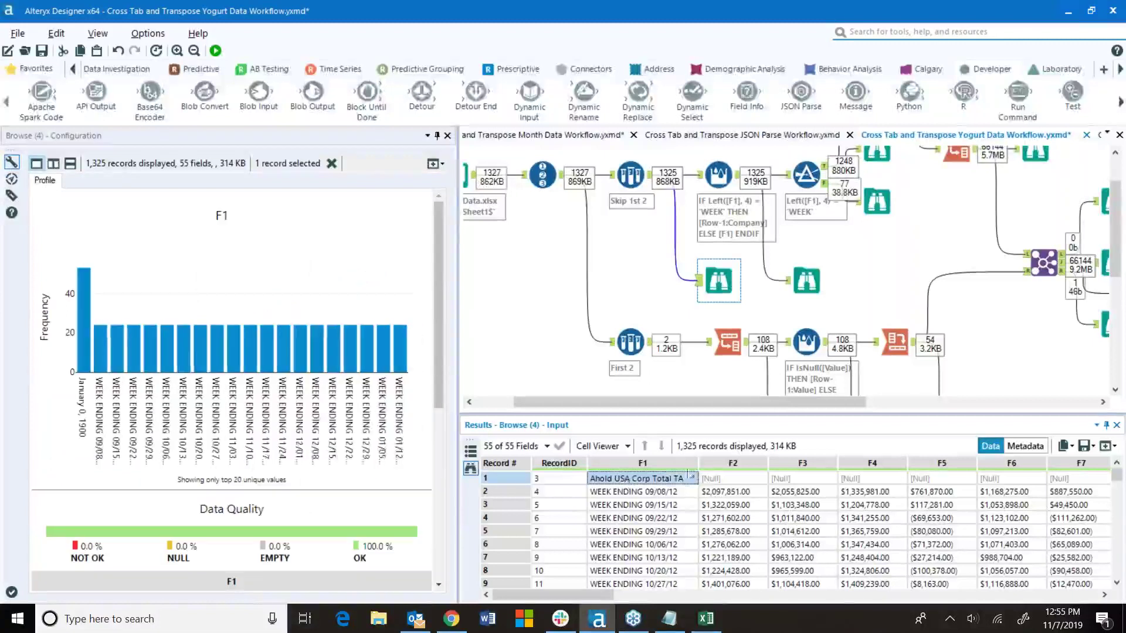
- Review the Multi-Row Formula's Company expression against the company and week rows in the F1 field of its output
left_click(730, 175)
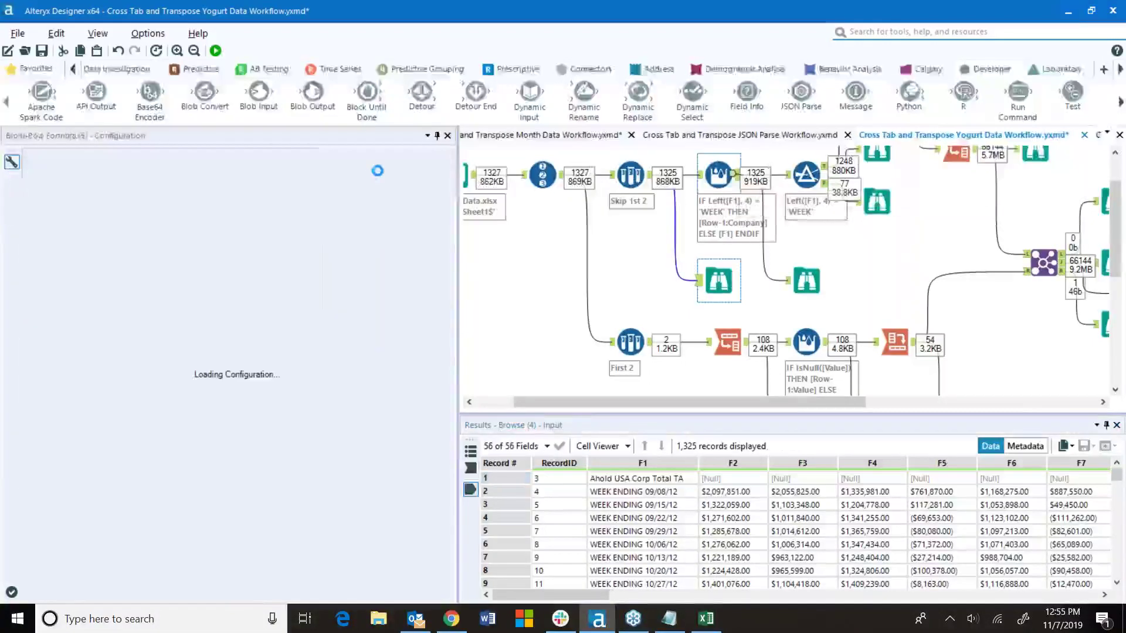
left_click(806, 282)
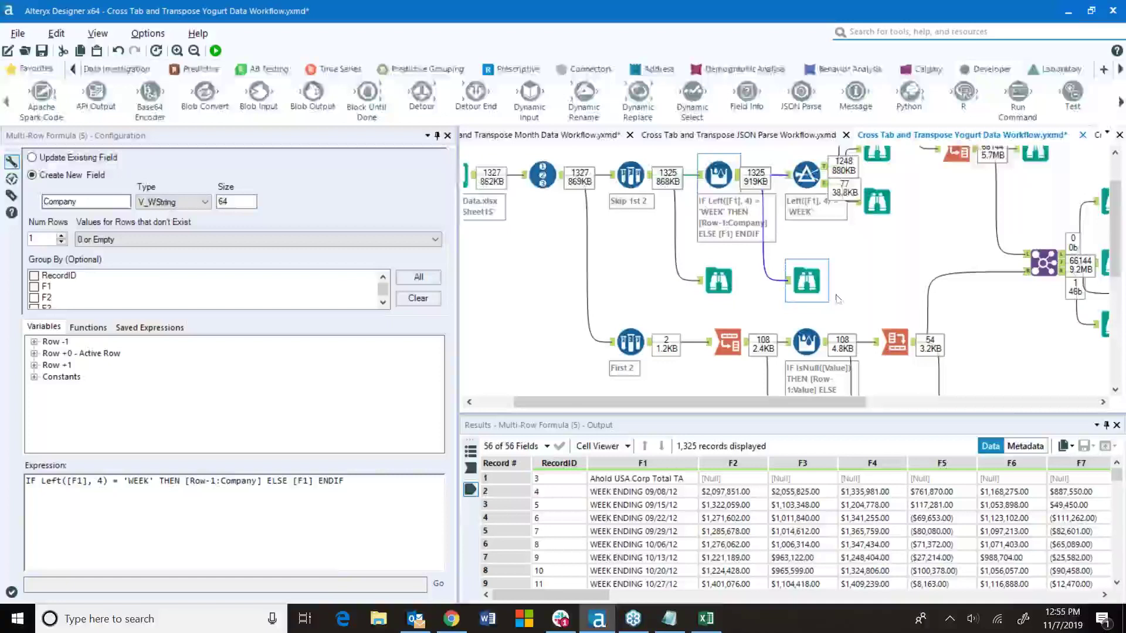
left_click(660, 479)
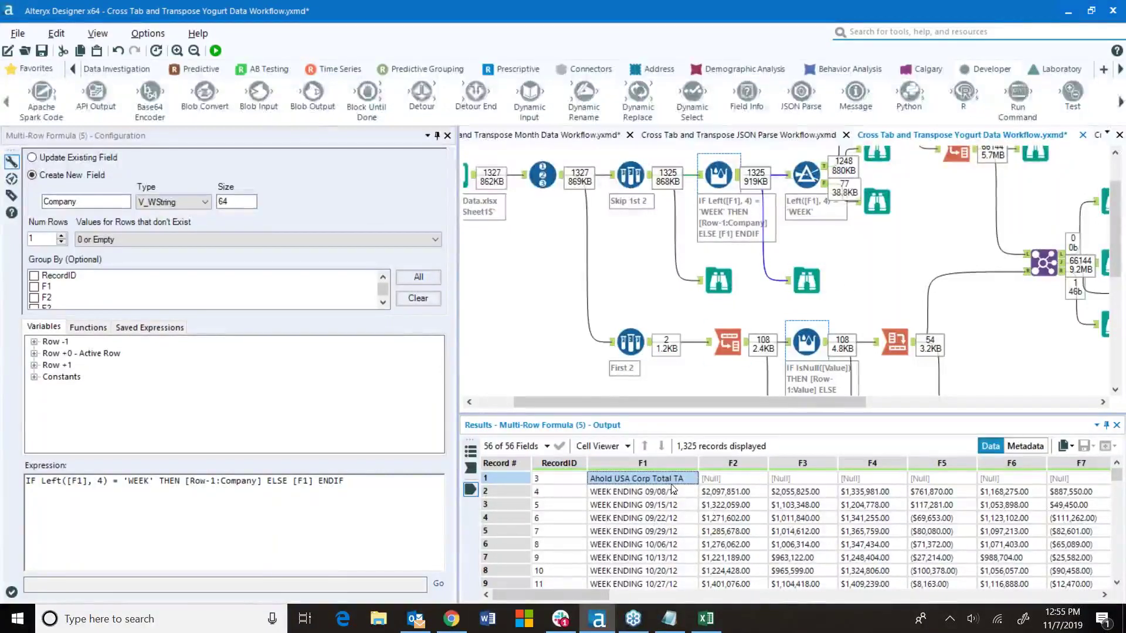
scroll(673, 545, "down", 11)
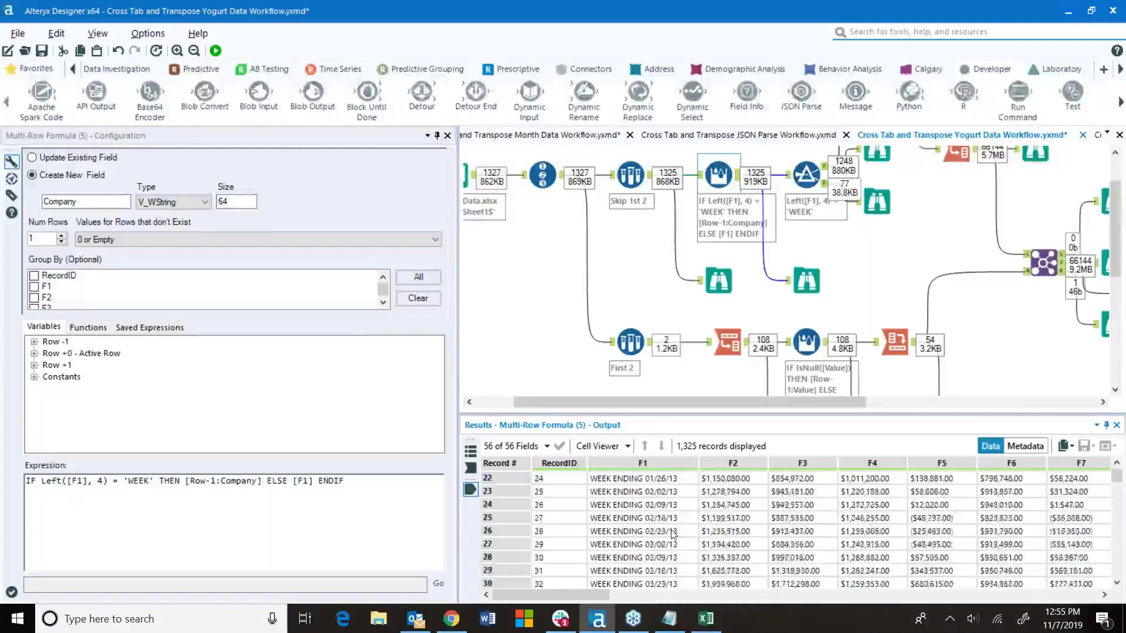
scroll(672, 534, "up", 1)
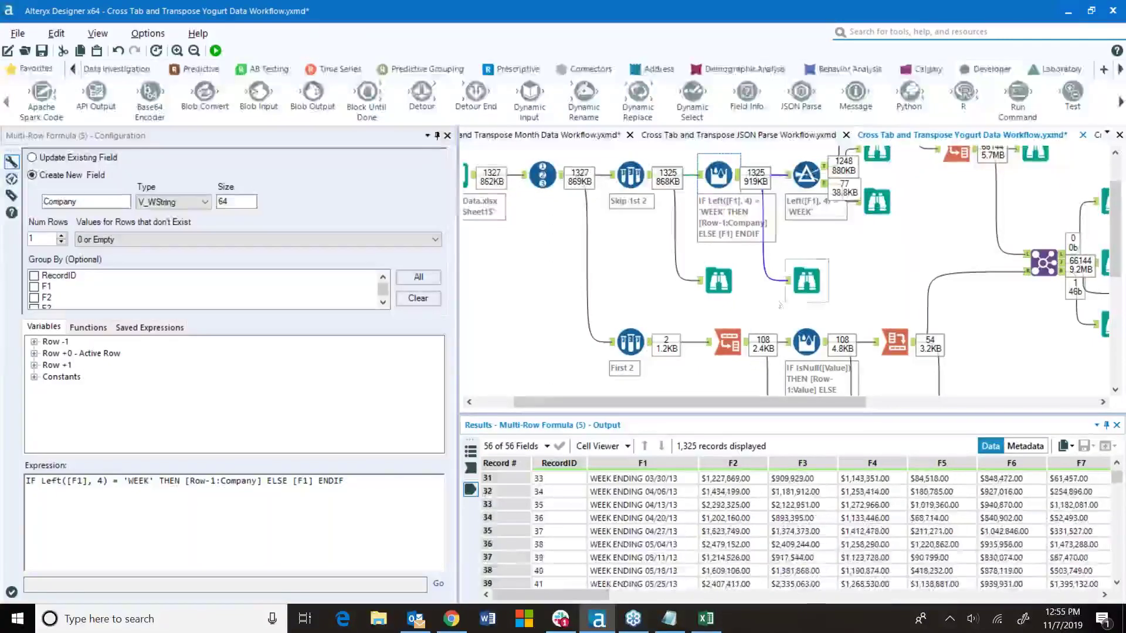
- Check the Company field at the end of the records in the Browse after the Multi-Row Formula
left_click(806, 280)
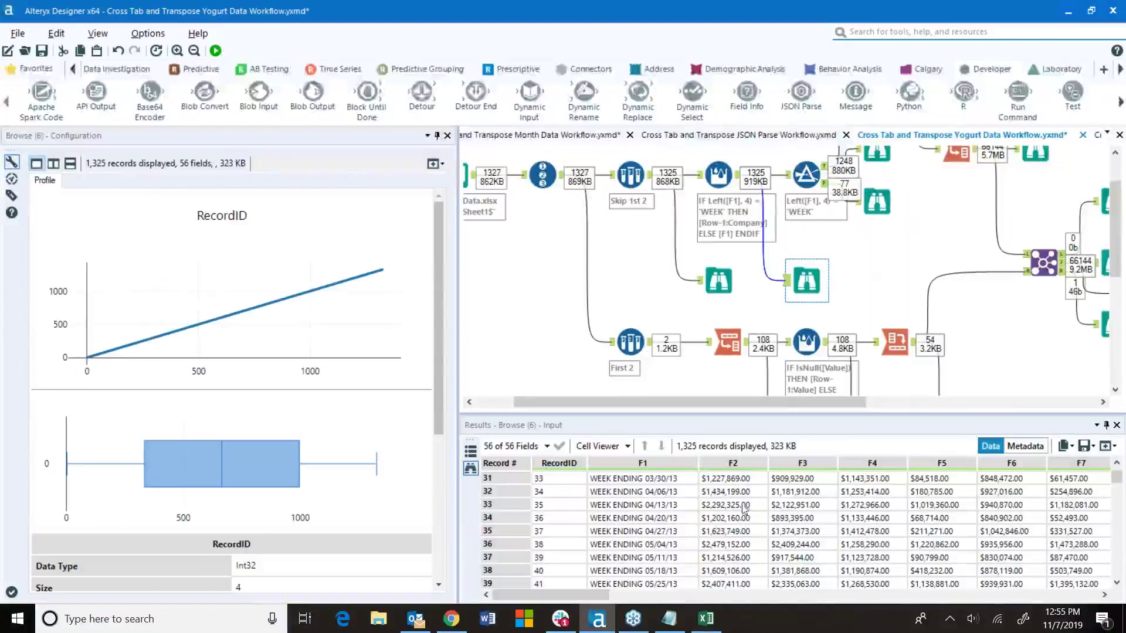
scroll(648, 560, "up", 10)
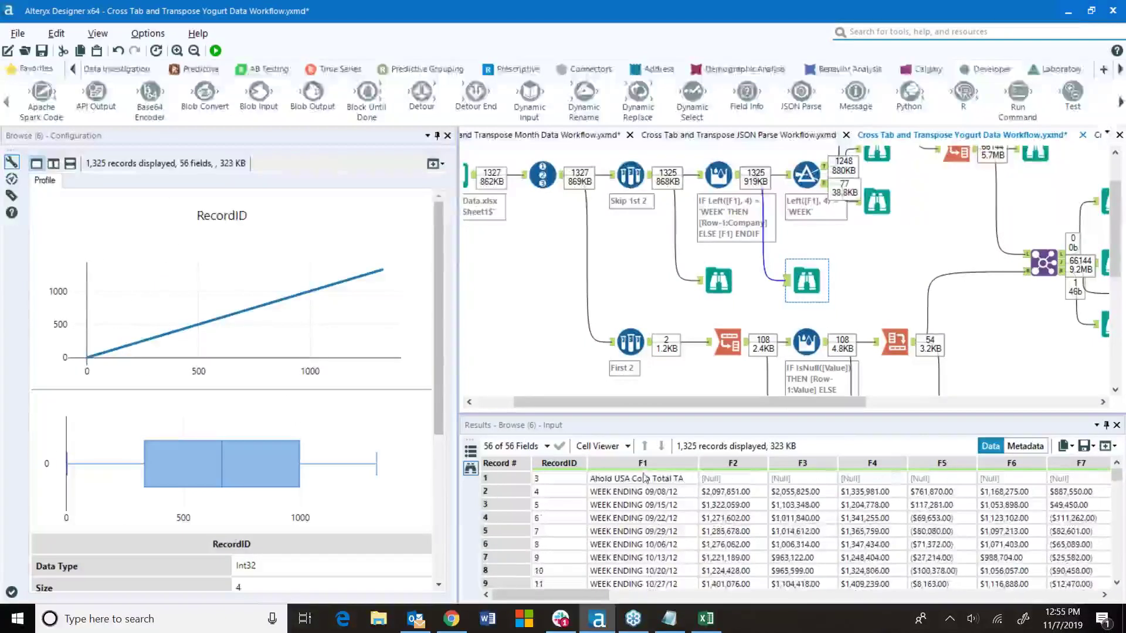
left_click(642, 479)
left_click_drag(551, 595, 1119, 617)
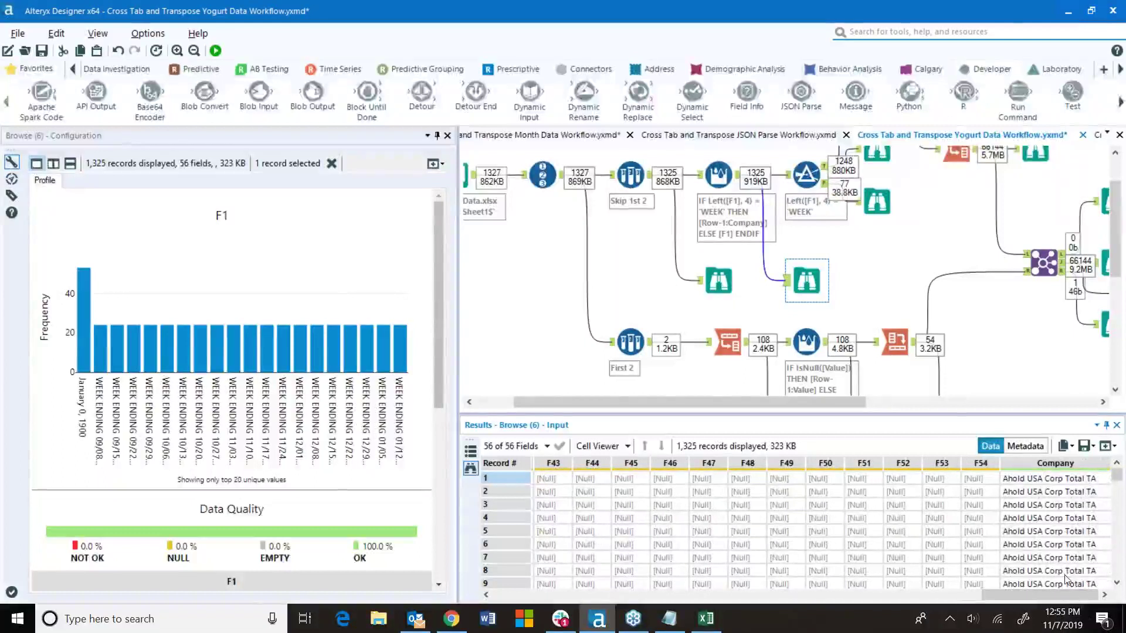
- View the records passing the WEEK filter, and review the Transpose tool's key fields, data fields and output
scroll(926, 258, "up", 1)
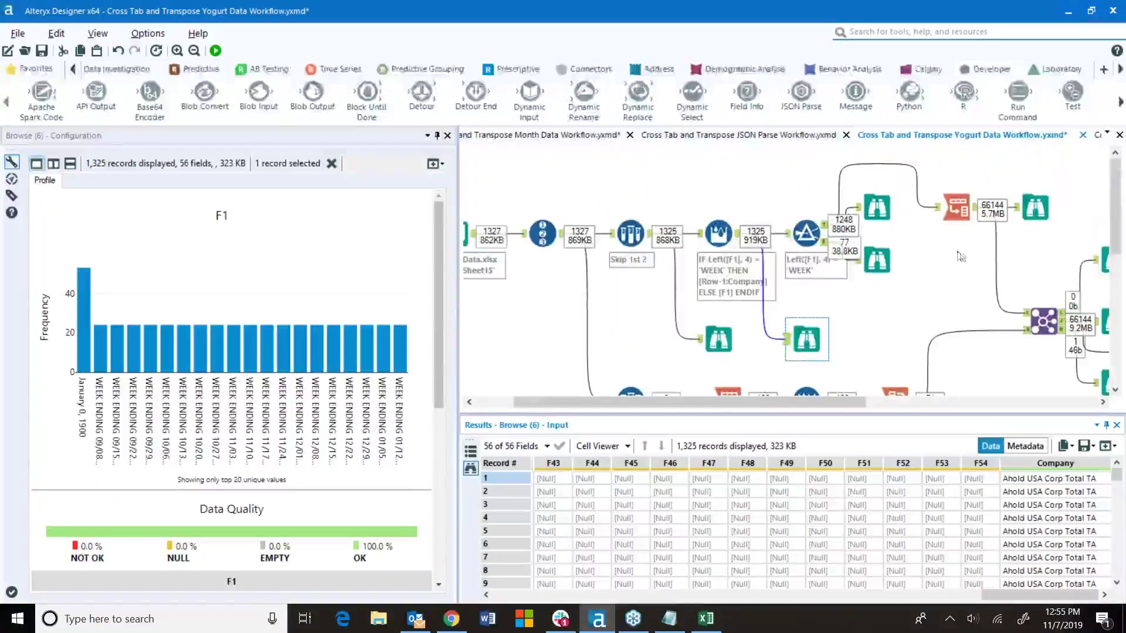
left_click(877, 207)
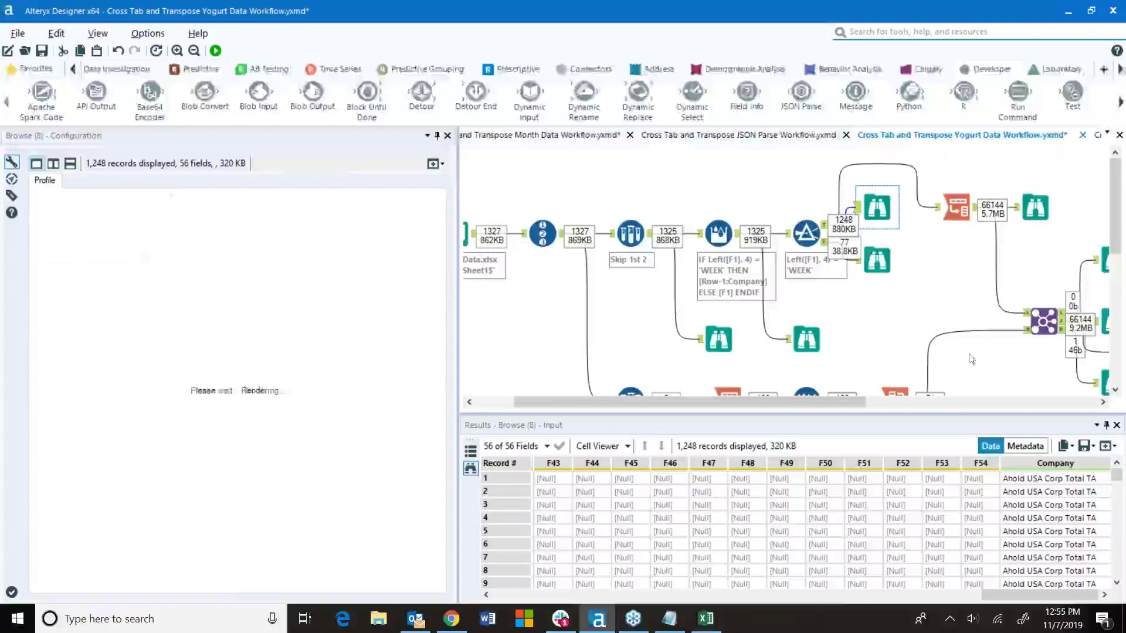
left_click(956, 207)
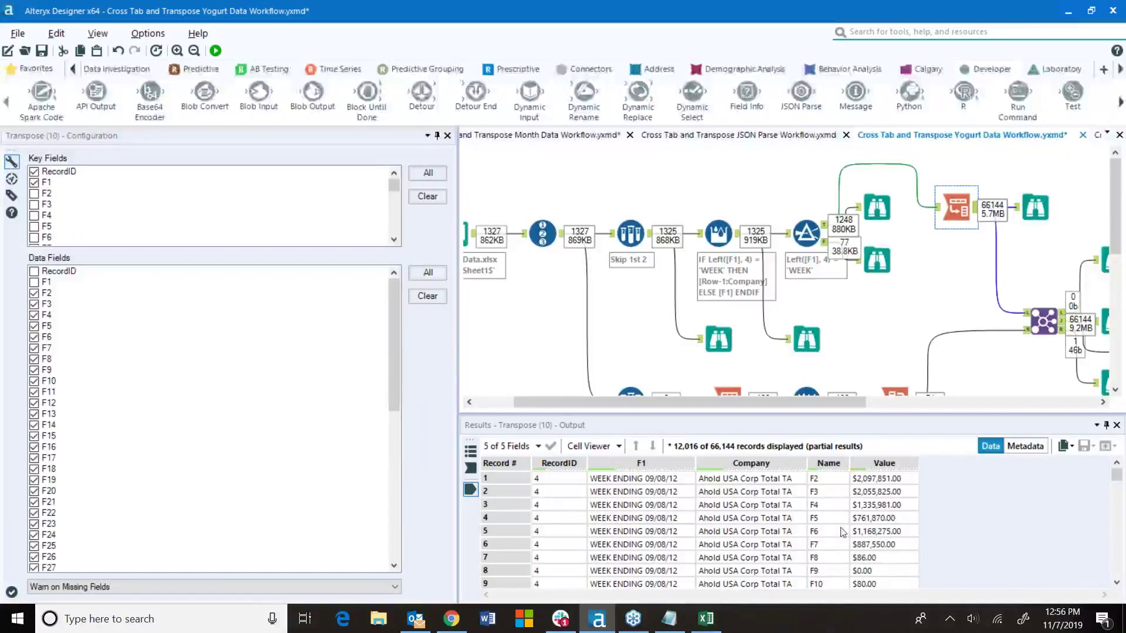
- View the configuration and output of the First 2 Sample tool in the lower branch
scroll(917, 302, "down", 5)
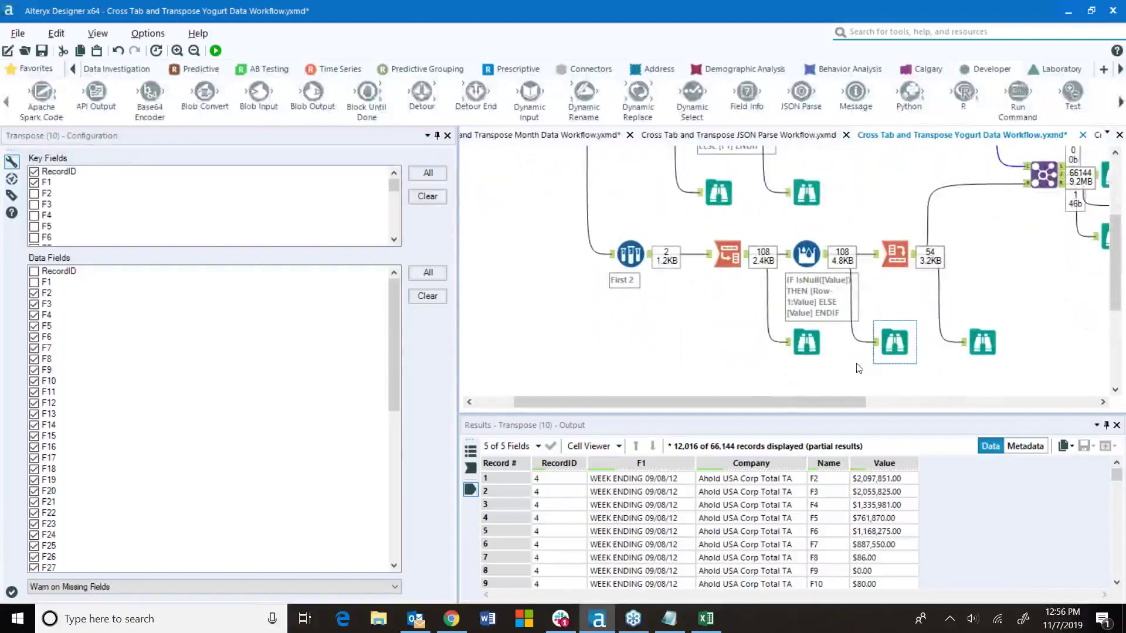
left_click(652, 258)
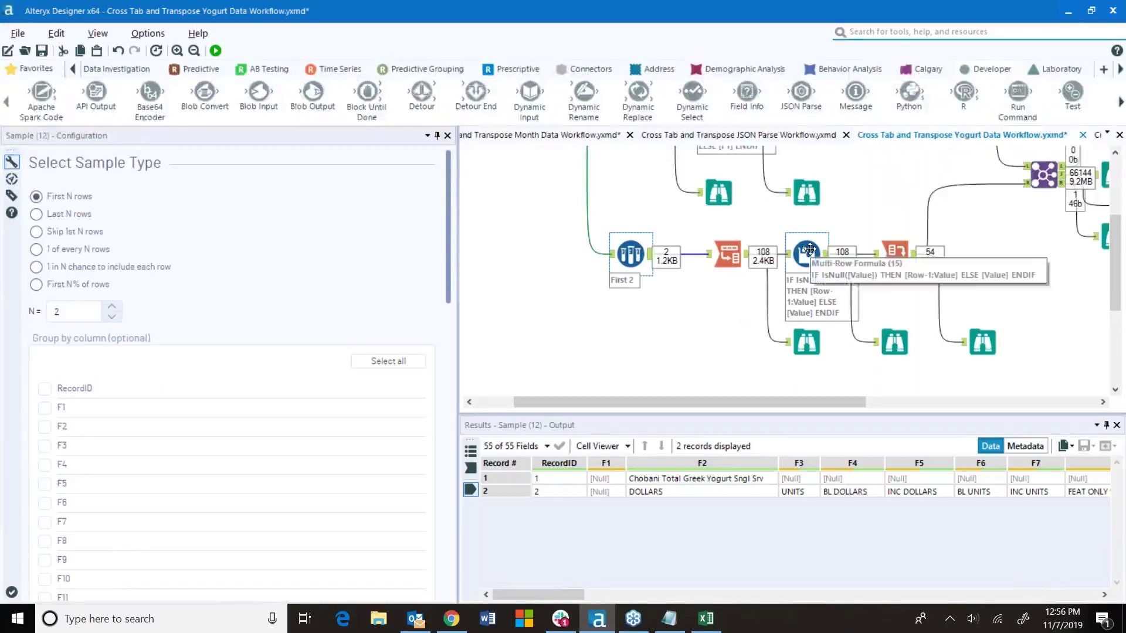
- Review the lower branch Transpose tool's key and data fields and scan the Name and Value columns of its output
left_click(732, 256)
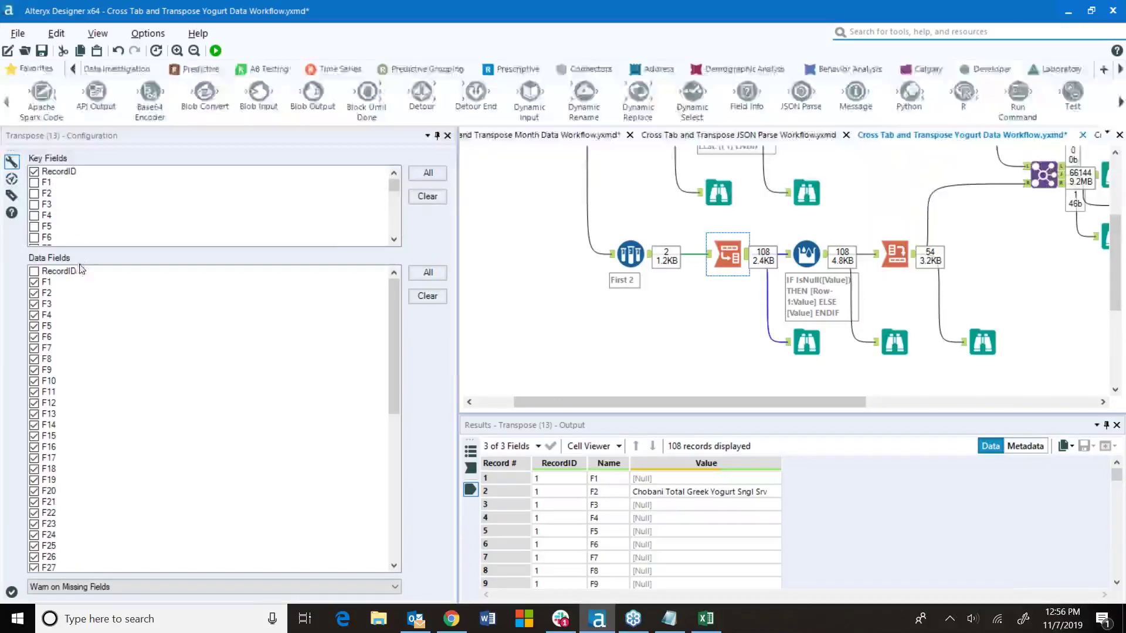
scroll(700, 526, "down", 4)
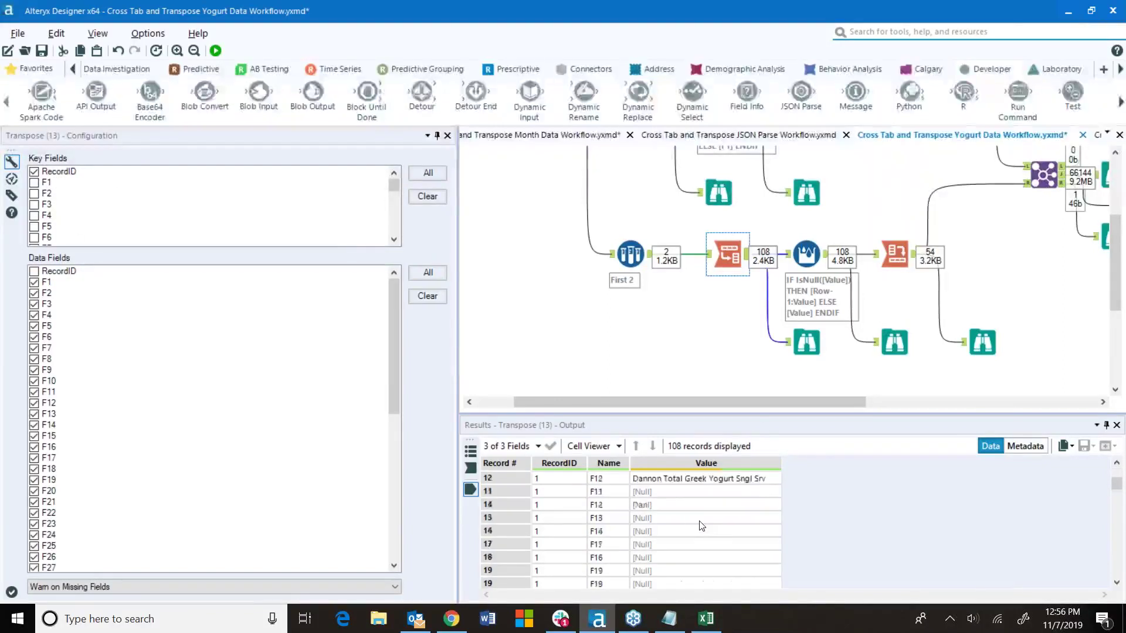
scroll(629, 501, "up", 1)
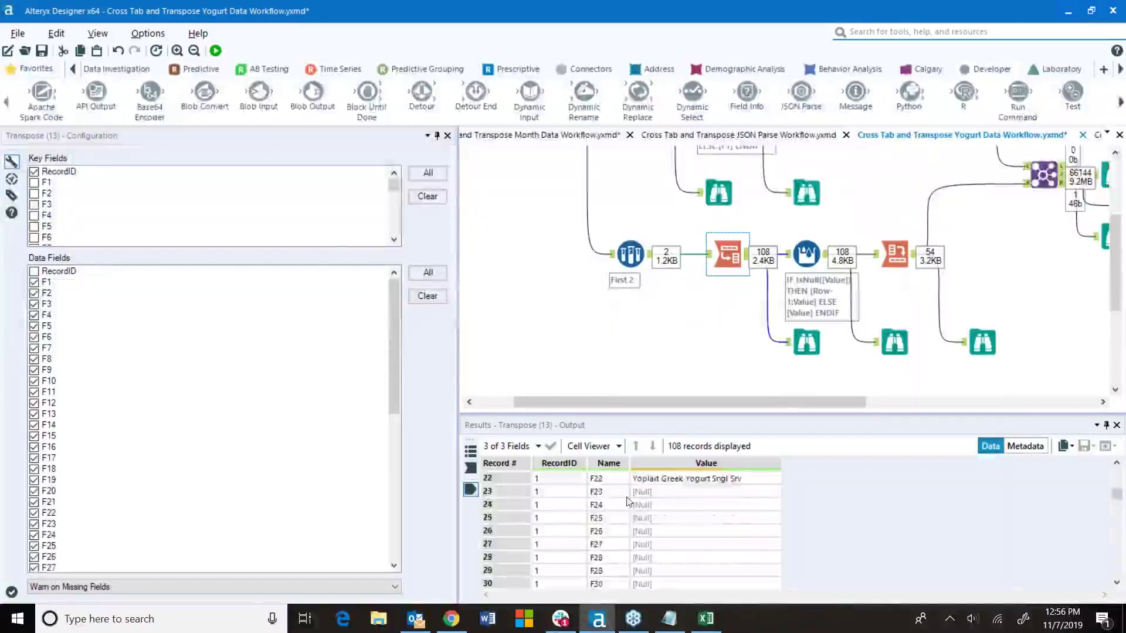
scroll(704, 540, "up", 3)
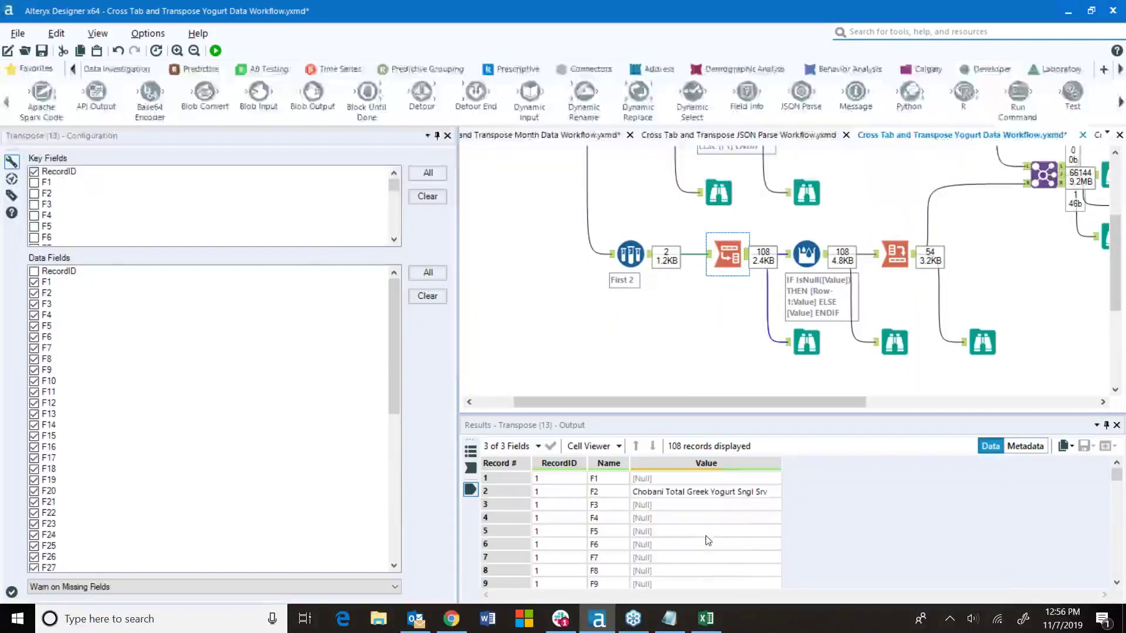
- Review the lower branch Multi-Row Formula's null-filling expression and inspect the F3 Value in the Browse fed by the Transpose tool
left_click(808, 254)
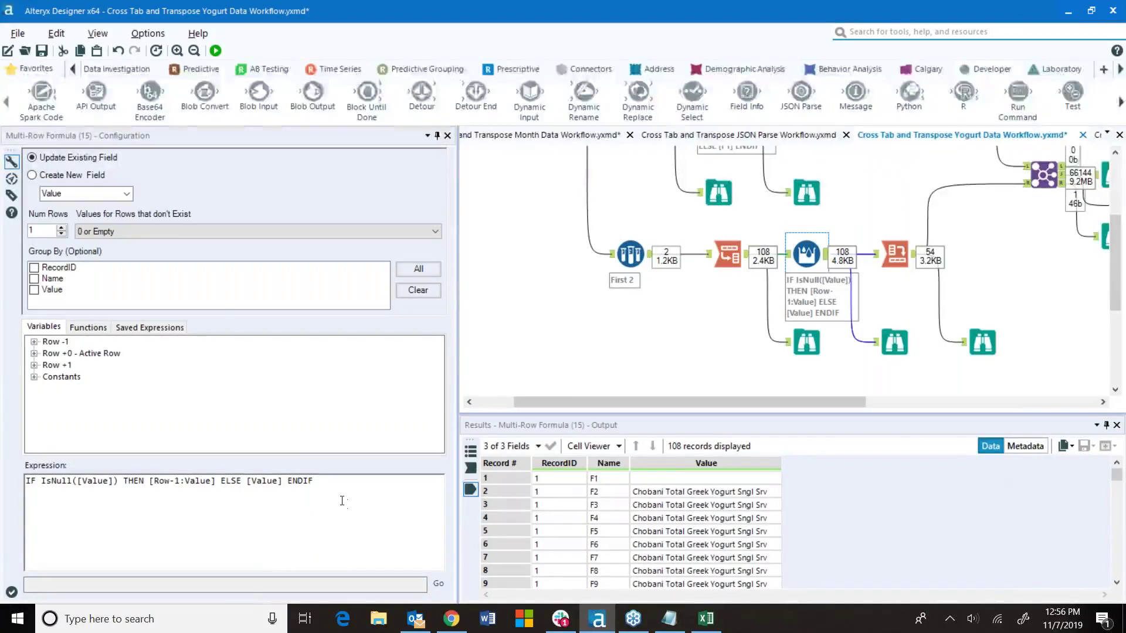
left_click(807, 342)
left_click(656, 506)
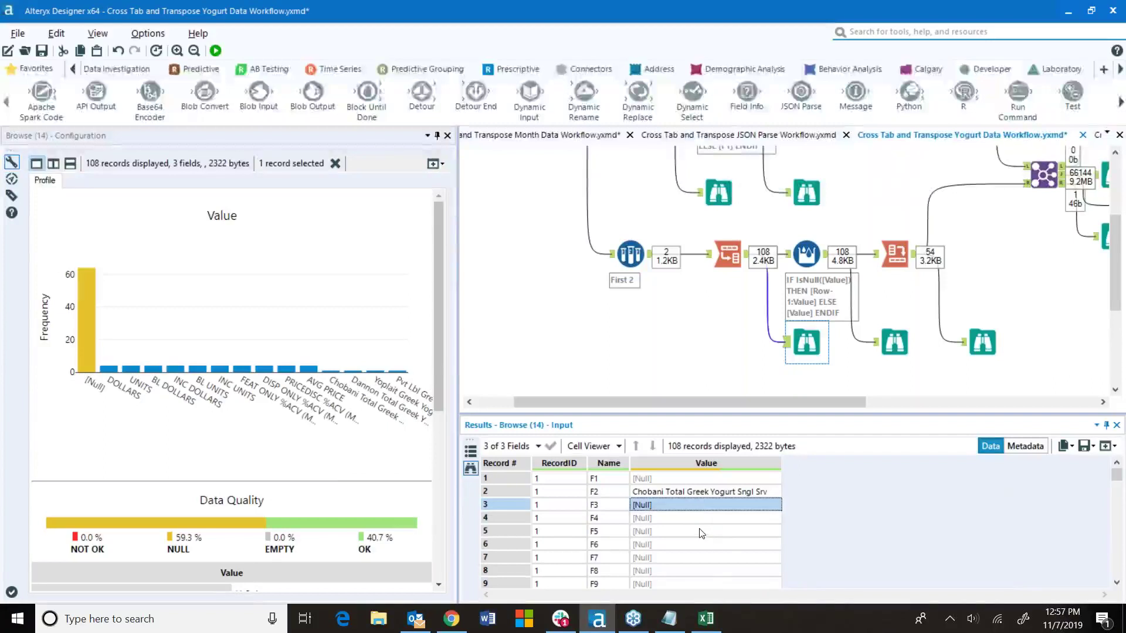
- Inspect the filled Value entries in the Browse after the Multi-Row Formula, checking the rows for F12 and F22
left_click(895, 343)
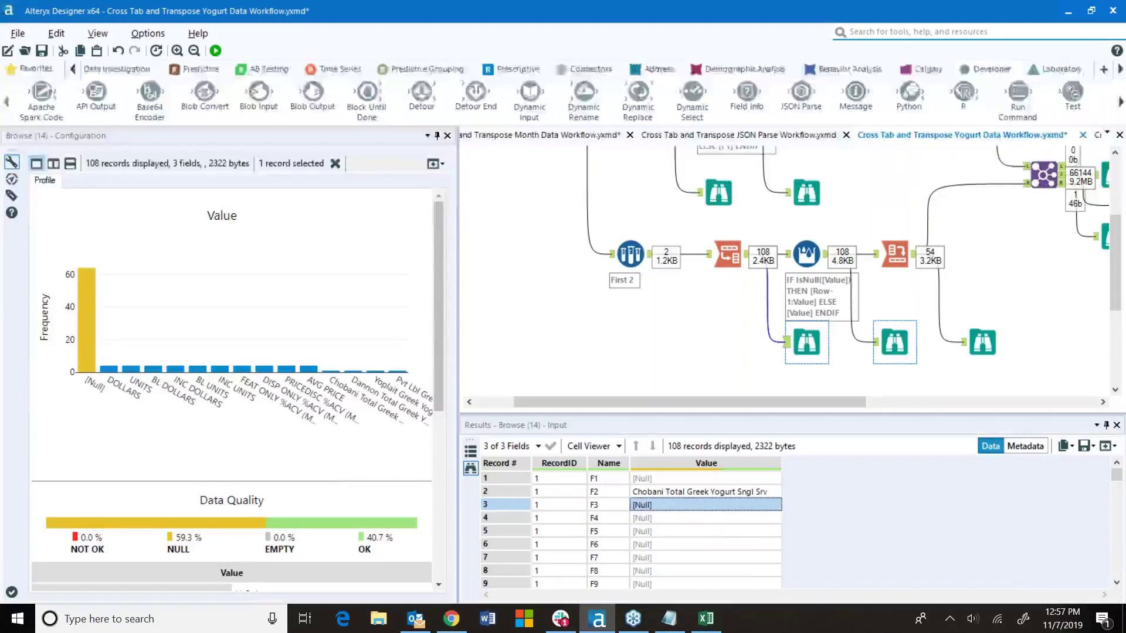
scroll(721, 528, "down", 4)
scroll(715, 520, "up", 1)
left_click(705, 507)
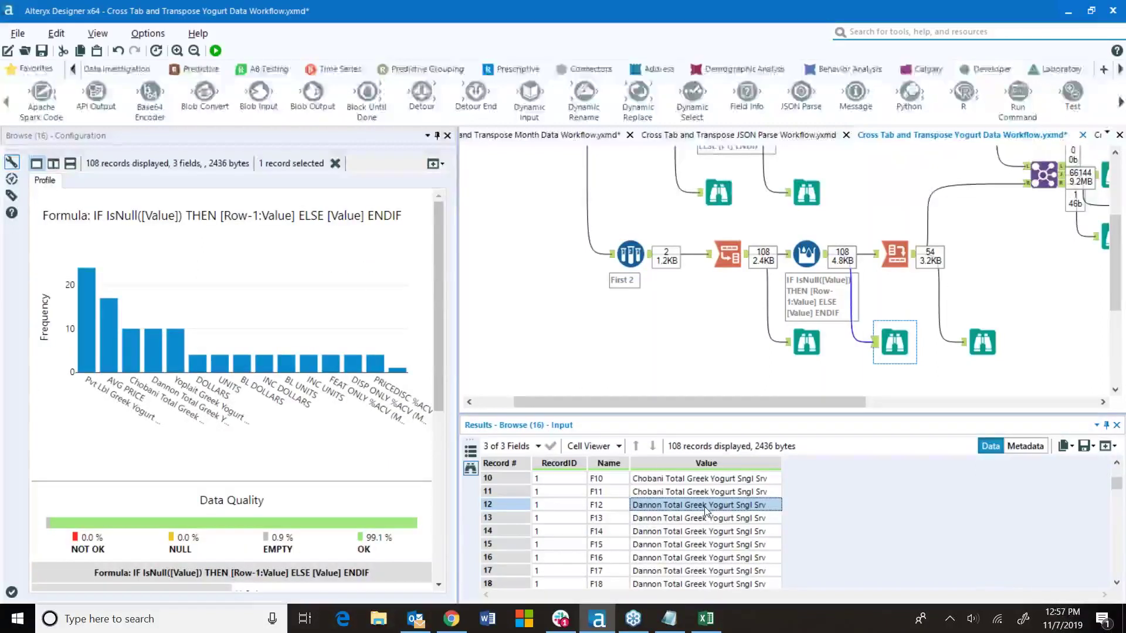
scroll(718, 547, "down", 2)
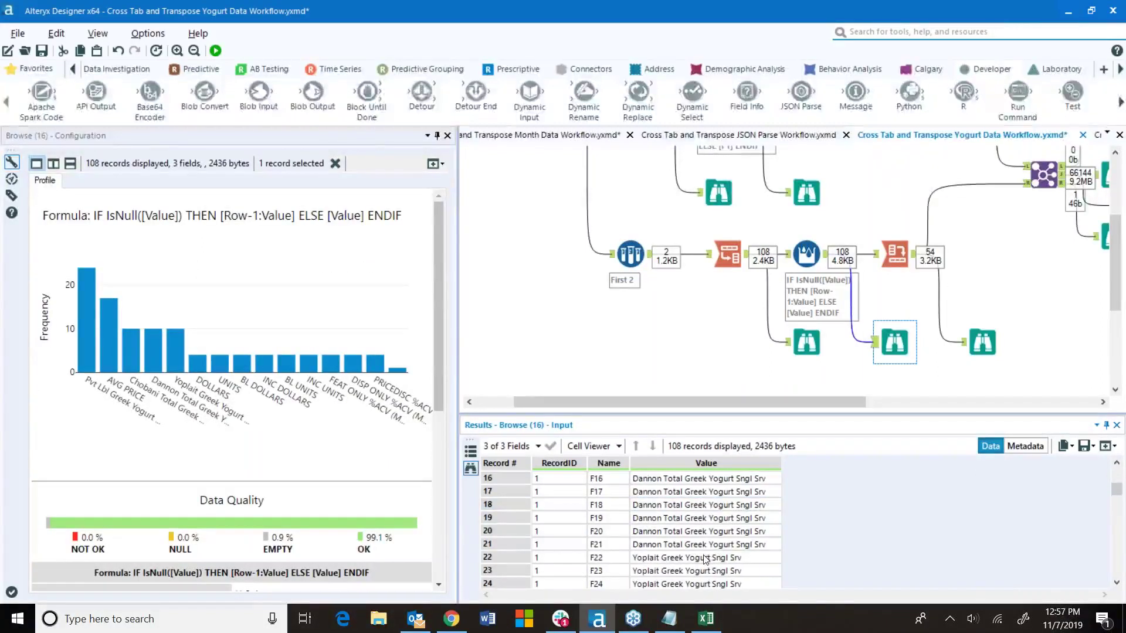
left_click(706, 558)
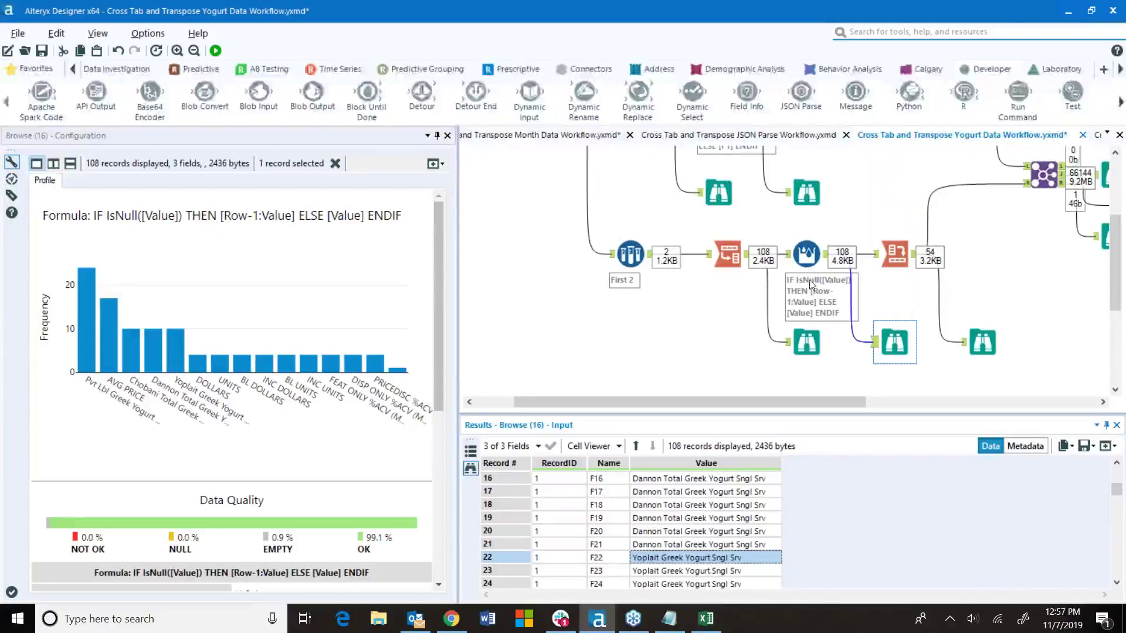
- Compare the Transpose tool's two-row input with its transposed records in the attached Browse
left_click(807, 342)
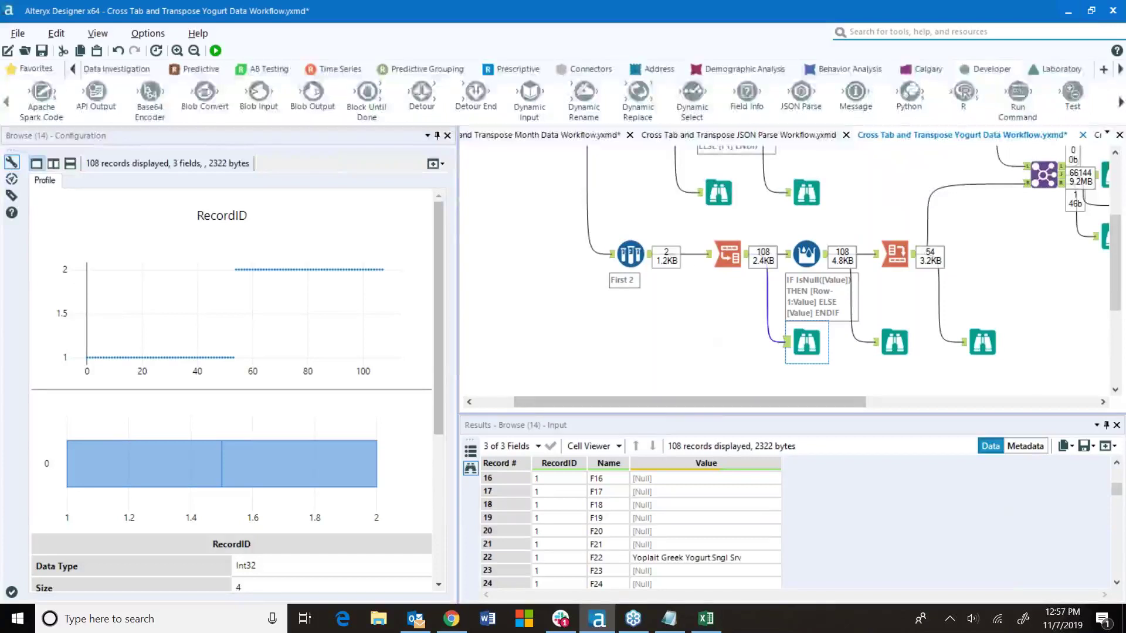
left_click(728, 253)
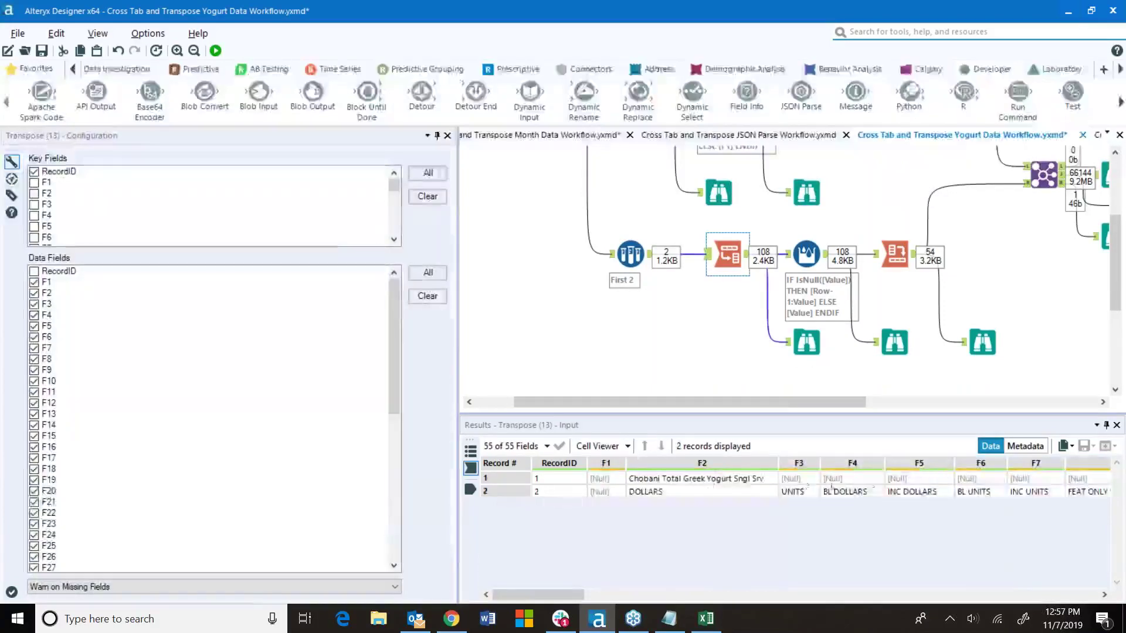
left_click(803, 349)
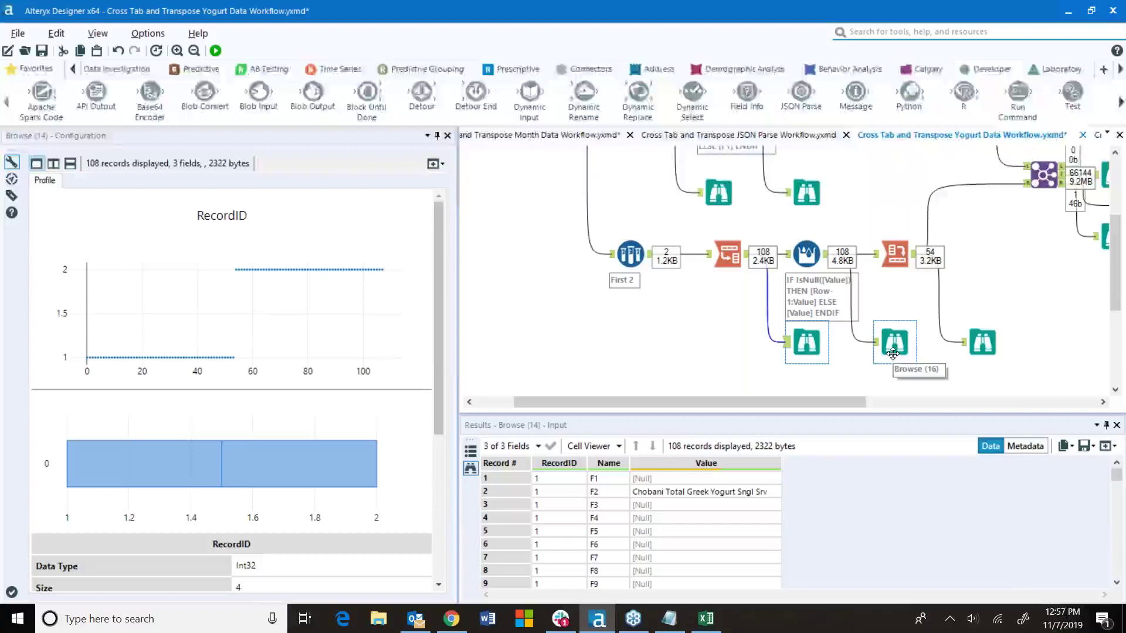
- Review the lower branch Cross Tab's grouping, column headers and values, and check its result in the attached Browse
left_click(897, 256)
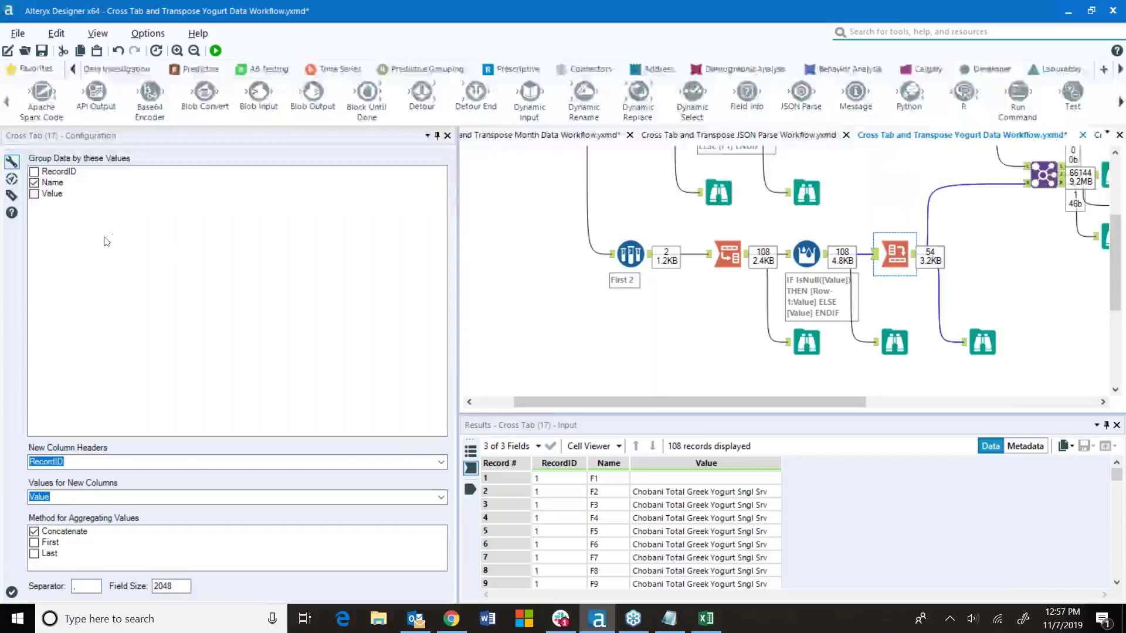
left_click(983, 342)
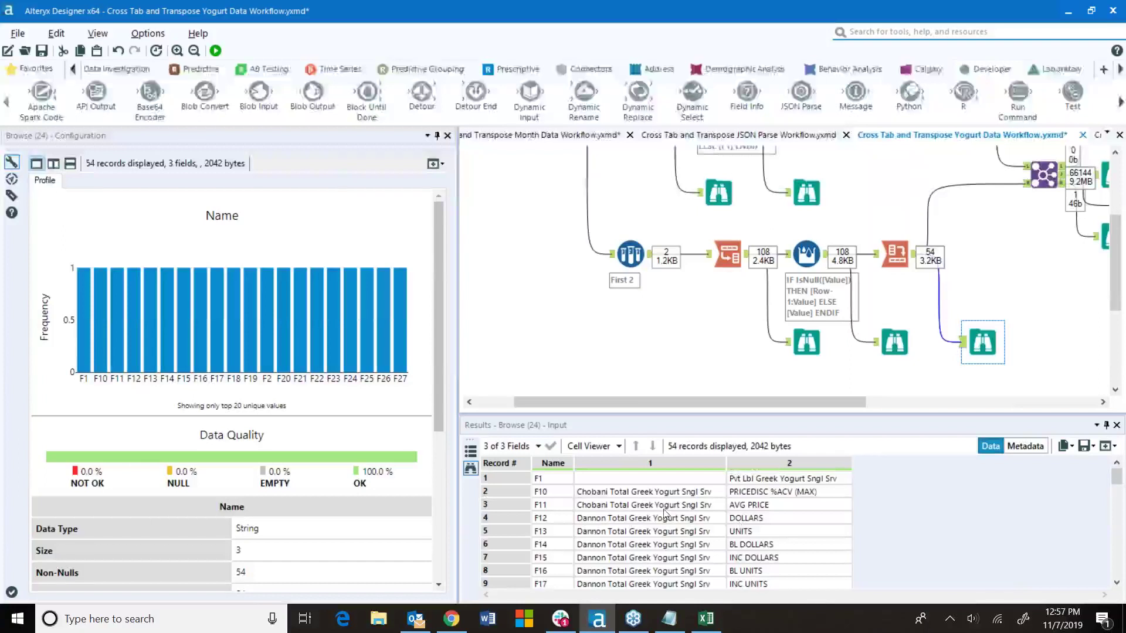
scroll(783, 508, "down", 1)
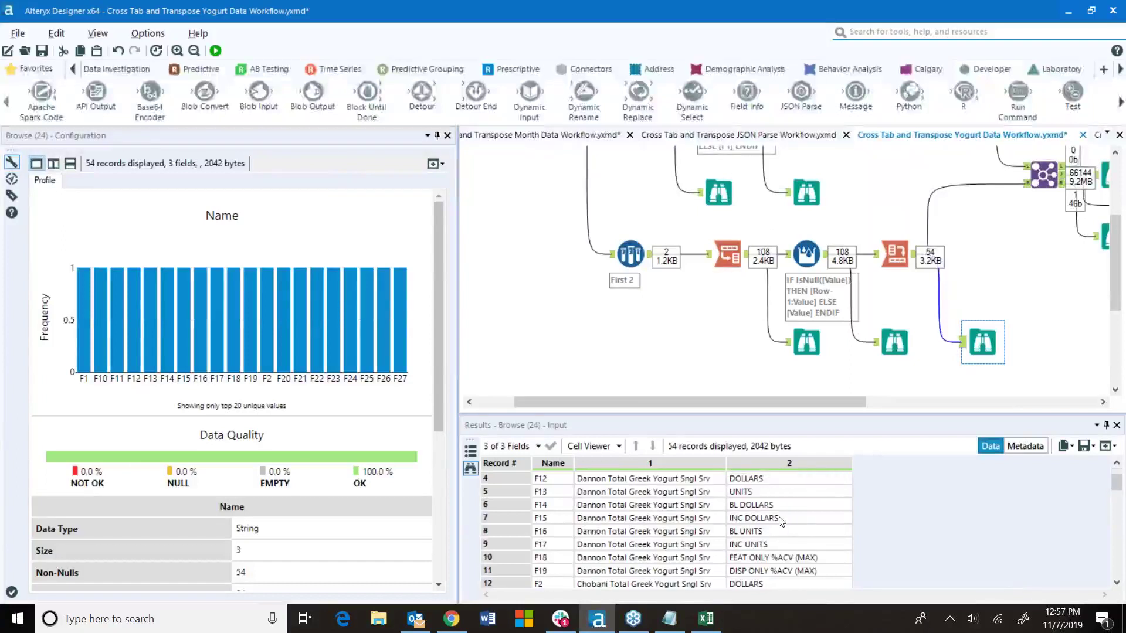
scroll(776, 540, "up", 1)
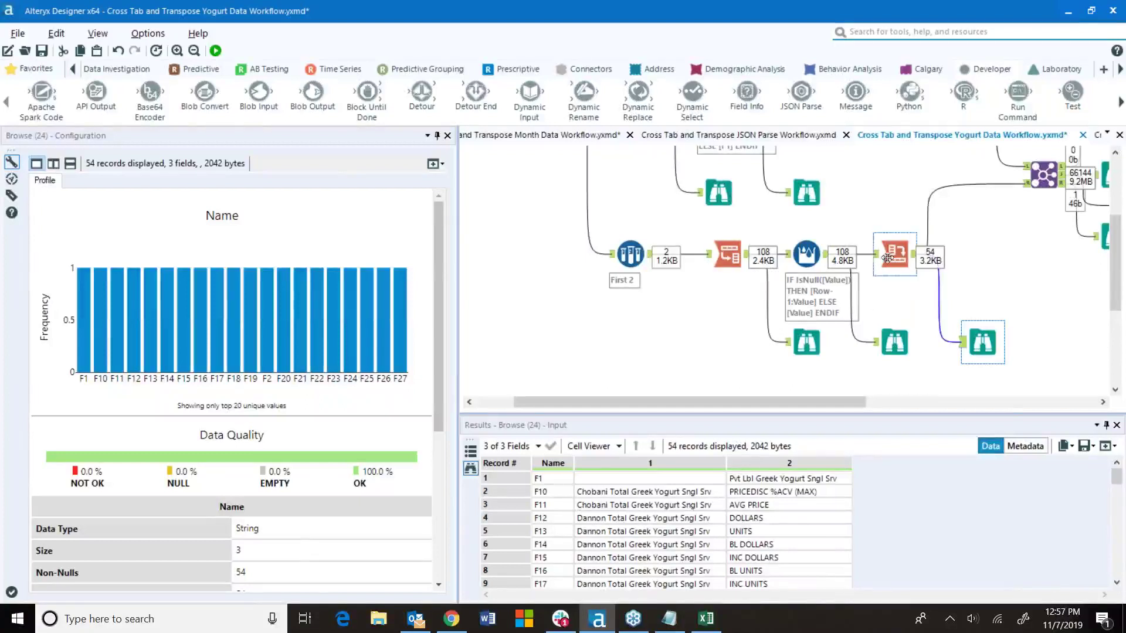
- View the joined records in the Browse and review the Join tool's Name match, renamed fields and left input
left_click_drag(821, 403, 976, 402)
scroll(961, 364, "up", 2)
left_click(831, 233)
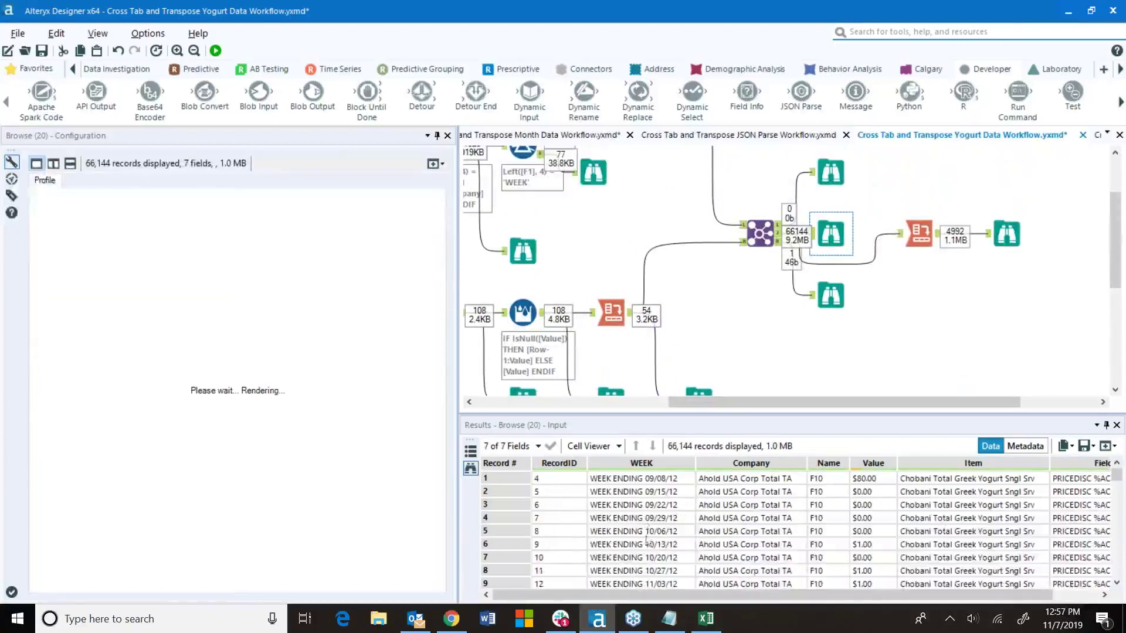
left_click(755, 240)
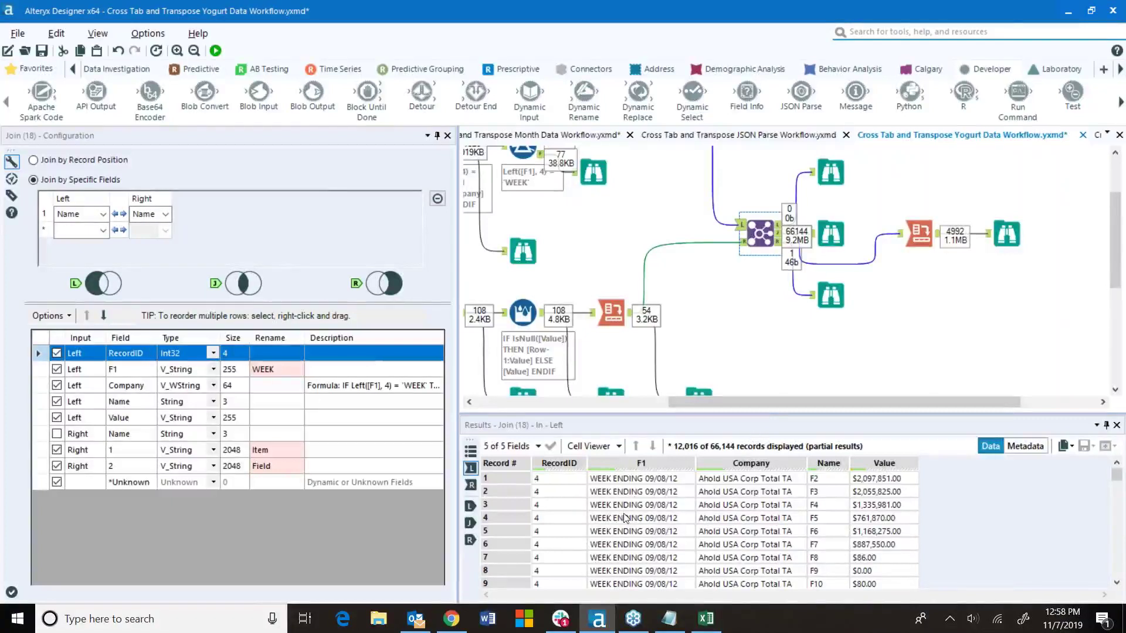
left_click(821, 481)
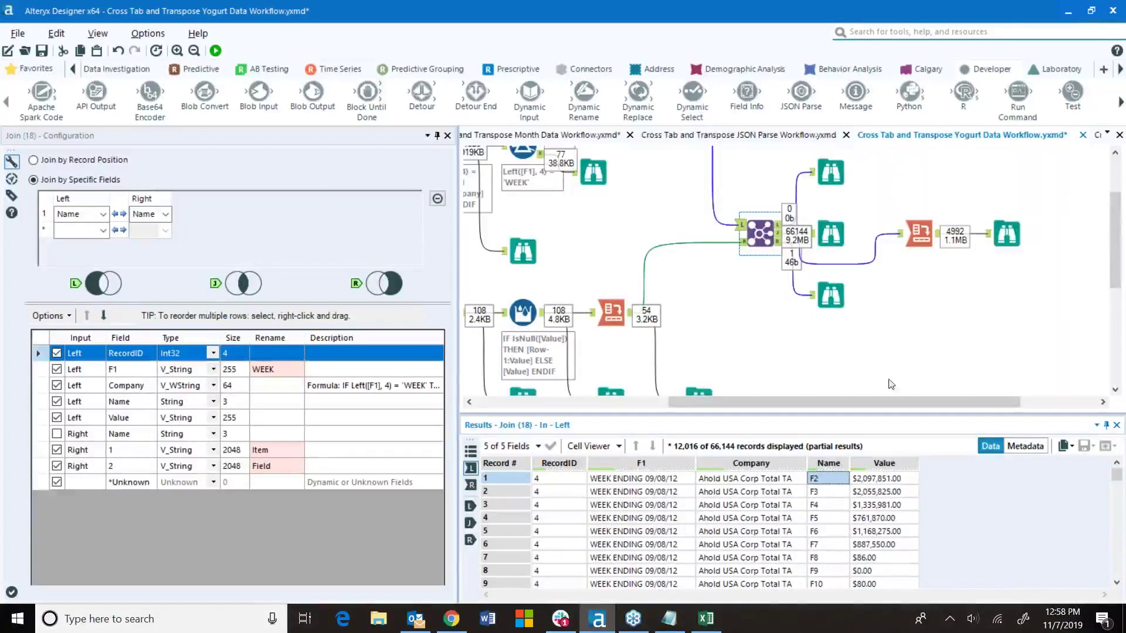
- Review the final Cross Tab's grouping fields, new column headers and values against the Item, Field and Value columns of its input
left_click(922, 232)
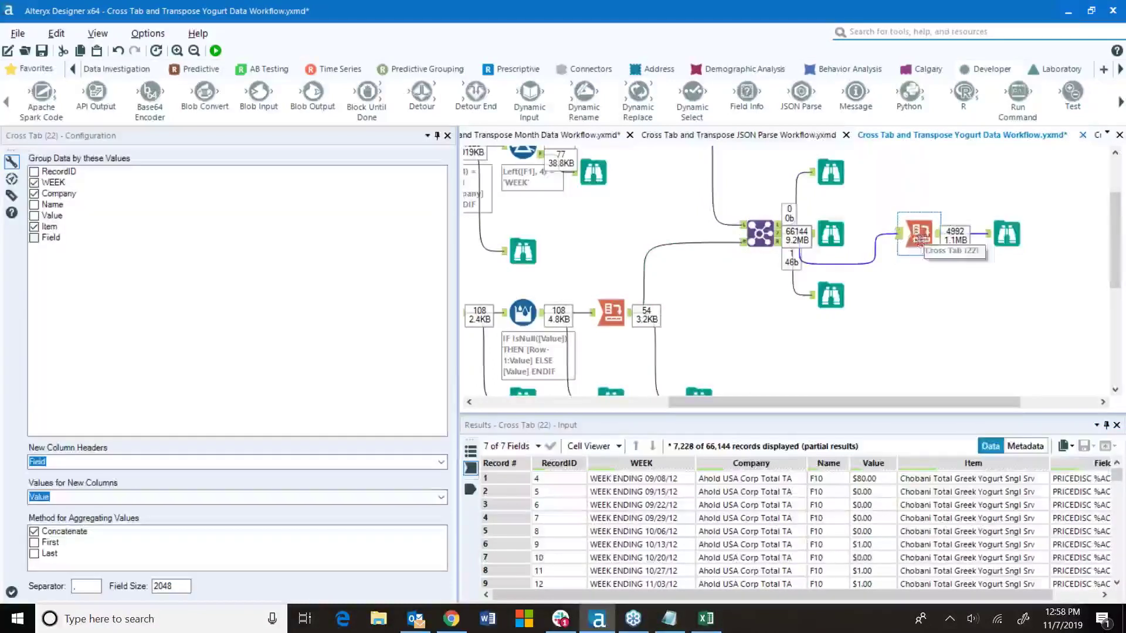
left_click(471, 493)
left_click(470, 469)
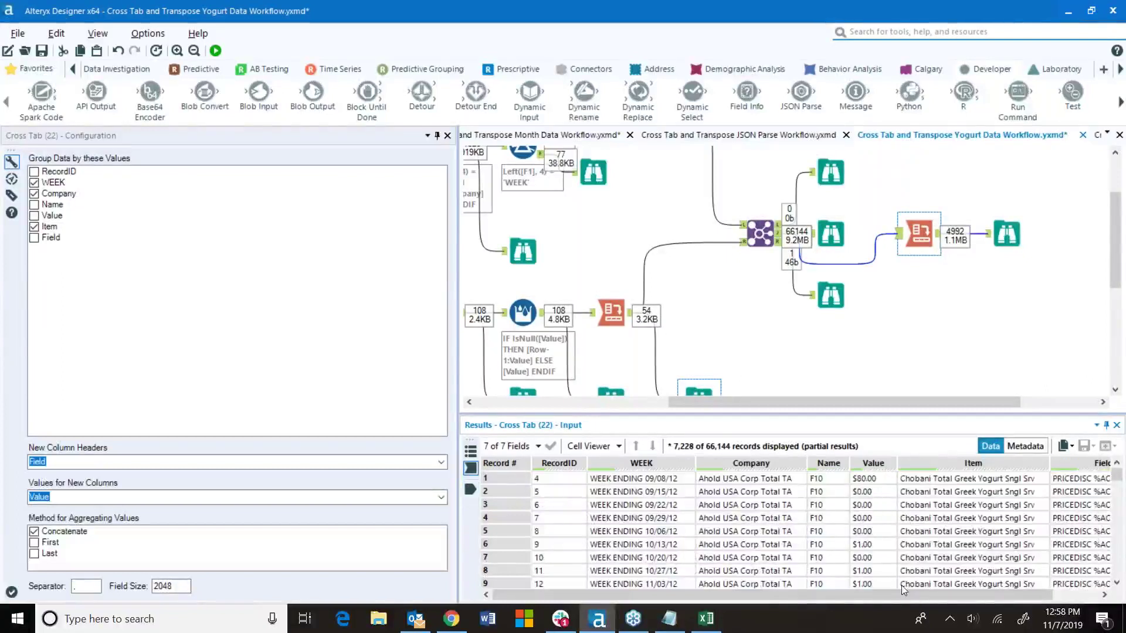
left_click_drag(903, 594, 950, 594)
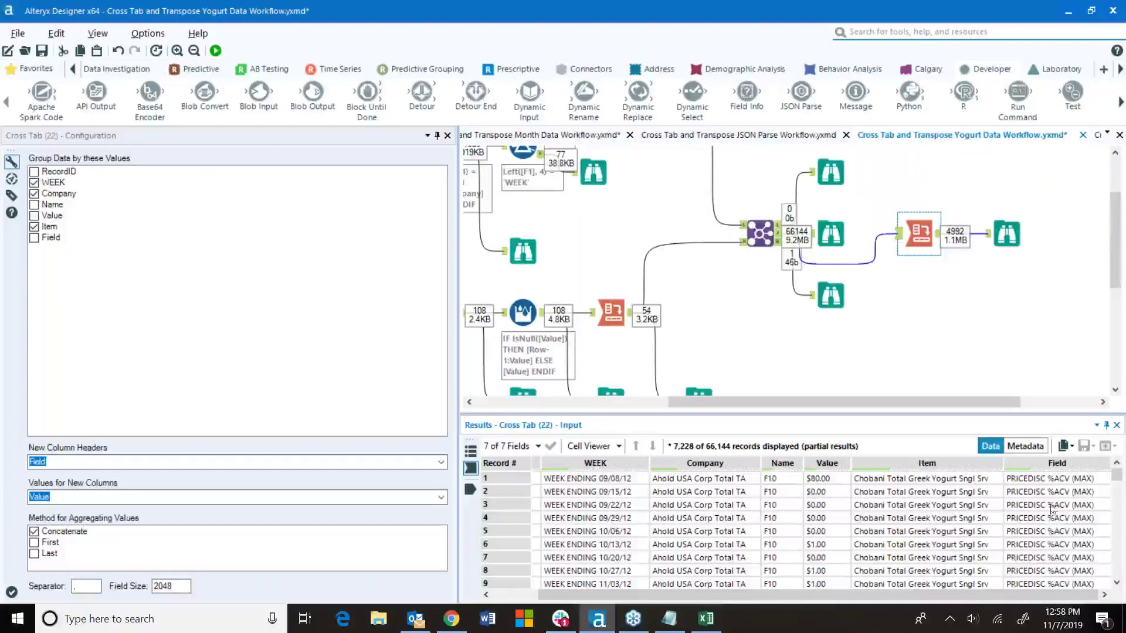
mouse_move(1117, 477)
left_mouse_down()
mouse_move(1123, 512)
mouse_move(1117, 474)
left_mouse_up()
left_click_drag(831, 480, 828, 540)
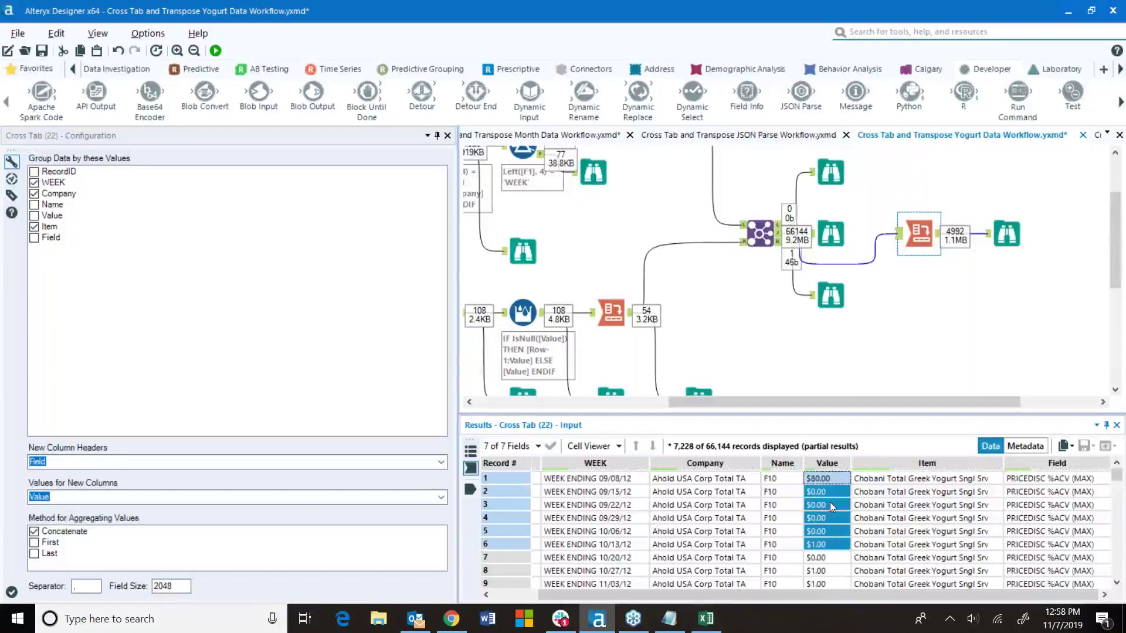
left_click(442, 497)
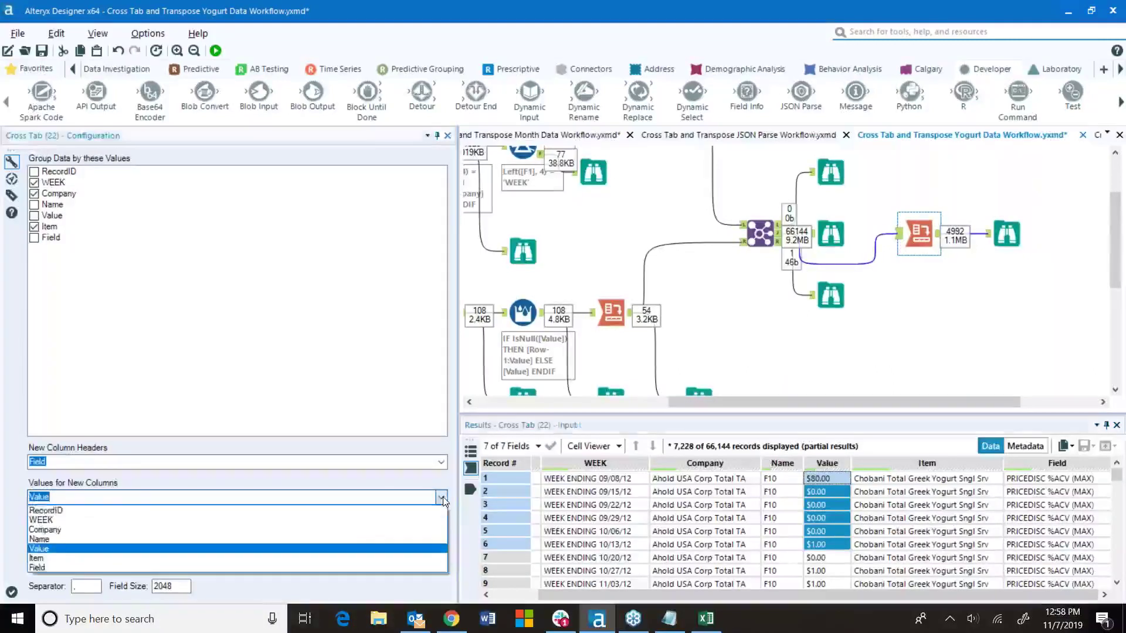
left_click(442, 497)
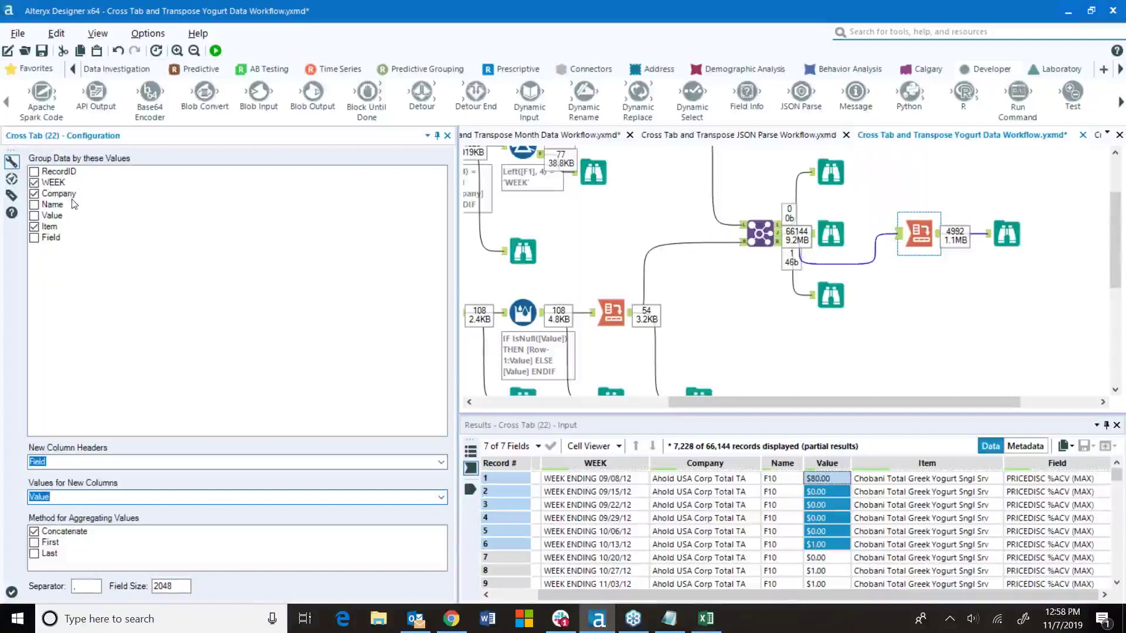
- Open the final Browse in a maximized window and examine the Company, Item and measure columns of the reshaped data
left_click(1007, 234)
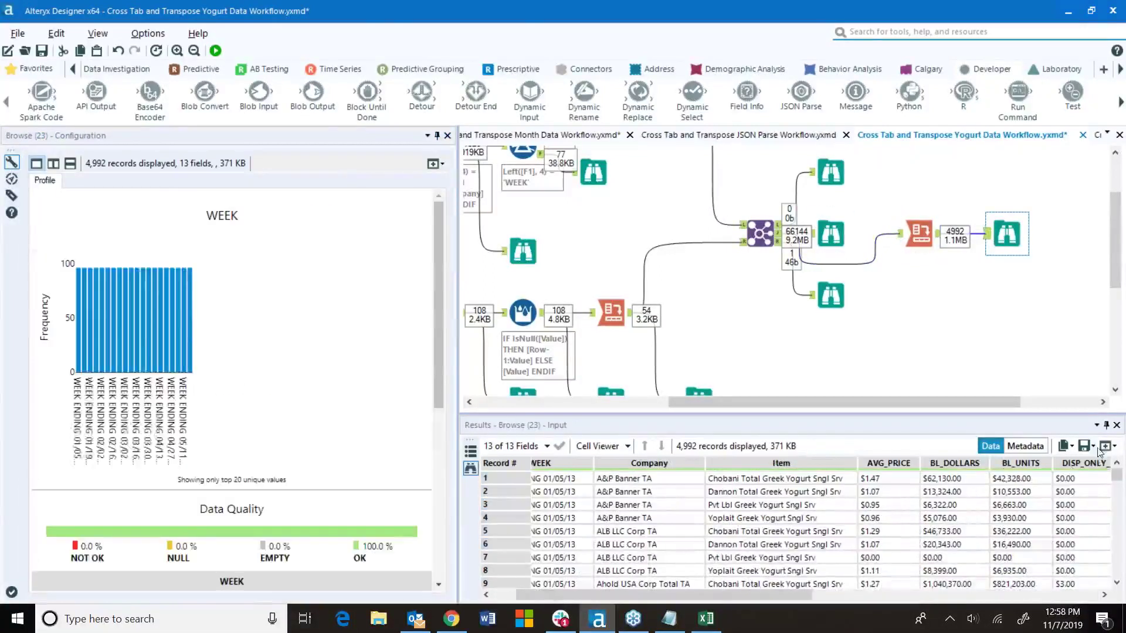
double_click(1007, 234)
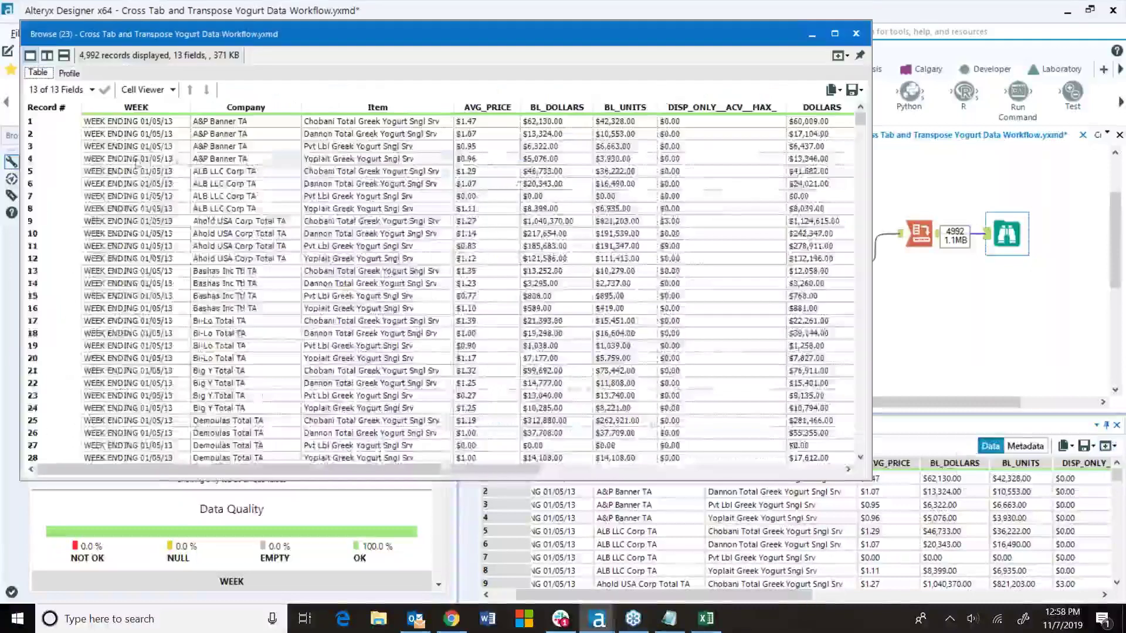
left_click(834, 33)
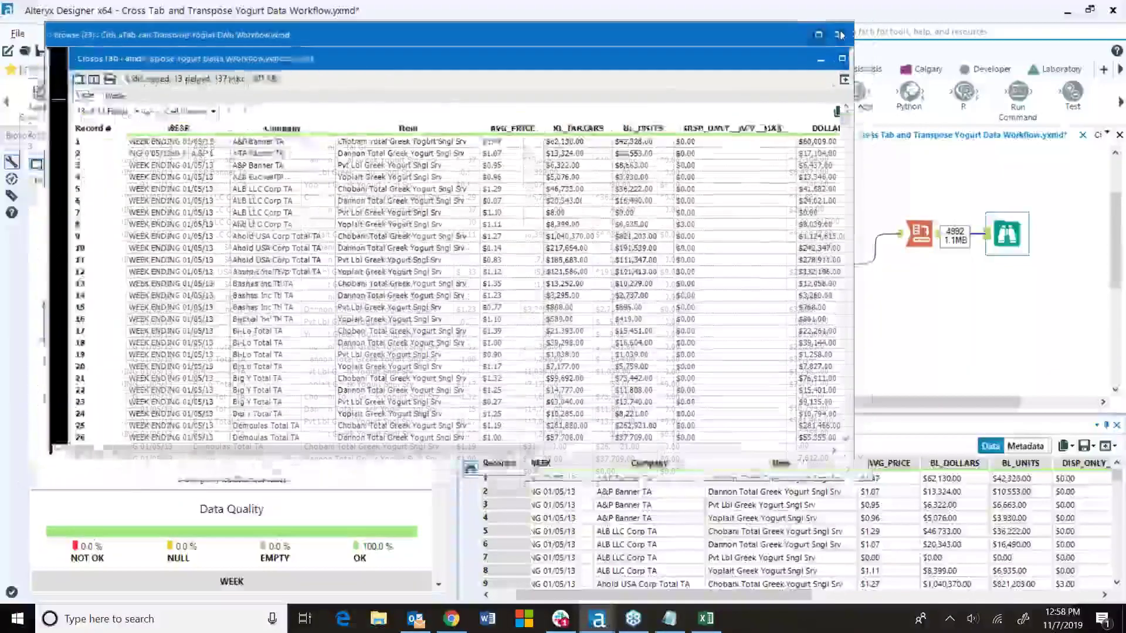
left_click_drag(223, 99, 223, 136)
left_click_drag(343, 101, 351, 136)
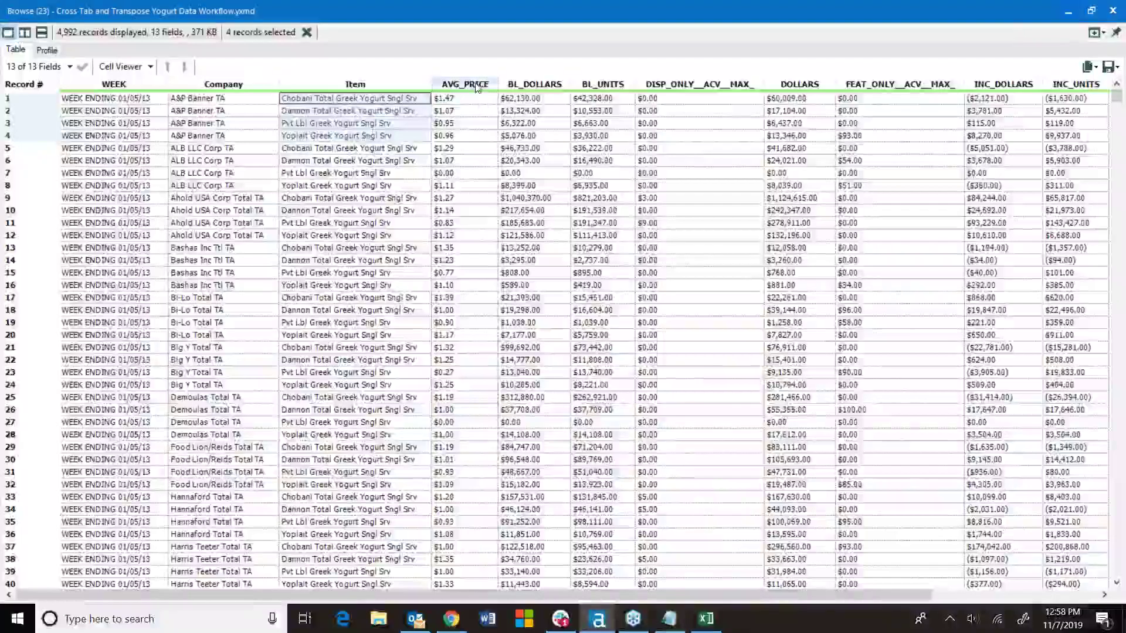
left_click(800, 83)
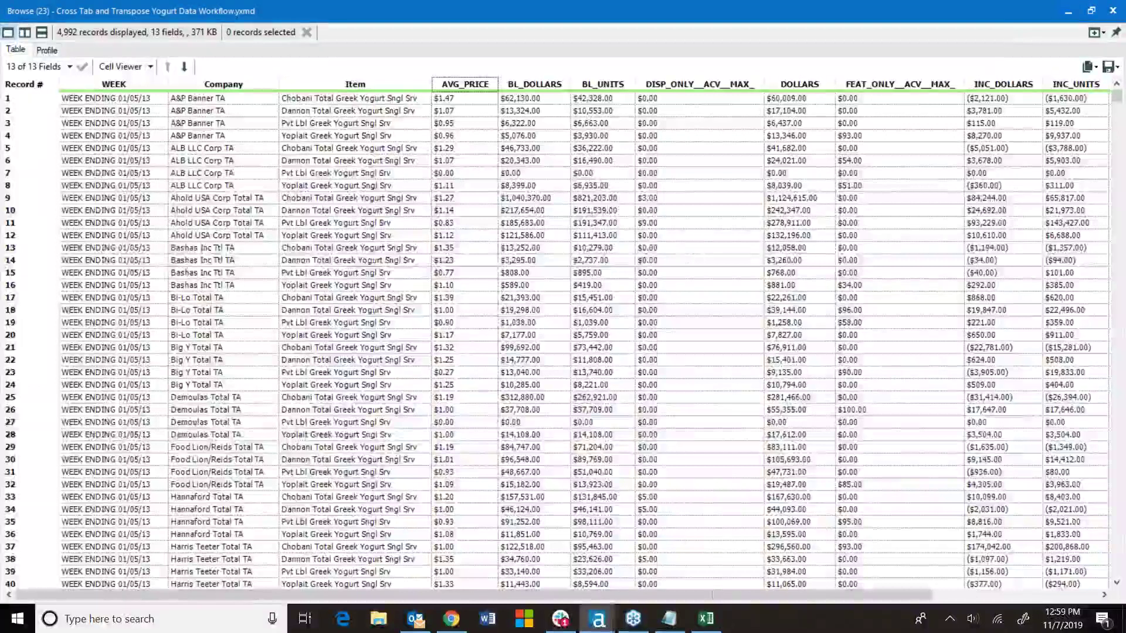
- Switch to Excel to compare the original Yogurt Data.xlsx layout with the reshaped table, and return to the Alteryx workflow
left_click(706, 619)
scroll(224, 264, "up", 17)
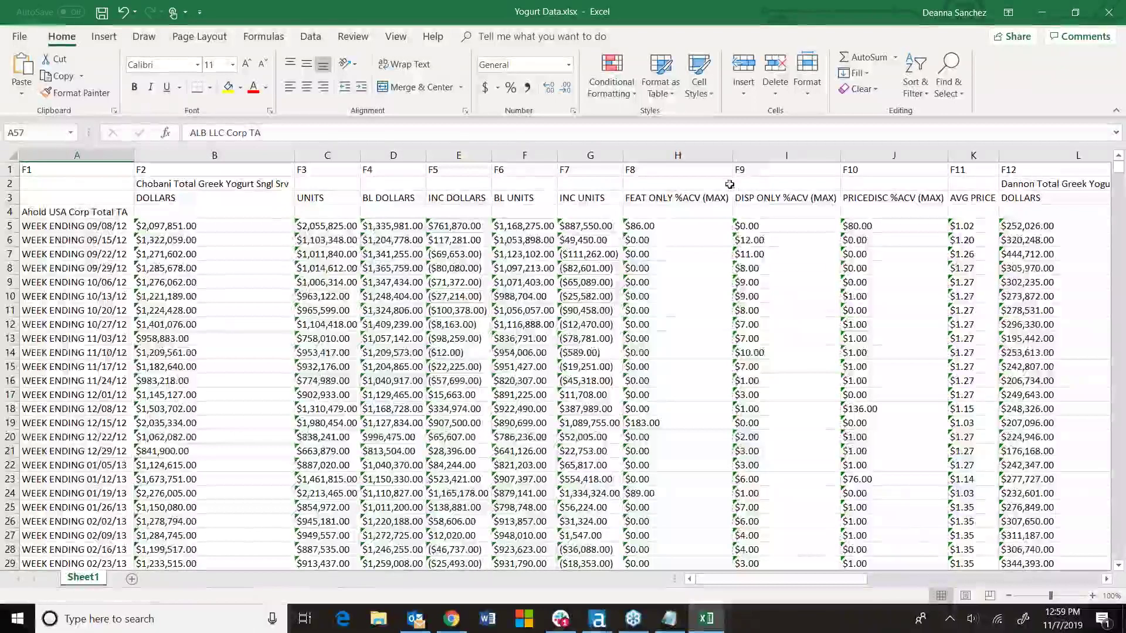
scroll(445, 311, "down", 1)
scroll(696, 307, "up", 1)
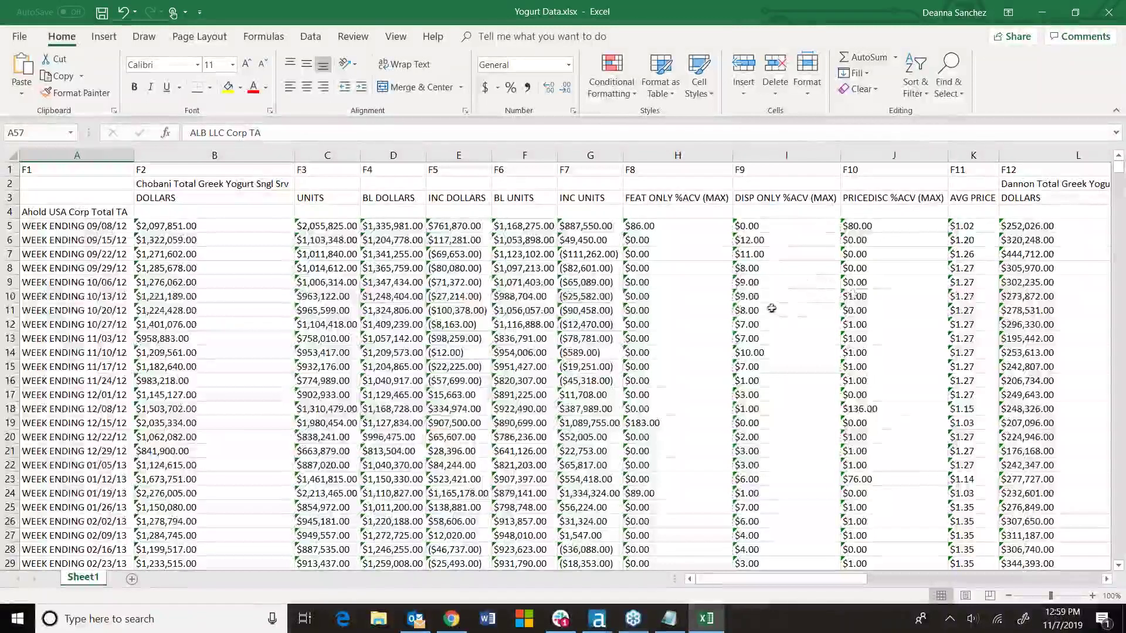
left_click(1040, 17)
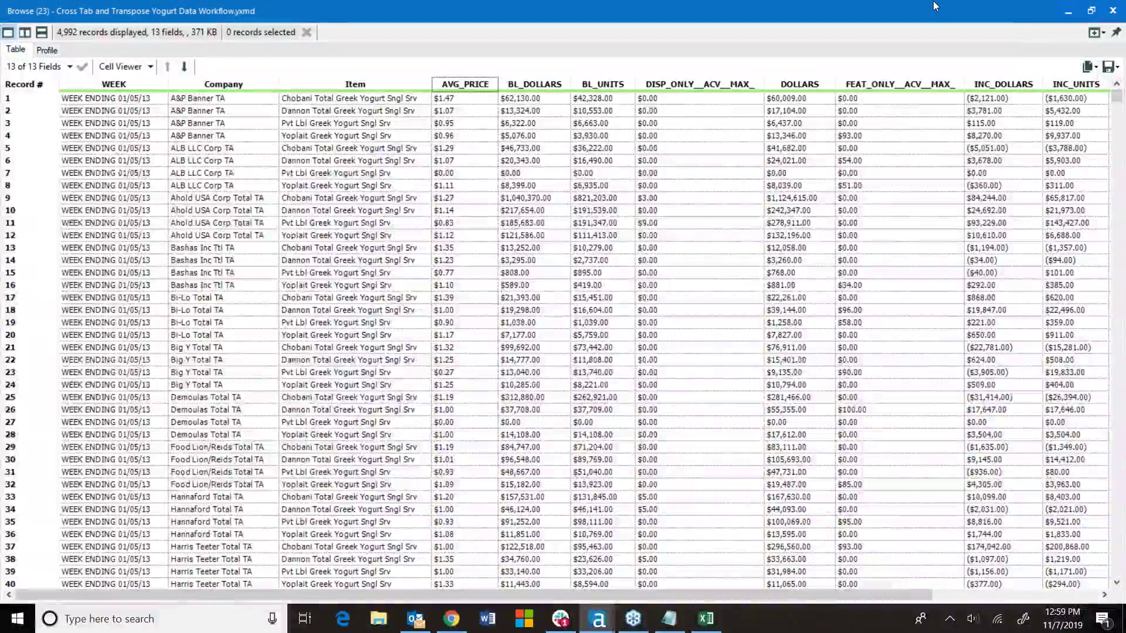
left_click(1120, 11)
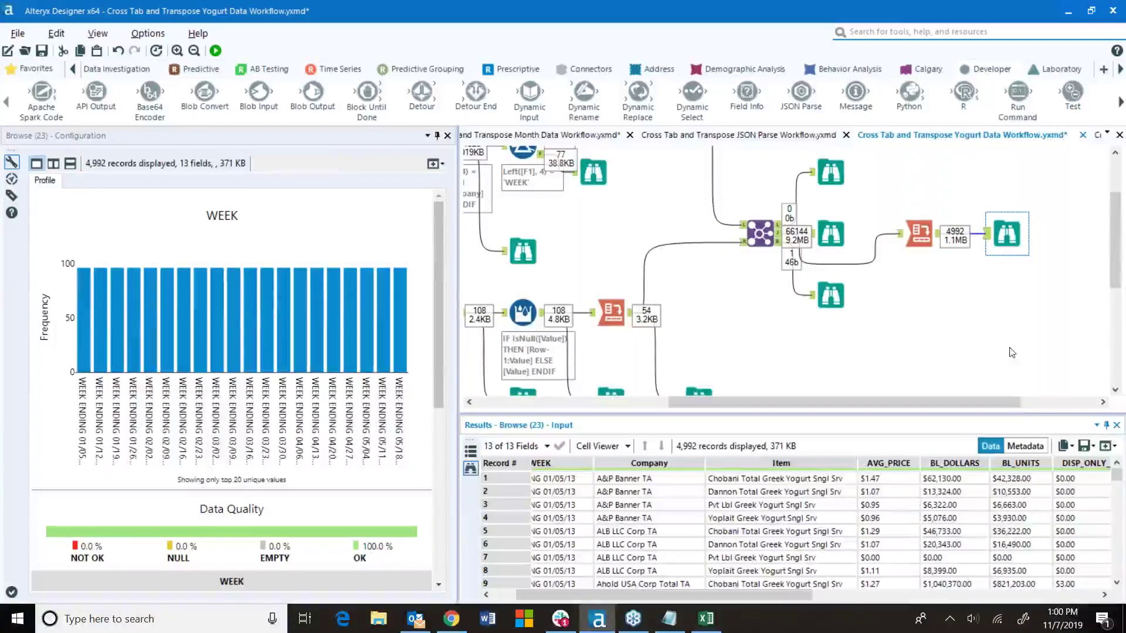
- Compare the copy and save options for results on the final Cross Tab's output and on the Browse after it
left_click(919, 234)
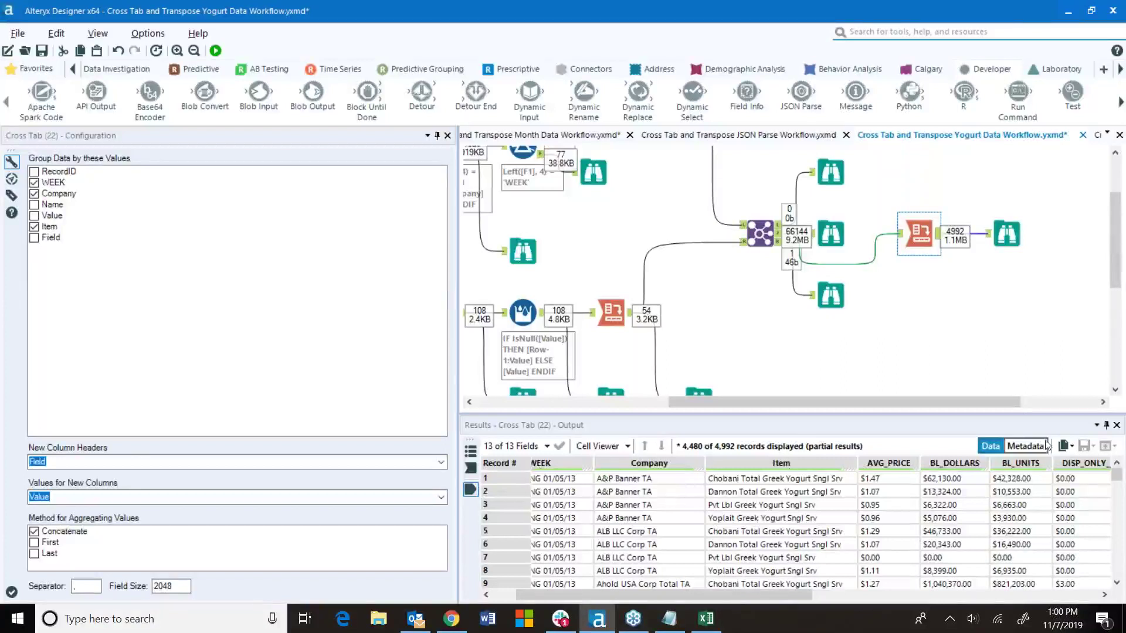
left_click(1065, 445)
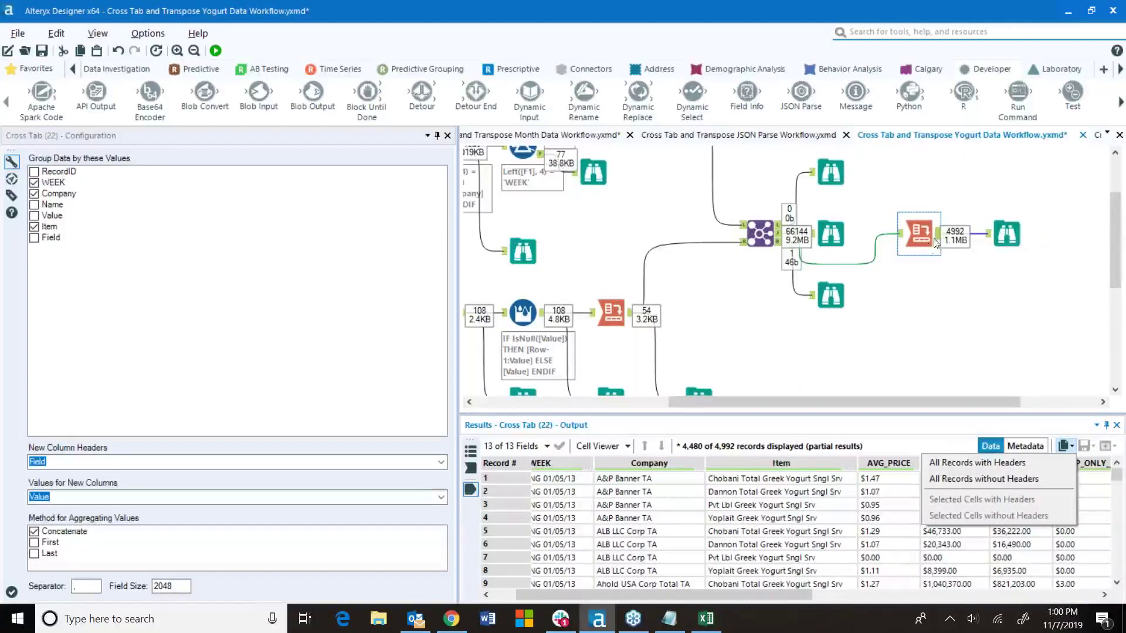
left_click(1004, 235)
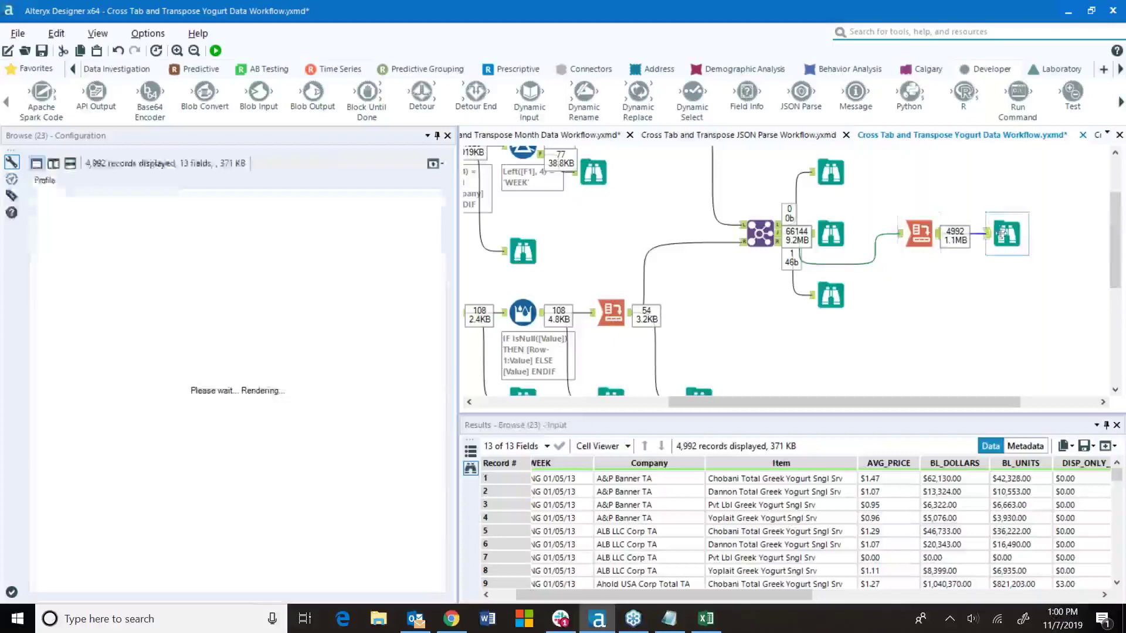
left_click(1086, 446)
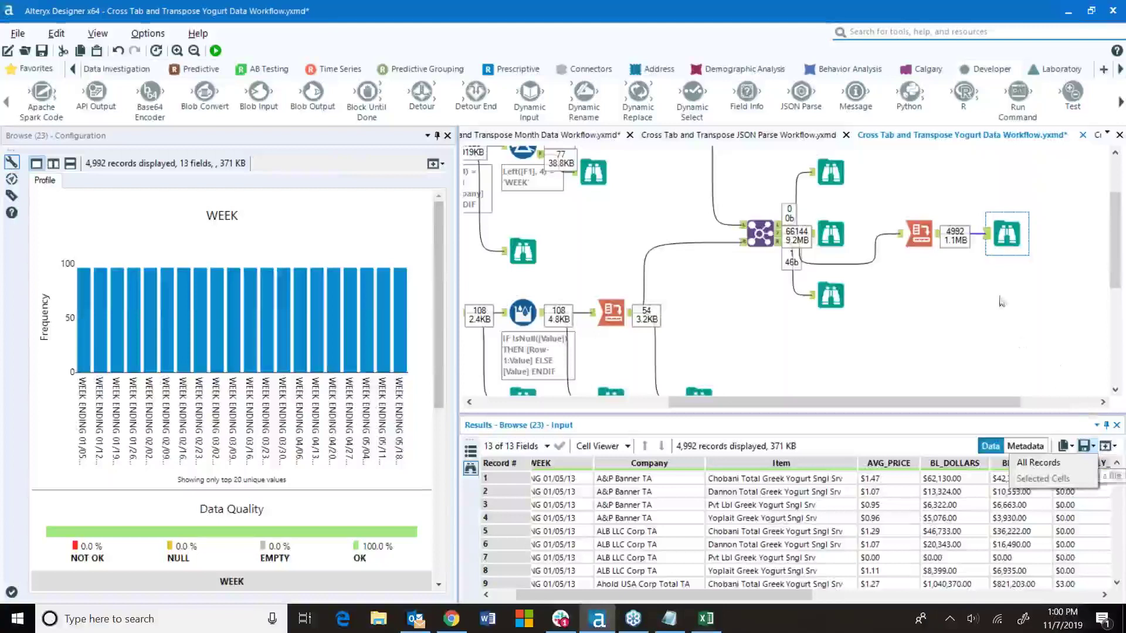
- Open the final Browse in a new window and view its dialog for saving the records as an Alteryx database, without saving
left_click(1106, 447)
left_click(1104, 464)
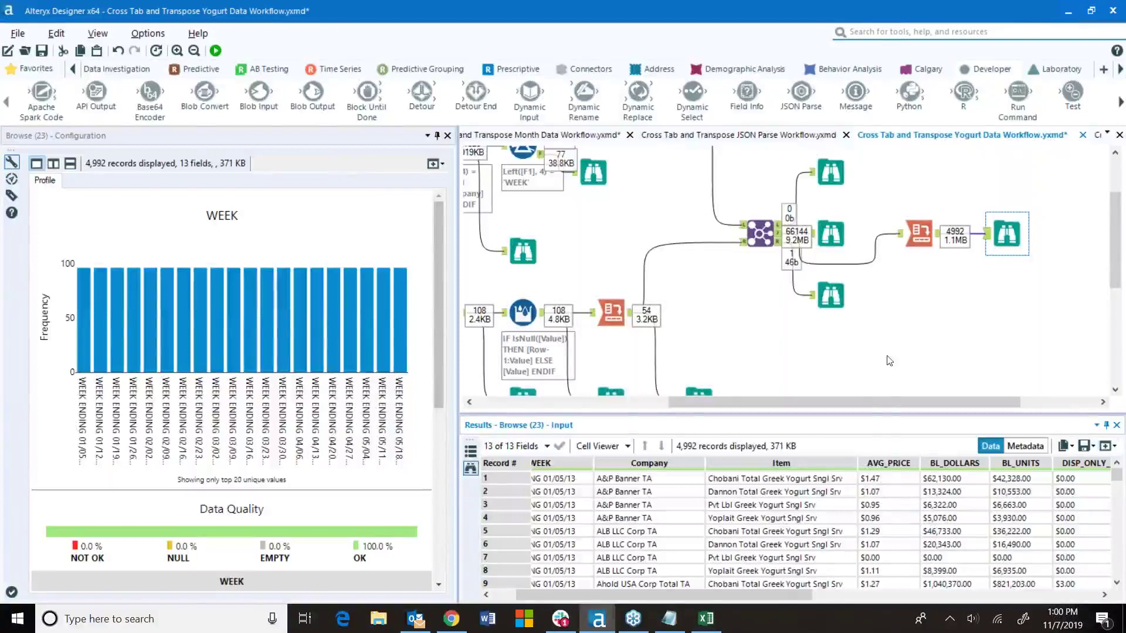
left_click(872, 110)
left_click(871, 110)
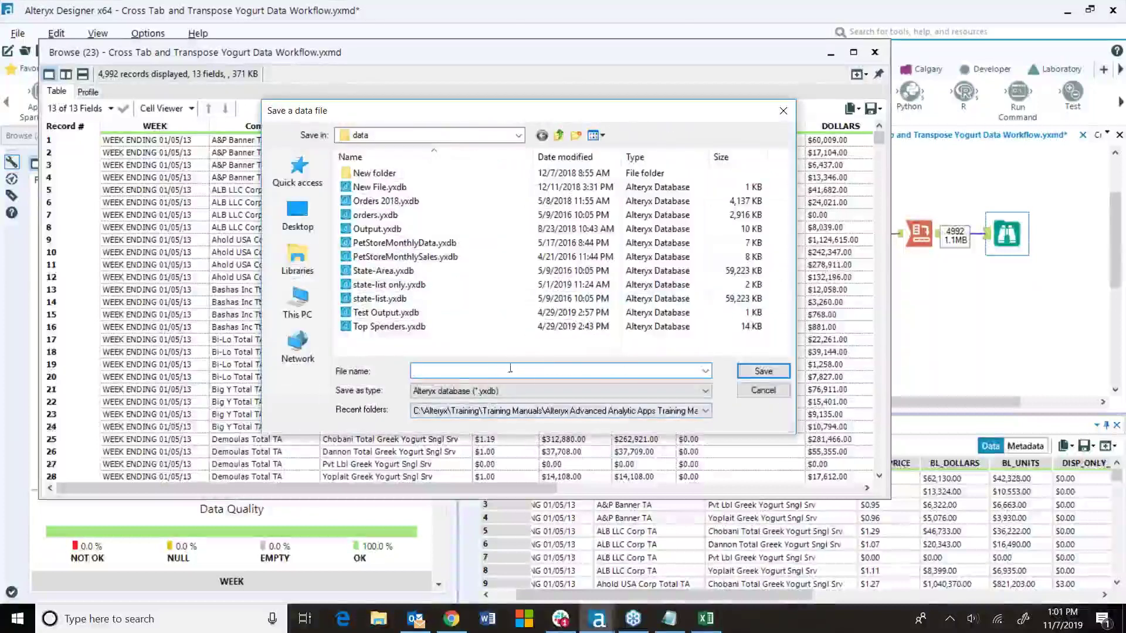
left_click(768, 391)
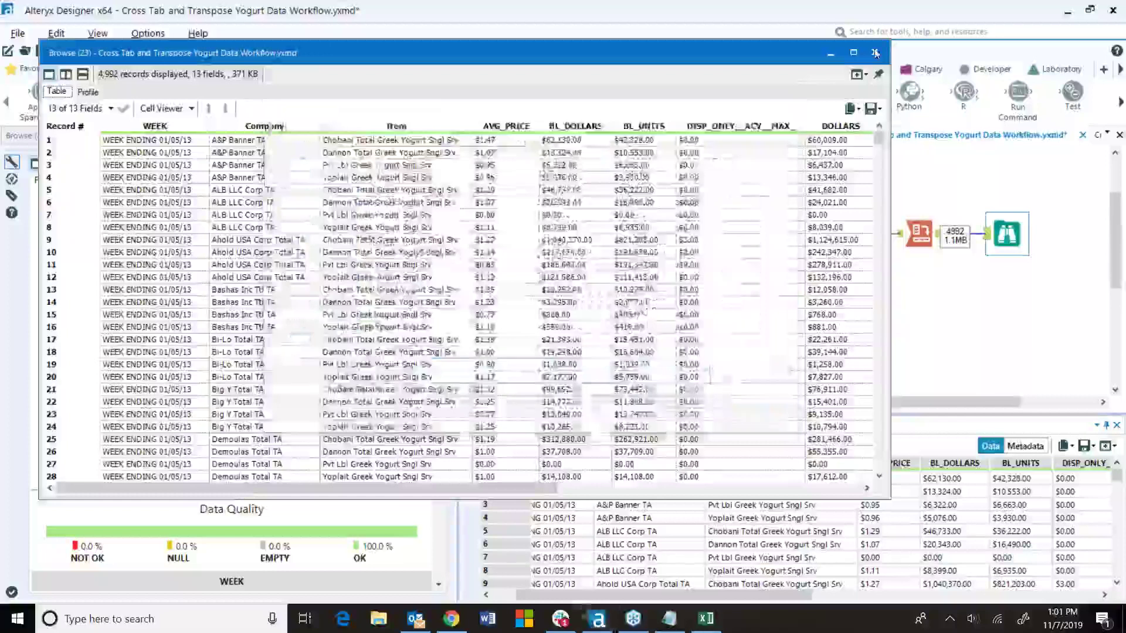
left_click(965, 306)
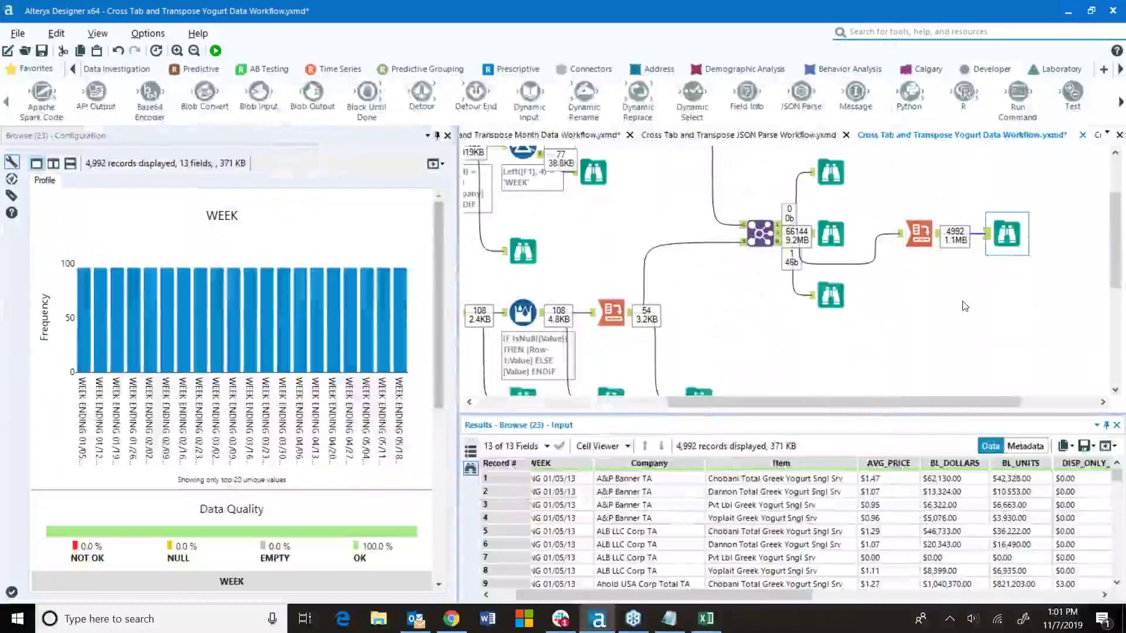